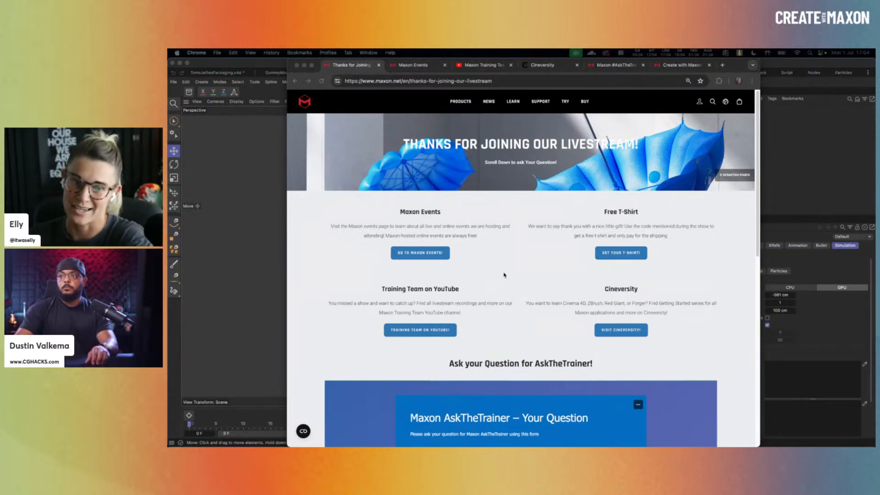
# - Scroll past the AskTheTrainer form and switch to the Maxon Events tab
pyautogui.scroll(-5, 517, 263)
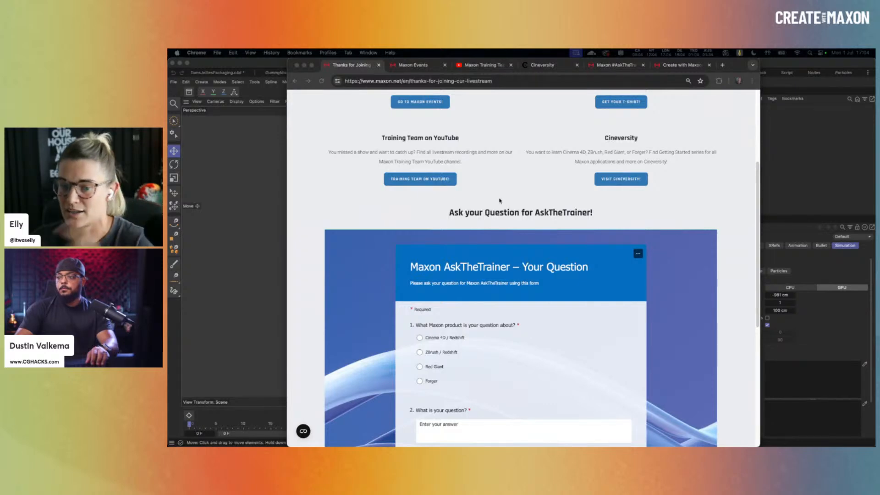
pyautogui.click(408, 65)
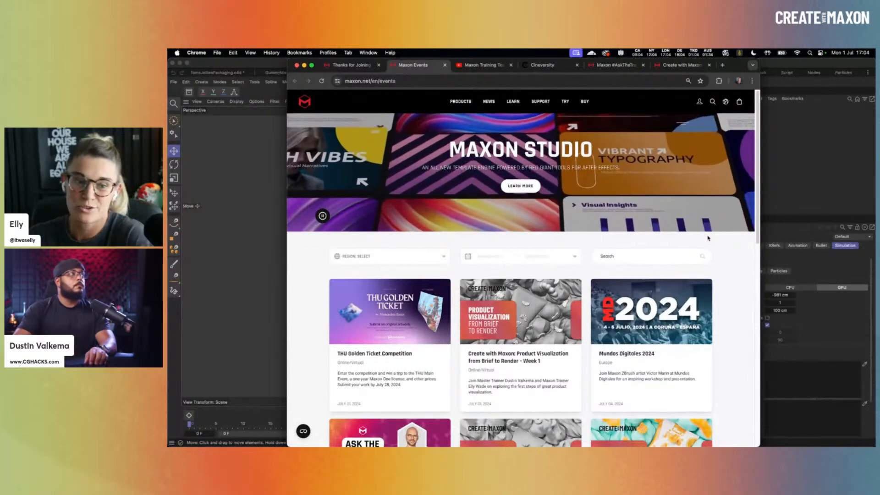
# - Browse the Maxon Training Team YouTube channel and Cineversity, then go to the merch store tab
pyautogui.click(482, 65)
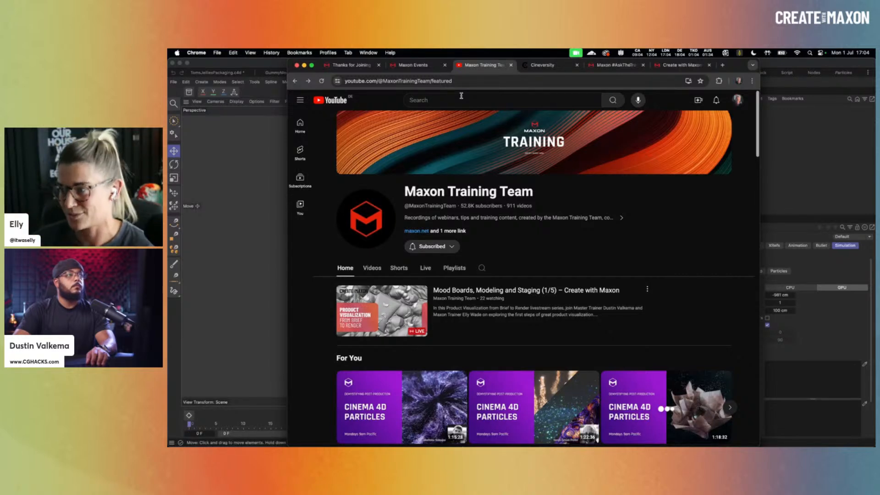
pyautogui.click(543, 65)
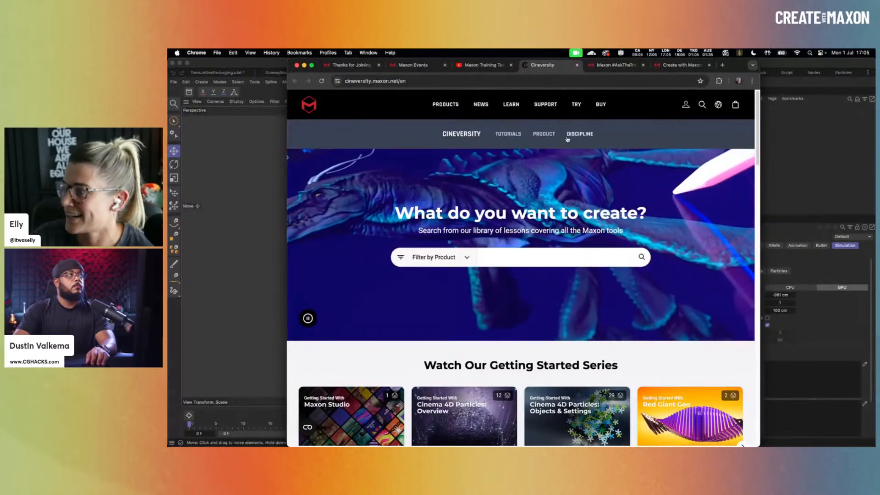
pyautogui.scroll(-3, 607, 169)
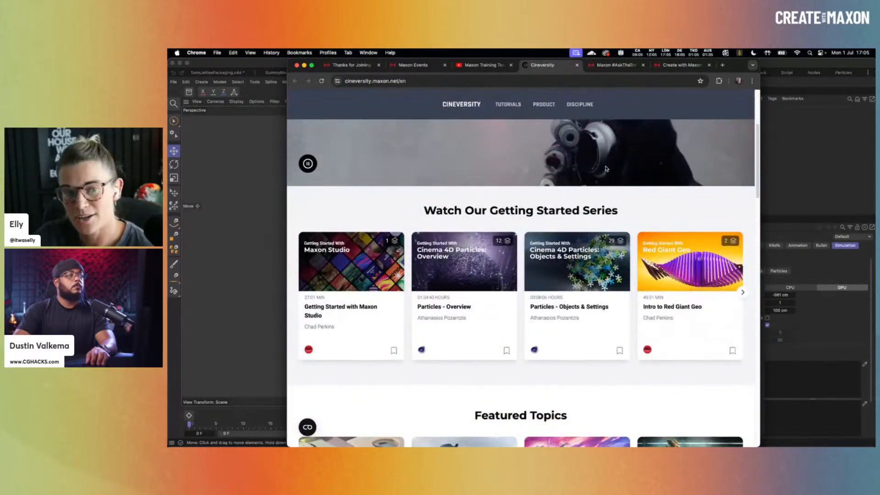
pyautogui.scroll(-1, 607, 169)
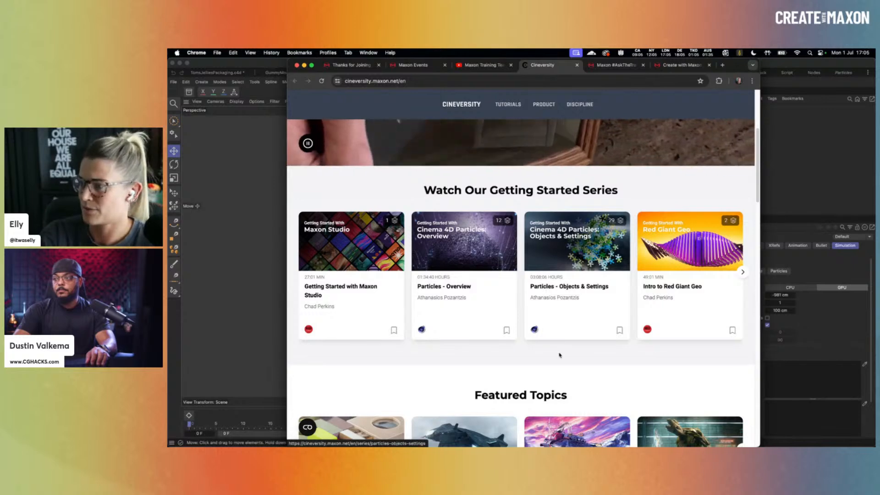
pyautogui.click(613, 65)
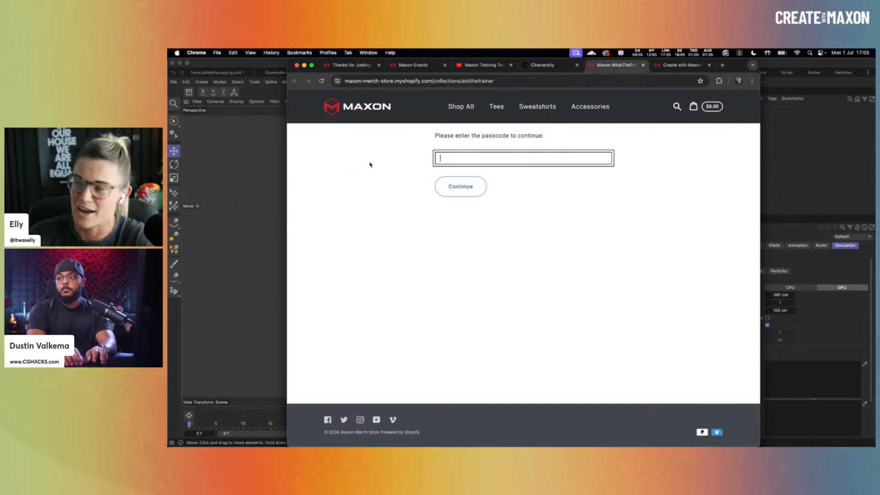
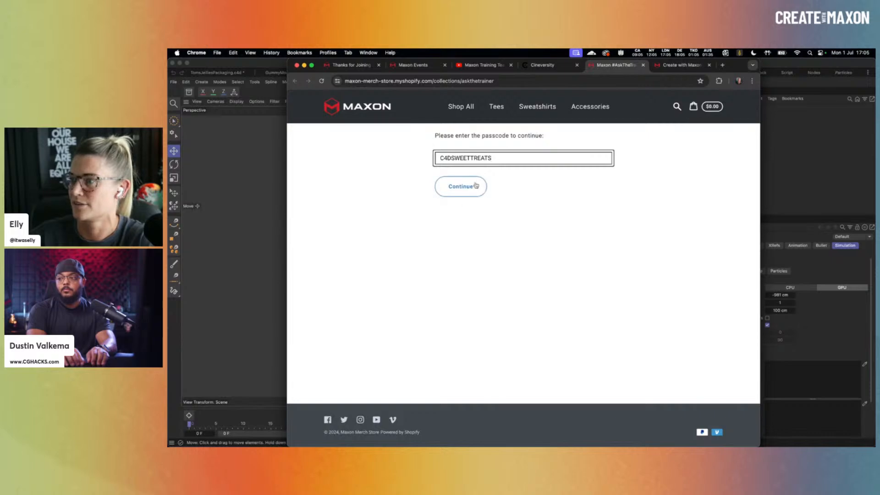
# - Enter the store passcode, correct its typos, and submit it to unlock the collection
pyautogui.moveTo(470, 158); pyautogui.dragTo(452, 159)
pyautogui.press('BackSpace')
pyautogui.press('Return')
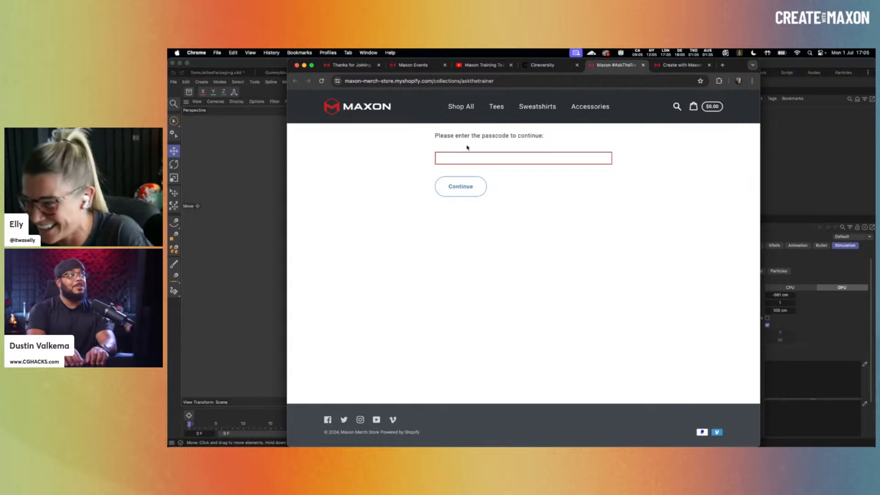
pyautogui.click(474, 158)
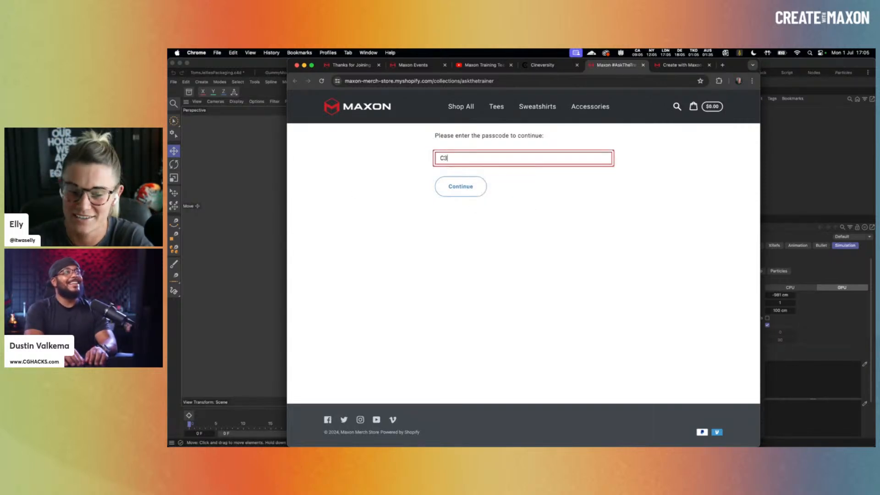
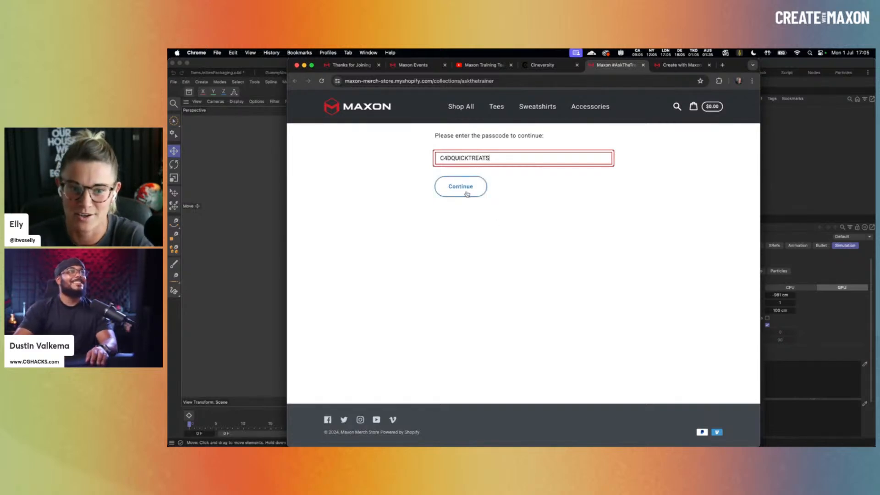
pyautogui.click(467, 194)
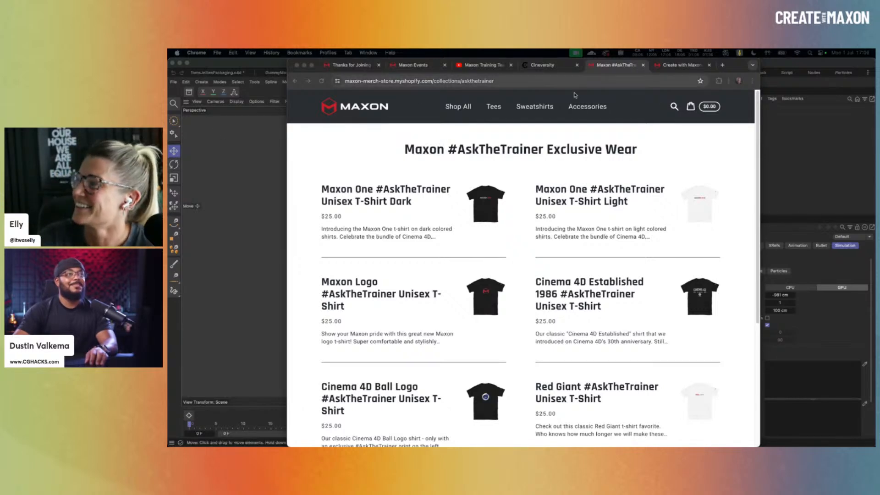
# - Switch to the 'Product Visualization from Brief to Render – Week 1' event tab
pyautogui.click(681, 66)
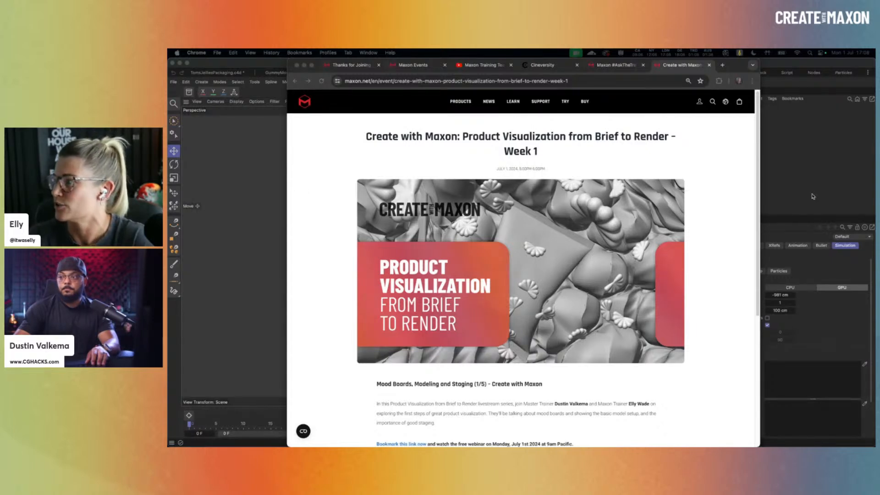
# - Switch from Chrome to the empty 'Untitled 6' scene in Cinema 4D
pyautogui.press('super+Tab')
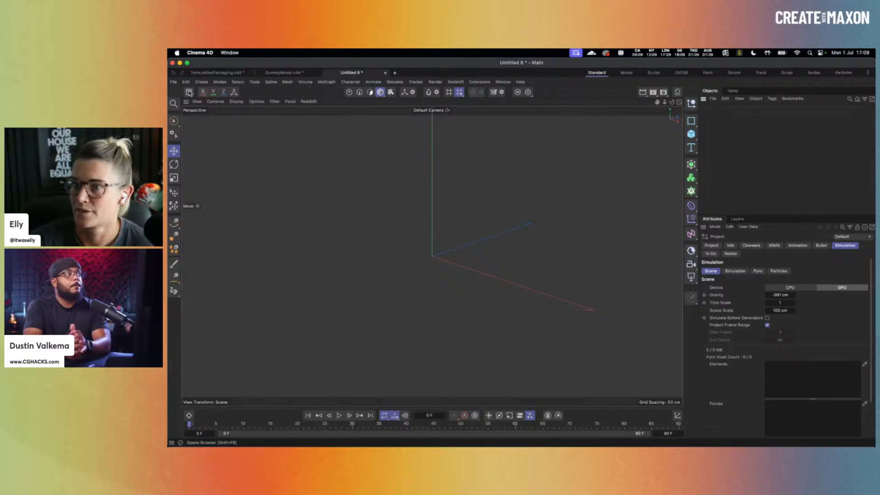
# - Open the Asset Browser and delete the leftover text in its search field
pyautogui.click(189, 92)
pyautogui.click(187, 130)
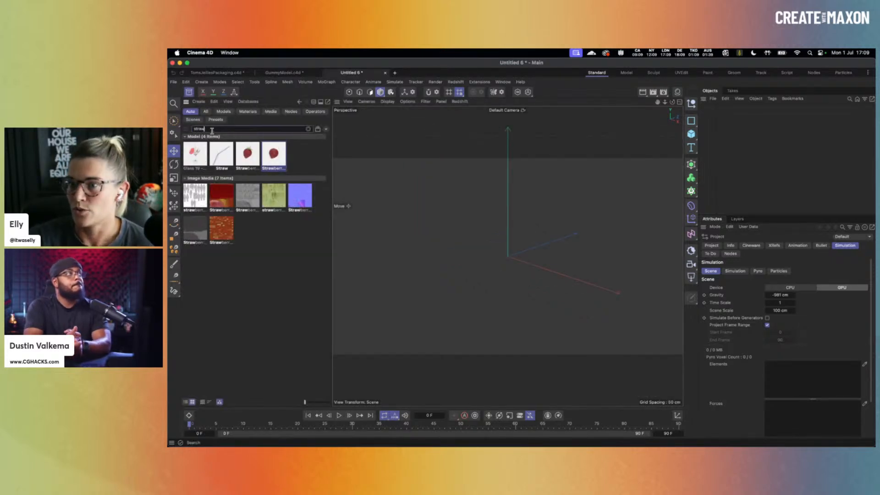
pyautogui.press('BackSpace')
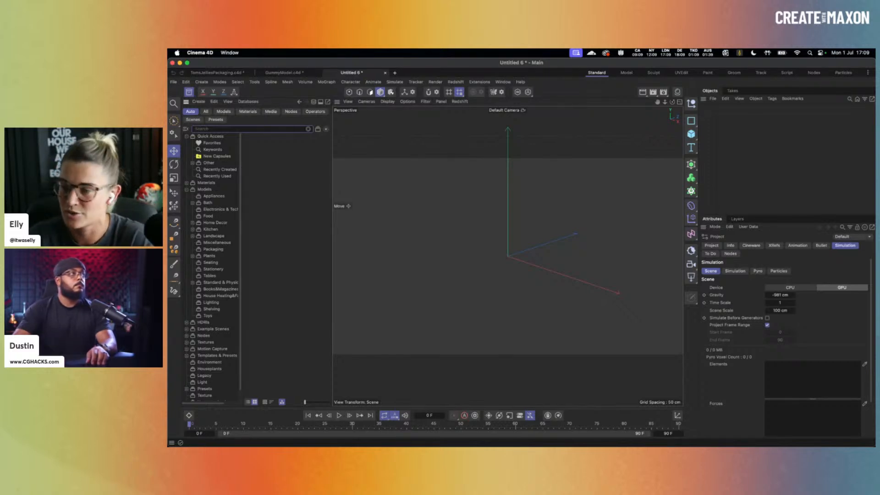
# - Open Models > Packaging, widen the panel, enlarge thumbnails and find 'Bag - Jelly - Upright'
pyautogui.click(214, 249)
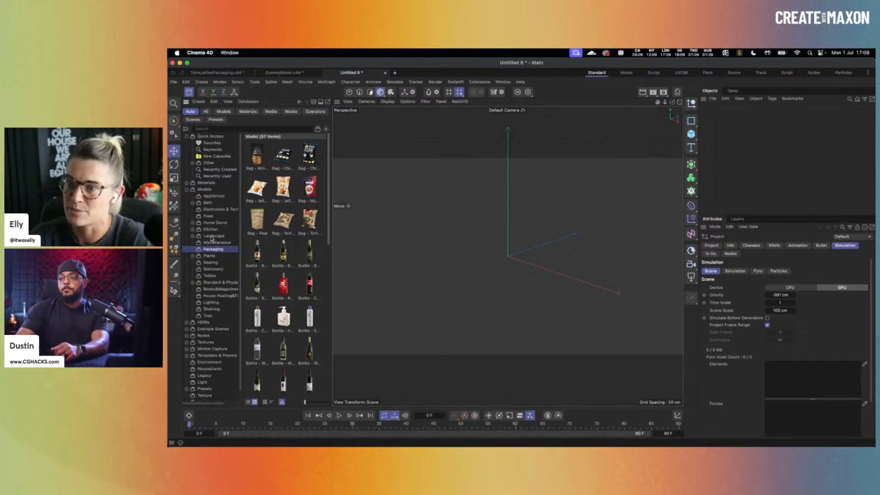
pyautogui.moveTo(331, 264); pyautogui.dragTo(422, 263)
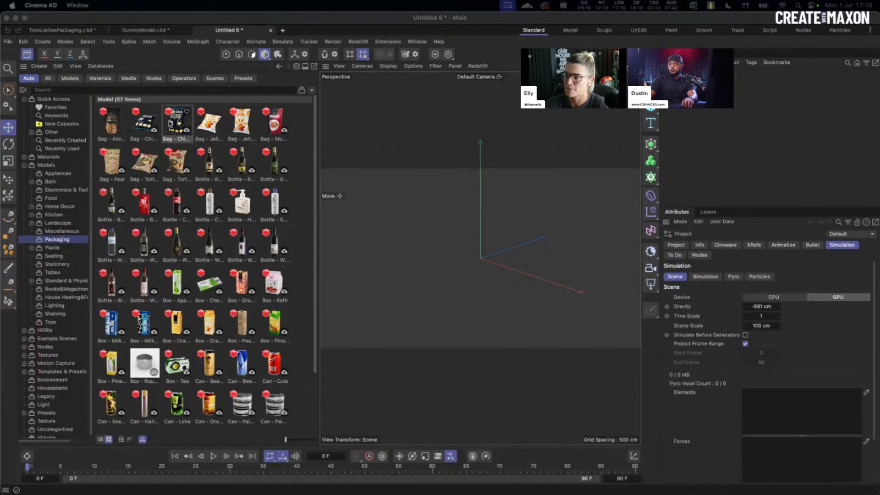
pyautogui.click(288, 440)
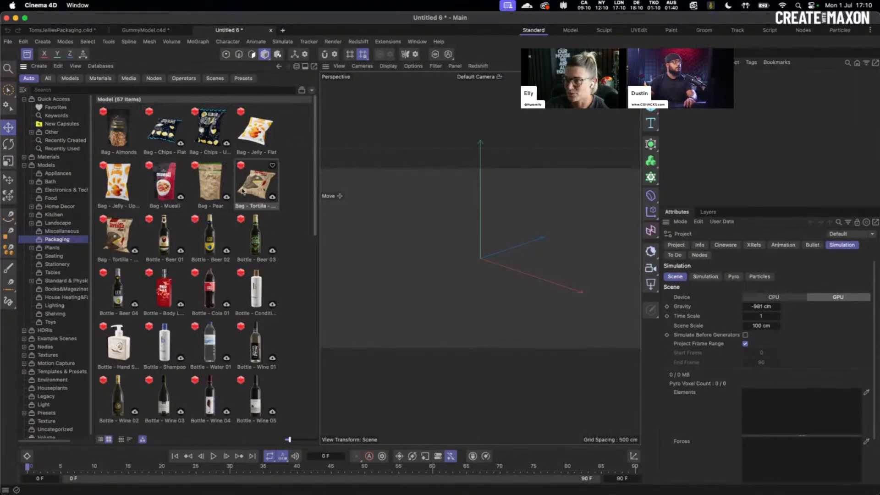
pyautogui.scroll(-2, 273, 198)
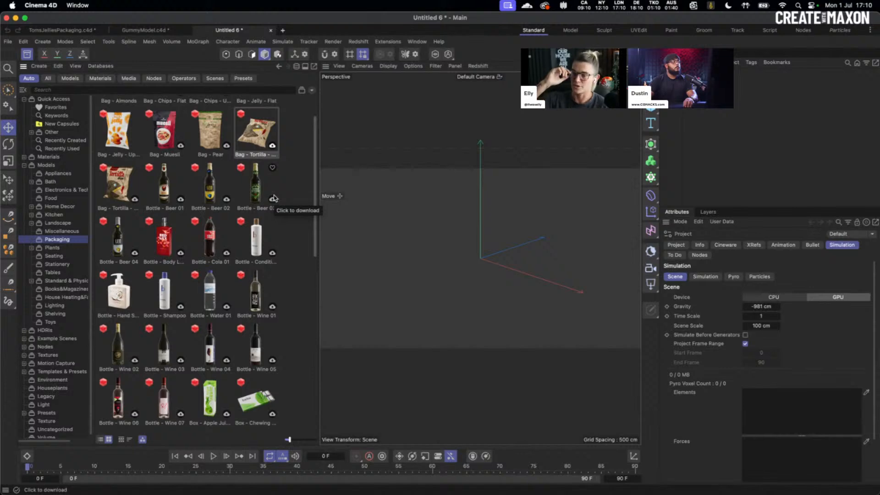
pyautogui.scroll(-10, 274, 198)
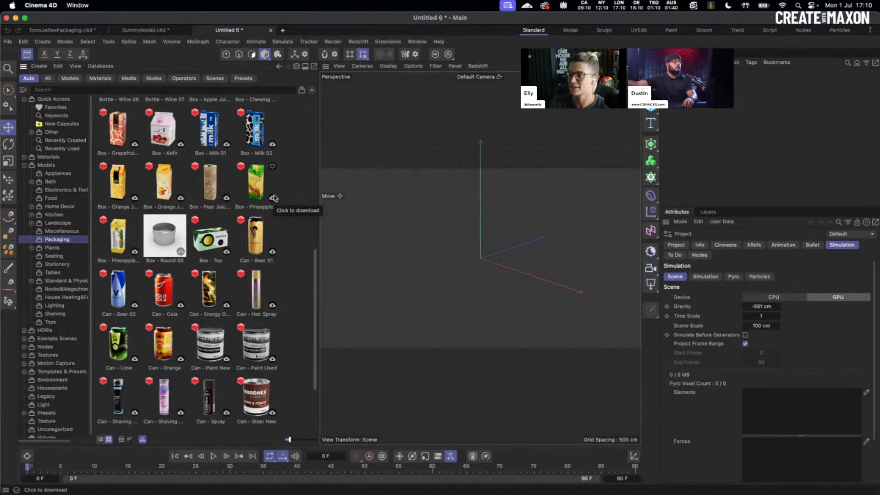
pyautogui.scroll(10, 274, 198)
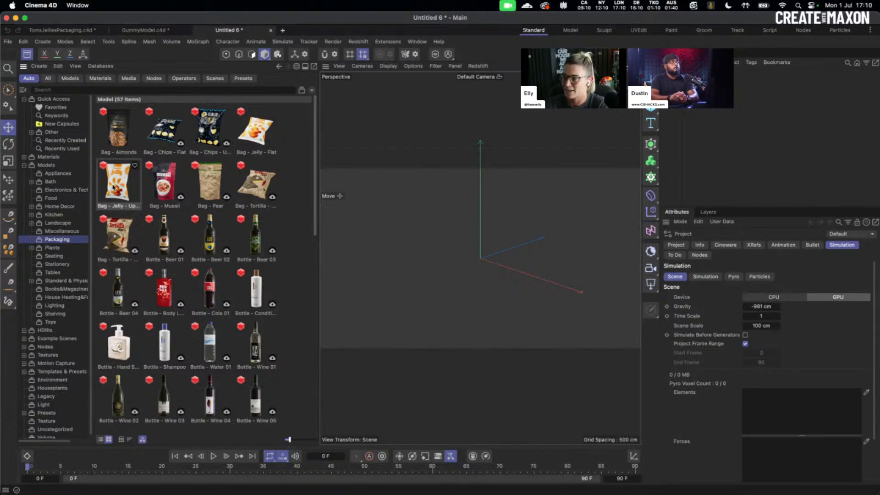
# - Load 'Bag - Jelly - Upright' into the scene, hide the asset library, and frame the bag
pyautogui.doubleClick(114, 187)
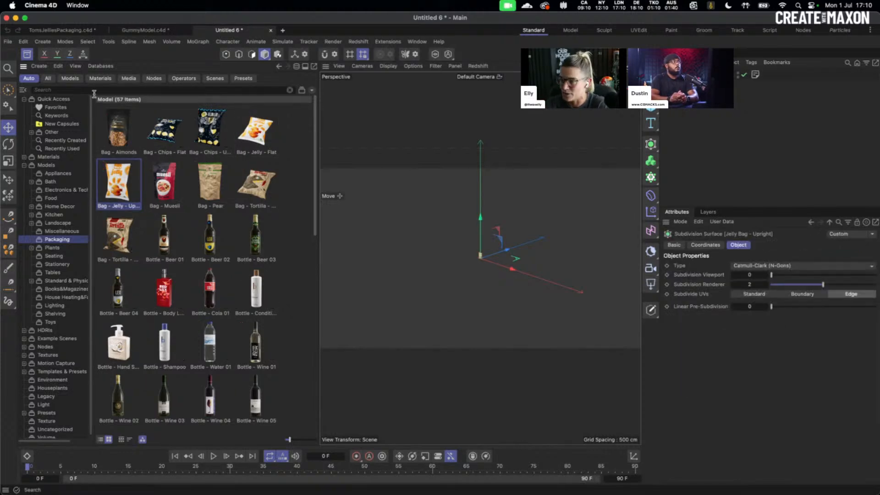
pyautogui.click(27, 54)
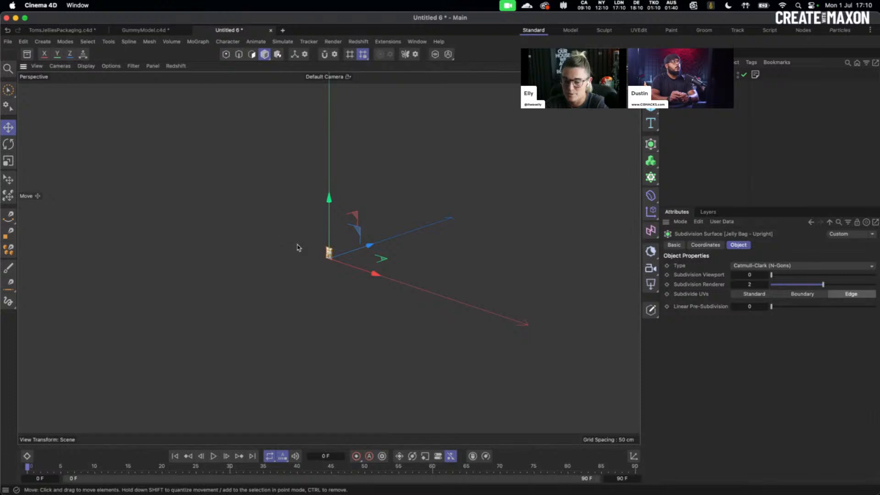
pyautogui.press('o')
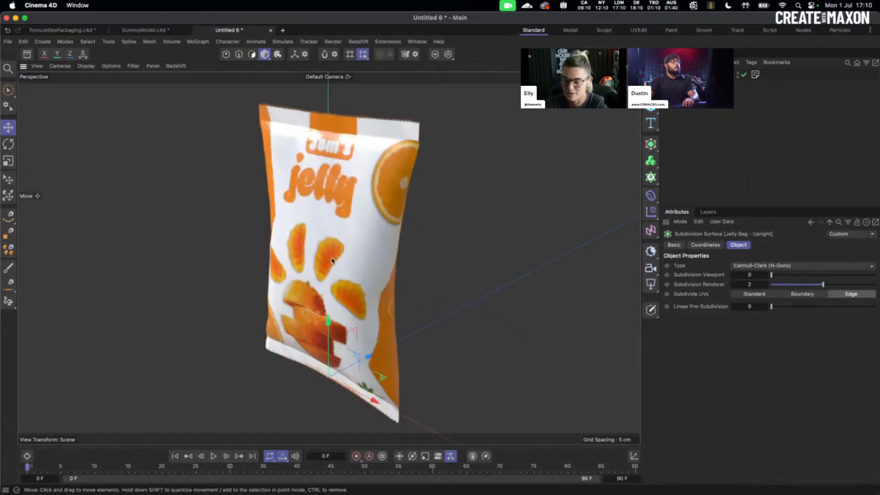
# - Uncheck Materials in the viewport Options so the bag shows grey, then show its material
pyautogui.moveTo(326, 257)
pyautogui.keyDown('alt'); pyautogui.mouseDown()
pyautogui.moveTo(362, 262)
pyautogui.moveTo(221, 241)
pyautogui.moveTo(331, 251)
pyautogui.mouseUp(); pyautogui.keyUp('alt')
pyautogui.click(108, 69)
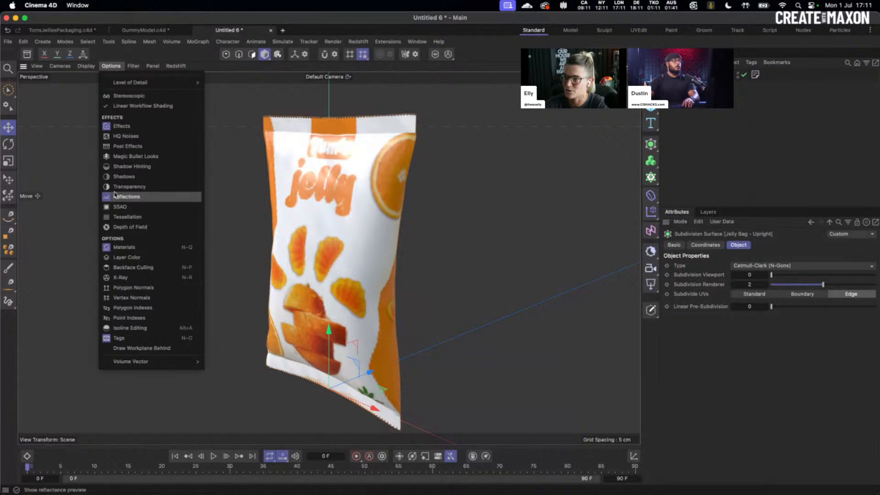
pyautogui.click(117, 247)
pyautogui.keyDown('alt'); pyautogui.moveTo(346, 251); pyautogui.dragTo(412, 250); pyautogui.keyUp('alt')
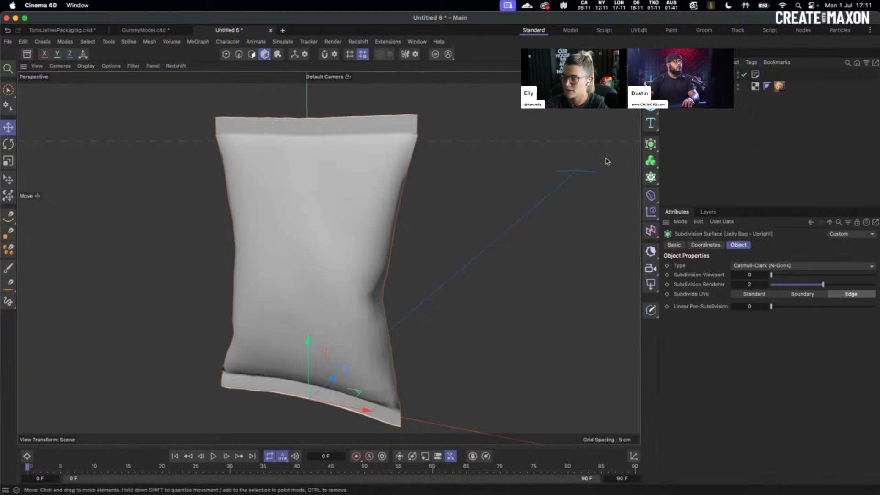
pyautogui.click(631, 53)
# - Review the Jelly Bag material's nodes in the Node Editor, then close the editor
pyautogui.doubleClick(584, 99)
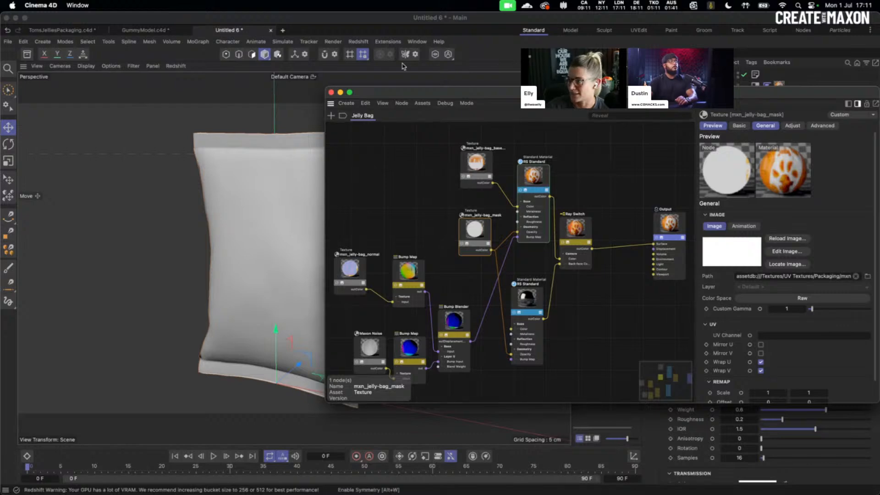
pyautogui.click(332, 92)
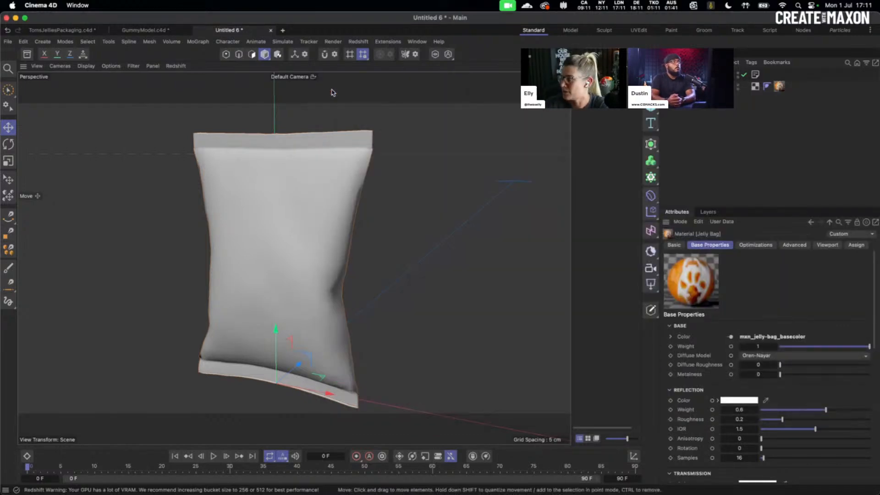
# - Re-enable viewport Materials, turn the bag to face front, close the material panel and select it
pyautogui.click(111, 66)
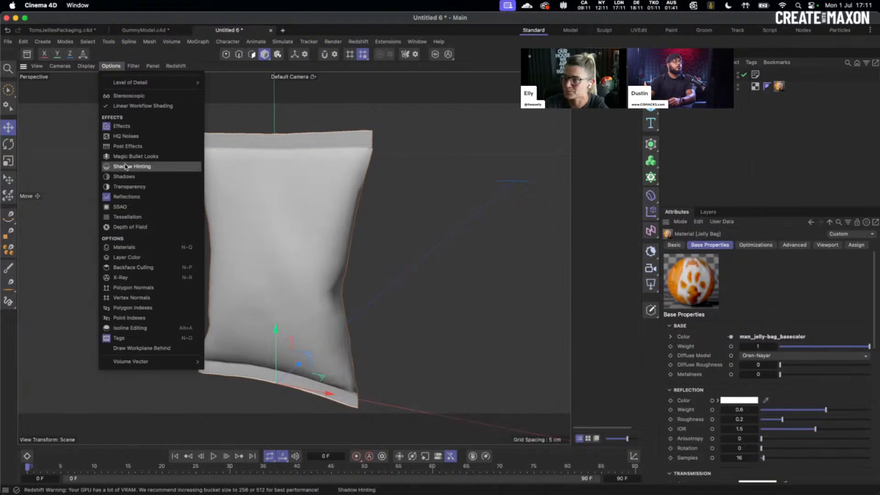
pyautogui.click(122, 248)
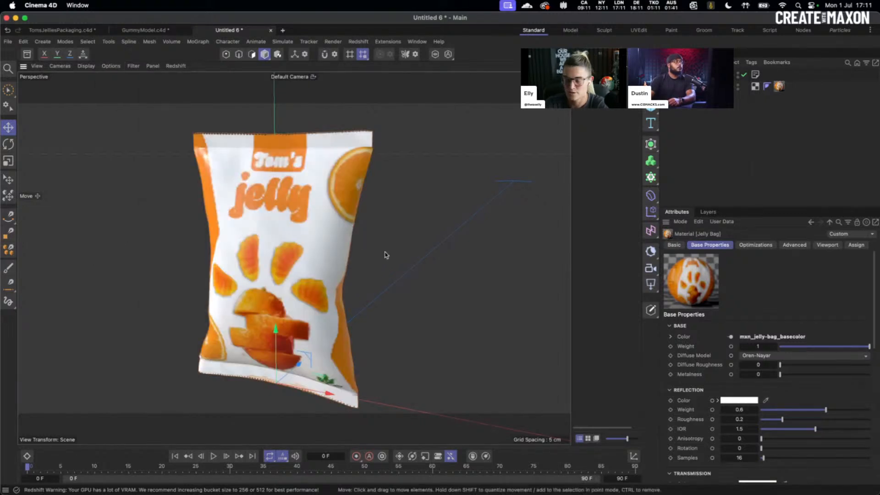
pyautogui.moveTo(385, 255)
pyautogui.keyDown('alt'); pyautogui.mouseDown()
pyautogui.moveTo(301, 255)
pyautogui.moveTo(370, 249)
pyautogui.mouseUp(); pyautogui.keyUp('alt')
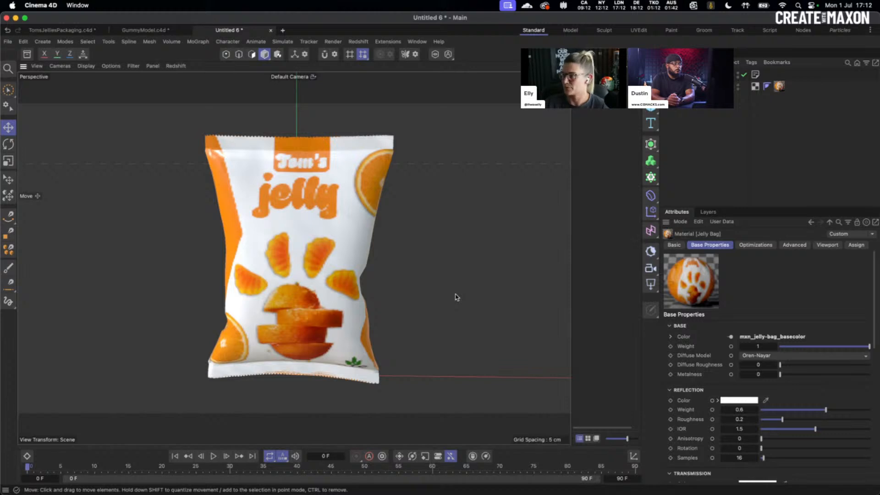
pyautogui.click(633, 55)
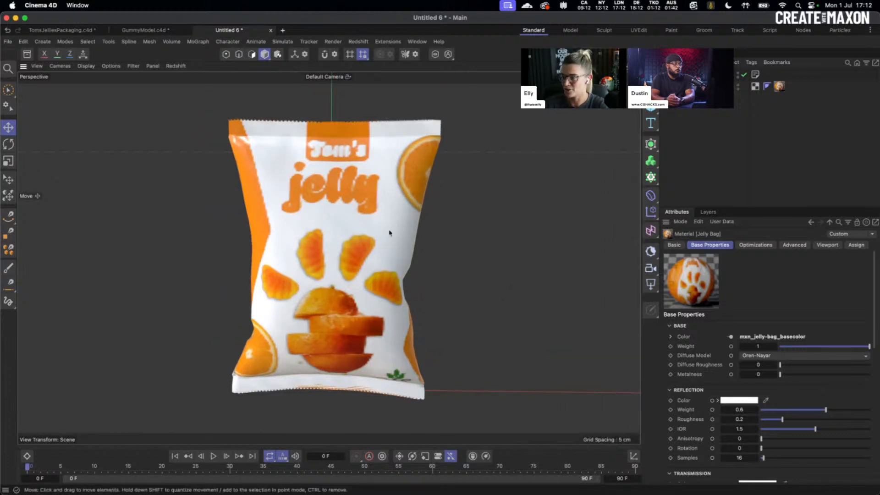
pyautogui.click(367, 264)
pyautogui.scroll(-3, 427, 256)
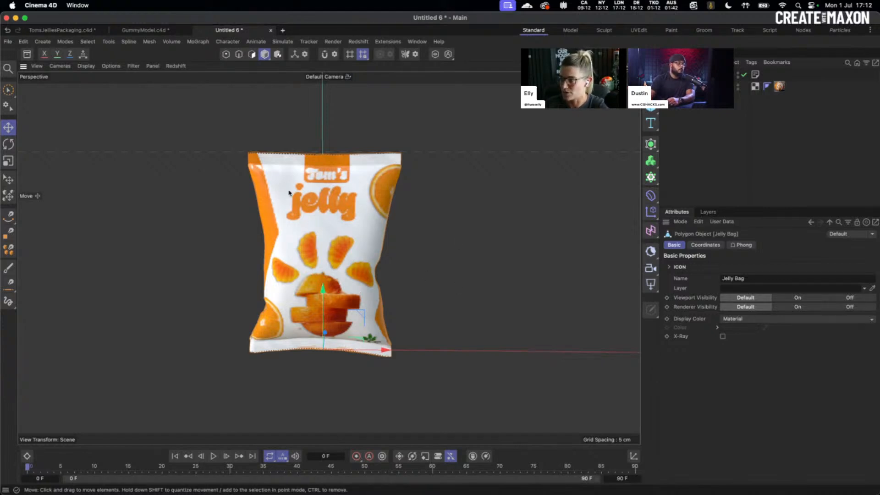
# - Drag the jelly bag left along X, off the world origin, and browse the primitive objects list
pyautogui.moveTo(386, 351); pyautogui.dragTo(189, 356)
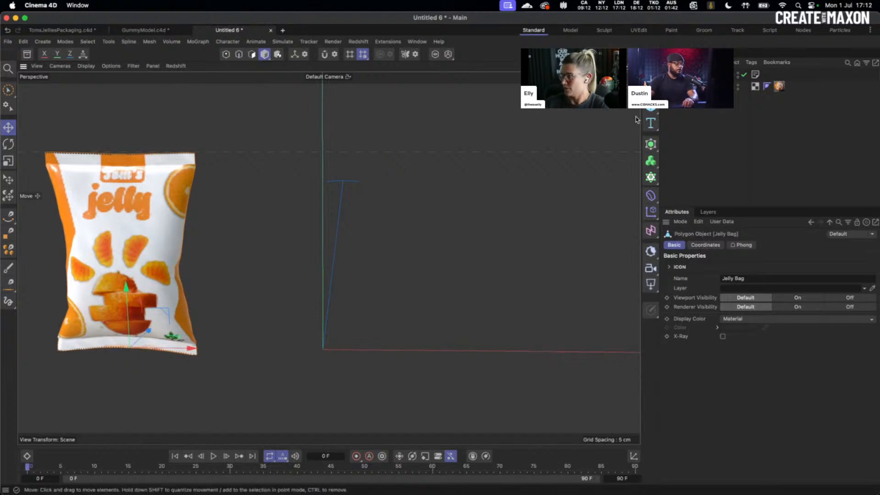
pyautogui.click(651, 109)
pyautogui.click(446, 132)
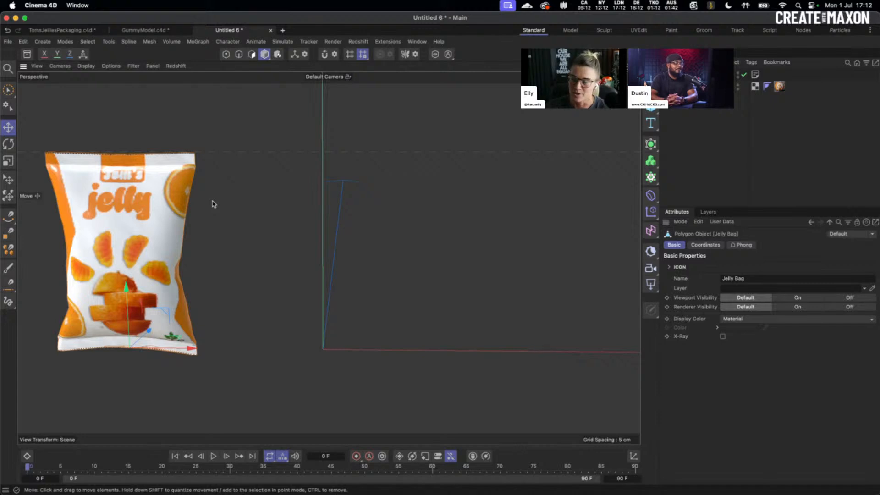
pyautogui.click(654, 112)
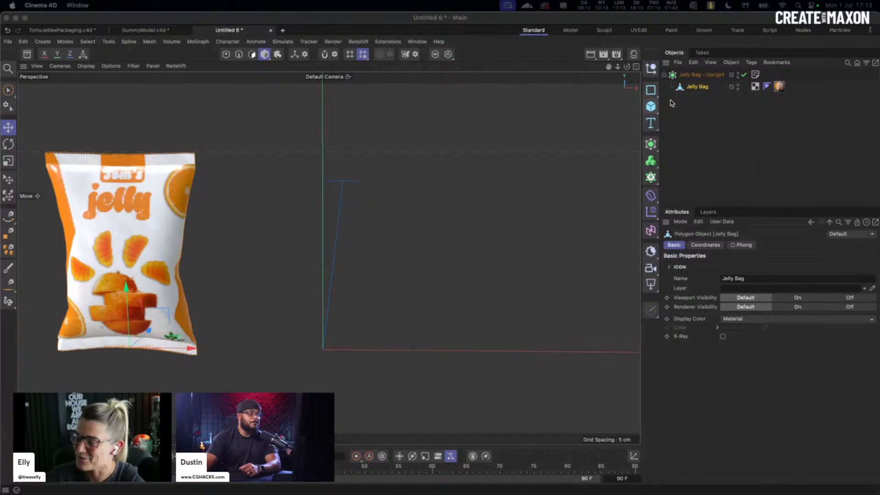
# - Add a Capsule primitive at the origin and switch to the four-view layout
pyautogui.click(651, 106)
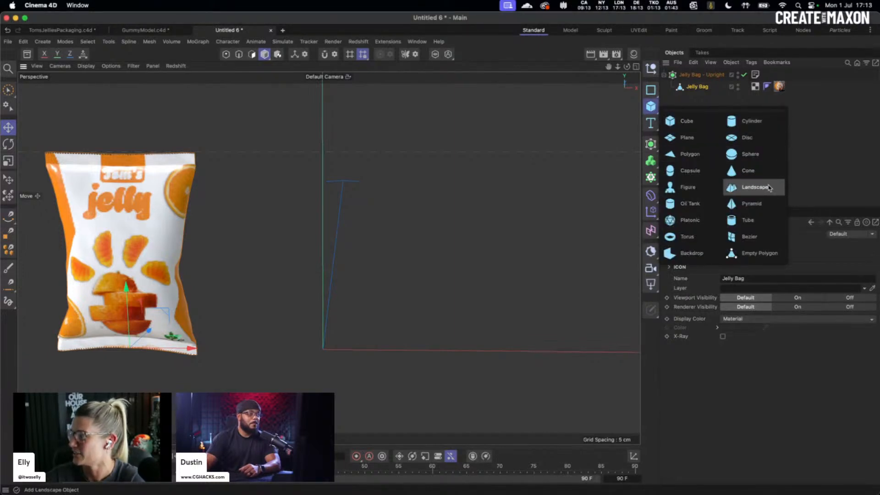
pyautogui.click(688, 171)
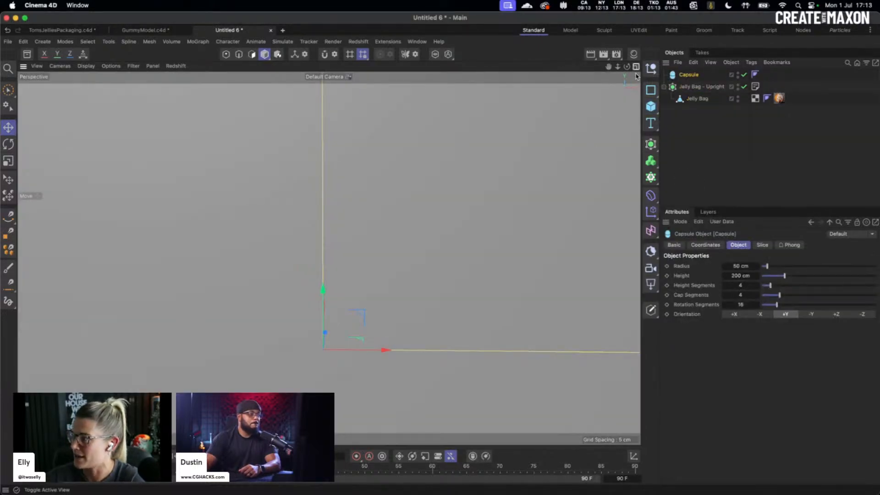
pyautogui.middleClick(539, 95)
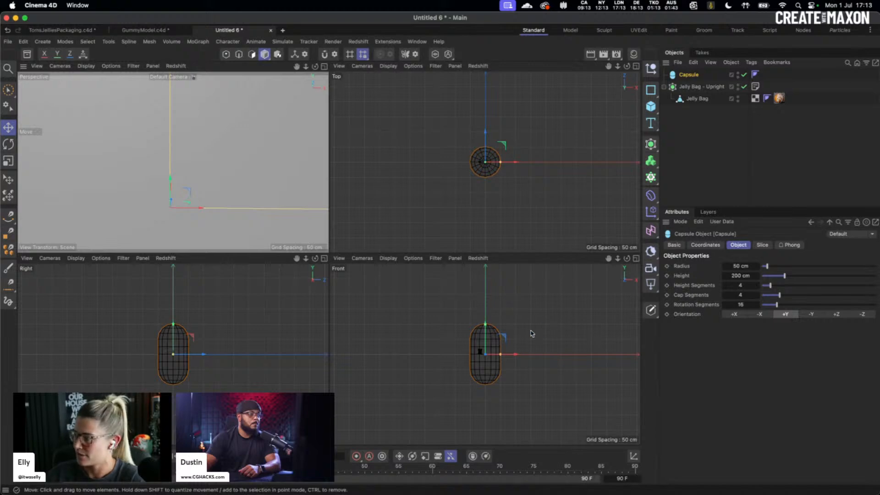
# - Scale the capsule down to a much smaller size, then return to the Move tool
pyautogui.press('t')
pyautogui.moveTo(568, 330); pyautogui.dragTo(481, 345)
pyautogui.press('e')
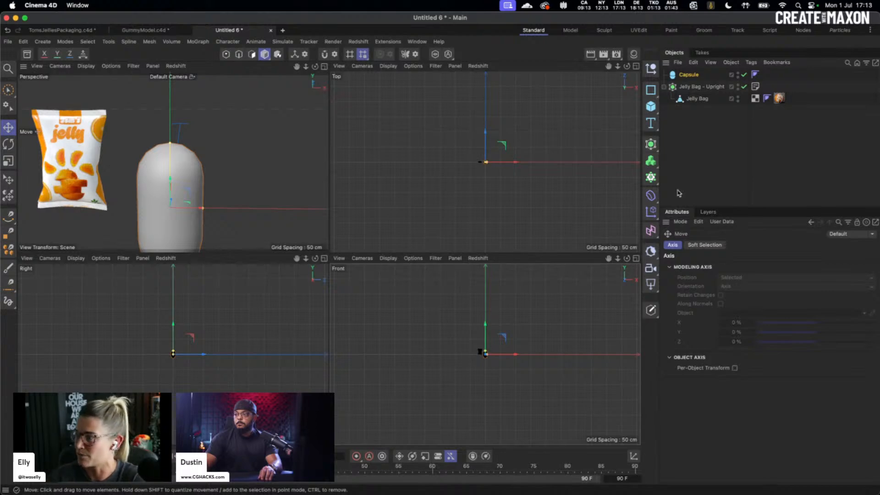
# - Set the Capsule's Radius to 0.3 cm and Height to 1.5 cm, then frame it in the front view
pyautogui.click(688, 75)
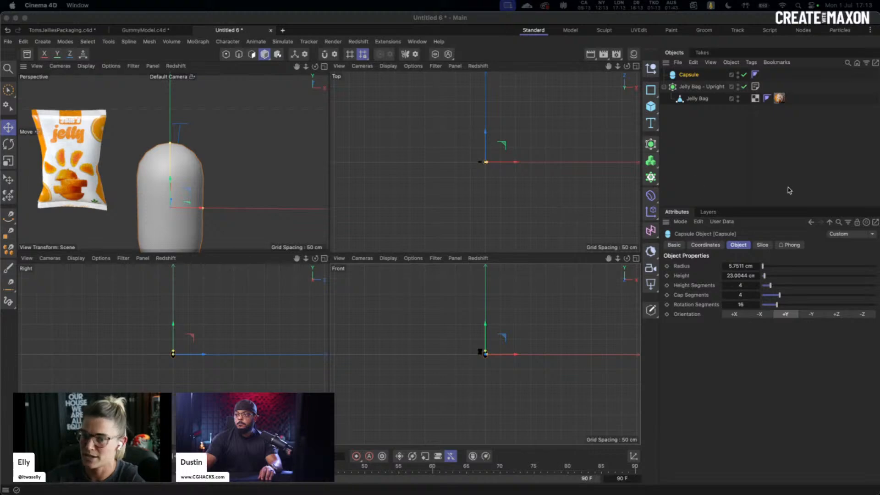
pyautogui.click(738, 265)
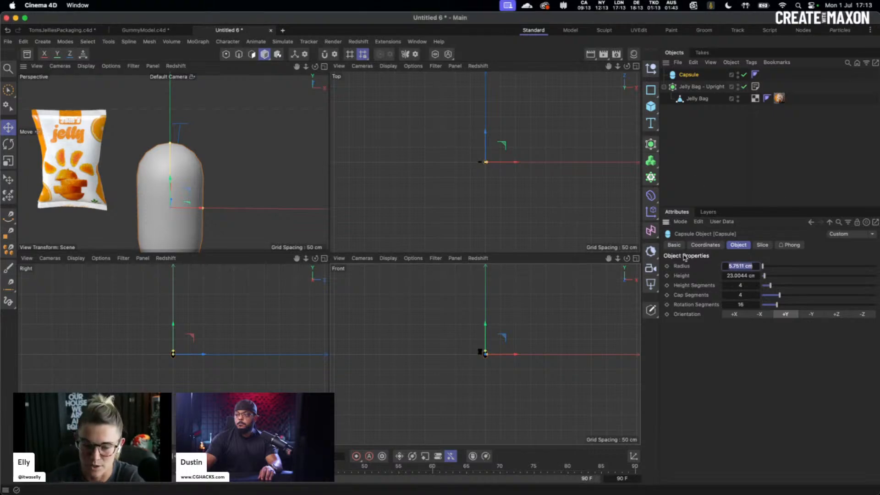
pyautogui.write('0.3')
pyautogui.press('Tab')
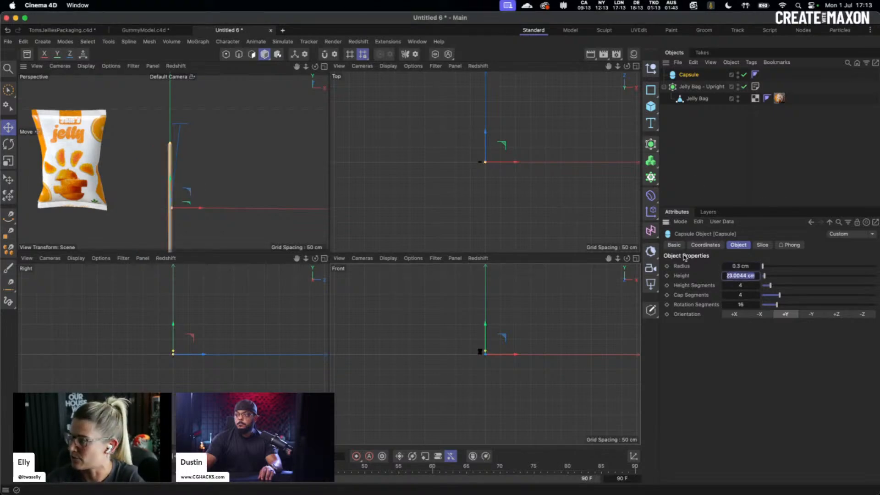
pyautogui.write('1.5')
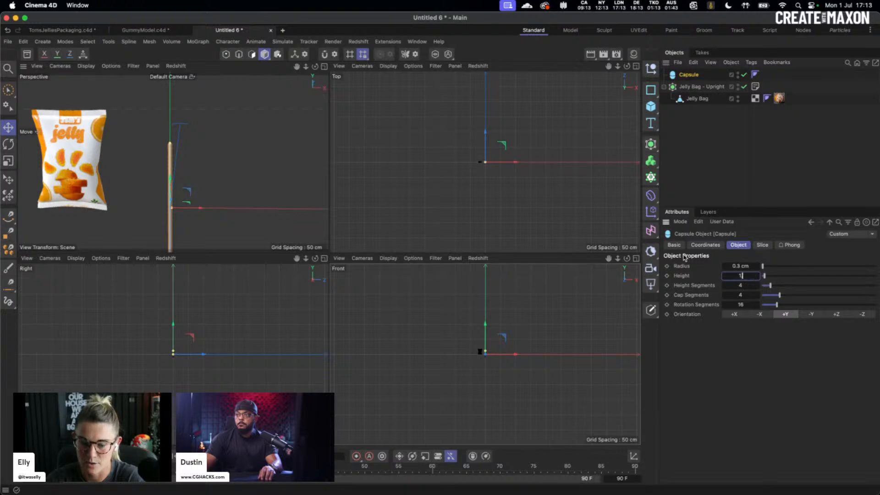
pyautogui.press('Return')
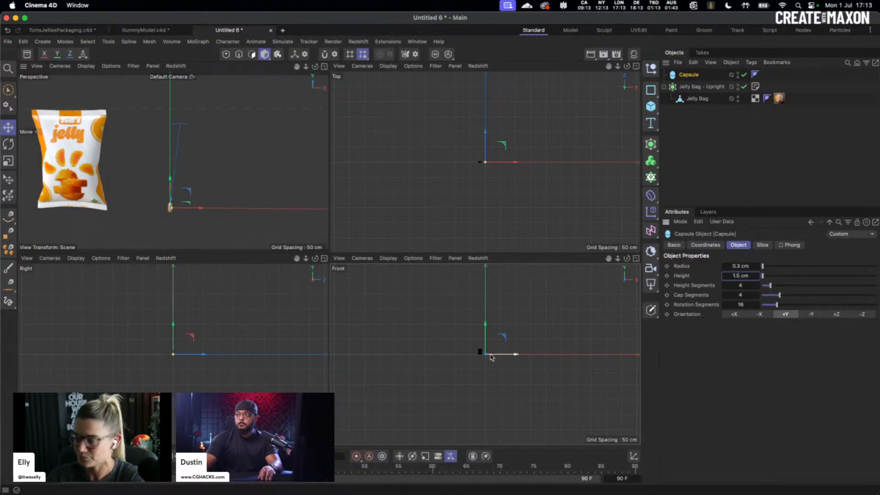
pyautogui.press('s')
pyautogui.moveTo(553, 363)
pyautogui.keyDown('alt'); pyautogui.mouseDown(button='right')
pyautogui.moveTo(425, 374)
pyautogui.moveTo(419, 344)
pyautogui.mouseUp(button='right'); pyautogui.keyUp('alt')
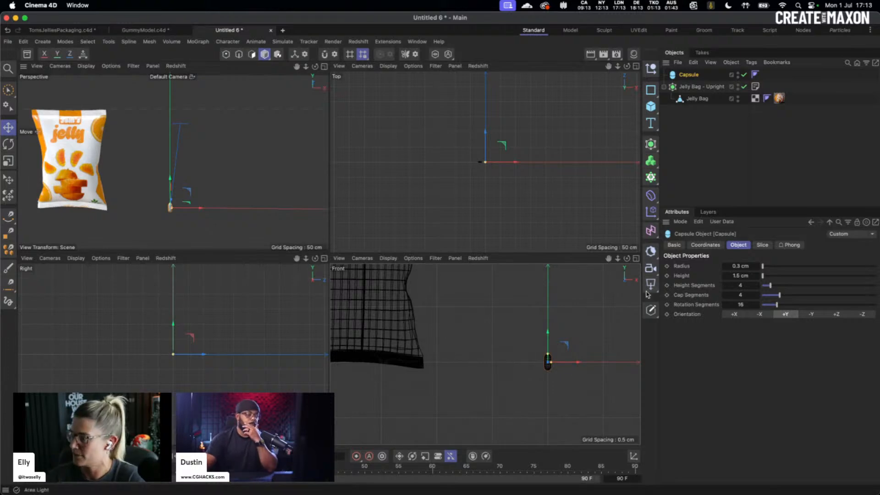
# - Maximize and zoom the front view on the capsule, and drag its segment counts upward
pyautogui.click(636, 259)
pyautogui.keyDown('alt'); pyautogui.moveTo(514, 260); pyautogui.dragTo(580, 255, button='right'); pyautogui.keyUp('alt')
pyautogui.keyDown('alt'); pyautogui.moveTo(463, 275); pyautogui.dragTo(437, 254, button='middle'); pyautogui.keyUp('alt')
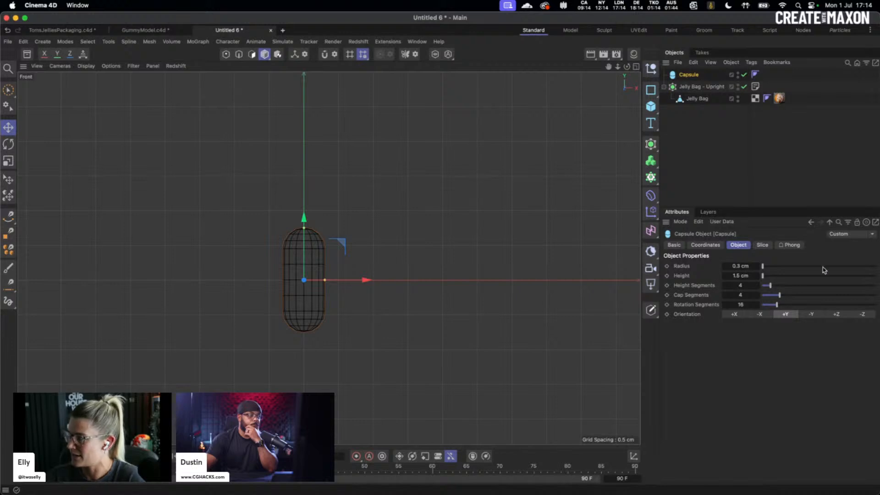
pyautogui.moveTo(822, 286); pyautogui.dragTo(836, 286)
pyautogui.moveTo(836, 295); pyautogui.dragTo(871, 306)
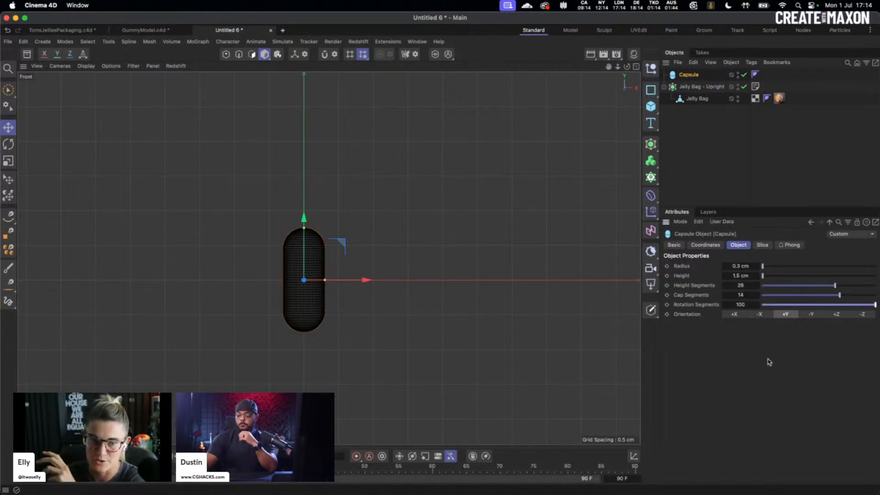
pyautogui.moveTo(855, 304); pyautogui.dragTo(839, 305)
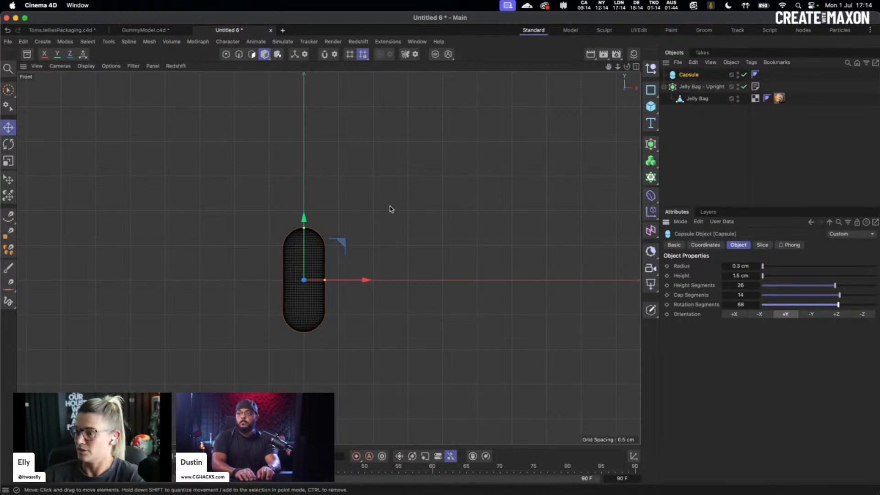
# - Enter 10 height segments, 20 cap segments and 32 rotation segments for the capsule
pyautogui.click(744, 286)
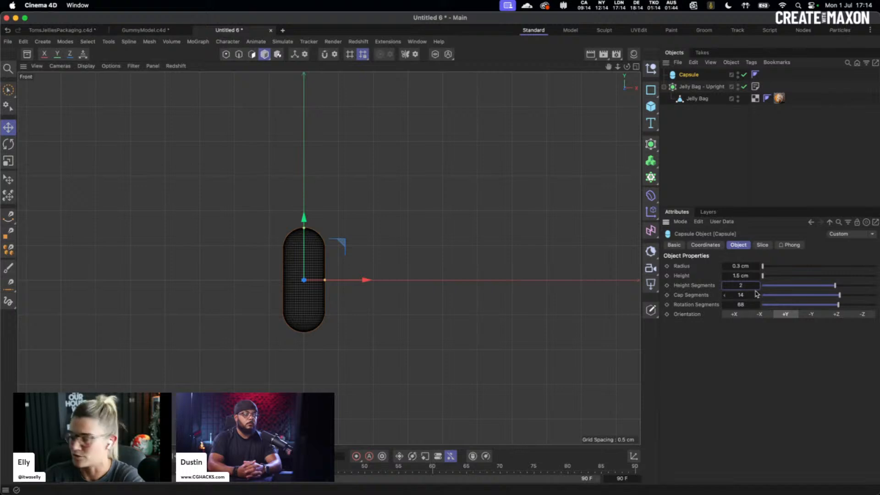
pyautogui.write('10')
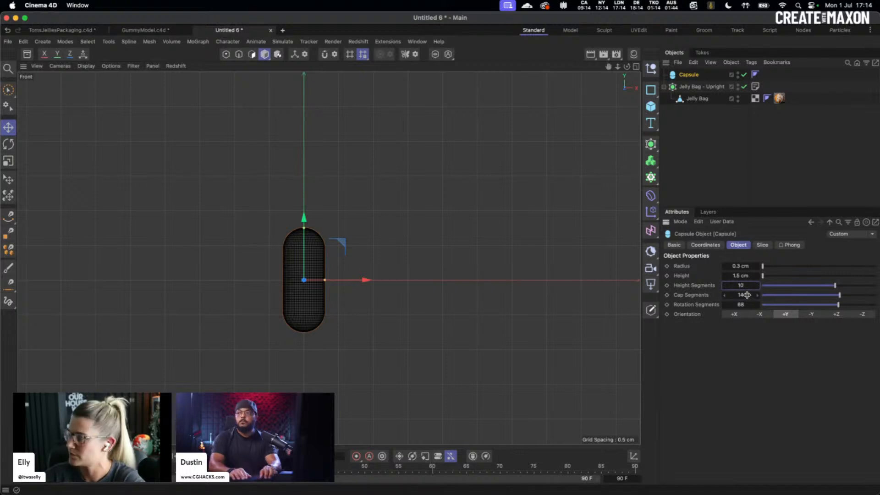
pyautogui.press('Tab')
pyautogui.write('20')
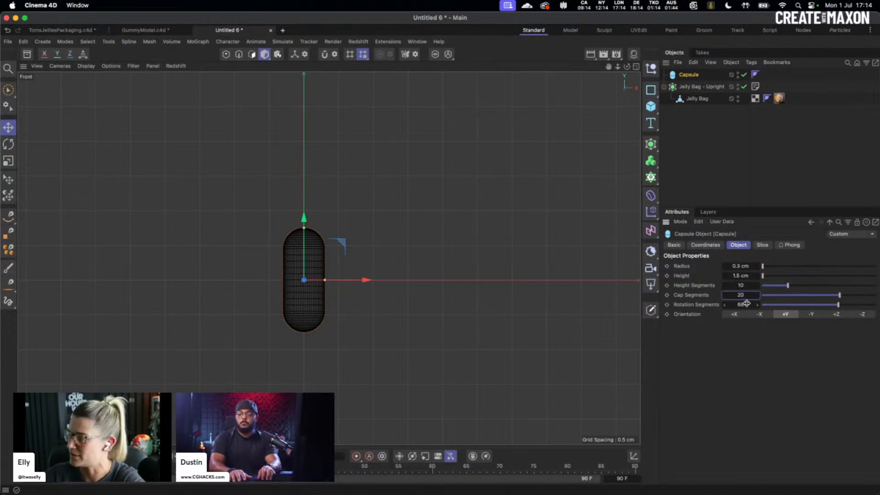
pyautogui.press('Tab')
pyautogui.write('32')
pyautogui.press('Return')
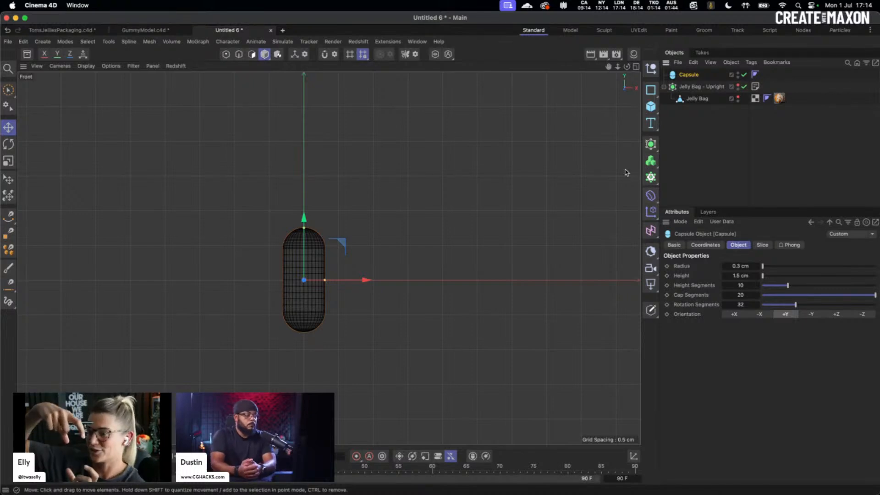
# - Add a Taper deformer as a child of the Capsule and fit it to its parent
pyautogui.click(651, 195)
pyautogui.click(755, 215)
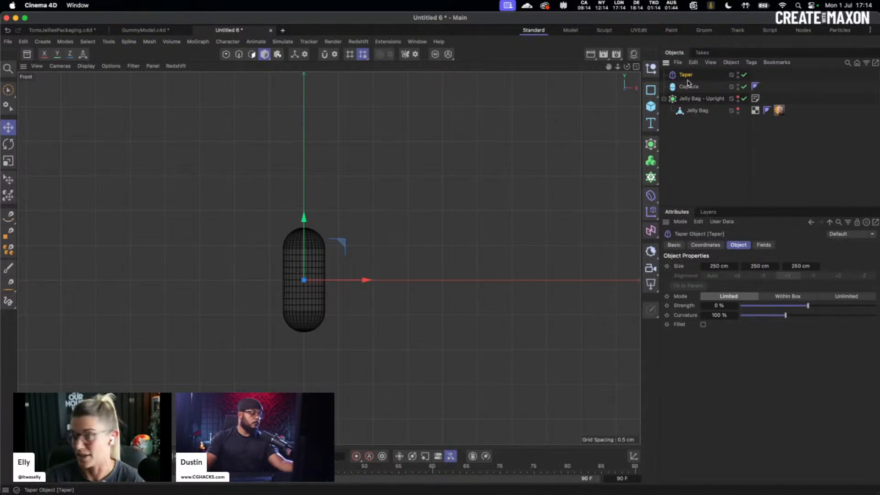
pyautogui.moveTo(687, 79); pyautogui.dragTo(718, 90)
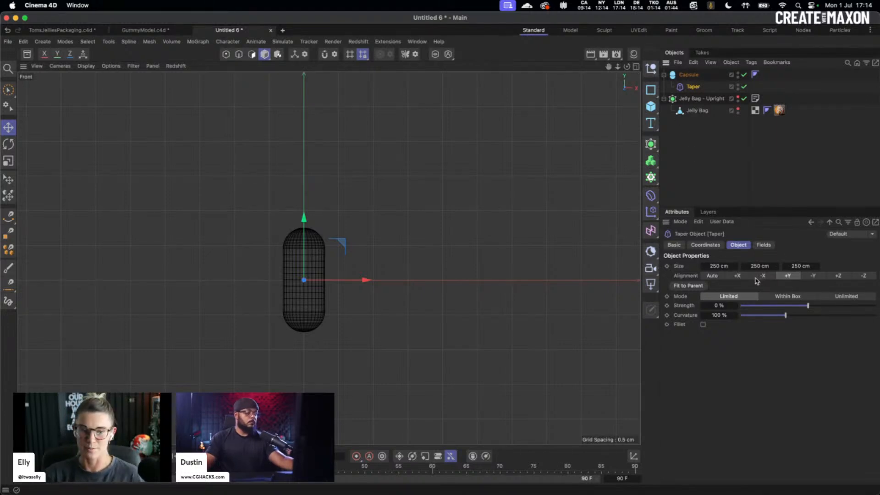
pyautogui.click(687, 286)
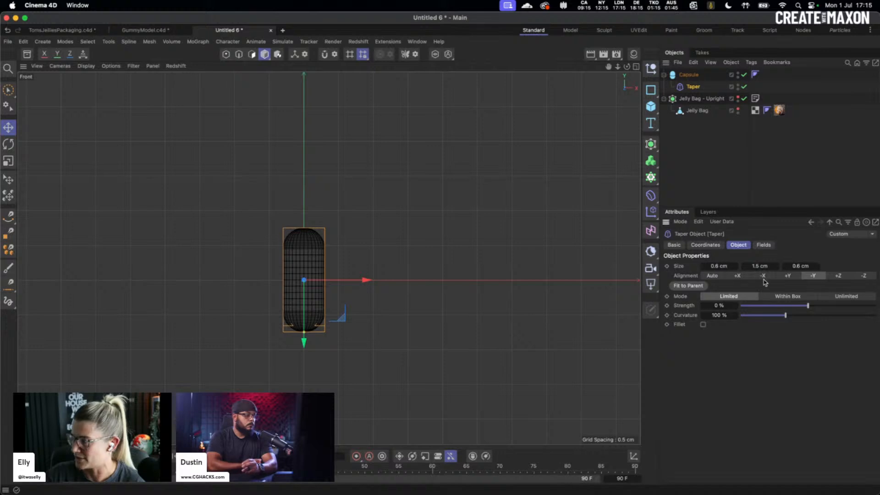
# - Set the taper Strength to 75% and Size Y to 1.3 cm, then deselect it
pyautogui.click(720, 306)
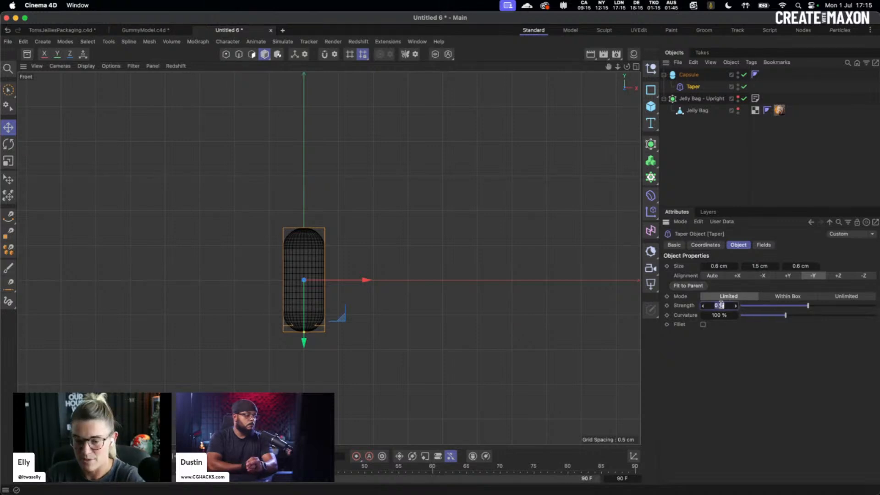
pyautogui.write('75')
pyautogui.press('Return')
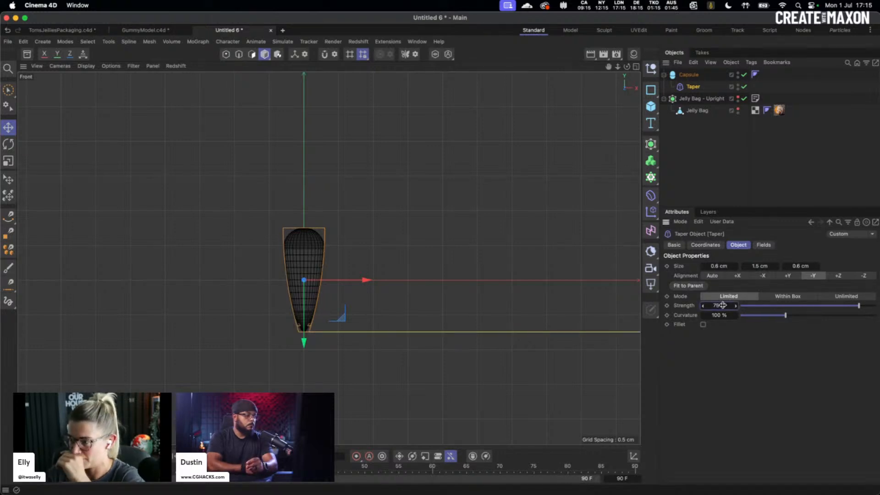
pyautogui.click(763, 266)
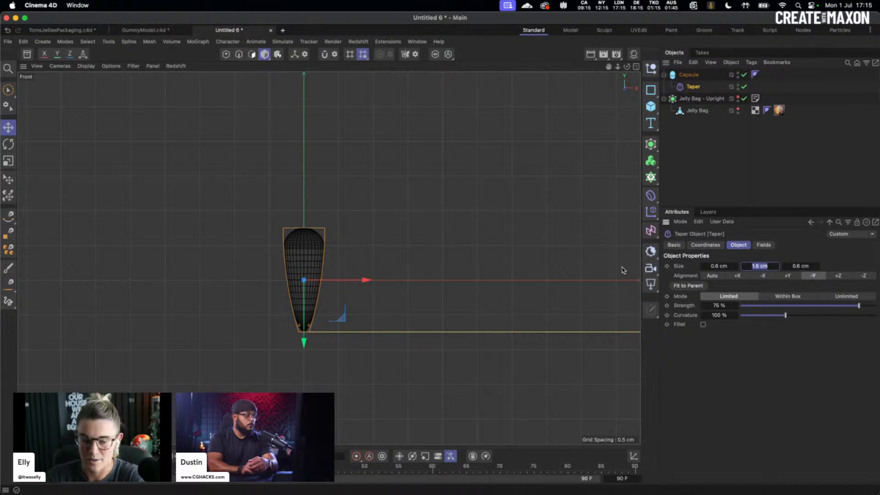
pyautogui.press('Return')
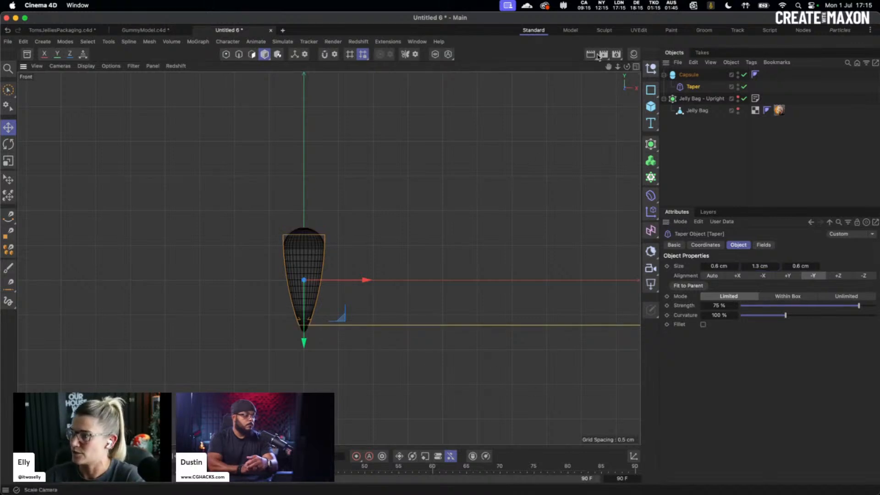
pyautogui.click(411, 255)
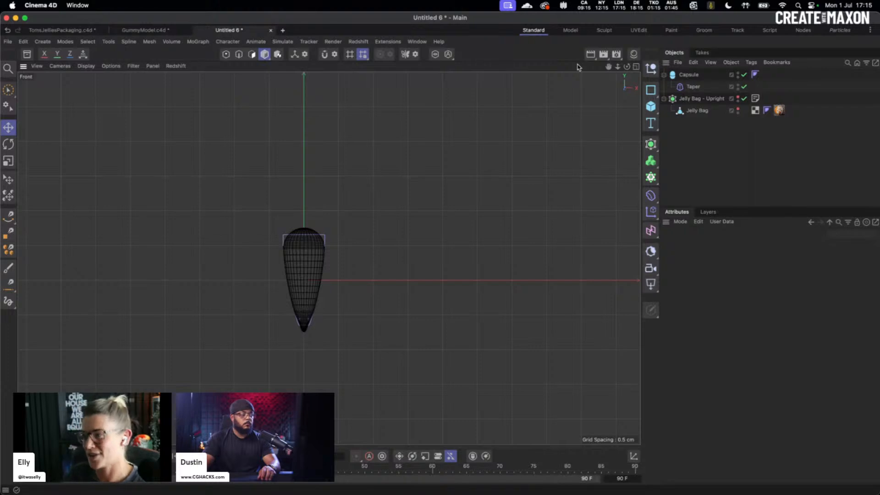
# - Add a Cloner, put the Capsule inside it, and set its mode to Radial
pyautogui.click(651, 177)
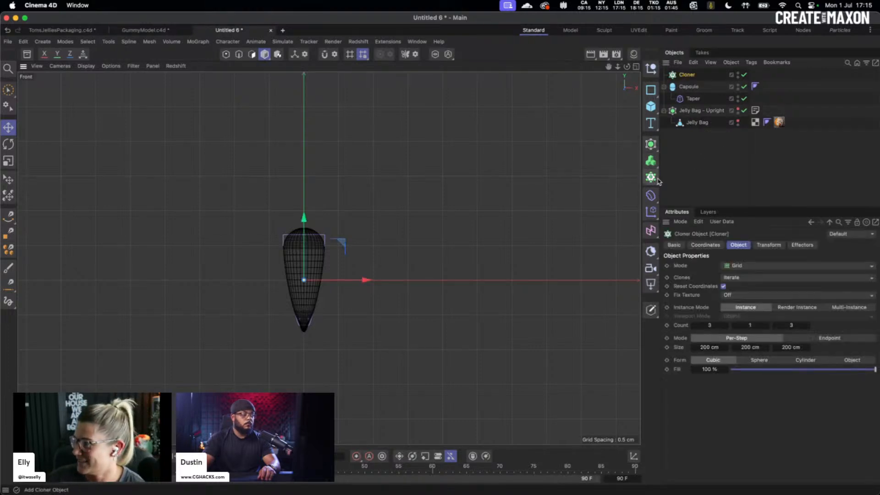
pyautogui.moveTo(689, 86); pyautogui.dragTo(688, 75)
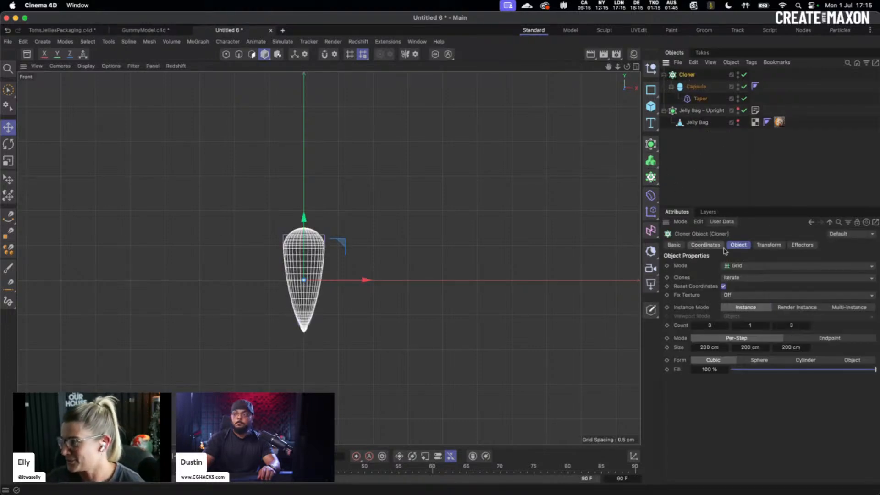
pyautogui.click(752, 266)
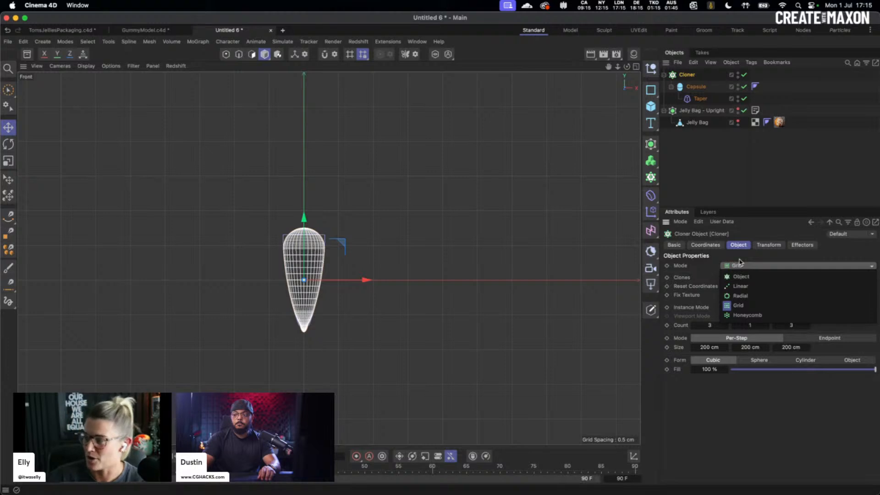
pyautogui.click(750, 298)
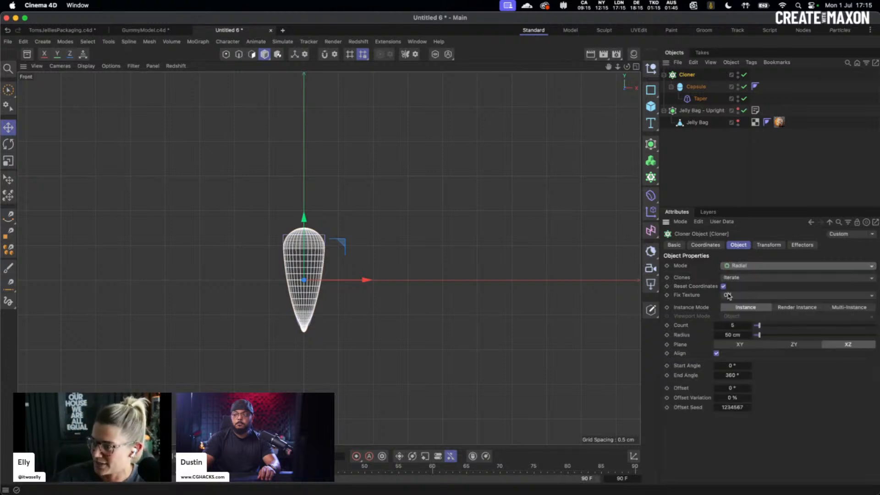
# - Set the cloner Radius to 0.6 cm, Plane to XY and Count to 7, then show four views
pyautogui.click(734, 337)
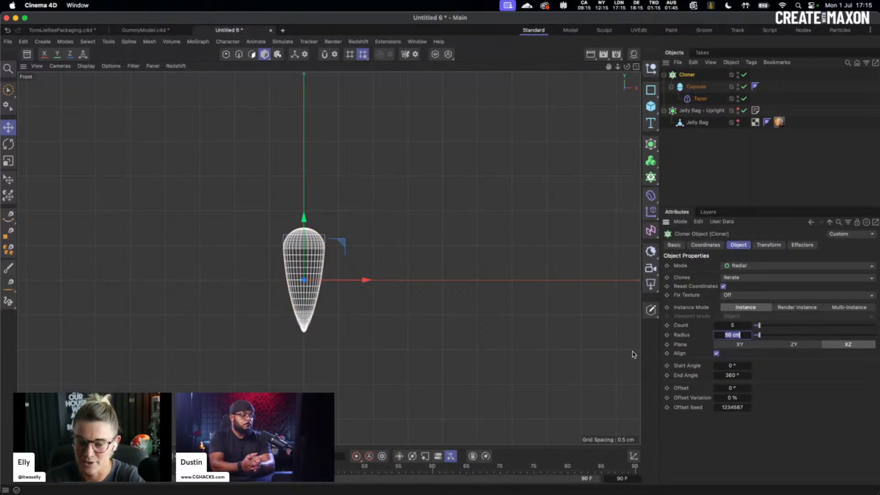
pyautogui.write('0.6')
pyautogui.press('Return')
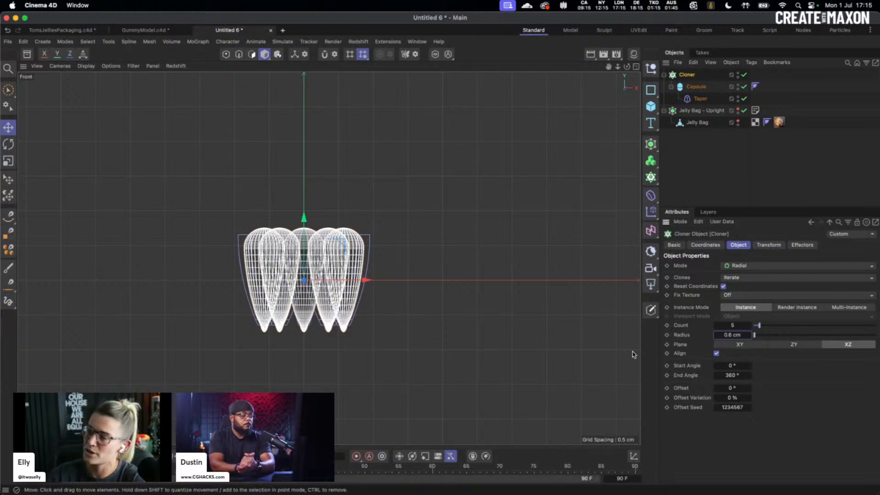
pyautogui.click(740, 346)
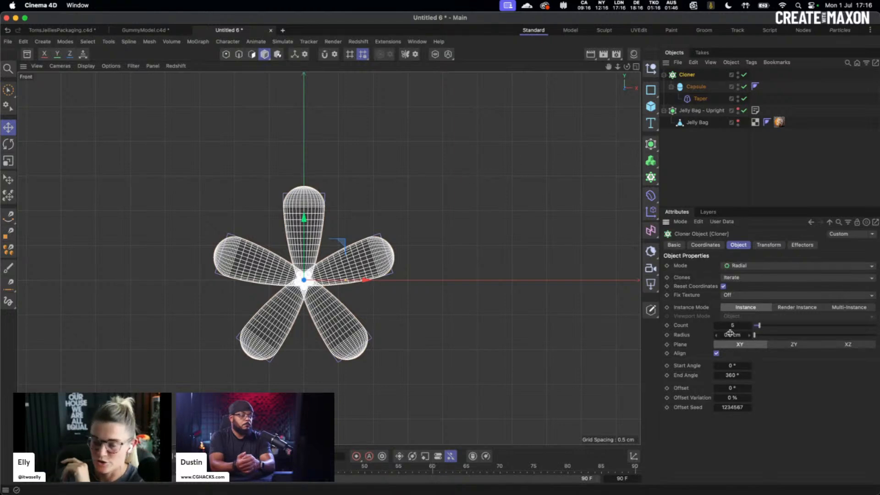
pyautogui.doubleClick(749, 326)
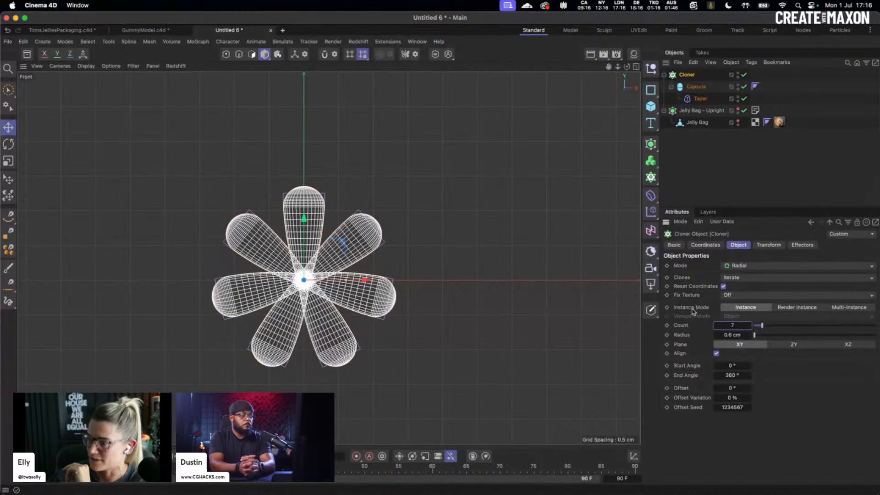
pyautogui.click(636, 66)
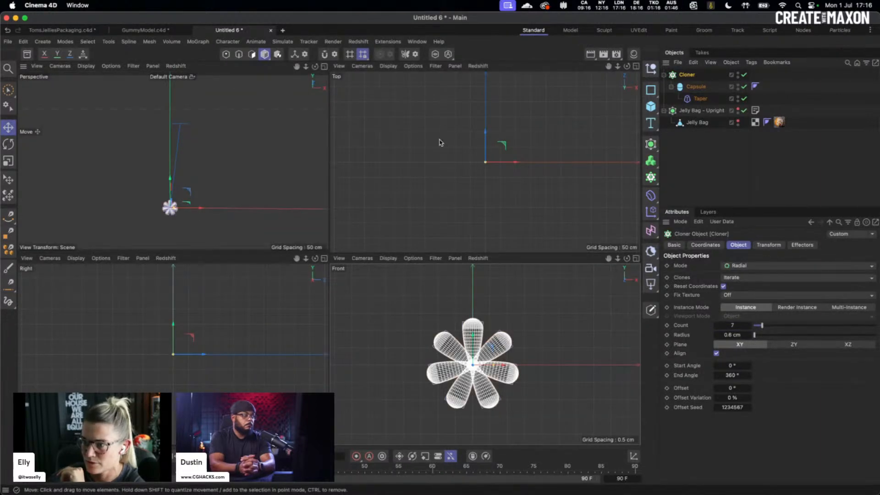
# - Turn the Jelly Bag's viewport visibility back on and maximize the front view
pyautogui.click(738, 122)
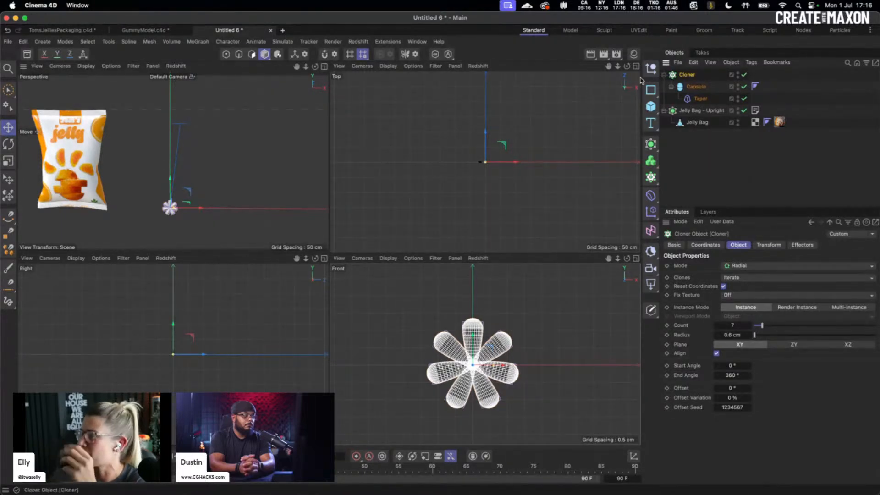
pyautogui.click(636, 258)
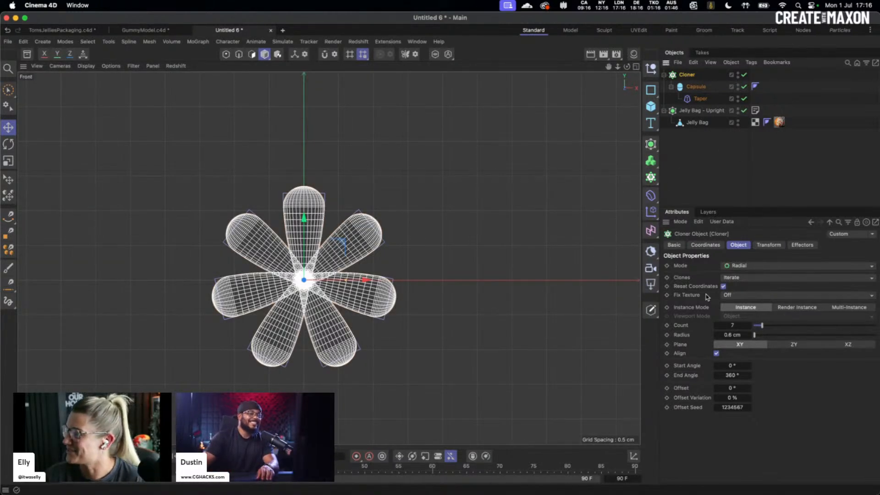
# - Set the Cloner's End Angle to 210° and Offset to -90° so the petals fan upward
pyautogui.click(750, 377)
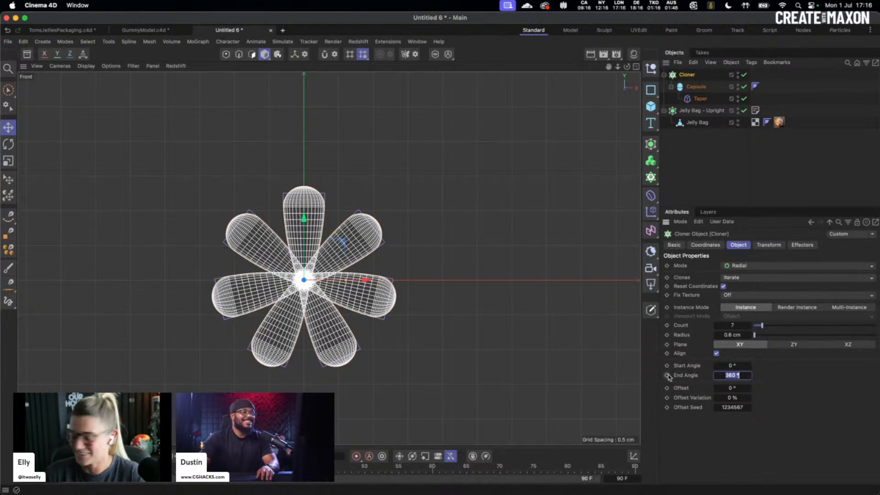
pyautogui.write('210')
pyautogui.press('Return')
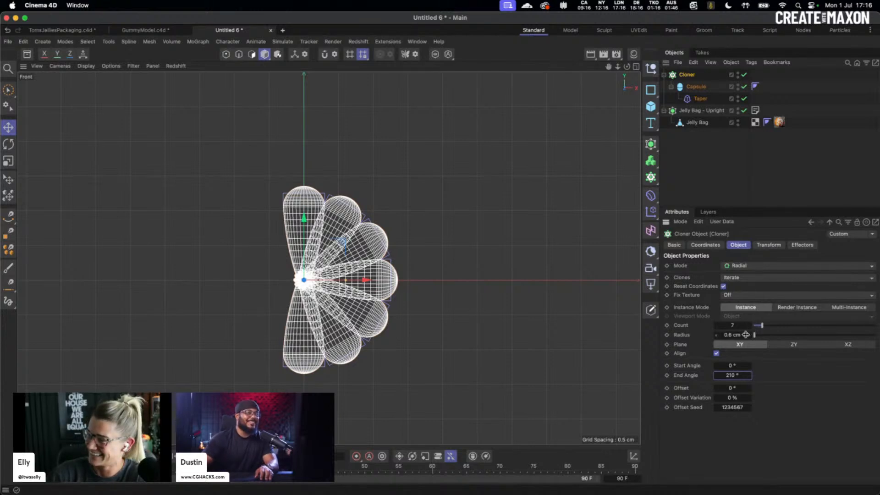
pyautogui.click(731, 389)
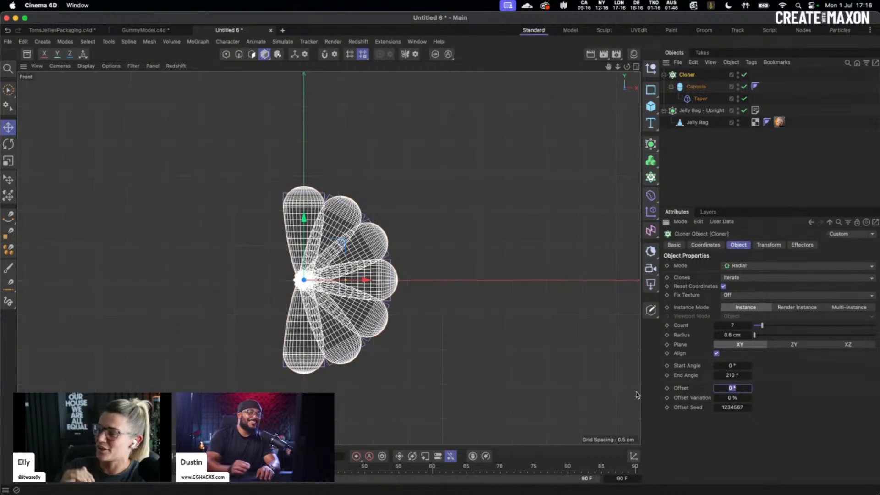
pyautogui.click(738, 375)
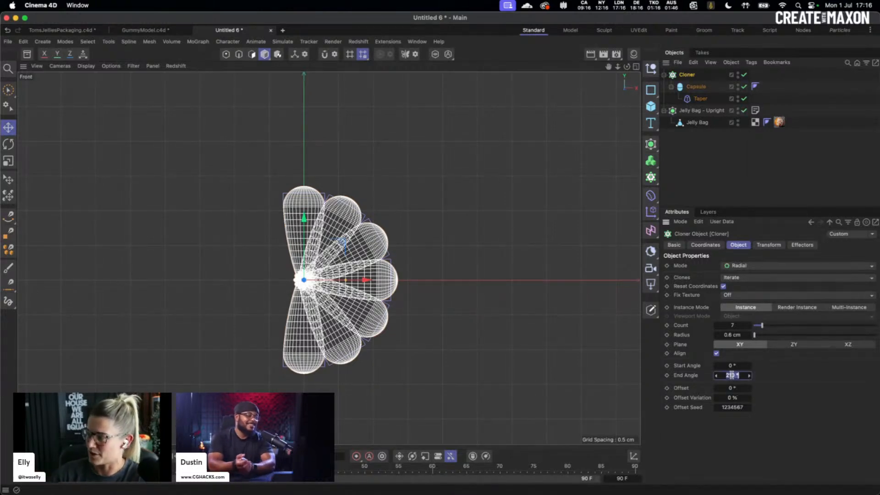
pyautogui.write('360')
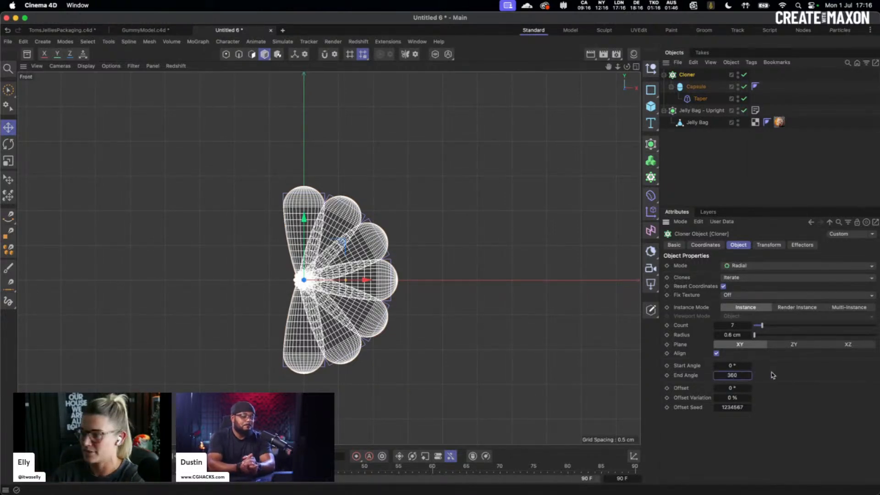
pyautogui.press('Return')
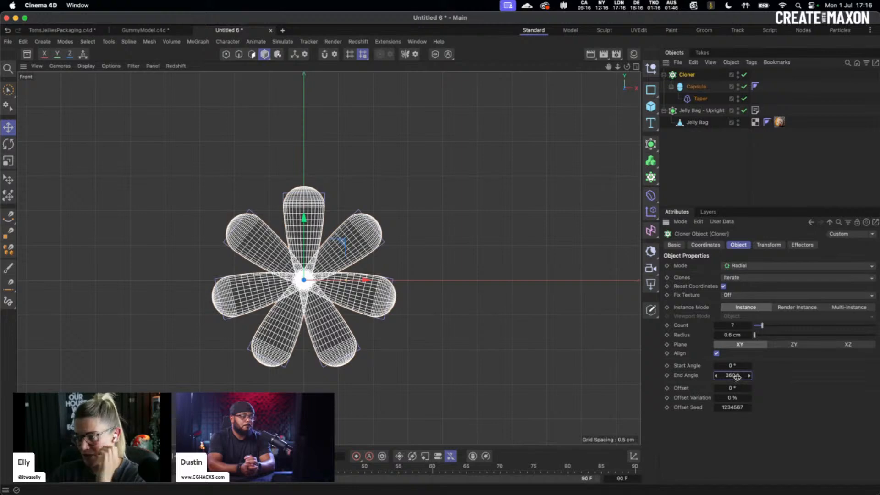
pyautogui.click(738, 376)
pyautogui.write('210')
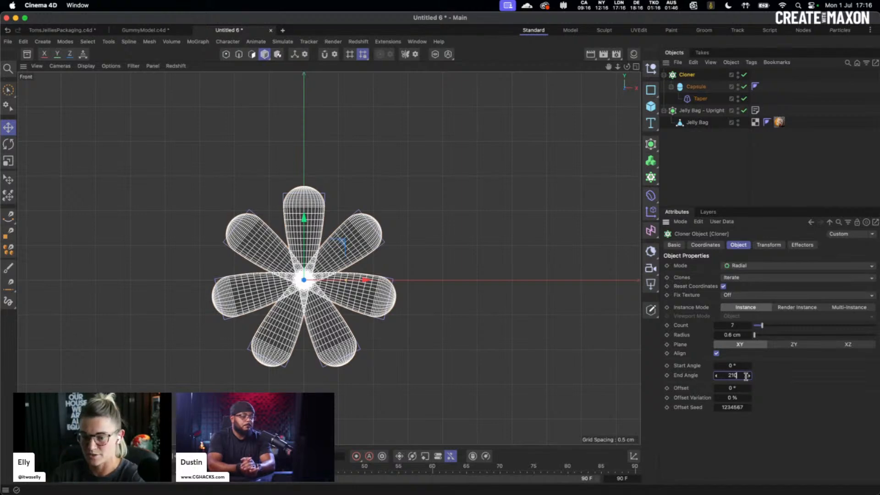
pyautogui.press('Tab')
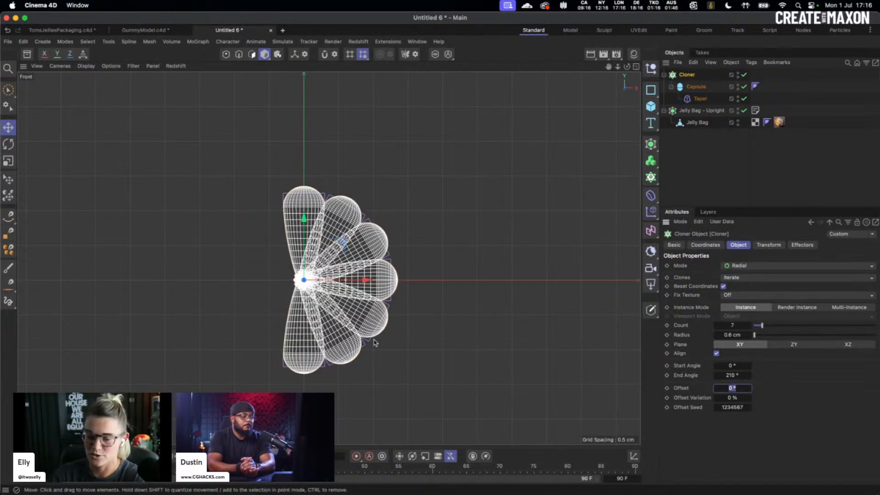
pyautogui.press('Return')
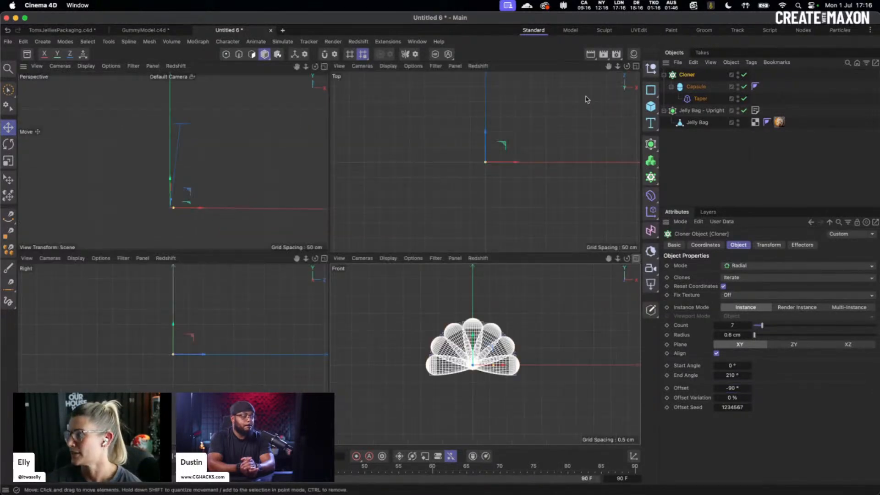
# - Frame the petal fan and show it in a single full-size perspective view from the front
pyautogui.click(636, 66)
pyautogui.press('o')
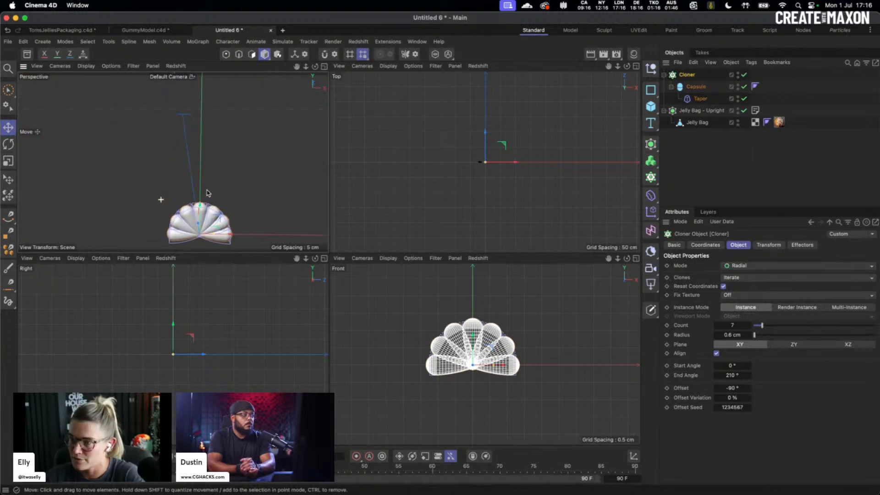
pyautogui.moveTo(212, 181)
pyautogui.keyDown('alt'); pyautogui.mouseDown()
pyautogui.moveTo(289, 174)
pyautogui.moveTo(229, 181)
pyautogui.mouseUp(); pyautogui.keyUp('alt')
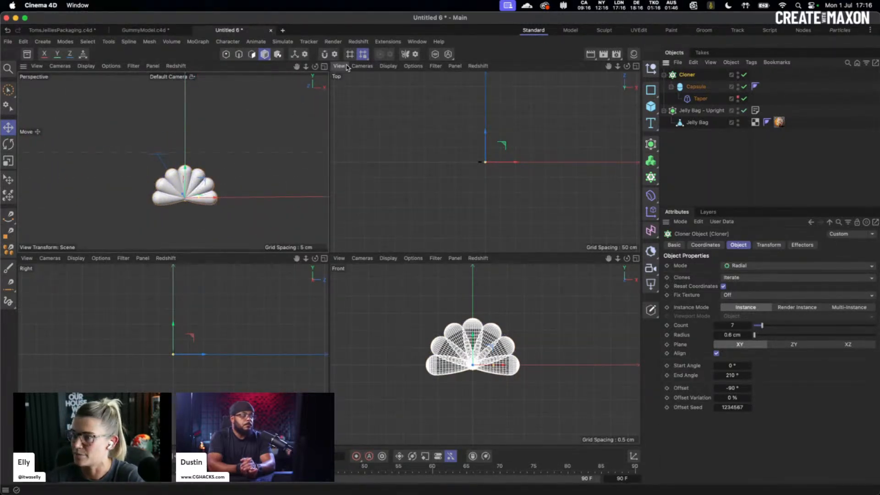
pyautogui.click(324, 66)
pyautogui.keyDown('alt'); pyautogui.moveTo(373, 317); pyautogui.dragTo(367, 309); pyautogui.keyUp('alt')
pyautogui.keyDown('alt'); pyautogui.moveTo(372, 308); pyautogui.dragTo(326, 269, button='middle'); pyautogui.keyUp('alt')
pyautogui.moveTo(326, 269)
pyautogui.keyDown('alt'); pyautogui.mouseDown()
pyautogui.moveTo(367, 282)
pyautogui.moveTo(328, 278)
pyautogui.mouseUp(); pyautogui.keyUp('alt')
pyautogui.scroll(3, 328, 278)
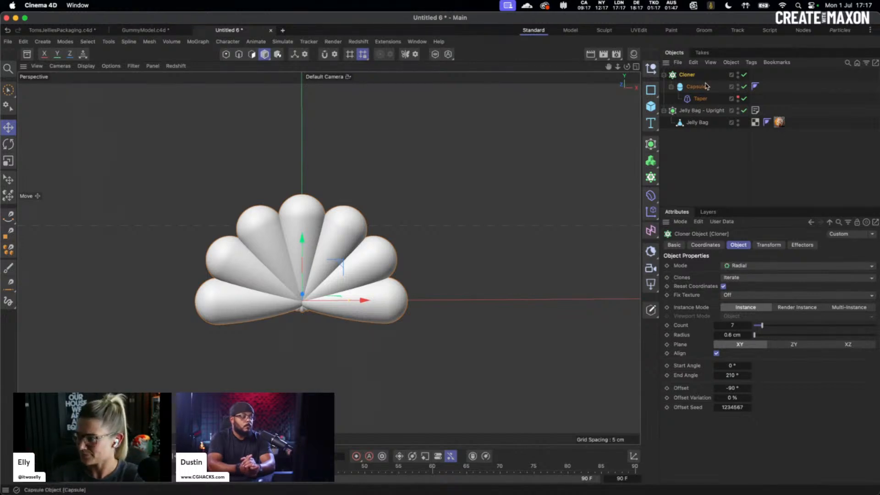
# - Add a Volume Builder, place the Cloner inside it, and select the builder
pyautogui.click(651, 160)
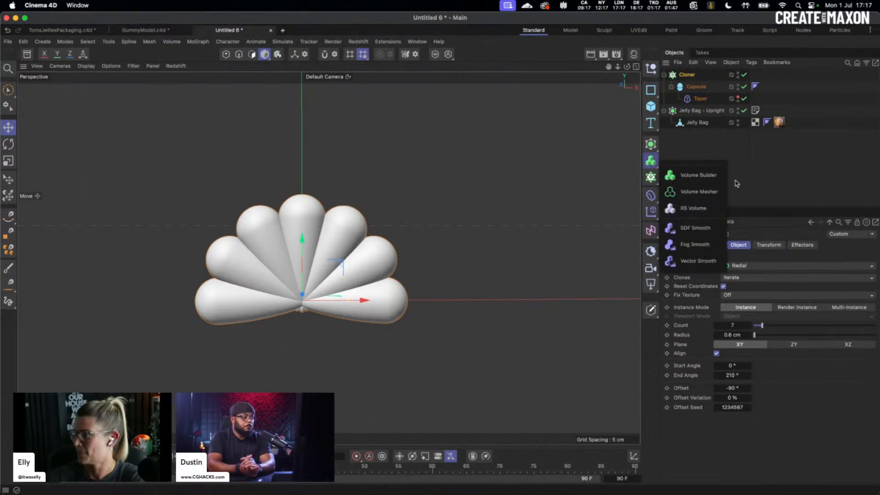
pyautogui.click(710, 177)
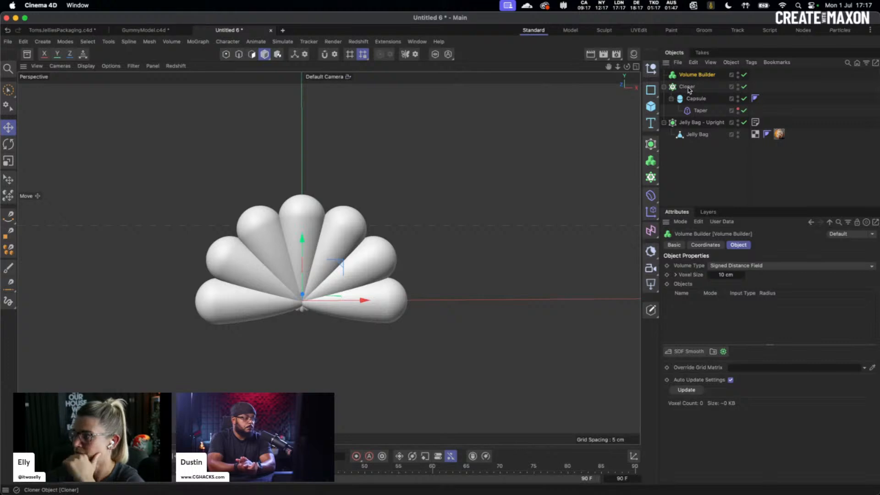
pyautogui.moveTo(688, 87); pyautogui.dragTo(693, 78)
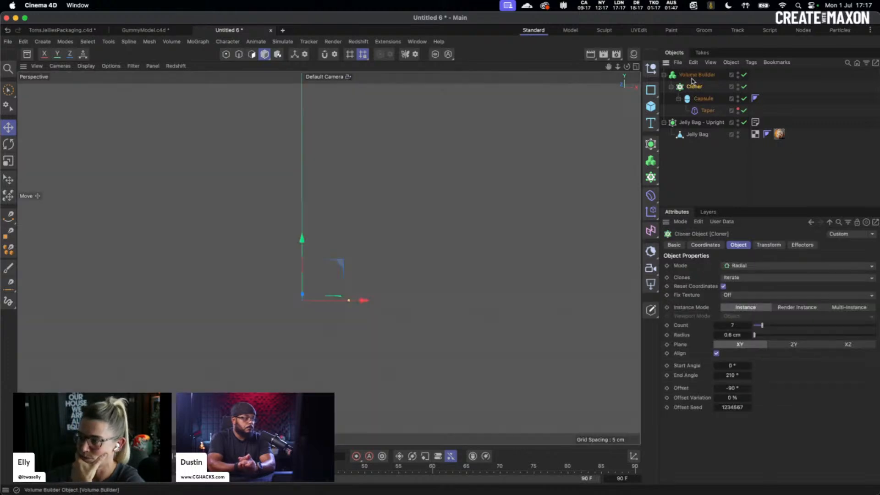
pyautogui.click(692, 78)
pyautogui.moveTo(500, 215)
pyautogui.keyDown('alt'); pyautogui.mouseDown(button='right')
pyautogui.moveTo(324, 230)
pyautogui.moveTo(501, 216)
pyautogui.mouseUp(button='right'); pyautogui.keyUp('alt')
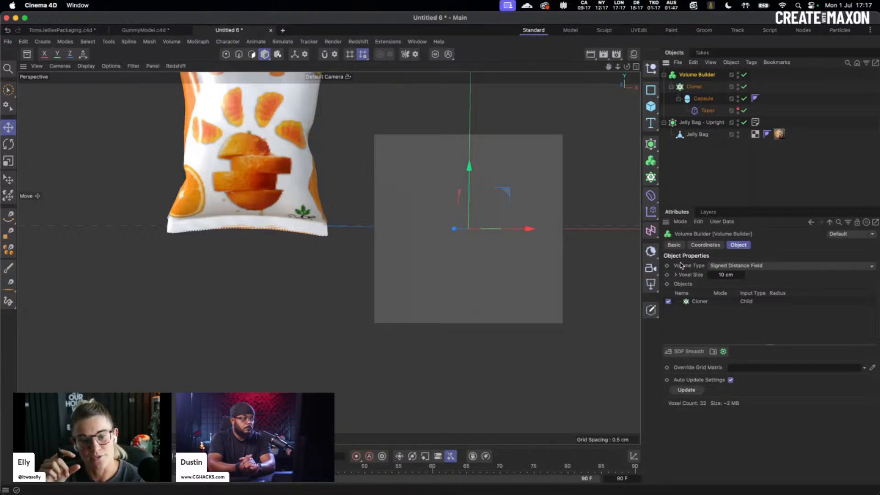
# - Set the Volume Builder's Voxel Size to 0.01 cm, frame it, and open the Coordinates panel
pyautogui.click(726, 275)
pyautogui.write('0.')
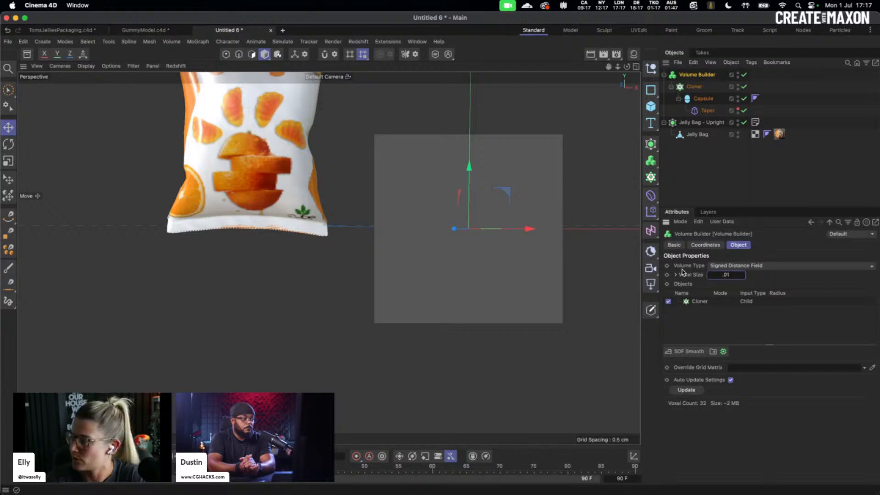
pyautogui.write('01')
pyautogui.press('Return')
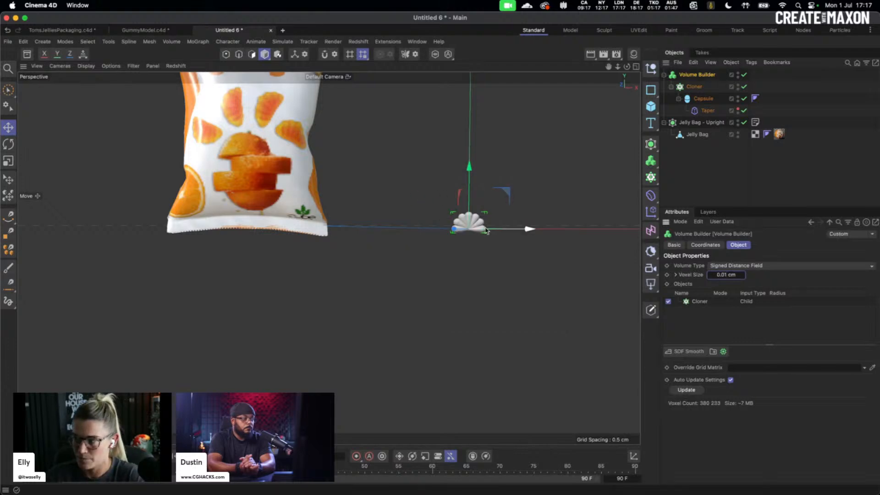
pyautogui.press('o')
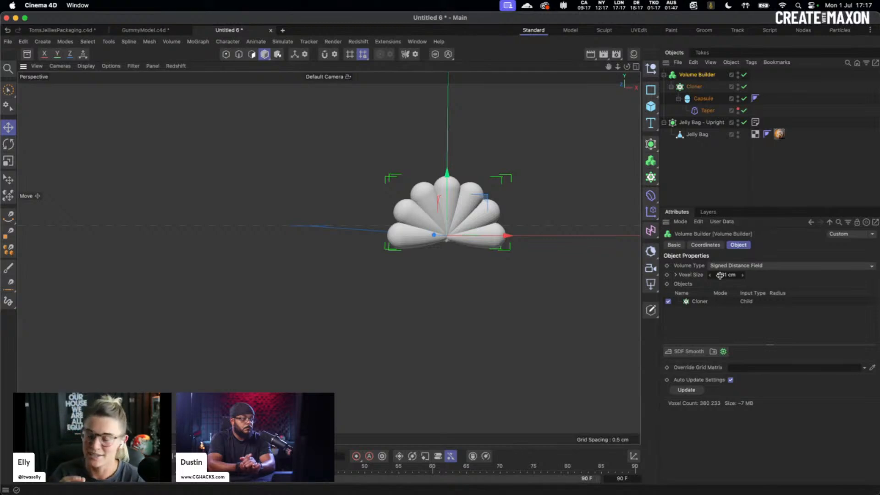
pyautogui.click(633, 455)
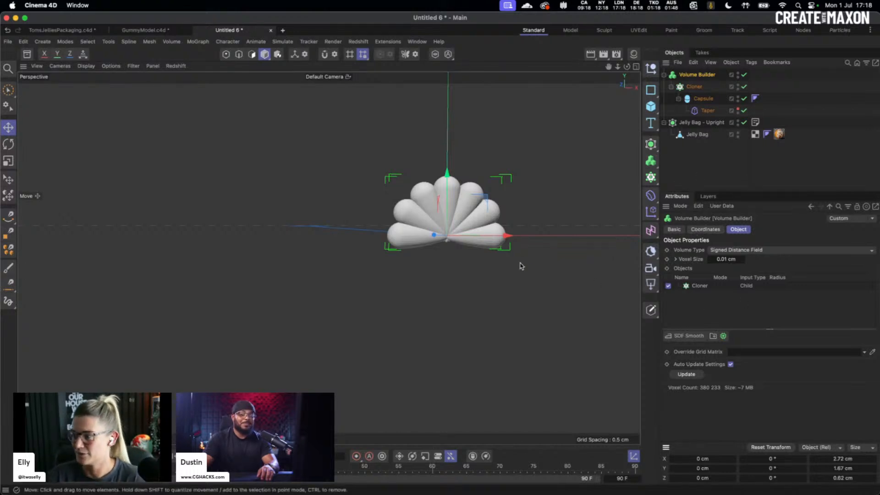
# - Zoom in on the petal shell, add a Volume Mesher, and nest the Volume Builder inside it
pyautogui.click(548, 249)
pyautogui.keyDown('alt'); pyautogui.moveTo(547, 249); pyautogui.dragTo(443, 287, button='middle'); pyautogui.keyUp('alt')
pyautogui.keyDown('alt'); pyautogui.moveTo(364, 264); pyautogui.dragTo(405, 262, button='right'); pyautogui.keyUp('alt')
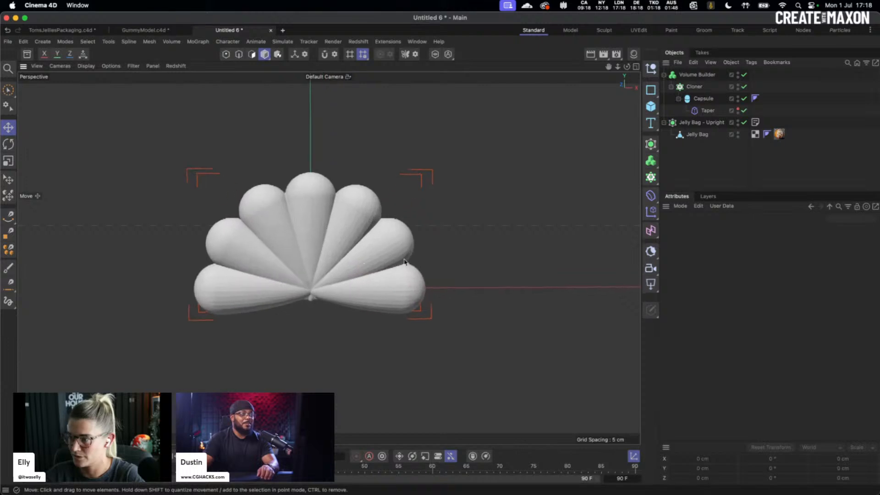
pyautogui.click(698, 75)
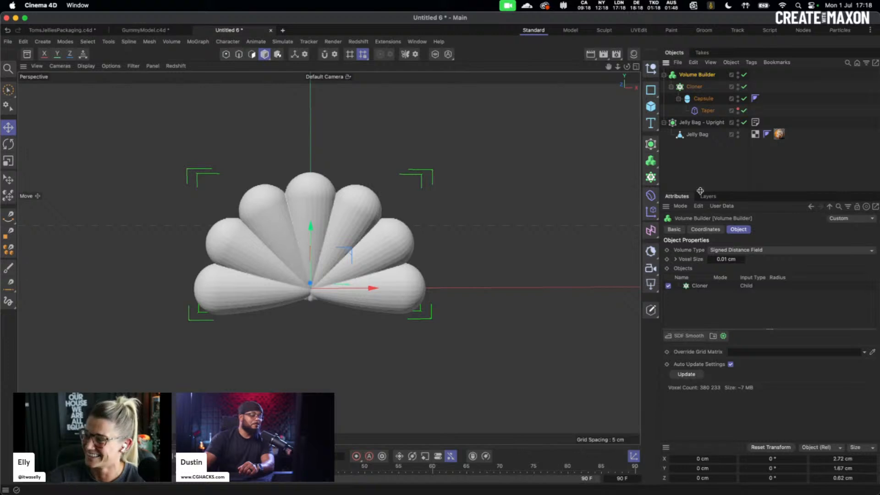
pyautogui.click(651, 160)
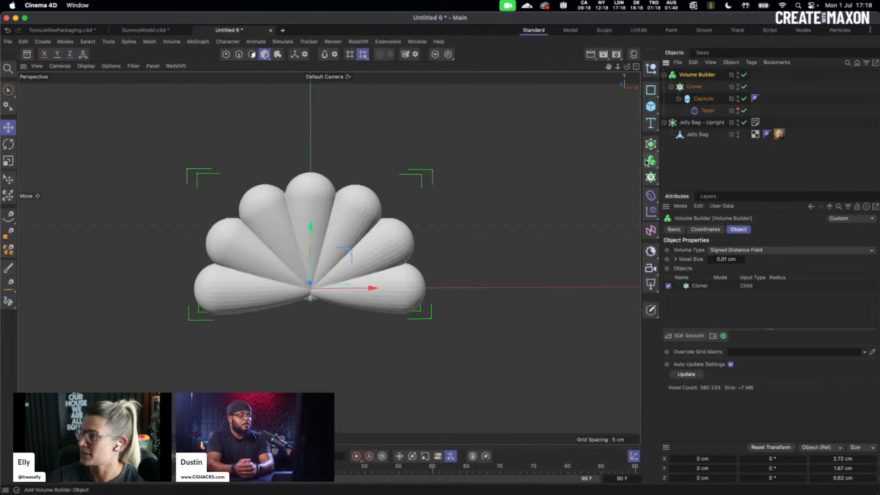
pyautogui.click(687, 192)
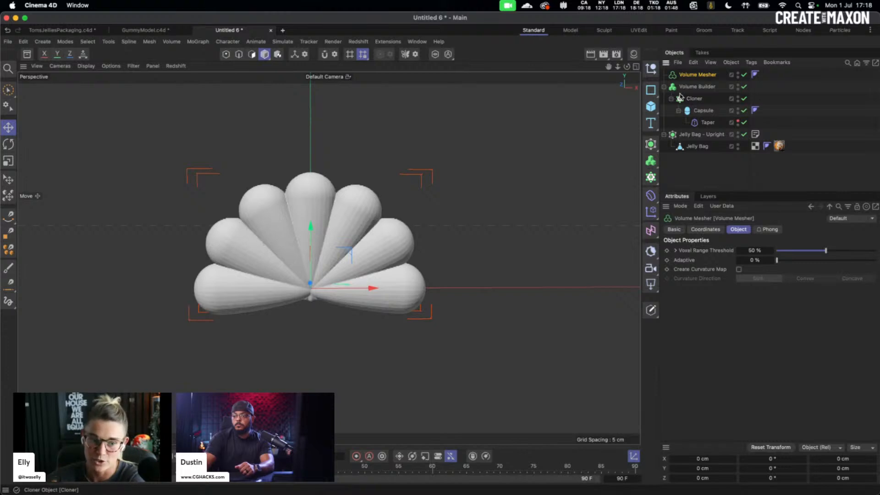
pyautogui.moveTo(682, 87); pyautogui.dragTo(701, 77)
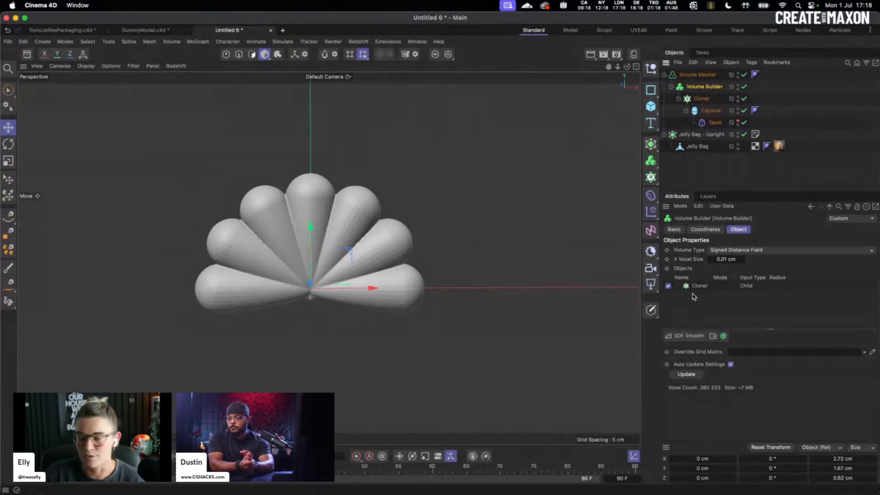
# - Add an SDF Smooth filter to the volume with voxel distance 3 and 2 iterations
pyautogui.click(686, 339)
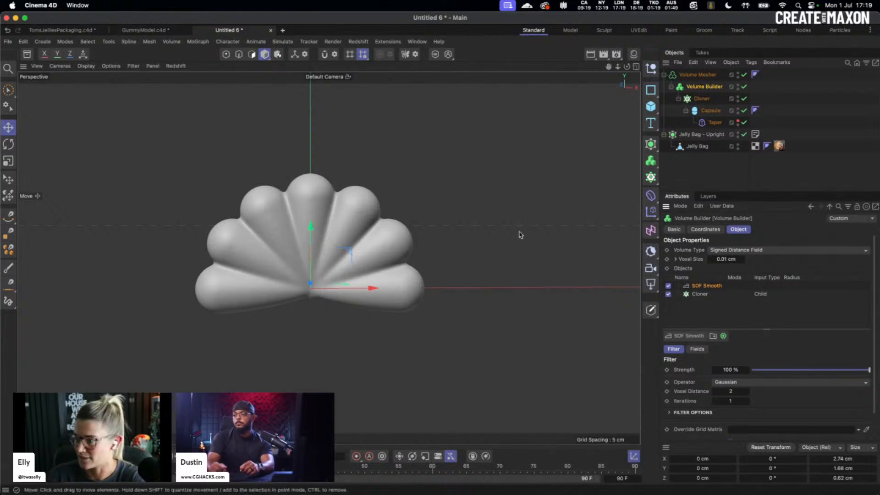
pyautogui.click(747, 389)
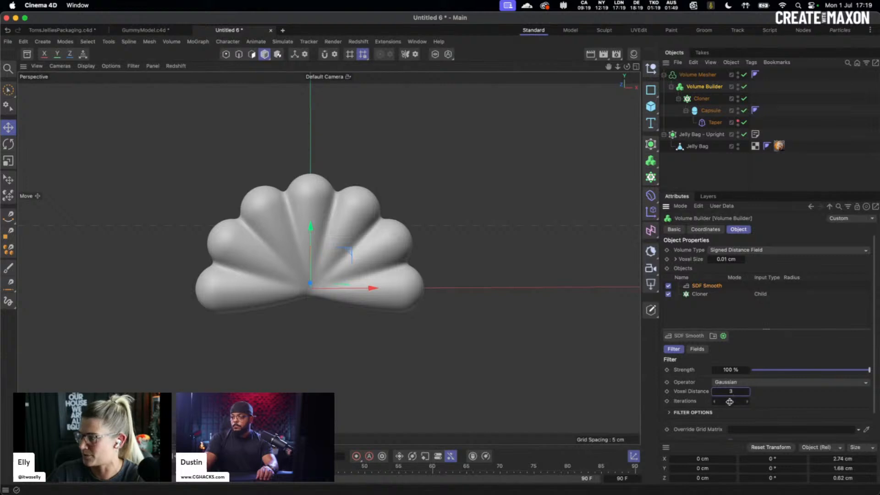
pyautogui.click(747, 402)
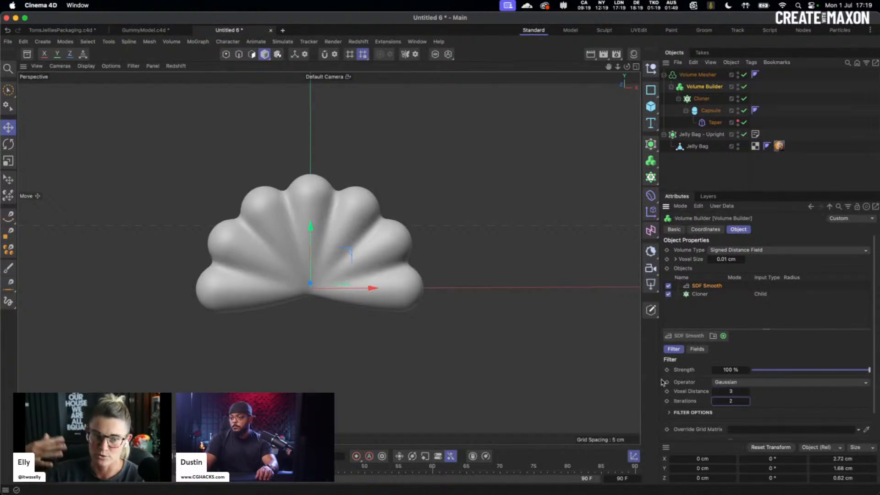
pyautogui.click(713, 402)
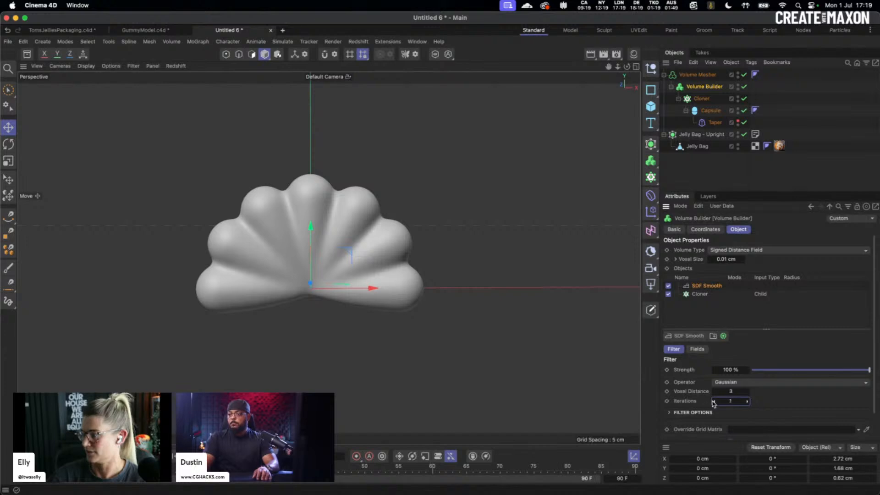
pyautogui.click(749, 403)
# - Raise the SDF Smooth voxel distance to 4 while inspecting the gummy shape from around
pyautogui.keyDown('alt'); pyautogui.moveTo(394, 275); pyautogui.dragTo(292, 264); pyautogui.keyUp('alt')
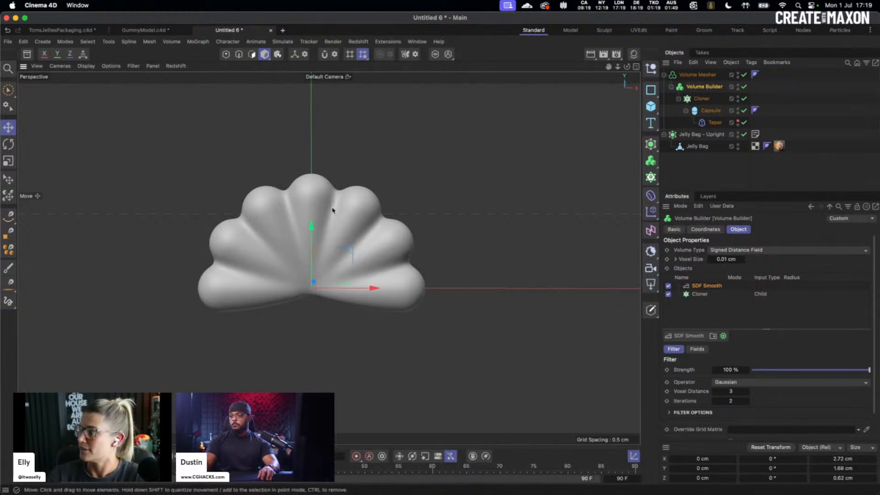
pyautogui.keyDown('alt'); pyautogui.moveTo(333, 211); pyautogui.dragTo(198, 208, button='right'); pyautogui.keyUp('alt')
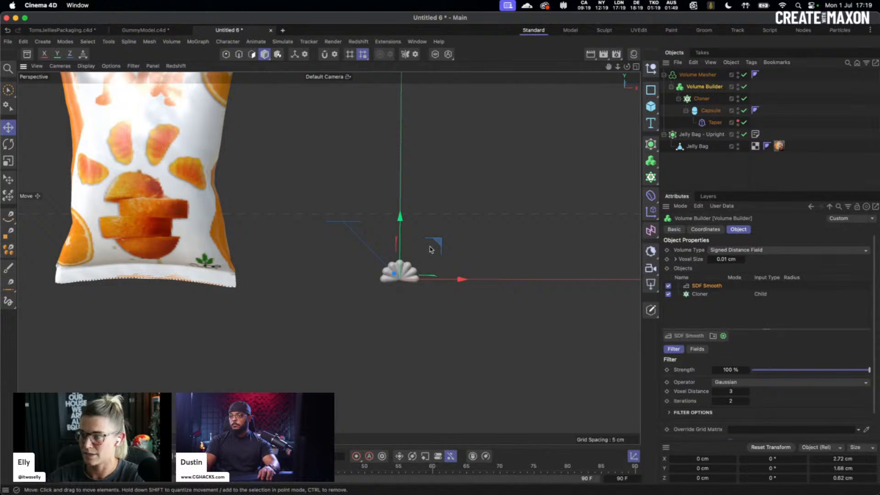
pyautogui.keyDown('alt'); pyautogui.moveTo(431, 247); pyautogui.dragTo(479, 275, button='right'); pyautogui.keyUp('alt')
pyautogui.keyDown('alt'); pyautogui.moveTo(478, 275); pyautogui.dragTo(348, 272, button='middle'); pyautogui.keyUp('alt')
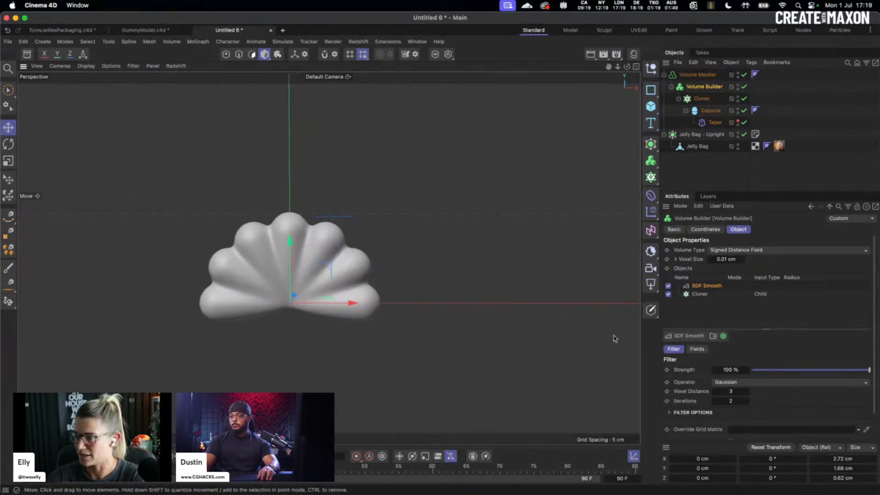
pyautogui.click(747, 390)
pyautogui.keyDown('alt'); pyautogui.moveTo(440, 298); pyautogui.dragTo(320, 280); pyautogui.keyUp('alt')
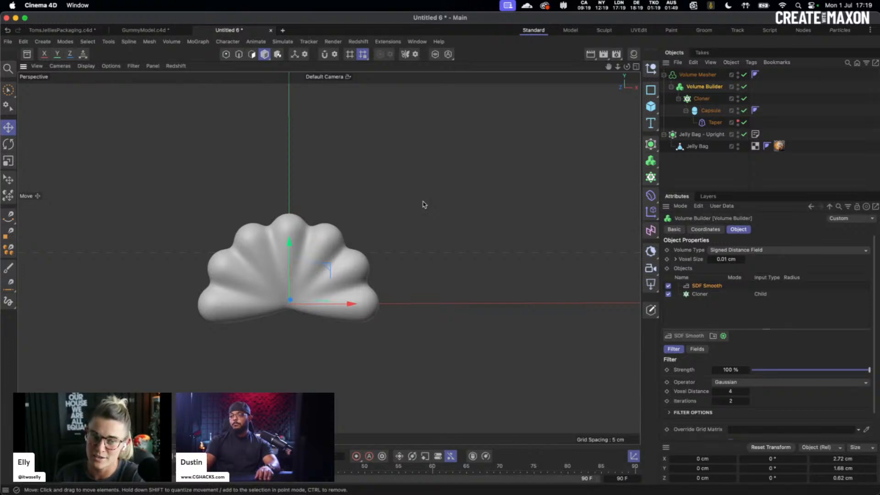
# - Switch the viewport to wireframe and show the Volume Mesher's 50% threshold and 0% adaptive settings
pyautogui.press('n')
pyautogui.press('g')
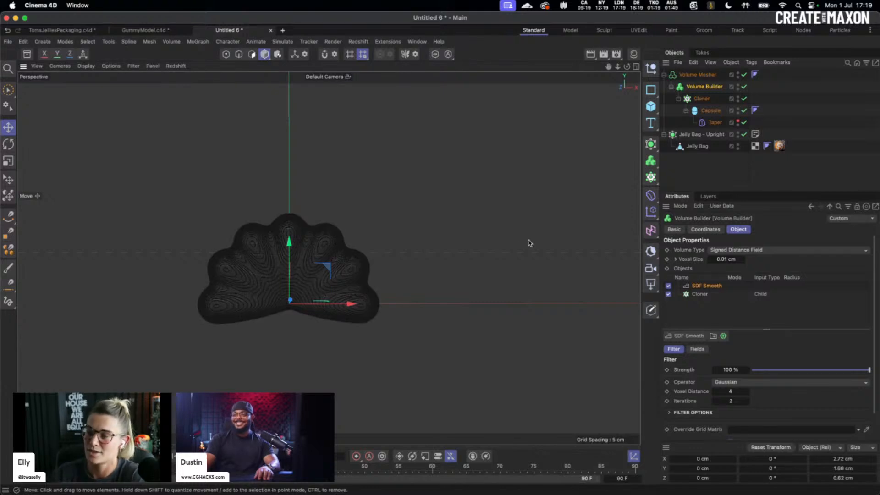
pyautogui.click(444, 256)
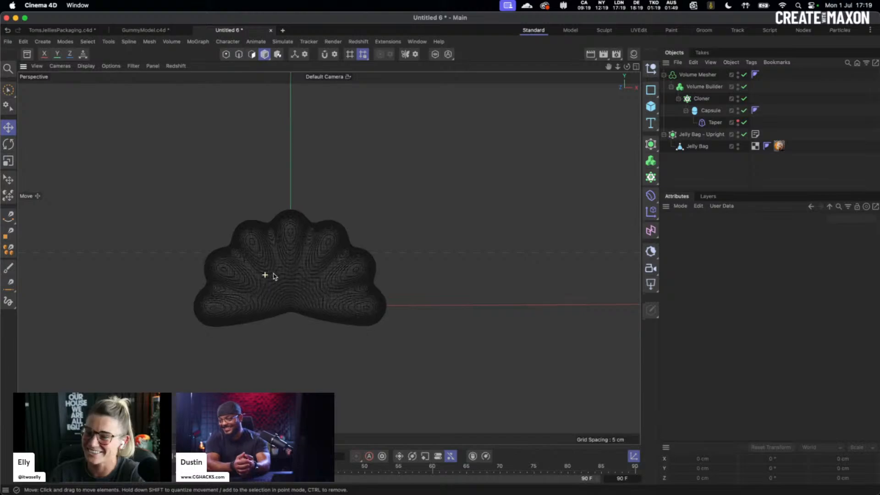
pyautogui.scroll(10, 272, 274)
pyautogui.scroll(-10, 390, 260)
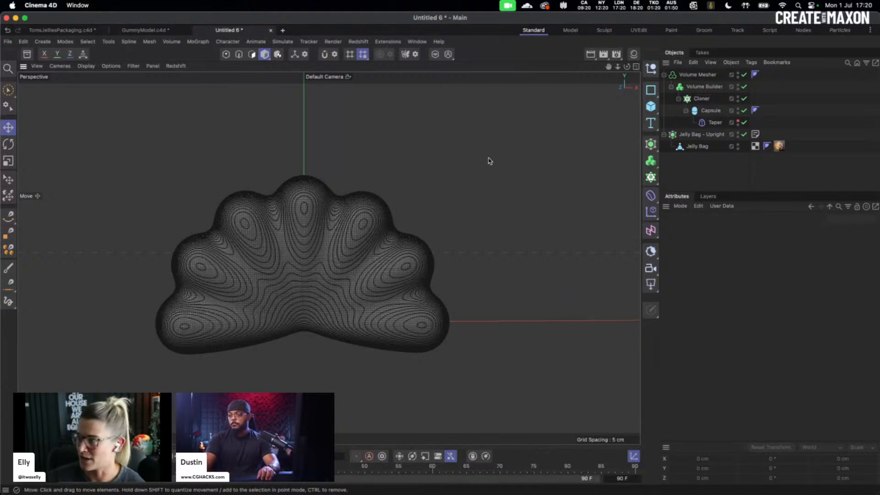
pyautogui.click(694, 75)
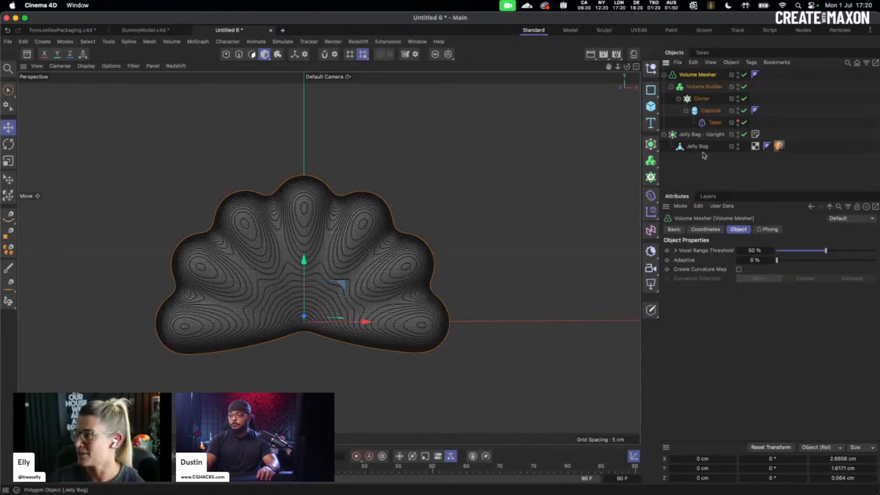
# - Add a Remesh generator with Mesh Density set to 10%
pyautogui.click(653, 149)
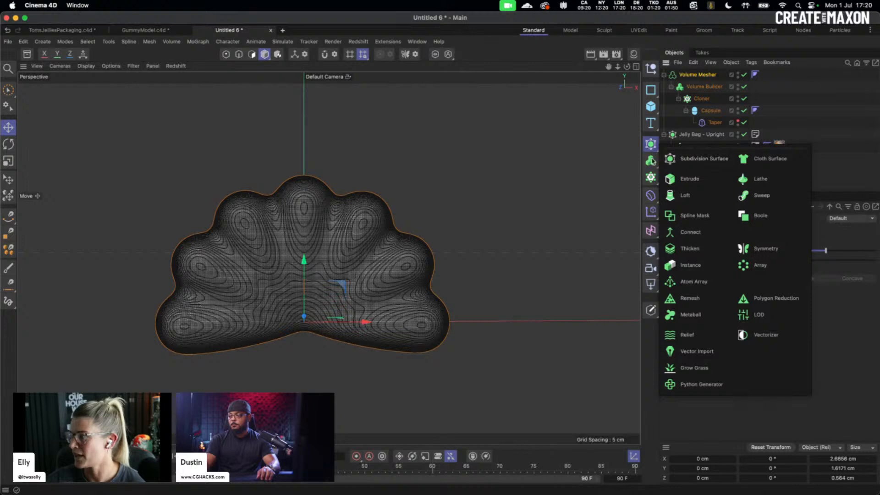
pyautogui.click(706, 298)
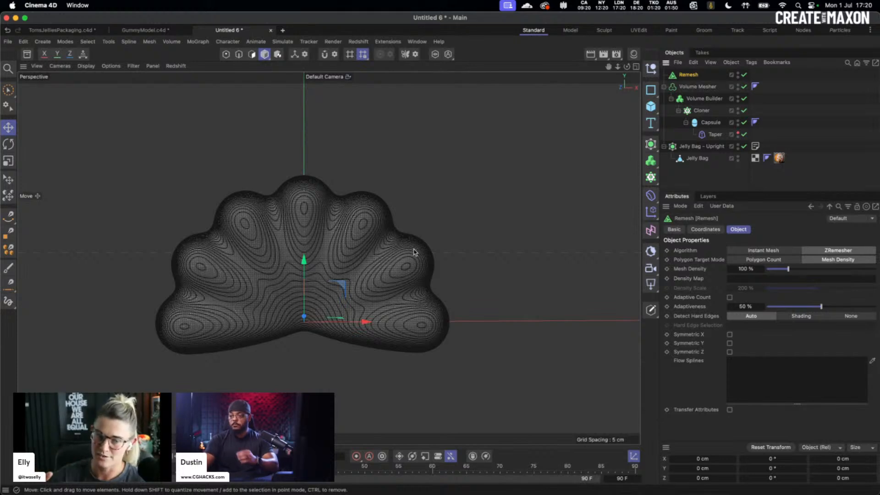
pyautogui.doubleClick(751, 270)
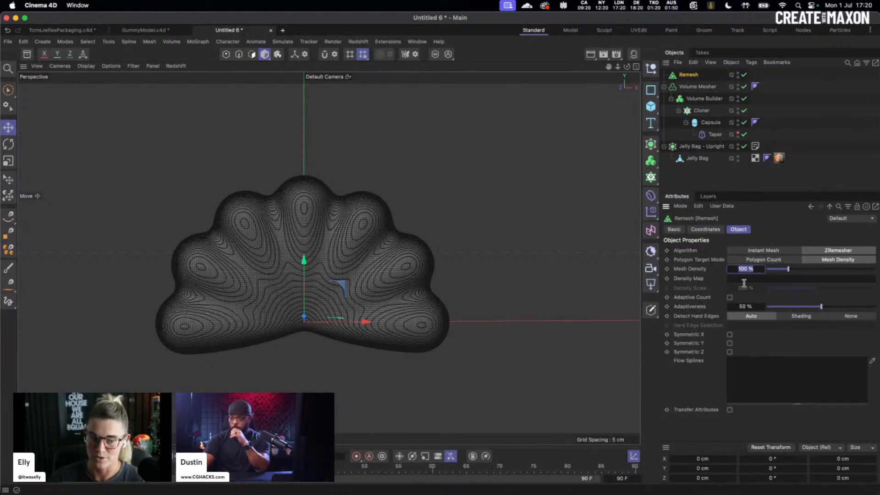
pyautogui.write('10')
pyautogui.press('Return')
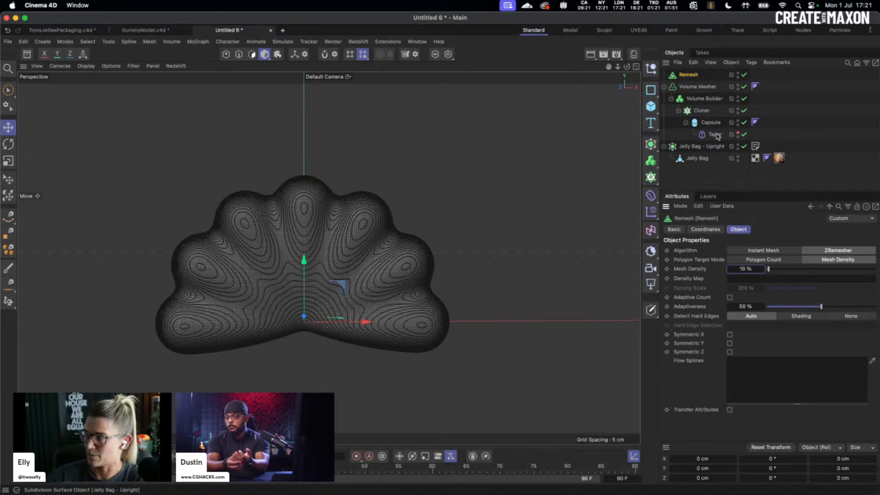
# - Place the Volume Mesher inside the Remesh and enable Symmetric X and Symmetric Z
pyautogui.click(688, 87)
pyautogui.moveTo(689, 88); pyautogui.dragTo(688, 75)
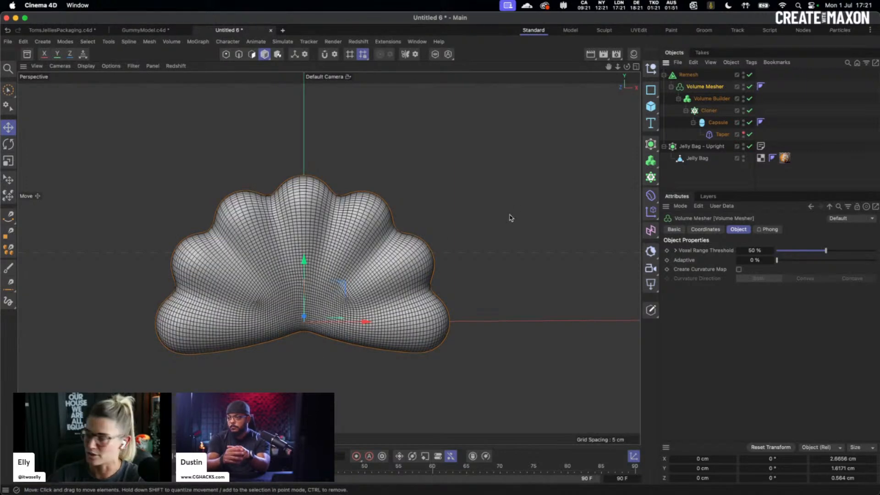
pyautogui.click(686, 76)
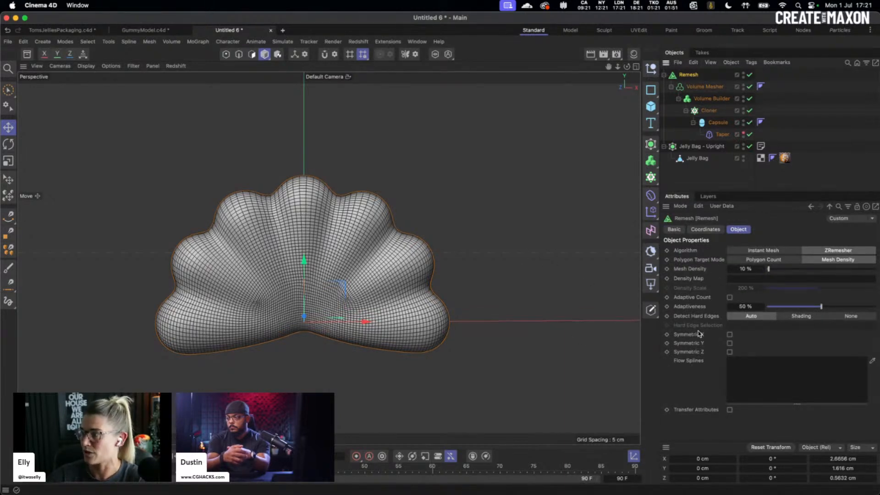
pyautogui.click(730, 334)
pyautogui.click(730, 352)
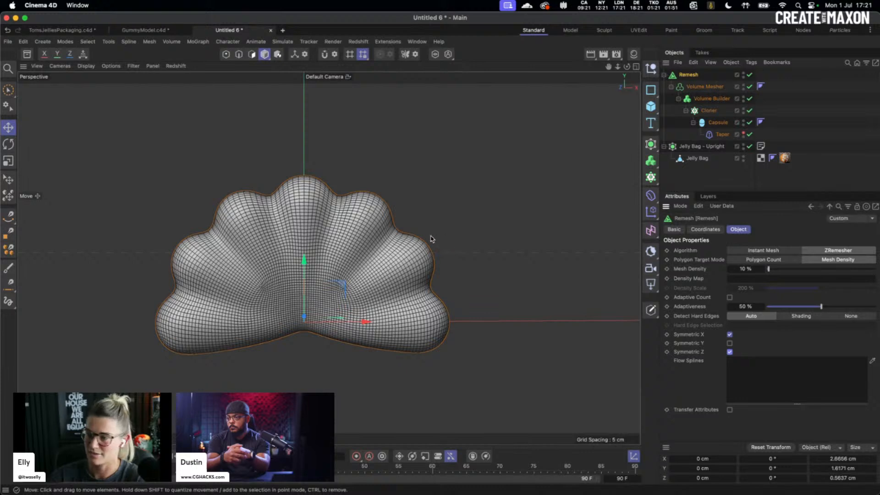
# - Deselect the Remesh, orbit the gummy, and zoom out until the jelly bag is in view
pyautogui.click(510, 234)
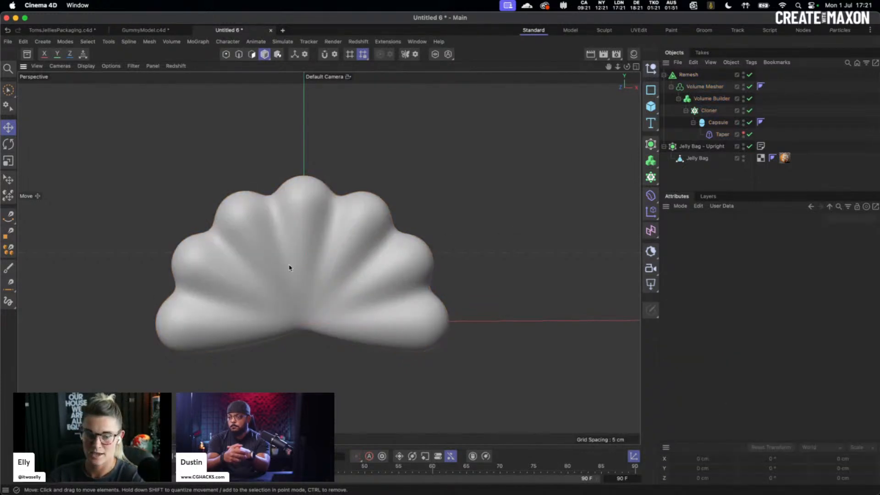
pyautogui.moveTo(291, 263)
pyautogui.keyDown('alt'); pyautogui.mouseDown()
pyautogui.moveTo(510, 287)
pyautogui.moveTo(281, 277)
pyautogui.mouseUp(); pyautogui.keyUp('alt')
pyautogui.scroll(-8, 360, 277)
pyautogui.keyDown('alt'); pyautogui.moveTo(372, 275); pyautogui.dragTo(399, 279); pyautogui.keyUp('alt')
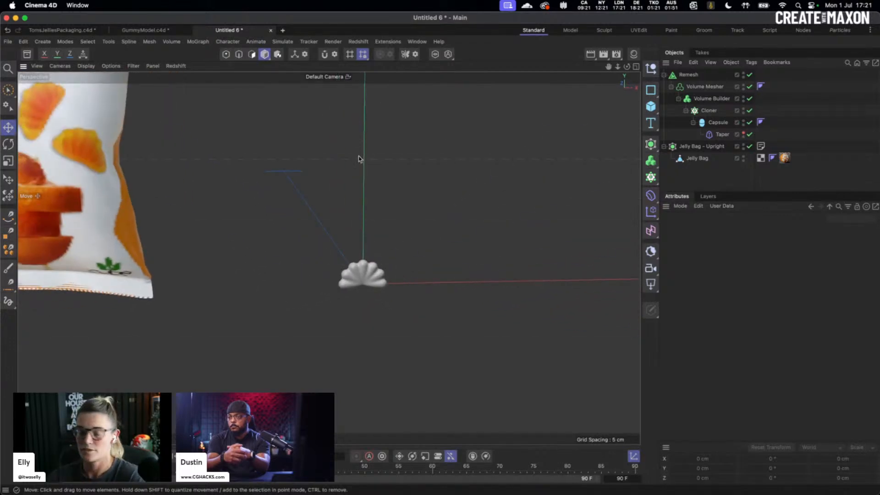
pyautogui.keyDown('alt'); pyautogui.moveTo(485, 173); pyautogui.dragTo(434, 182, button='right'); pyautogui.keyUp('alt')
pyautogui.keyDown('alt'); pyautogui.moveTo(443, 215); pyautogui.dragTo(420, 279, button='middle'); pyautogui.keyUp('alt')
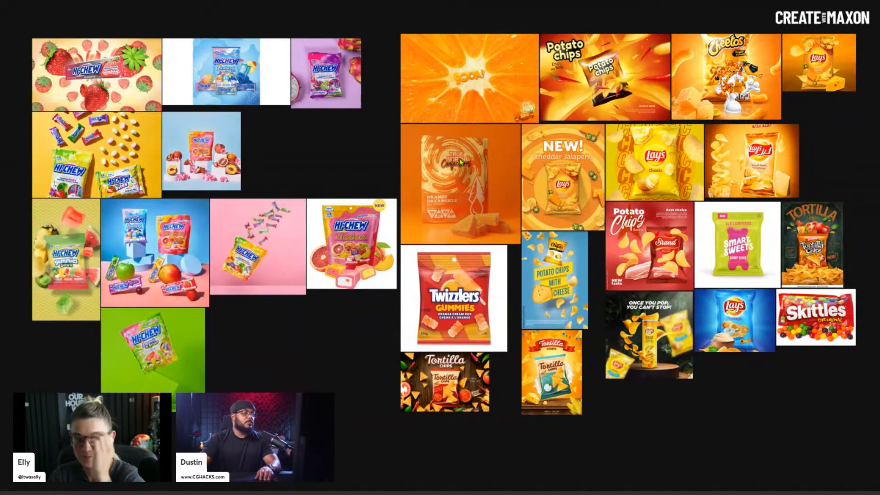
pyautogui.scroll(-4, 482, 188)
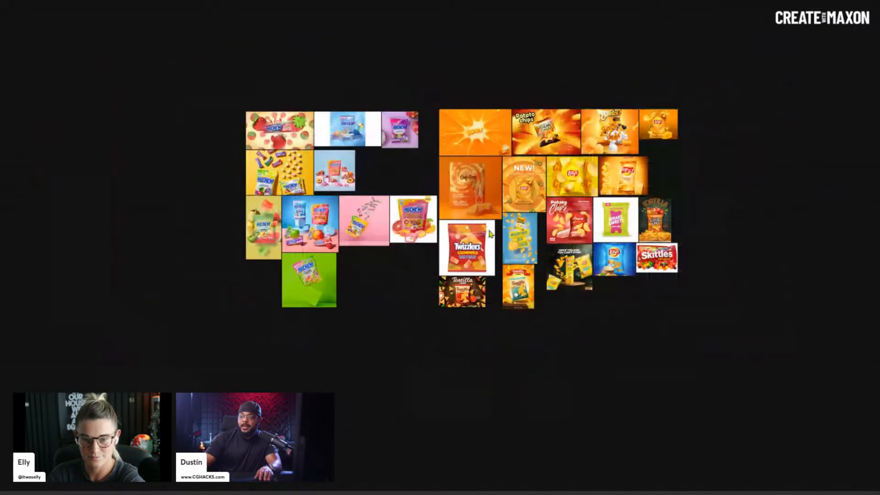
pyautogui.scroll(5, 490, 234)
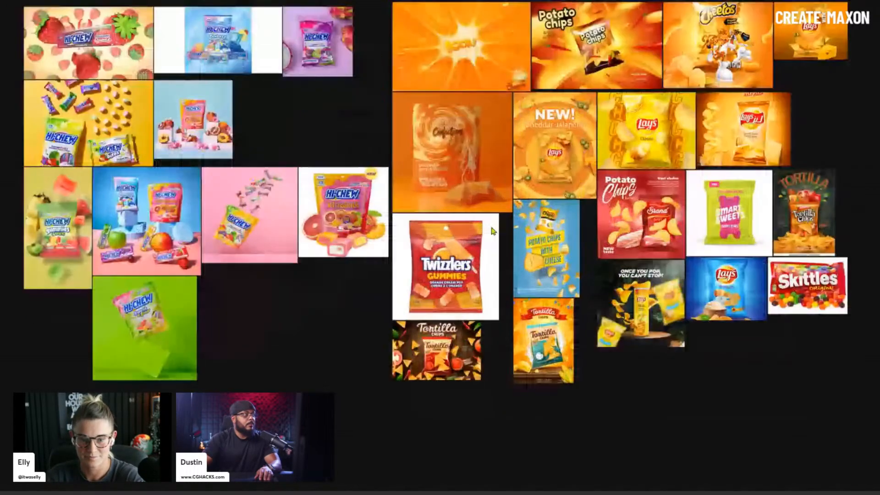
pyautogui.scroll(-1, 493, 230)
pyautogui.scroll(1, 493, 231)
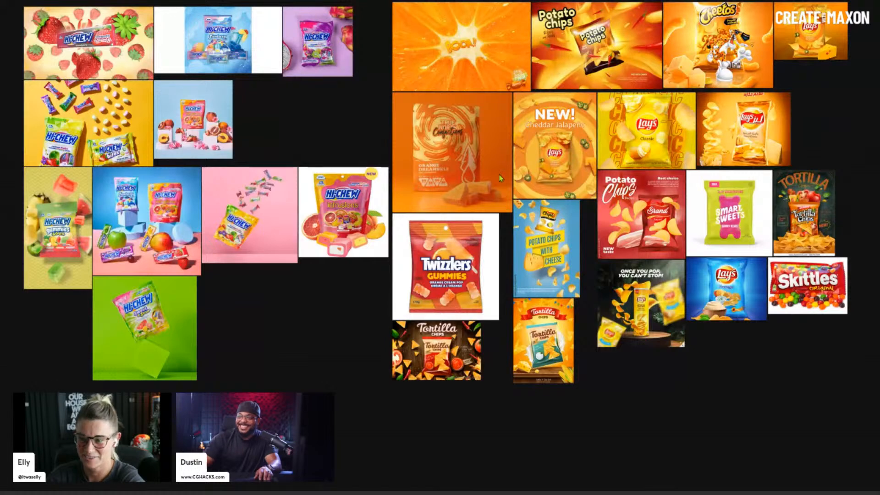
pyautogui.moveTo(508, 153); pyautogui.dragTo(508, 182, button='middle')
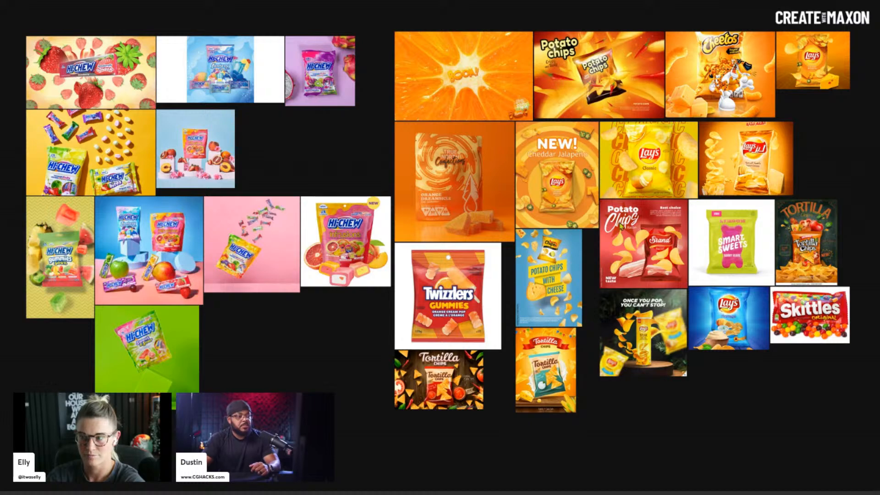
# - Zoom in on the Lay's Stax floating-chips ad, then zoom back out to the chip references
pyautogui.scroll(5, 670, 329)
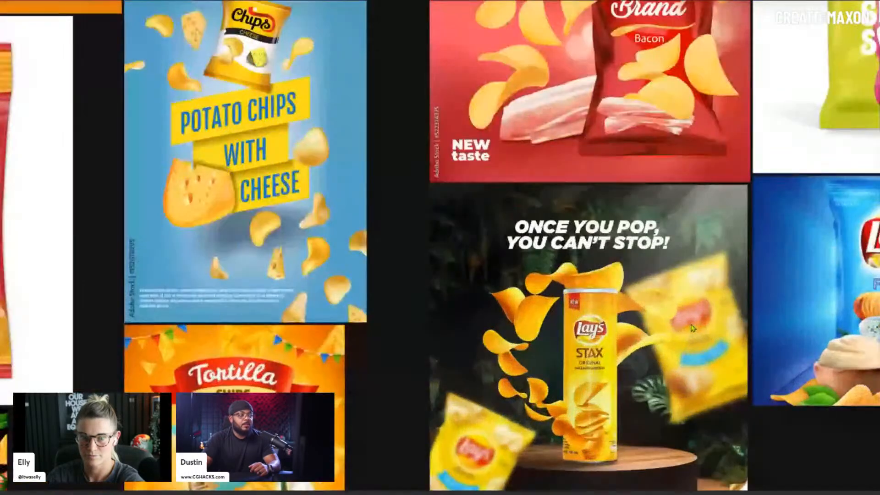
pyautogui.moveTo(692, 328); pyautogui.dragTo(488, 214, button='middle')
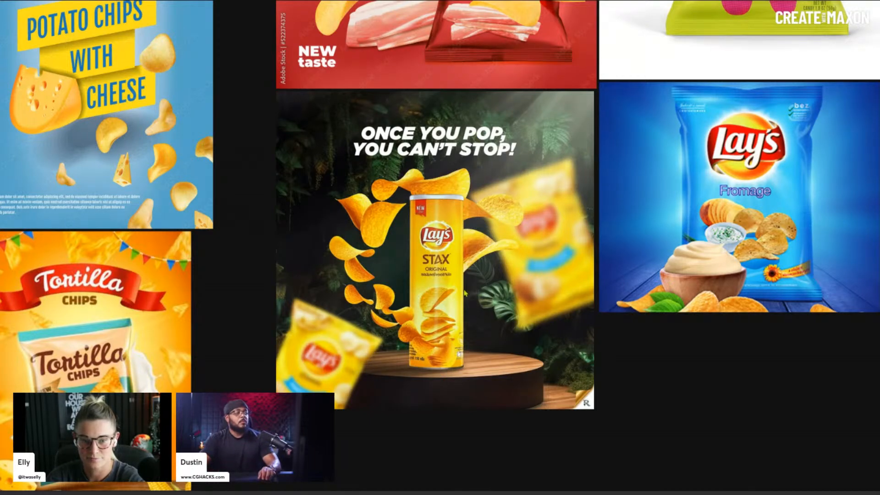
pyautogui.scroll(2, 415, 265)
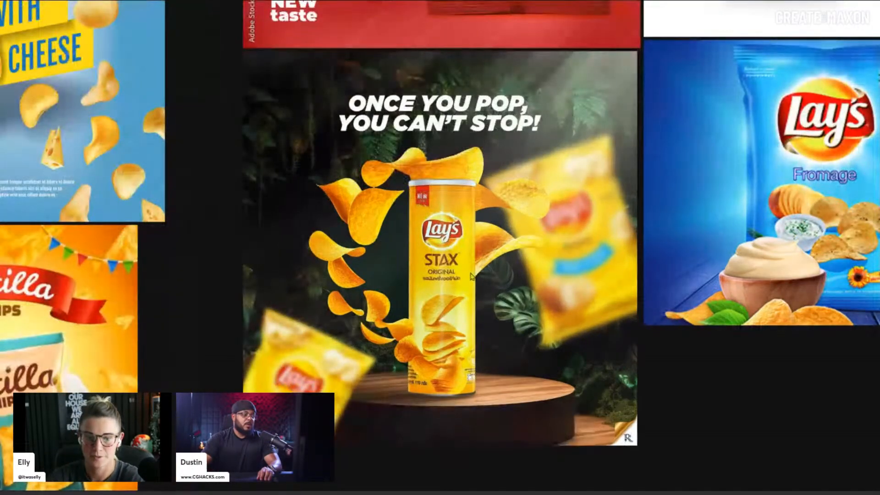
pyautogui.scroll(1, 472, 277)
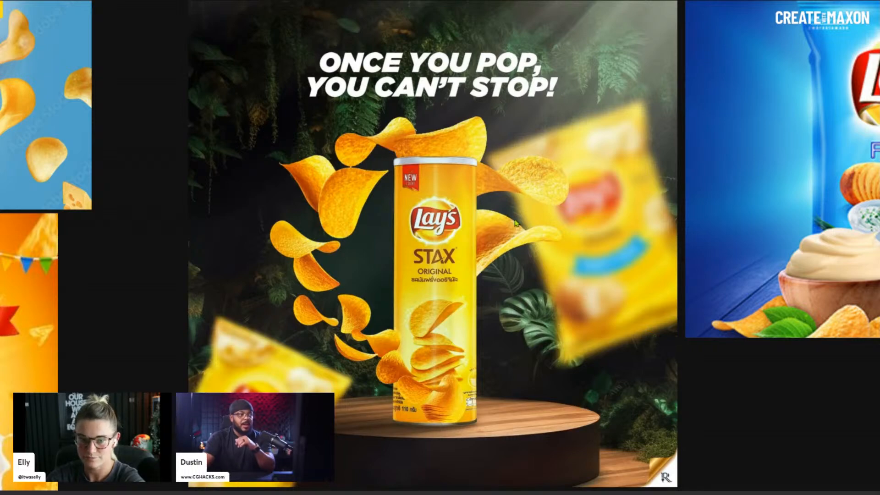
pyautogui.scroll(-3, 508, 206)
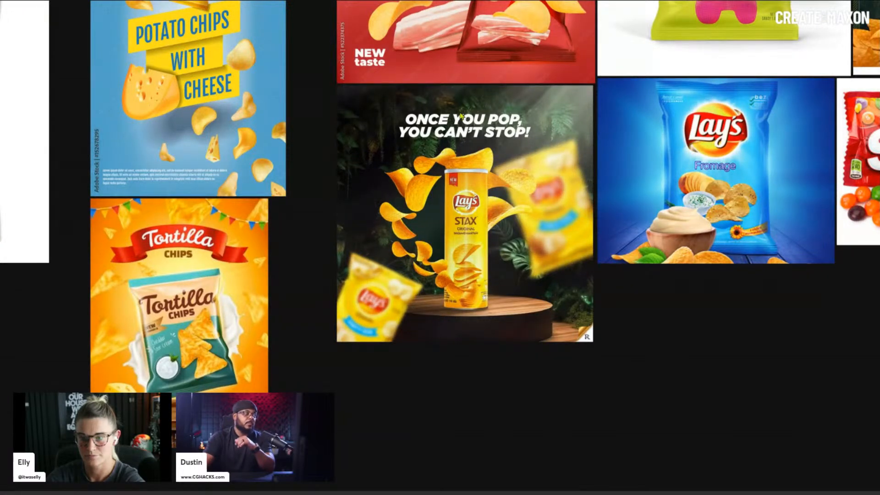
pyautogui.scroll(-1, 460, 121)
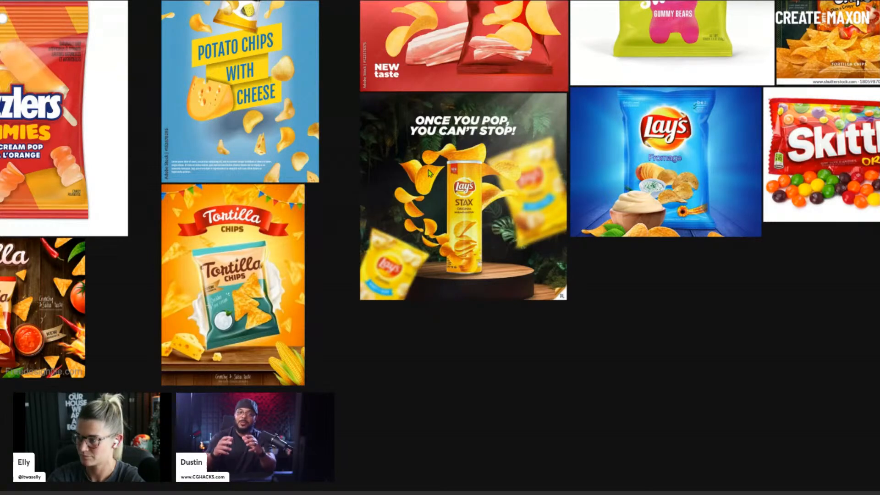
pyautogui.scroll(-3, 389, 131)
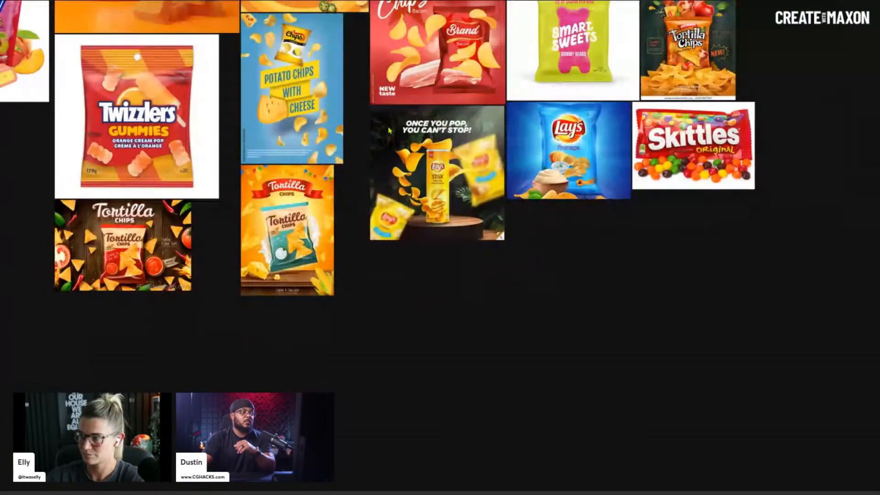
# - Pan and zoom across the Lay's Classic, Bacon and Cheddar Jalapeño chip tiles
pyautogui.moveTo(360, 84); pyautogui.dragTo(498, 275, button='middle')
pyautogui.scroll(2, 516, 175)
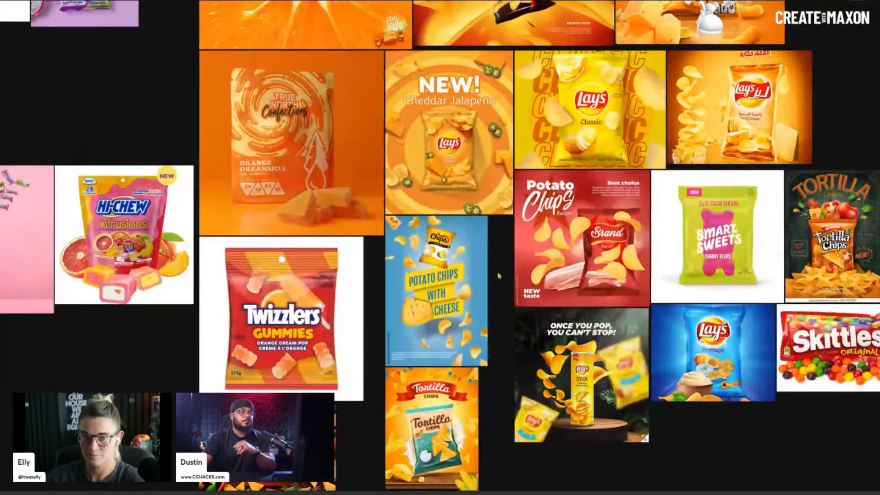
pyautogui.moveTo(572, 105); pyautogui.dragTo(514, 168, button='middle')
pyautogui.scroll(3, 534, 294)
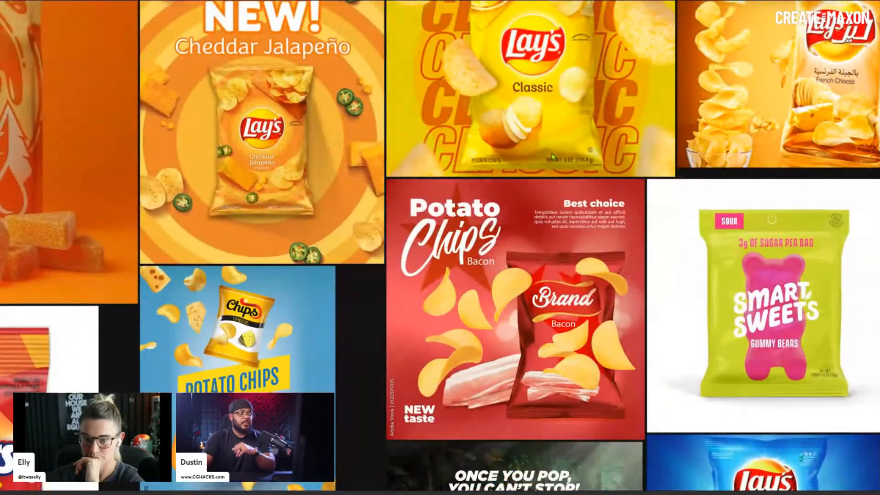
pyautogui.moveTo(565, 121); pyautogui.dragTo(523, 188, button='middle')
pyautogui.scroll(1, 567, 409)
pyautogui.scroll(-1, 525, 364)
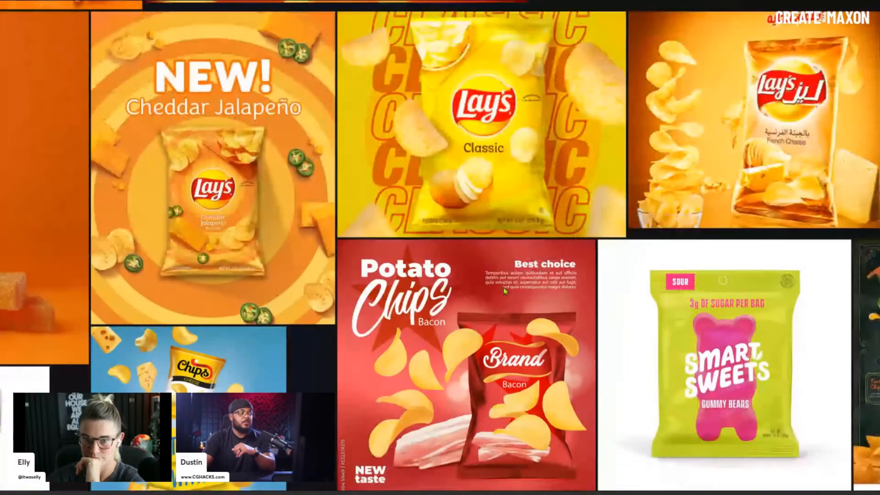
pyautogui.scroll(1, 504, 293)
pyautogui.moveTo(498, 242); pyautogui.dragTo(506, 195, button='middle')
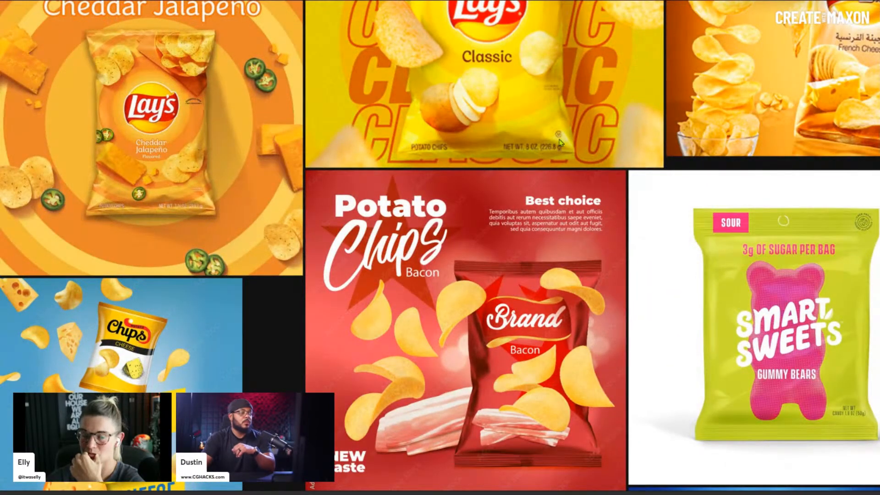
pyautogui.moveTo(561, 71); pyautogui.dragTo(546, 260, button='middle')
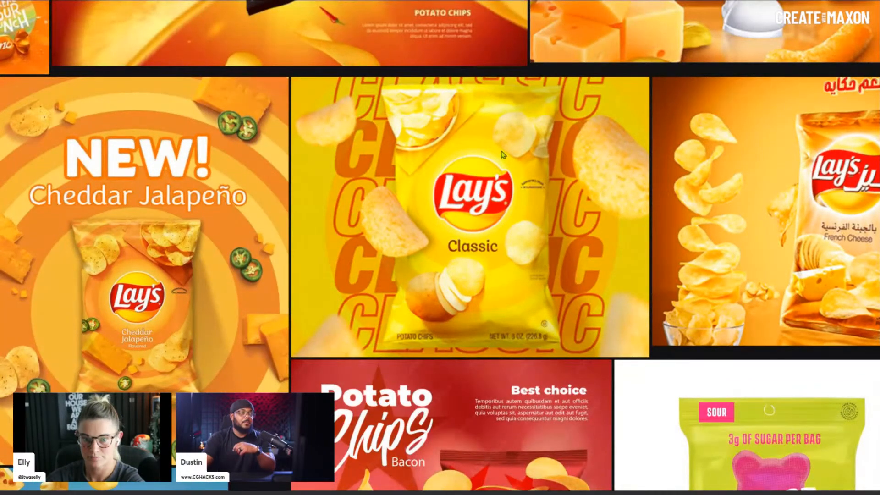
pyautogui.moveTo(502, 152); pyautogui.dragTo(477, 431, button='middle')
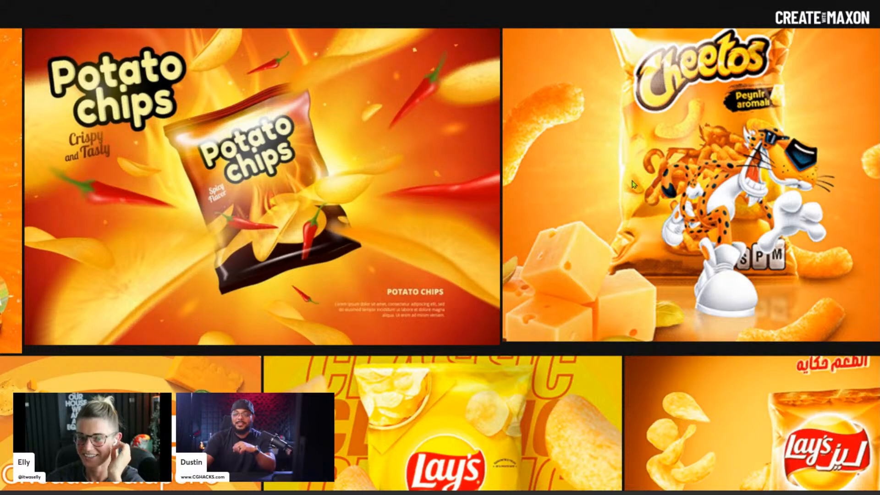
# - Pan over to the Cheetos image and zoom out to the whole snack board
pyautogui.moveTo(609, 193); pyautogui.dragTo(429, 242, button='middle')
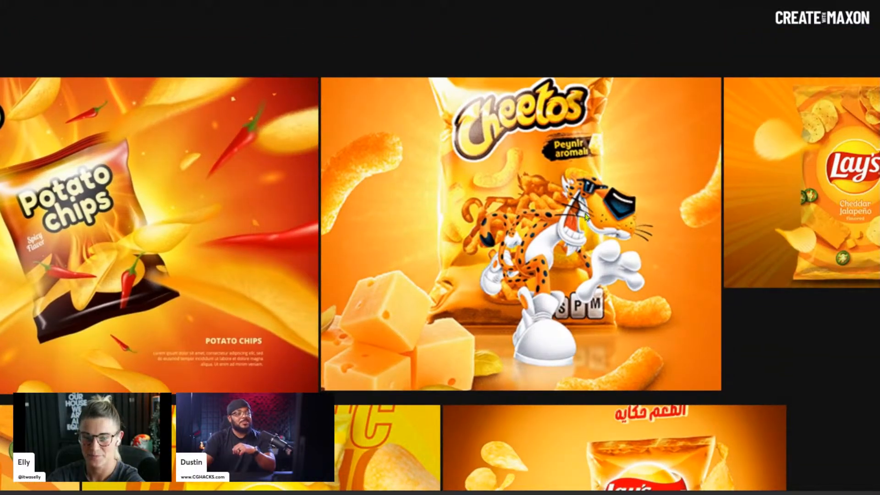
pyautogui.scroll(2, 588, 213)
pyautogui.moveTo(590, 224); pyautogui.dragTo(539, 236, button='middle')
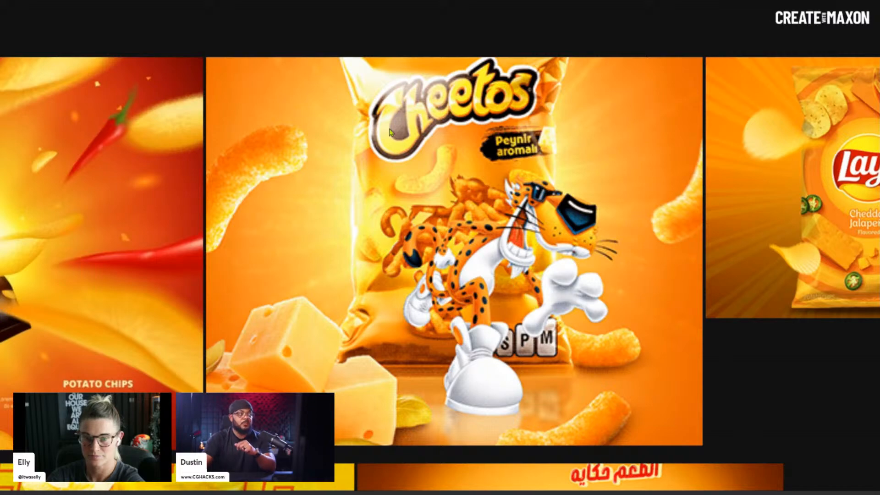
pyautogui.scroll(-3, 344, 305)
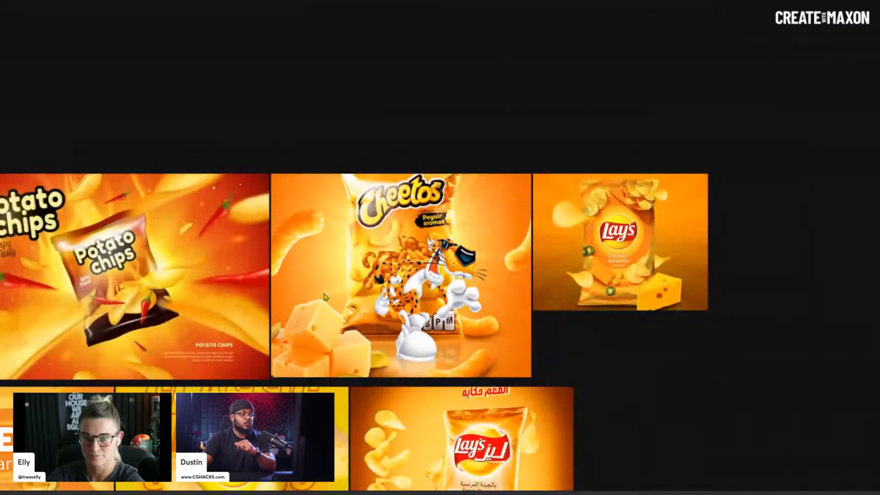
pyautogui.scroll(-5, 384, 316)
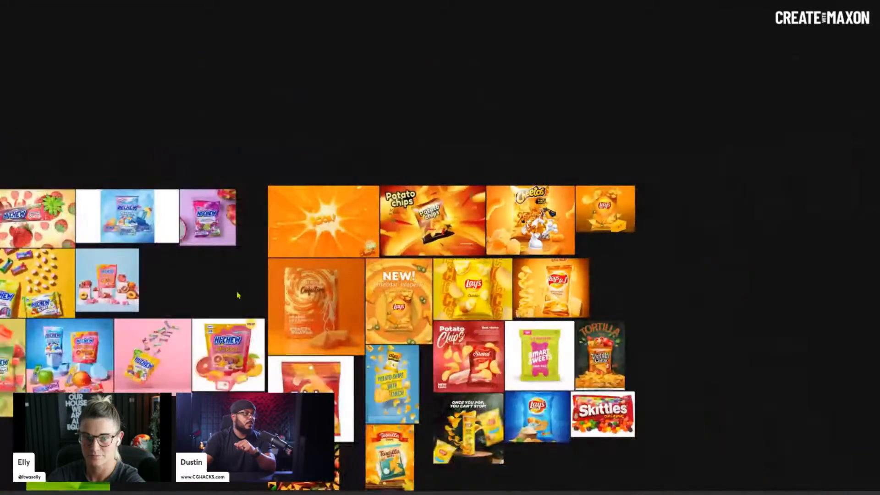
# - Fill the view with the yellow HI-CHEW candy photo, then zoom out to the HI-CHEW cluster
pyautogui.moveTo(238, 295); pyautogui.dragTo(509, 240, button='middle')
pyautogui.scroll(3, 300, 215)
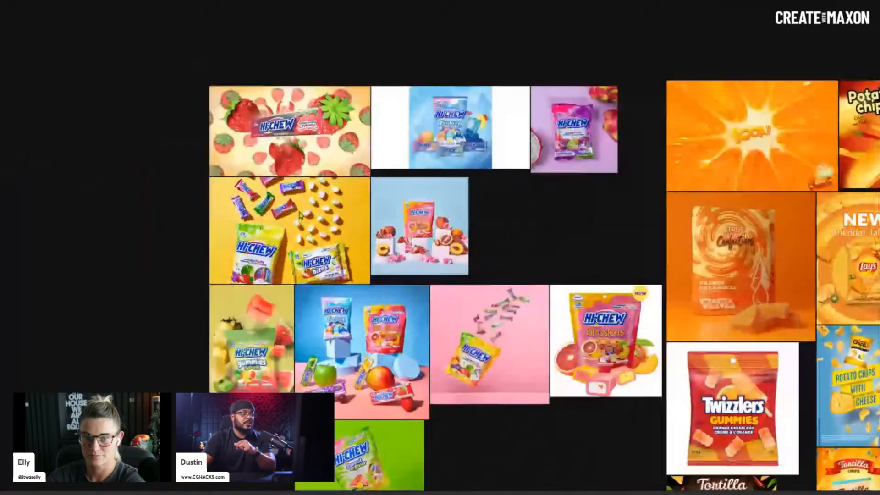
pyautogui.scroll(5, 300, 216)
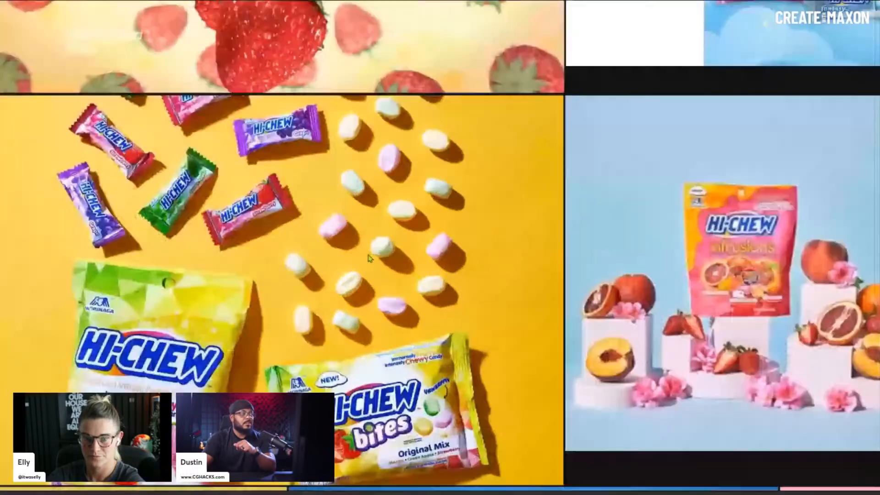
pyautogui.moveTo(373, 265); pyautogui.dragTo(534, 232, button='middle')
pyautogui.scroll(2, 457, 224)
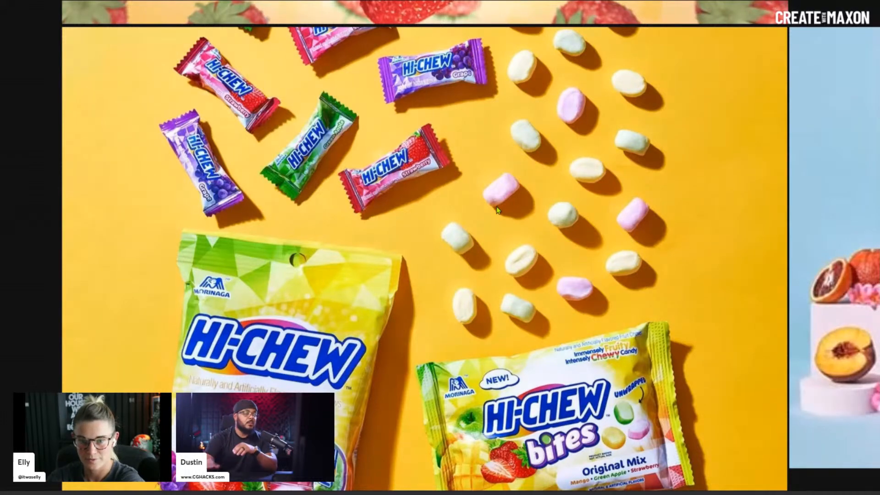
pyautogui.scroll(-5, 498, 210)
pyautogui.scroll(-5, 495, 196)
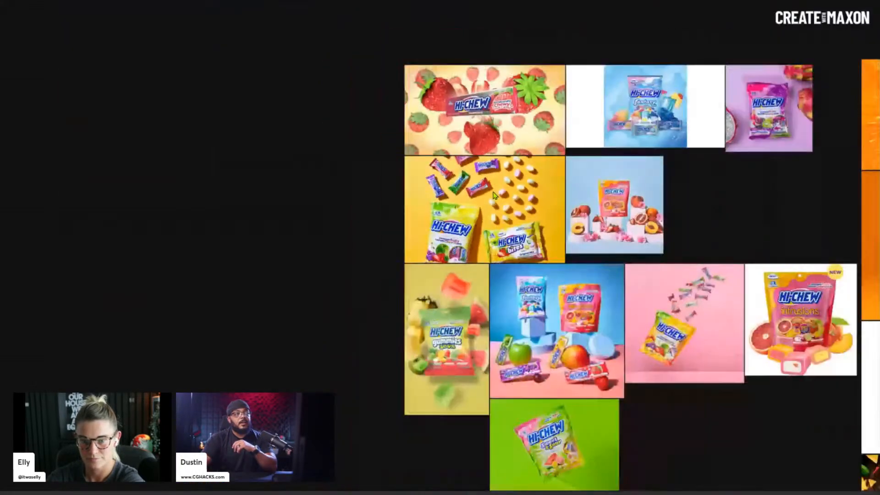
# - Pan the board to frame the HI-CHEW, Twizzlers and Lay's chip references together
pyautogui.moveTo(600, 204); pyautogui.dragTo(301, 184, button='middle')
pyautogui.moveTo(507, 197); pyautogui.dragTo(447, 199, button='middle')
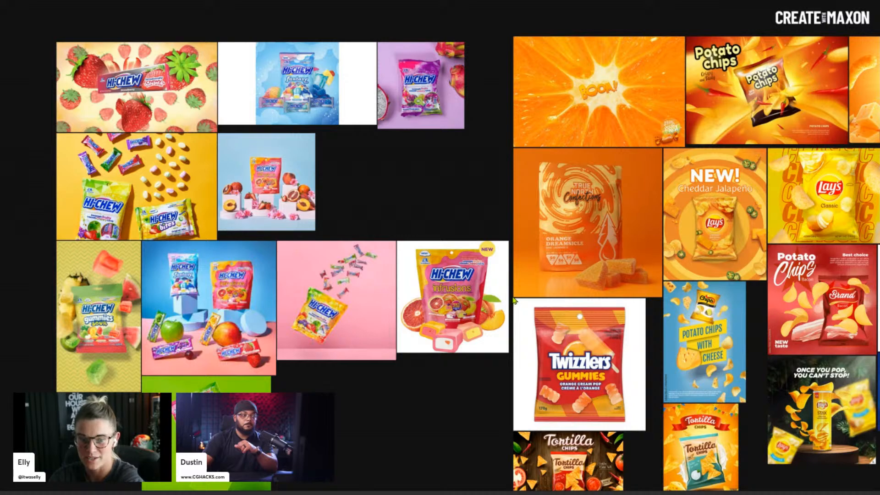
pyautogui.moveTo(513, 300); pyautogui.dragTo(499, 273)
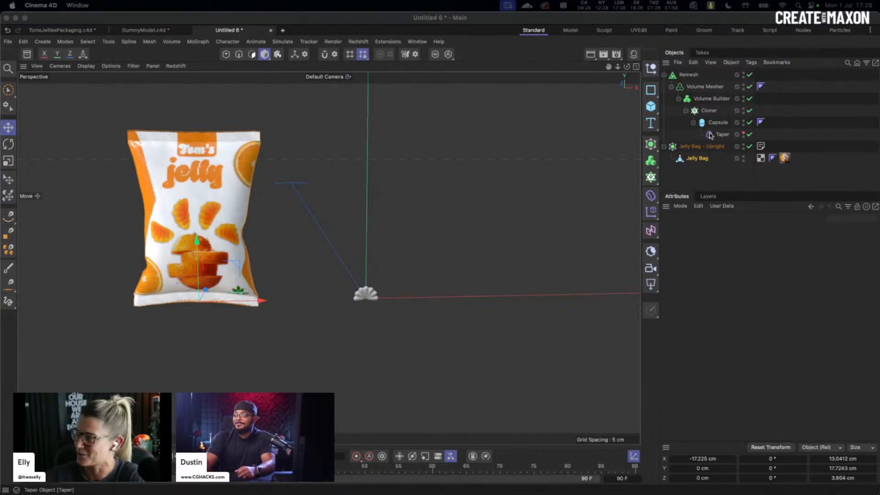
# - Bake the Remesh setup with Current State to Object and rename the copy 'Gummy'
pyautogui.click(688, 76)
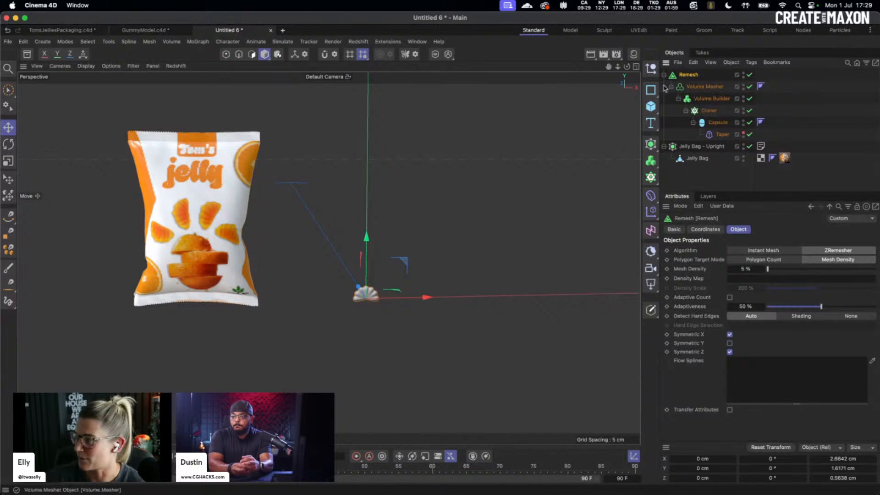
pyautogui.rightClick(691, 75)
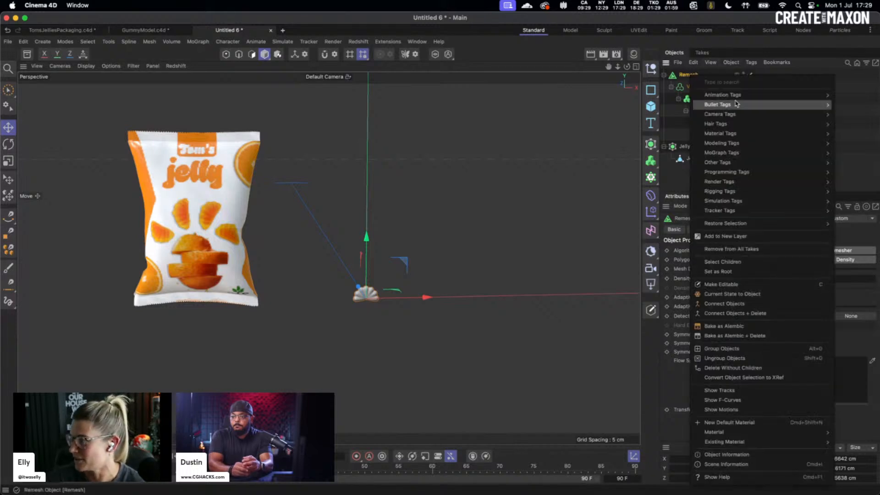
pyautogui.click(745, 294)
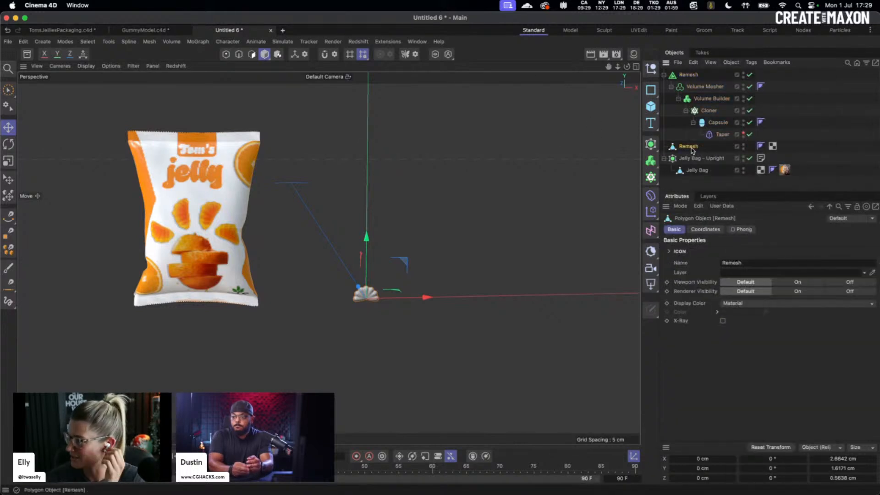
pyautogui.doubleClick(687, 147)
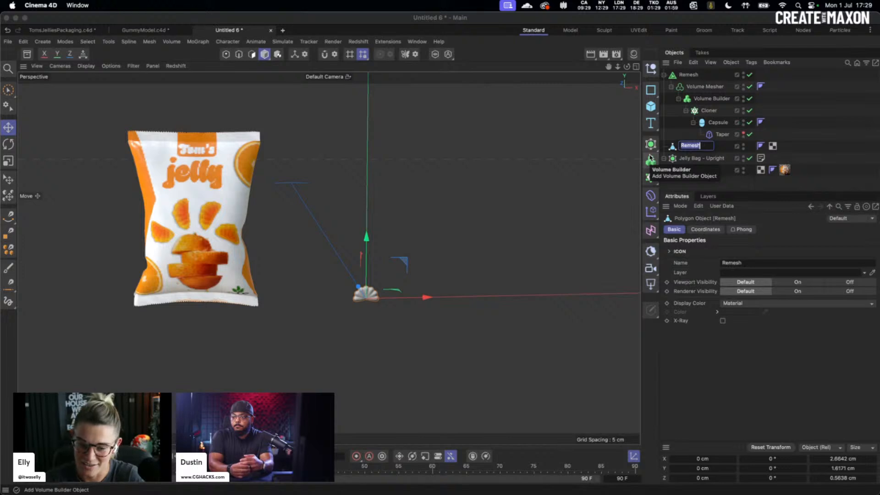
pyautogui.write('Gummy')
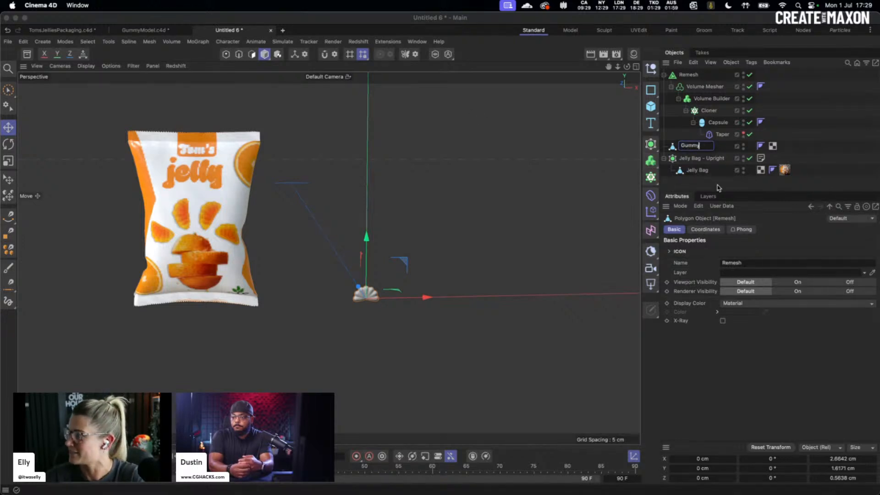
pyautogui.press('Return')
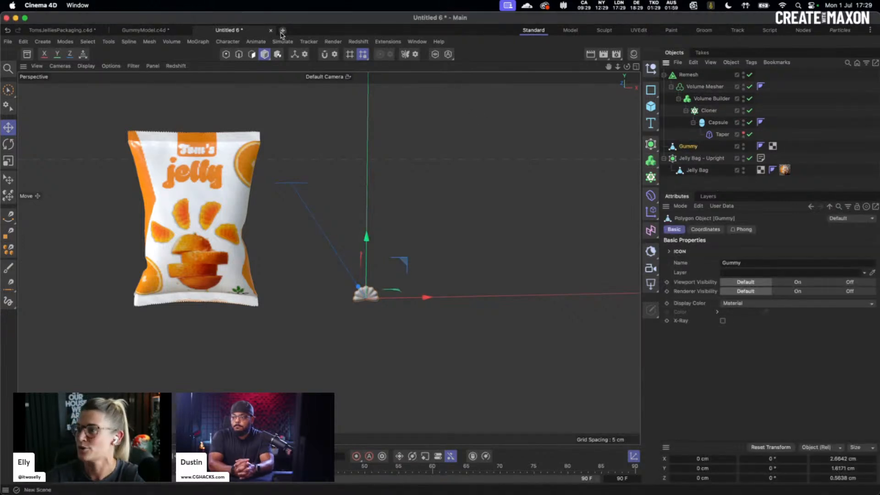
# - Create a new scene and paste the Gummy object into it
pyautogui.click(282, 30)
pyautogui.press('super+v')
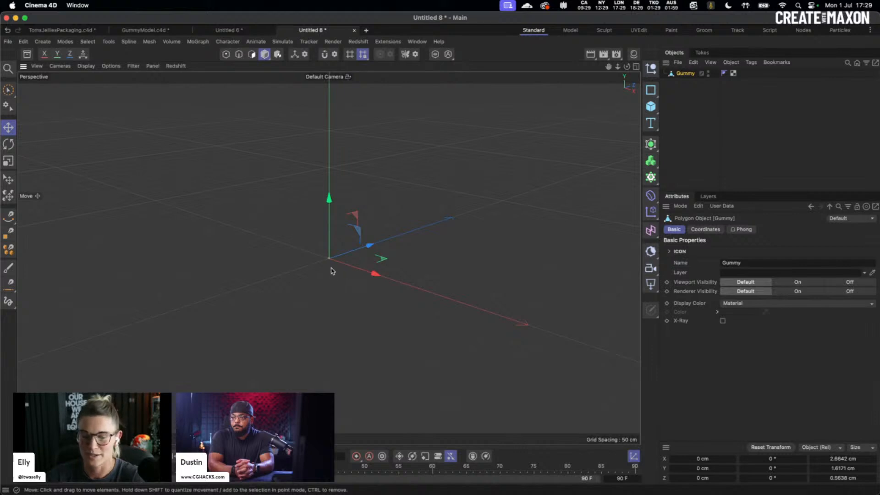
pyautogui.keyDown('alt'); pyautogui.moveTo(331, 268); pyautogui.dragTo(387, 247); pyautogui.keyUp('alt')
pyautogui.keyDown('alt'); pyautogui.moveTo(334, 256); pyautogui.dragTo(404, 222, button='right'); pyautogui.keyUp('alt')
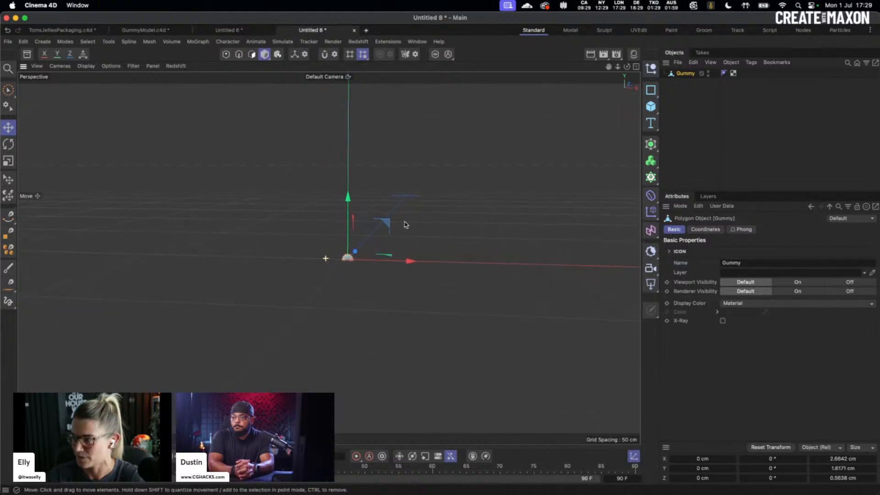
# - Hide the workplane grid in the new scene, then return to the 'Untitled 6' scene
pyautogui.click(111, 67)
pyautogui.moveTo(133, 66)
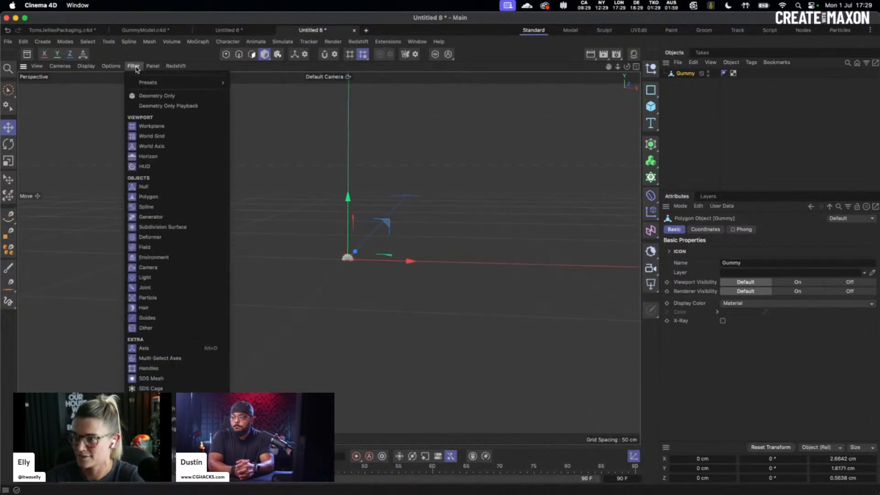
pyautogui.click(154, 128)
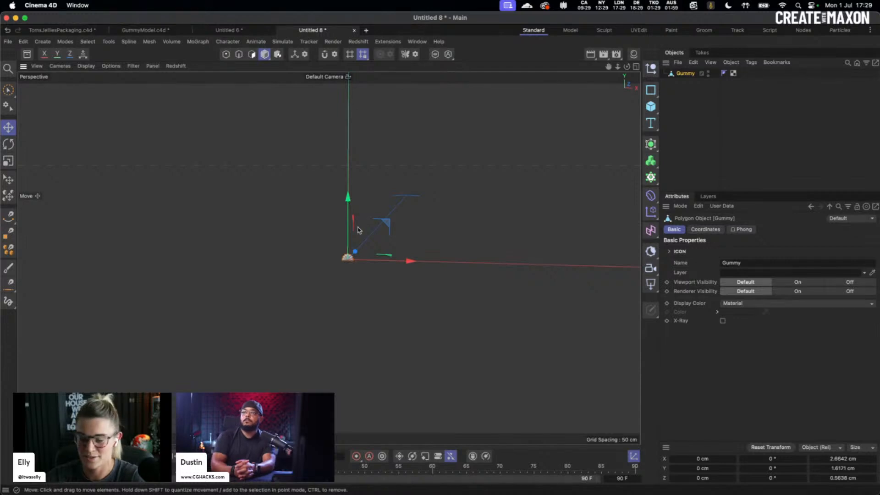
pyautogui.click(356, 268)
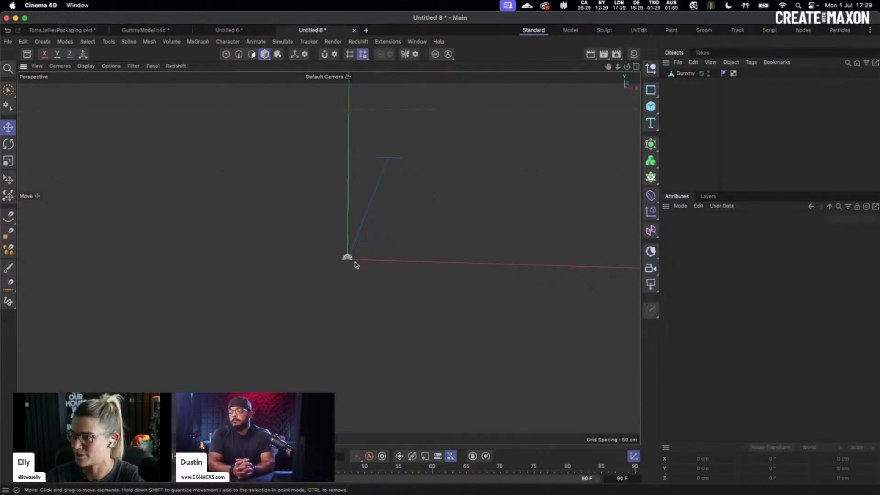
pyautogui.scroll(5, 379, 255)
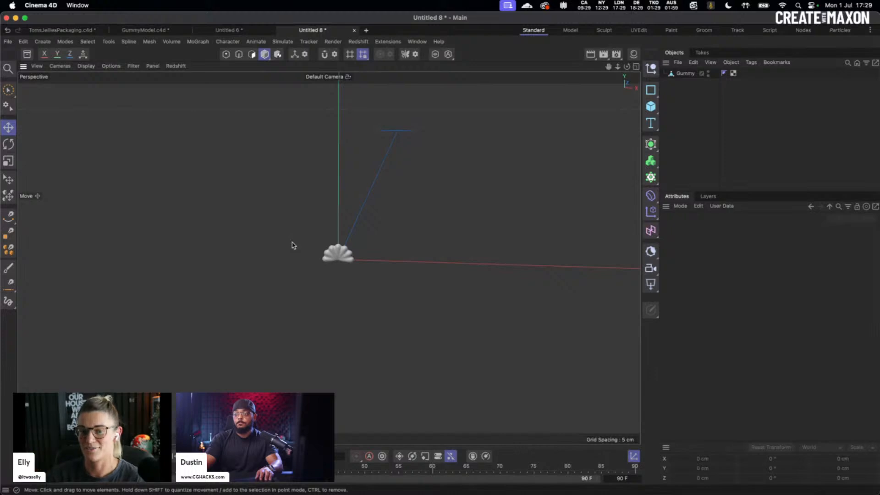
pyautogui.click(674, 74)
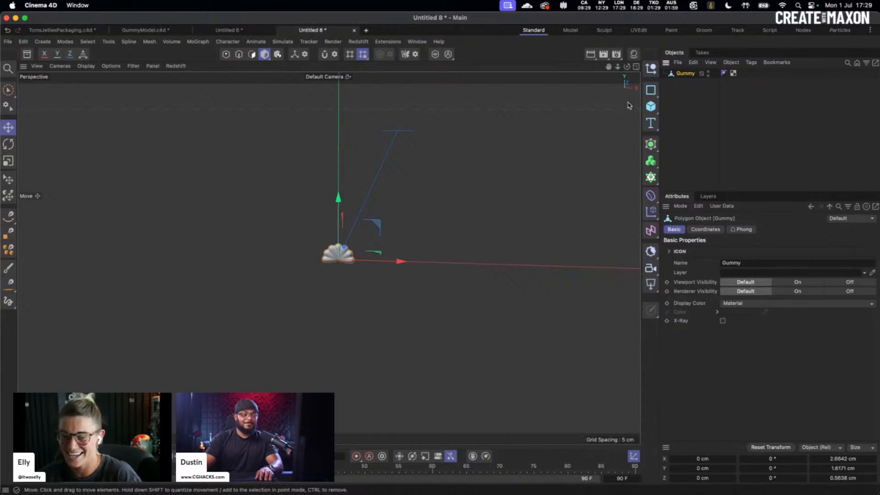
pyautogui.click(651, 110)
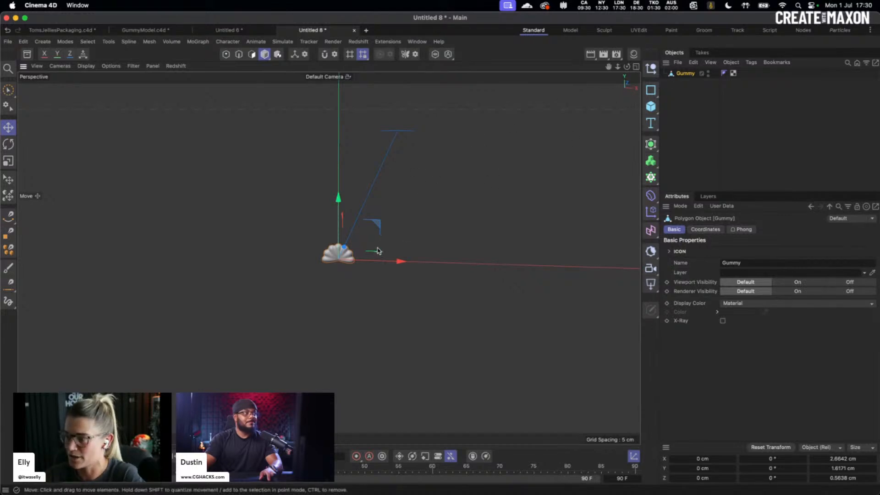
pyautogui.keyDown('alt'); pyautogui.moveTo(379, 250); pyautogui.dragTo(394, 245); pyautogui.keyUp('alt')
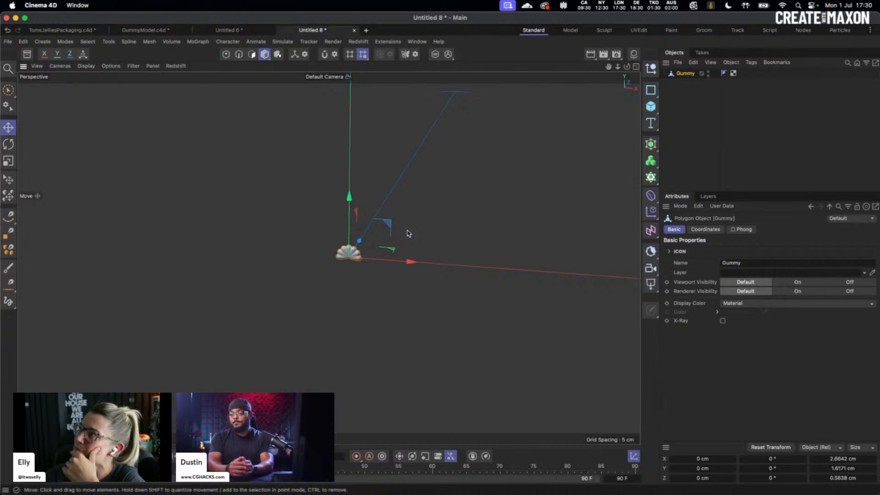
pyautogui.click(228, 30)
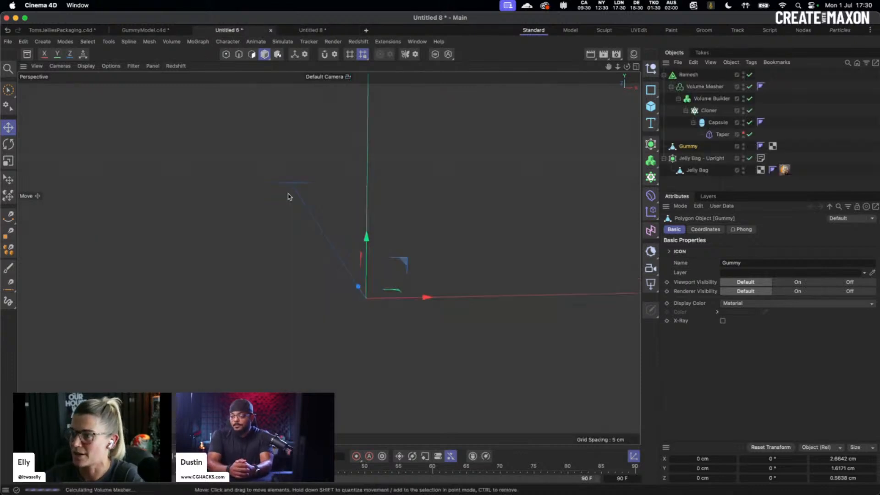
# - In the Untitled 8 scene, hide the Gummy in both the viewport and renders
pyautogui.click(694, 159)
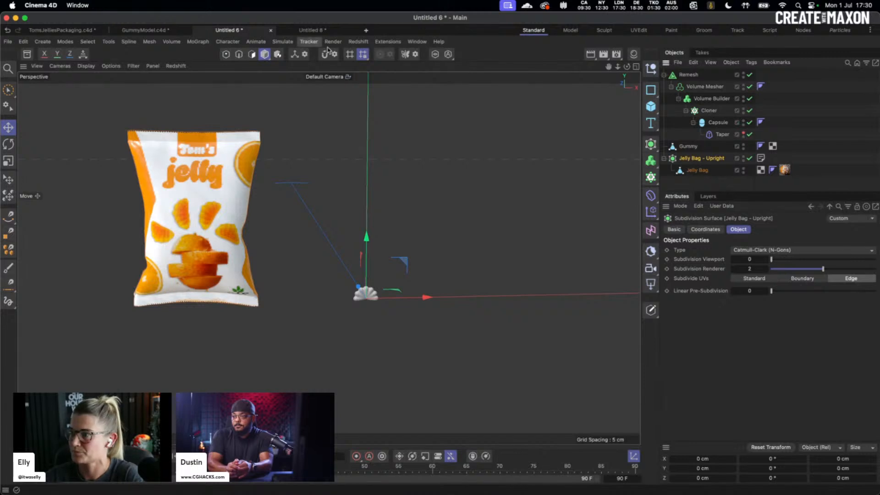
pyautogui.click(315, 30)
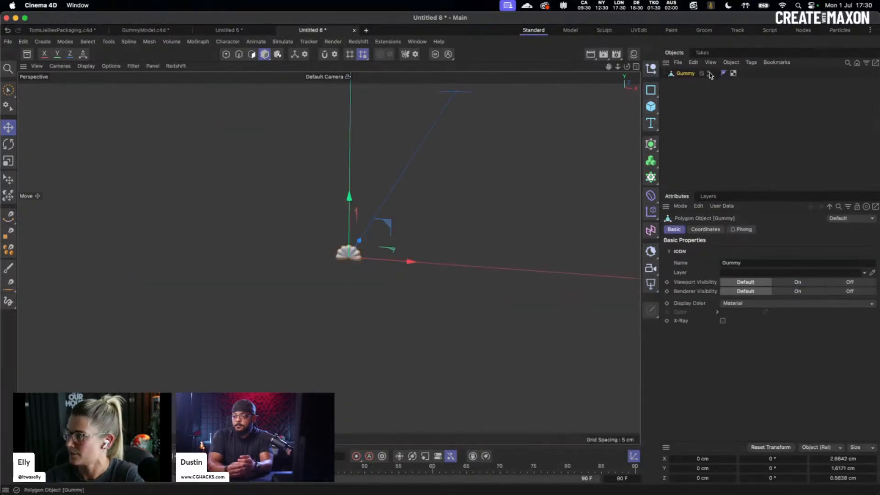
pyautogui.doubleClick(708, 72)
pyautogui.click(708, 75)
pyautogui.click(708, 75)
# - Add a floor plane and paste in the Jelly Bag - Upright object
pyautogui.click(651, 106)
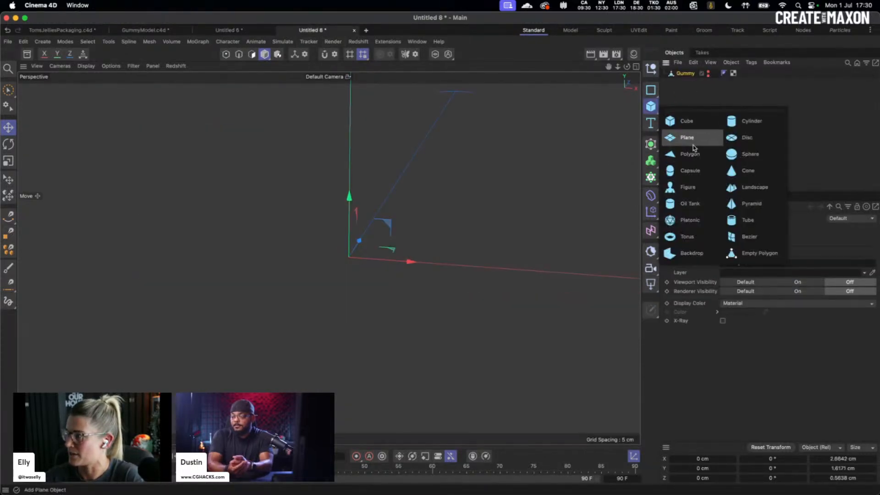
pyautogui.click(686, 138)
pyautogui.scroll(-10, 437, 223)
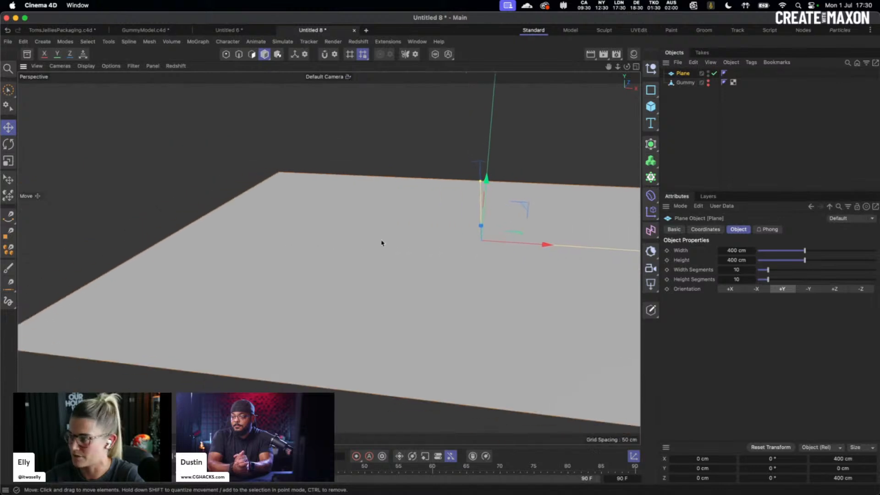
pyautogui.press('super+v')
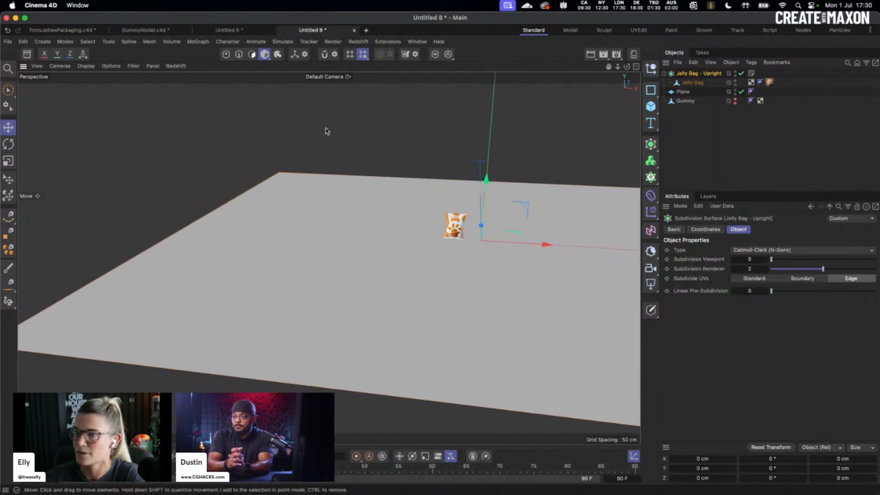
# - Delete the jelly bag's material tag
pyautogui.click(769, 83)
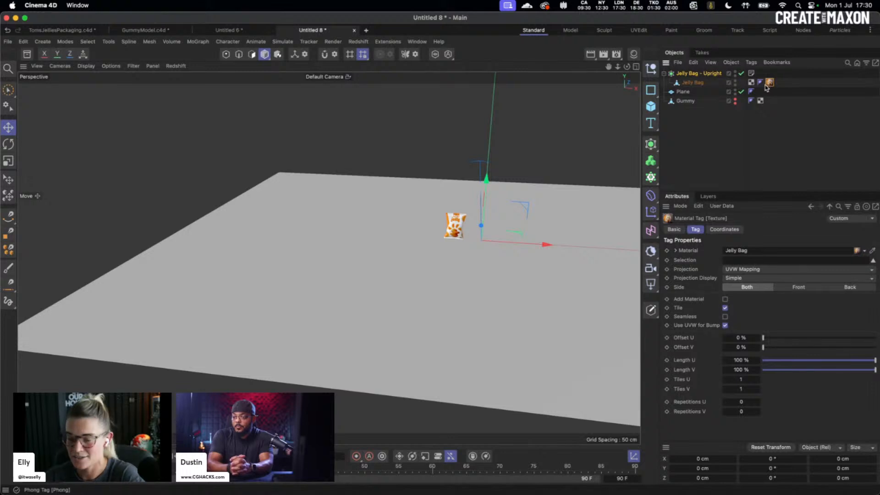
pyautogui.press('BackSpace')
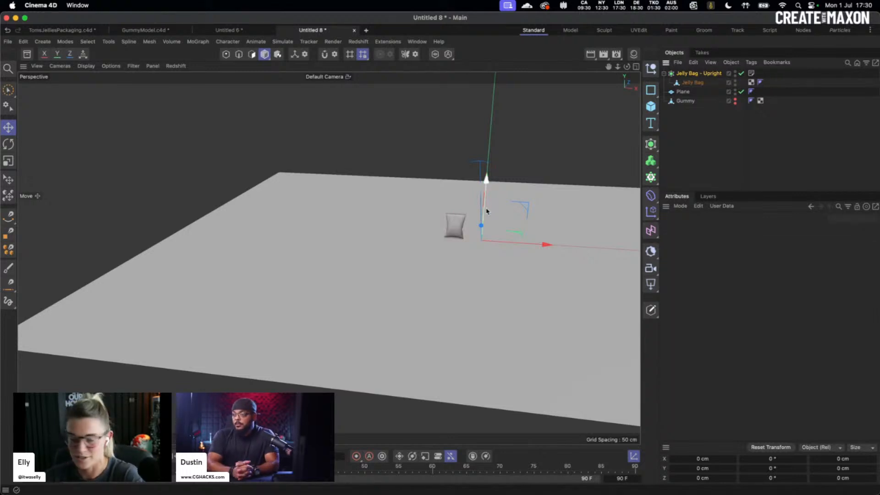
pyautogui.keyDown('alt'); pyautogui.moveTo(512, 205); pyautogui.dragTo(459, 209); pyautogui.keyUp('alt')
pyautogui.keyDown('alt'); pyautogui.moveTo(398, 232); pyautogui.dragTo(393, 239); pyautogui.keyUp('alt')
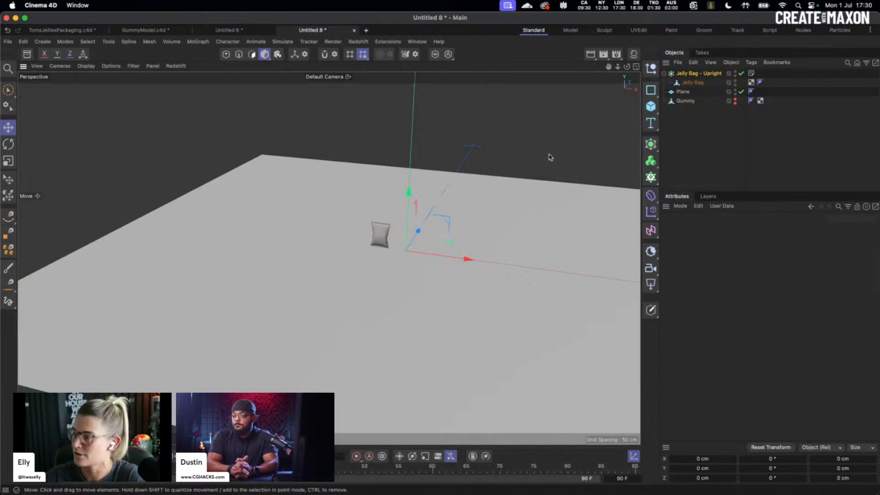
# - Switch off the Jelly Bag - Upright subdivision surface and activate the Place tool
pyautogui.click(701, 74)
pyautogui.click(695, 84)
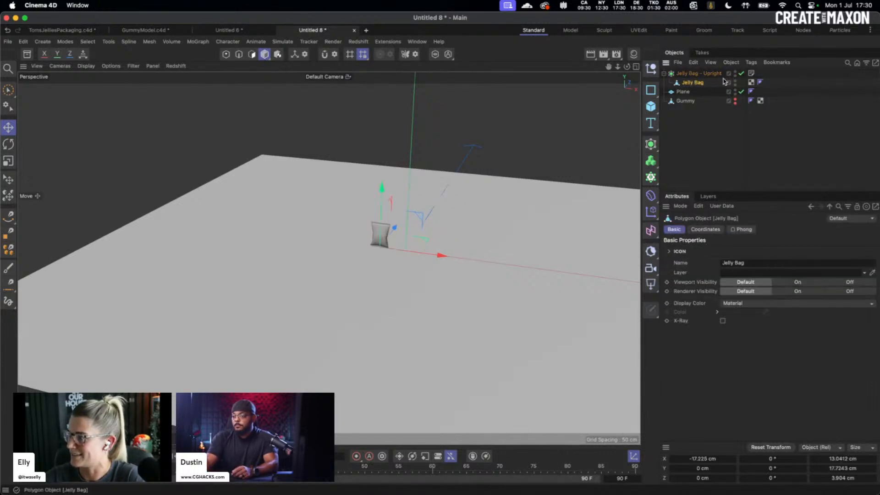
pyautogui.click(741, 73)
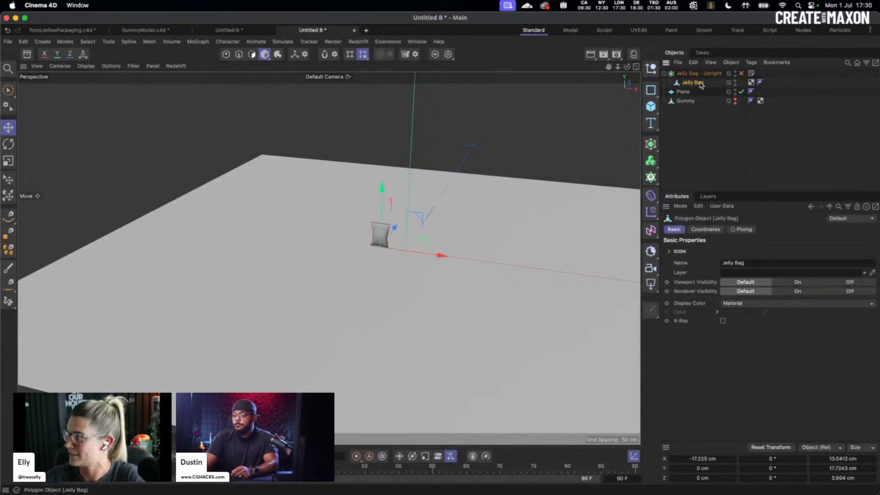
pyautogui.click(9, 182)
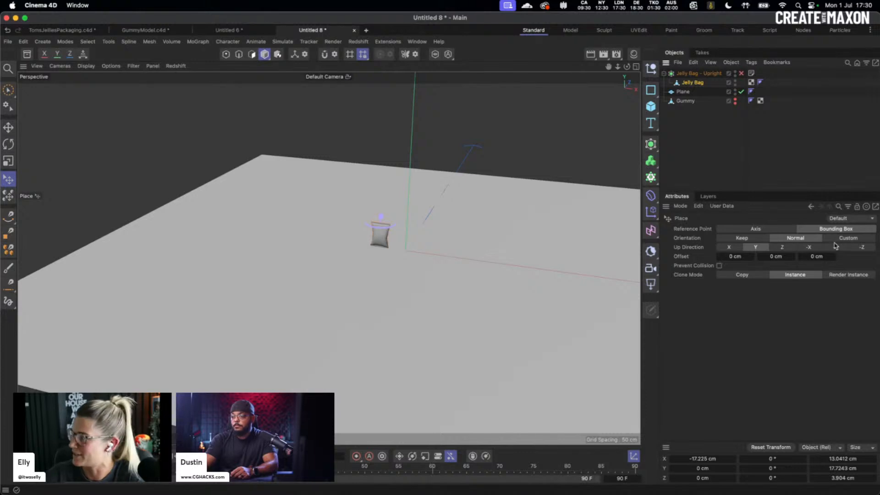
# - Try up directions -X, -Y and -Z, laying the jelly bag flat near the origin
pyautogui.click(809, 247)
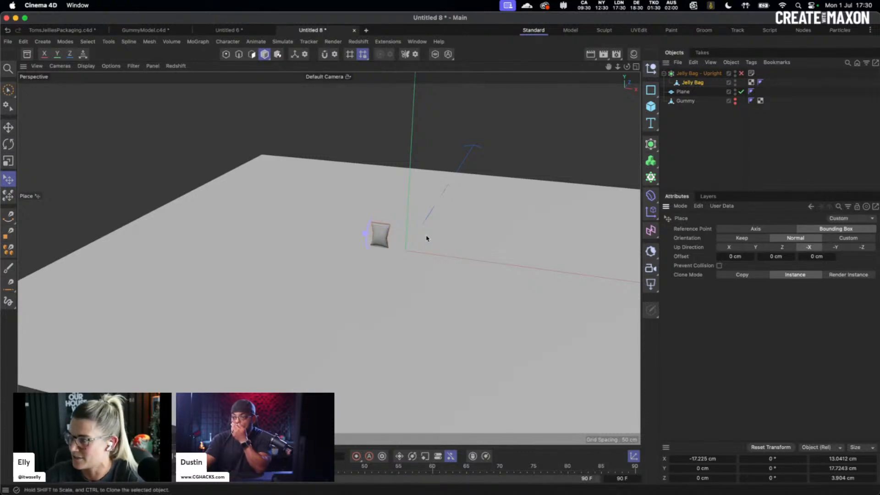
pyautogui.moveTo(389, 242); pyautogui.dragTo(386, 247)
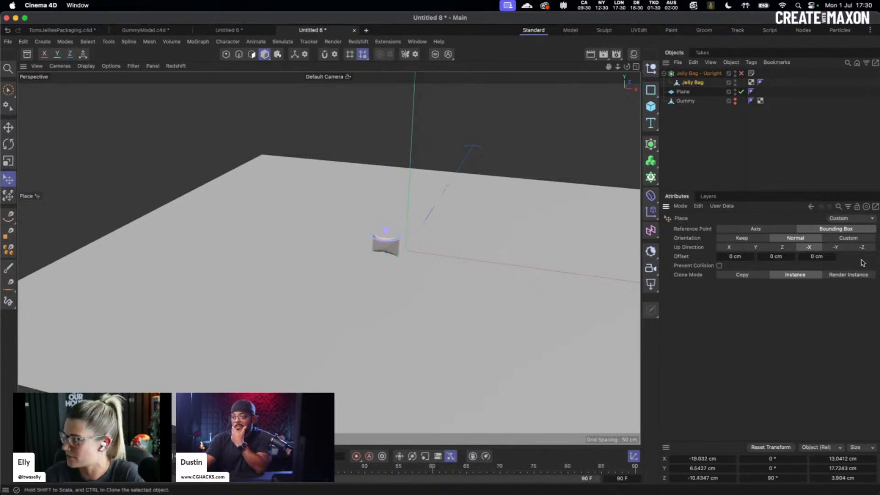
pyautogui.click(836, 247)
pyautogui.click(862, 247)
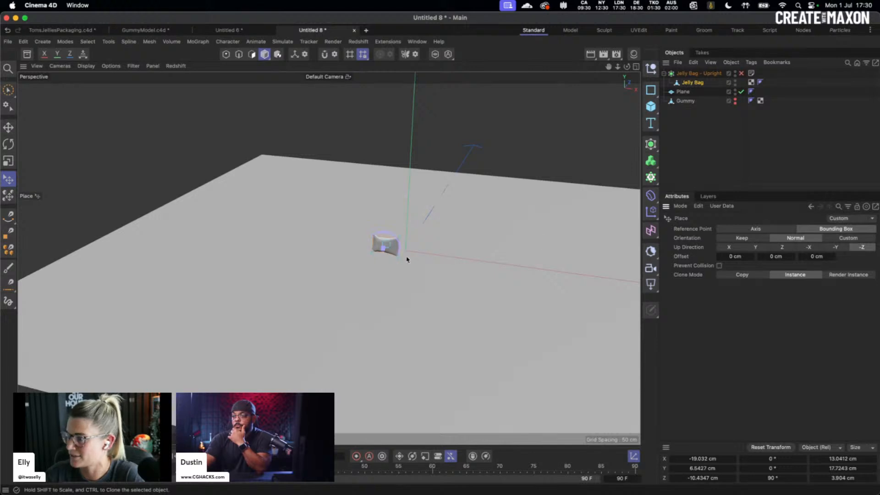
pyautogui.moveTo(387, 248); pyautogui.dragTo(431, 255)
# - Deselect the bag and orbit and pan the view to inspect it lying flat
pyautogui.scroll(3, 434, 250)
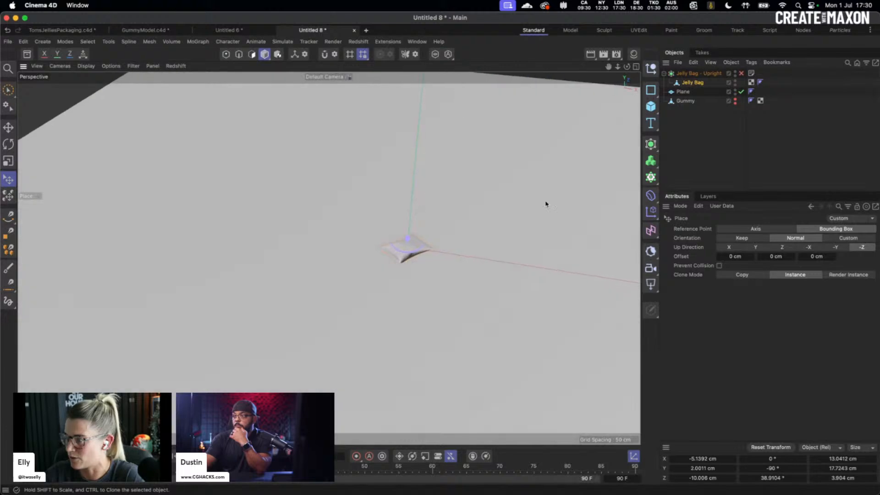
pyautogui.click(700, 131)
pyautogui.keyDown('alt'); pyautogui.moveTo(421, 247); pyautogui.dragTo(434, 245, button='right'); pyautogui.keyUp('alt')
pyautogui.keyDown('alt'); pyautogui.moveTo(434, 245); pyautogui.dragTo(428, 226); pyautogui.keyUp('alt')
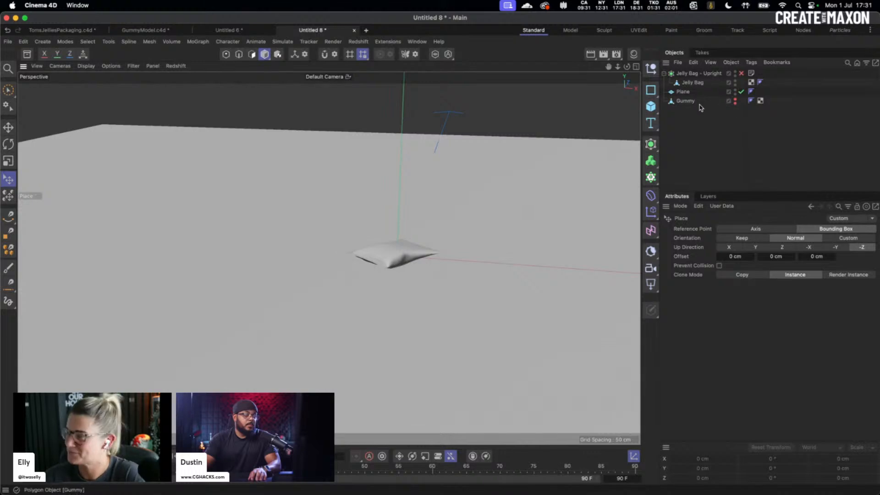
pyautogui.keyDown('alt'); pyautogui.moveTo(446, 256); pyautogui.dragTo(438, 252, button='middle'); pyautogui.keyUp('alt')
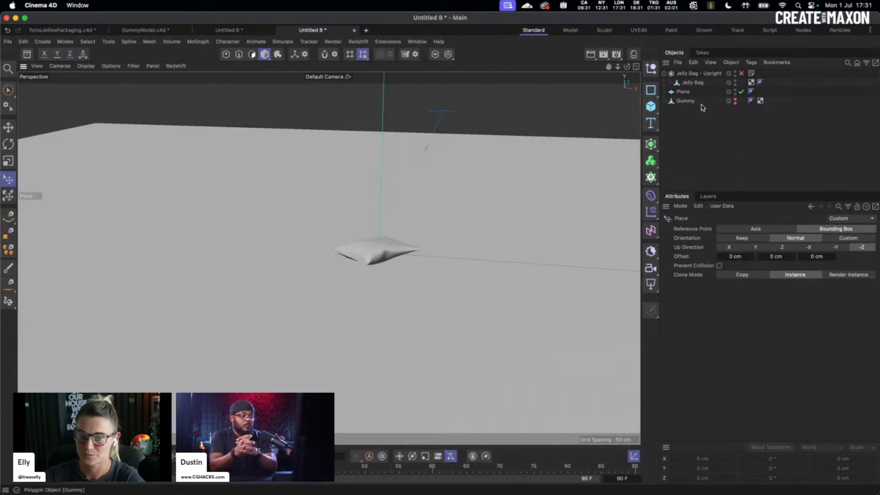
# - Place the Jelly Bag upright on the plane with the Place tool's Up Direction set to Y
pyautogui.click(692, 83)
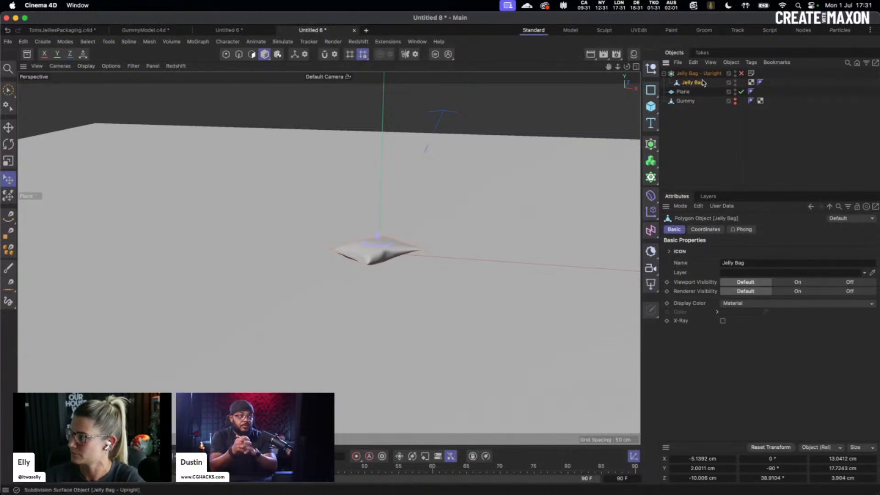
pyautogui.click(3, 180)
pyautogui.click(728, 248)
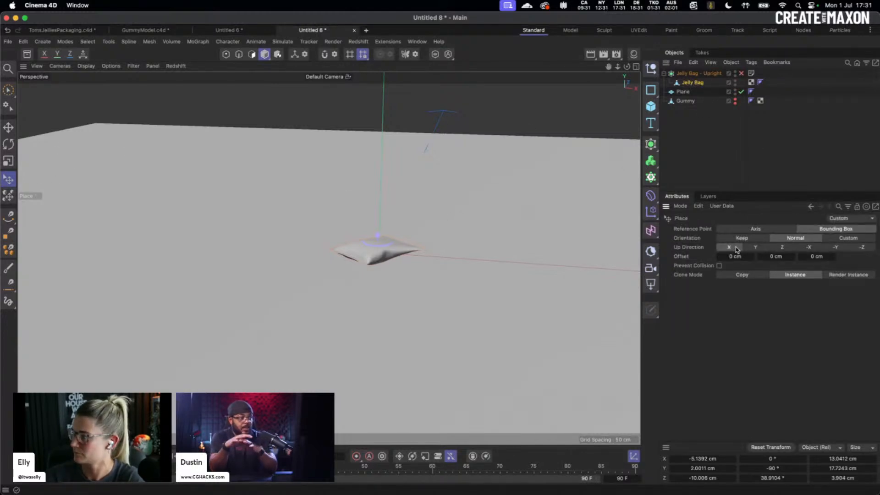
pyautogui.click(835, 248)
pyautogui.click(758, 248)
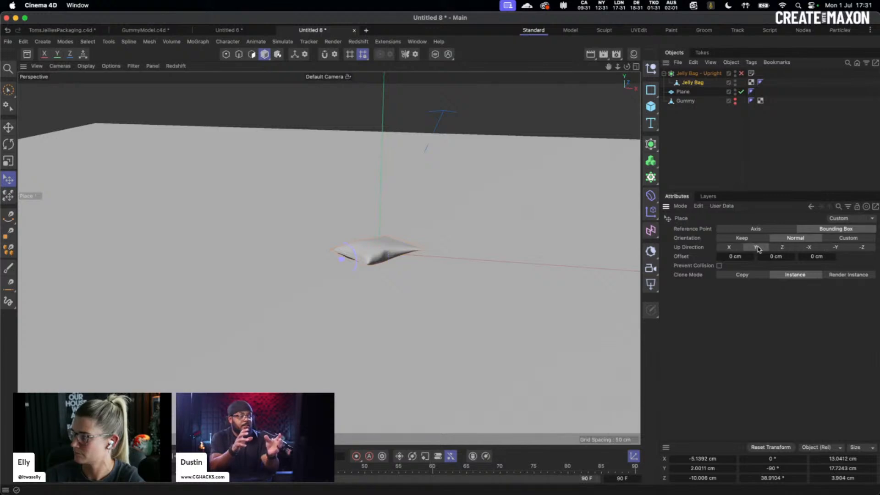
pyautogui.moveTo(375, 252); pyautogui.dragTo(363, 265)
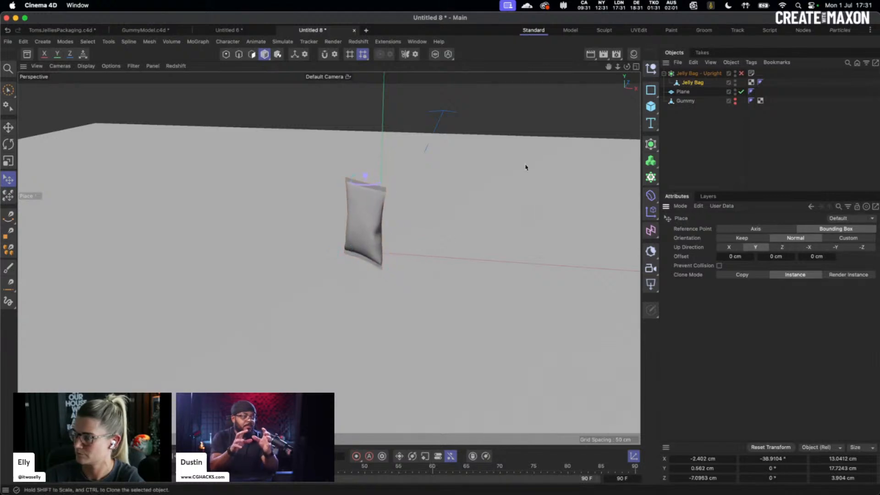
# - Deselect the bag and orbit the view around and below the plane to check it
pyautogui.click(515, 116)
pyautogui.keyDown('alt'); pyautogui.moveTo(396, 238); pyautogui.dragTo(407, 222); pyautogui.keyUp('alt')
pyautogui.keyDown('alt'); pyautogui.moveTo(406, 222); pyautogui.dragTo(369, 228, button='middle'); pyautogui.keyUp('alt')
pyautogui.keyDown('alt'); pyautogui.moveTo(342, 229); pyautogui.dragTo(372, 226); pyautogui.keyUp('alt')
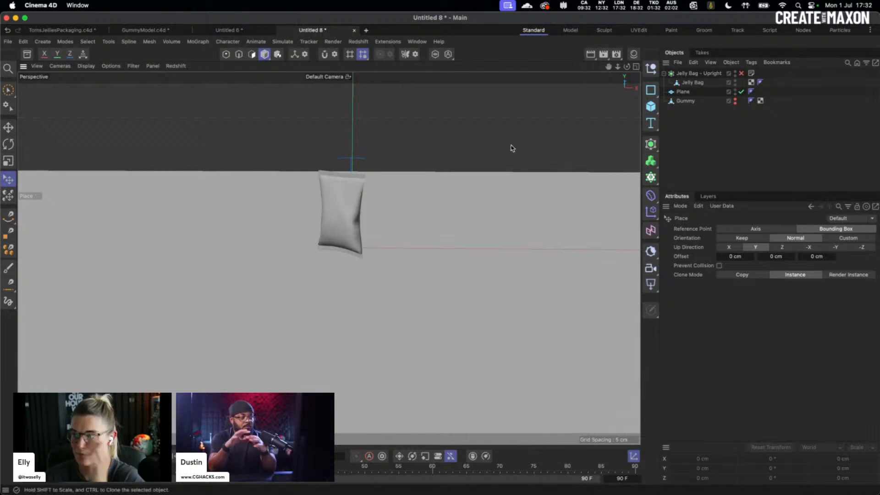
pyautogui.keyDown('alt'); pyautogui.moveTo(389, 214); pyautogui.dragTo(343, 250, button='middle'); pyautogui.keyUp('alt')
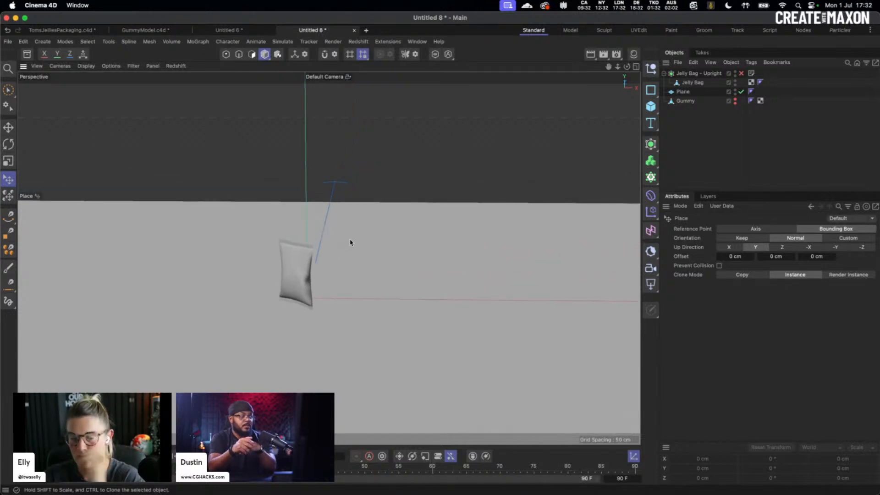
# - Switch to the Move tool, view the upright bag from several angles, then select Gummy
pyautogui.click(307, 283)
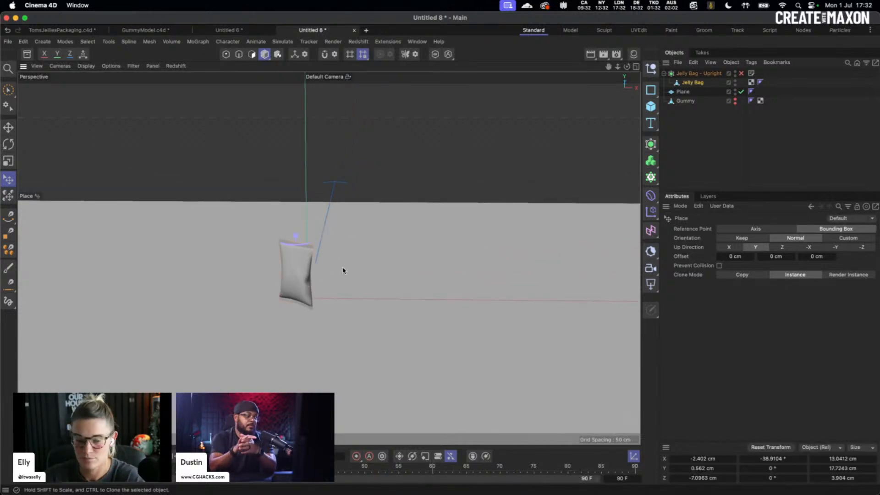
pyautogui.click(9, 127)
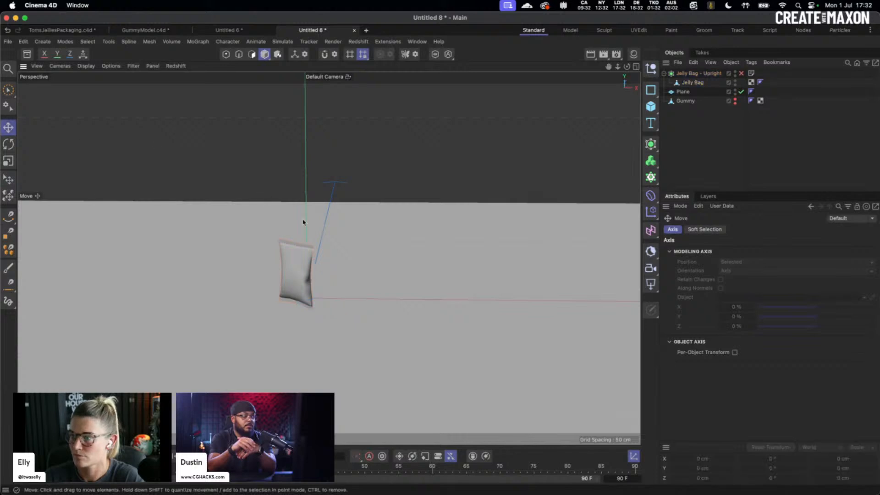
pyautogui.press('super+shift+z')
pyautogui.press('super+z')
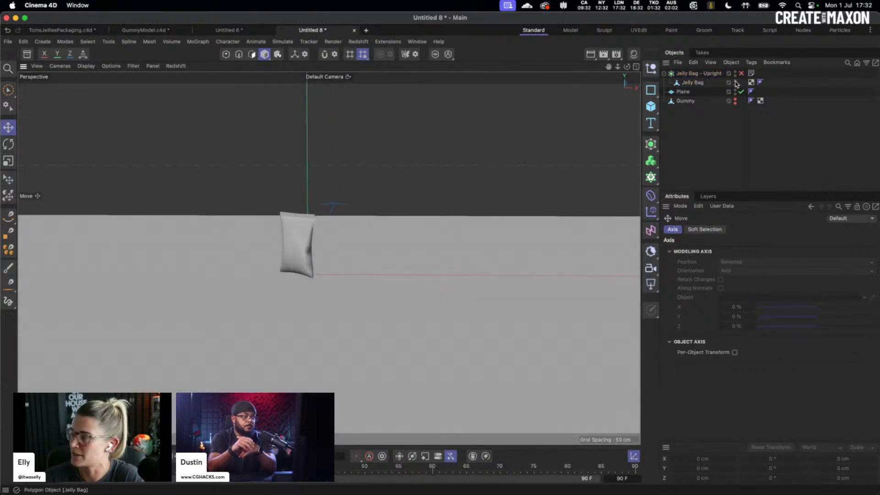
pyautogui.keyDown('alt'); pyautogui.moveTo(336, 240); pyautogui.dragTo(306, 264); pyautogui.keyUp('alt')
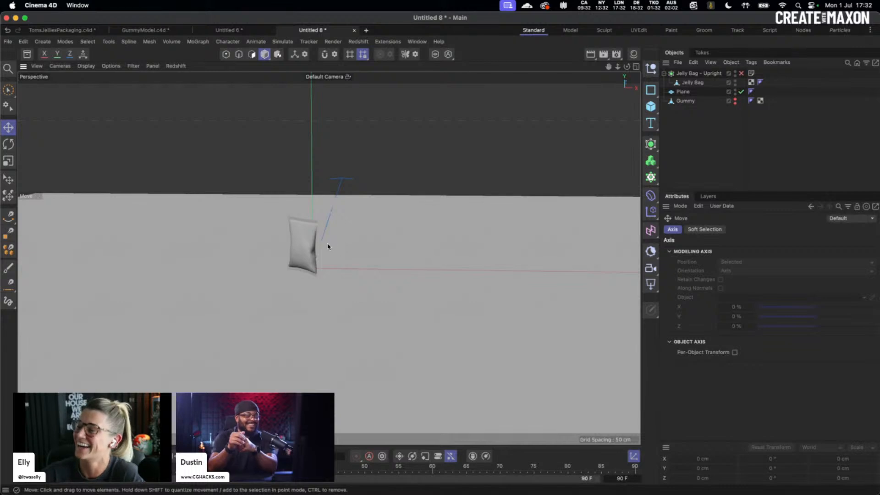
pyautogui.keyDown('alt'); pyautogui.moveTo(326, 246); pyautogui.dragTo(342, 280, button='middle'); pyautogui.keyUp('alt')
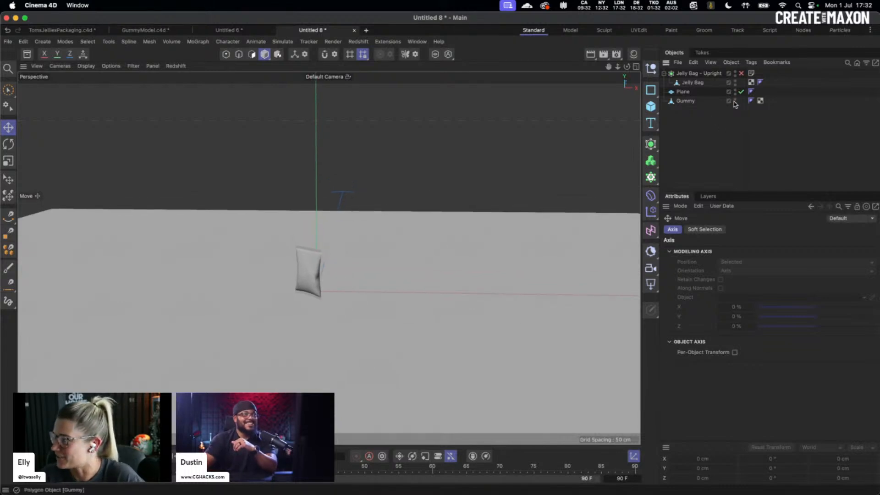
pyautogui.click(688, 101)
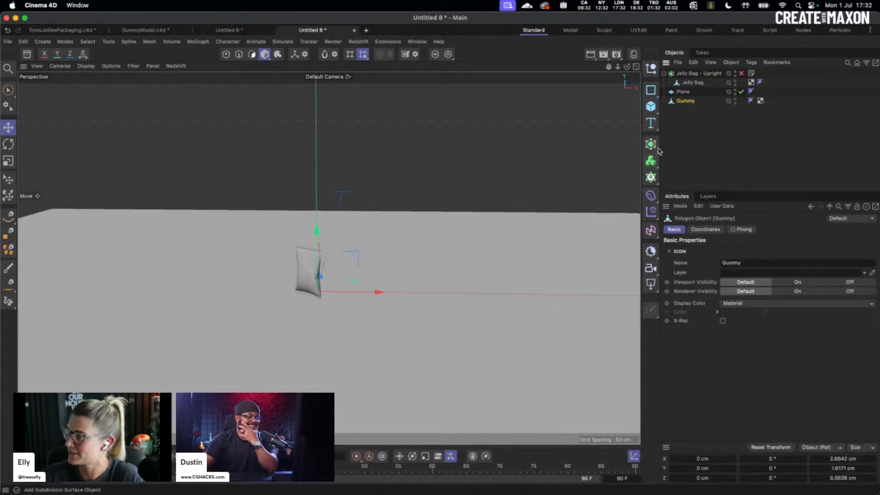
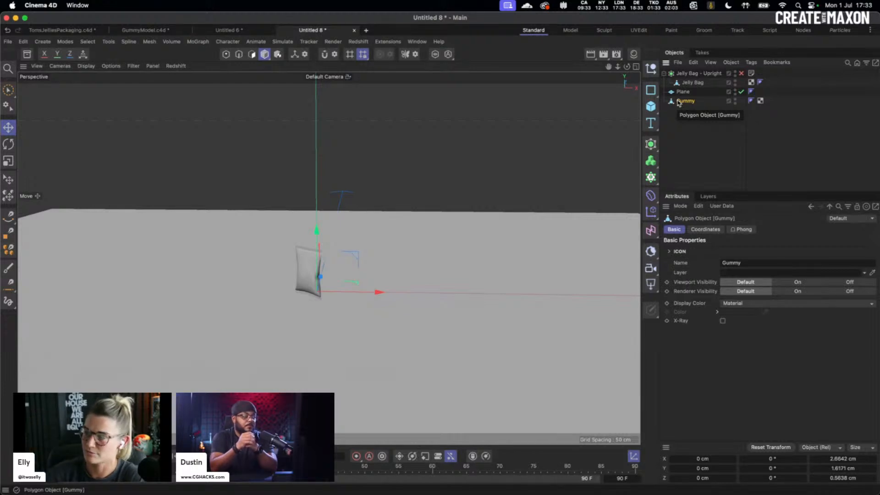
# - Add a Cloner holding Gummy in Multi-Instance mode with 1 cm X spacing
pyautogui.click(651, 177)
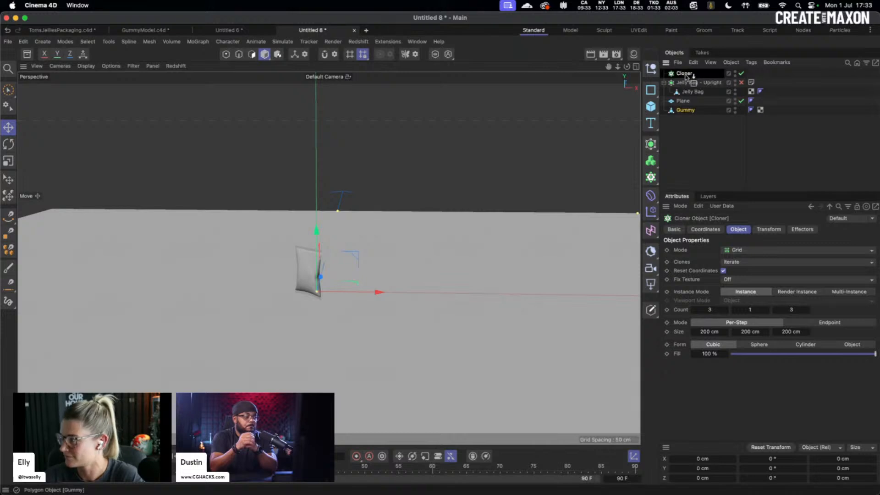
pyautogui.moveTo(685, 75); pyautogui.dragTo(685, 74)
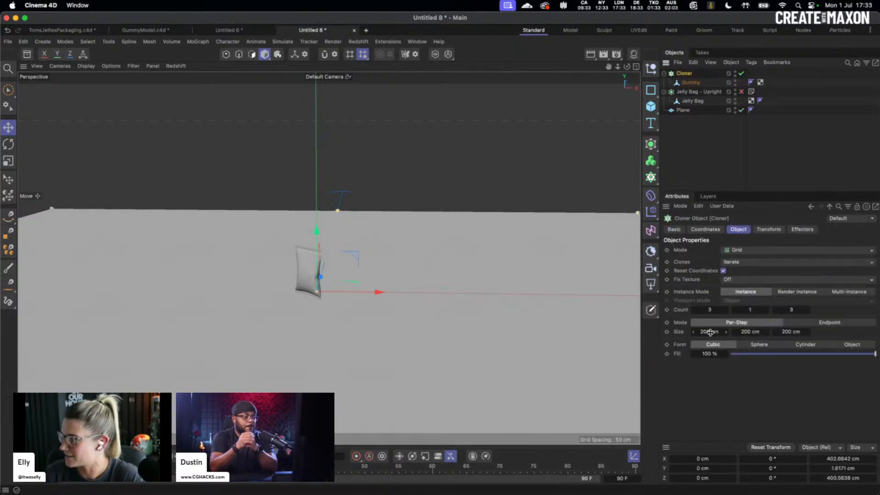
pyautogui.click(848, 293)
pyautogui.doubleClick(710, 332)
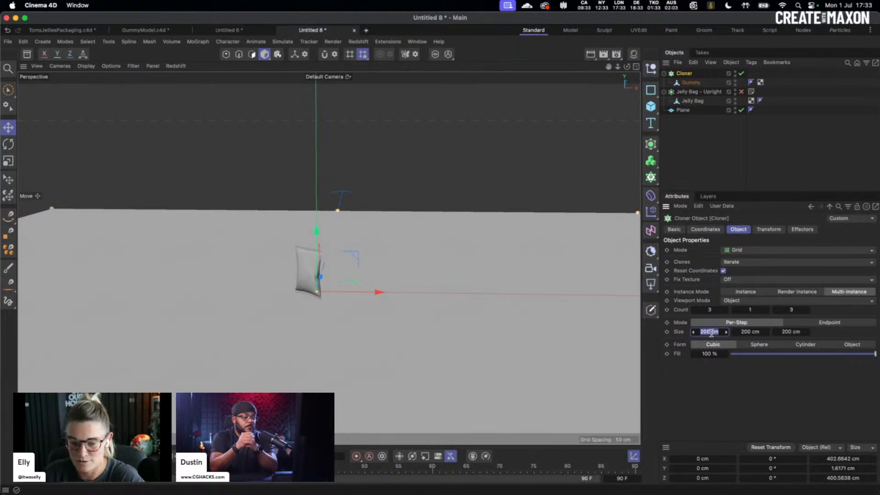
pyautogui.write('1')
pyautogui.press('Tab')
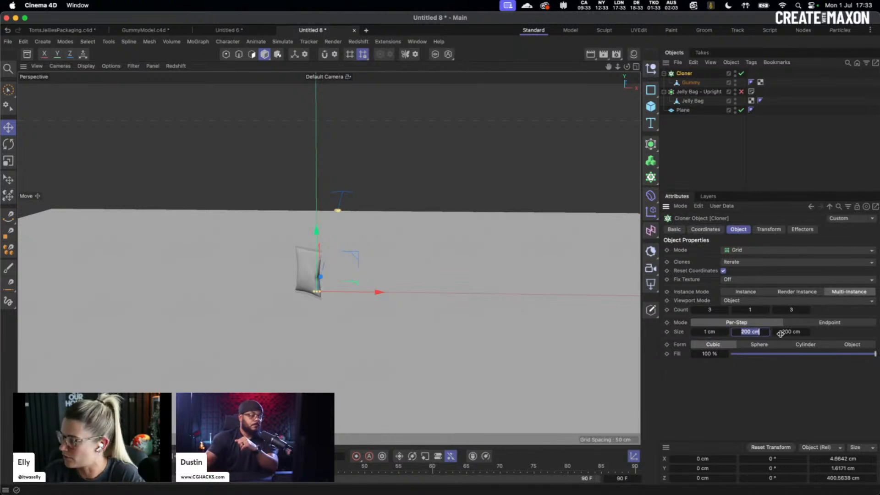
# - Raise the cloner above the plane and increase the clone counts to 9 × 10 × 8
pyautogui.click(356, 304)
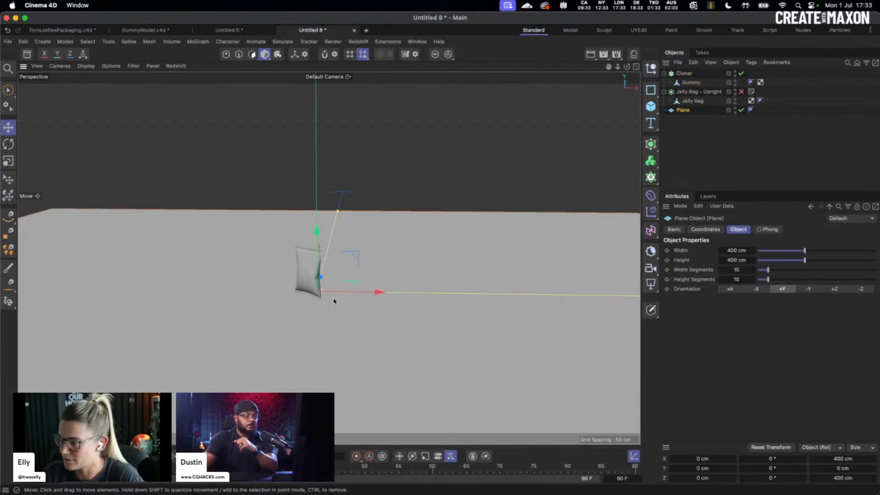
pyautogui.keyDown('alt'); pyautogui.moveTo(333, 302); pyautogui.dragTo(288, 297); pyautogui.keyUp('alt')
pyautogui.keyDown('alt'); pyautogui.moveTo(247, 305); pyautogui.dragTo(487, 226, button='right'); pyautogui.keyUp('alt')
pyautogui.click(684, 74)
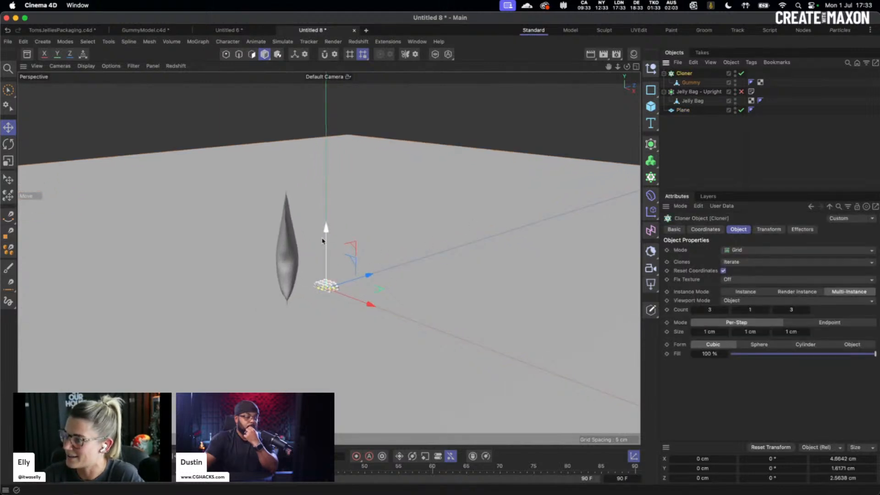
pyautogui.moveTo(325, 230); pyautogui.dragTo(326, 175)
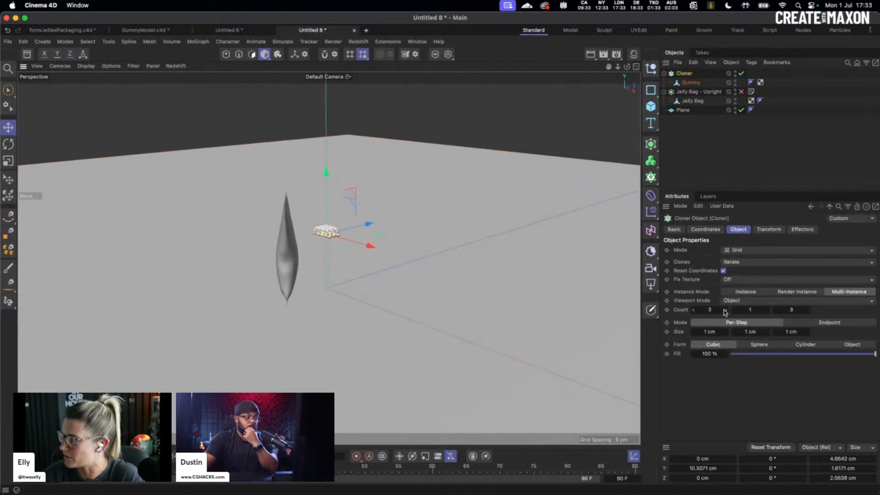
pyautogui.moveTo(725, 312); pyautogui.dragTo(727, 313)
pyautogui.moveTo(803, 313); pyautogui.dragTo(766, 314)
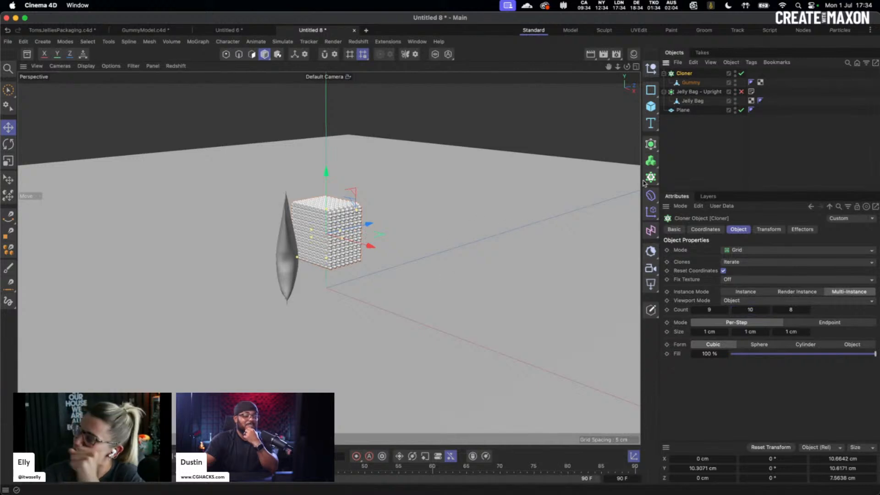
# - Browse the effector list without adding one, reselect the Cloner and keep 9 clones along X
pyautogui.click(652, 214)
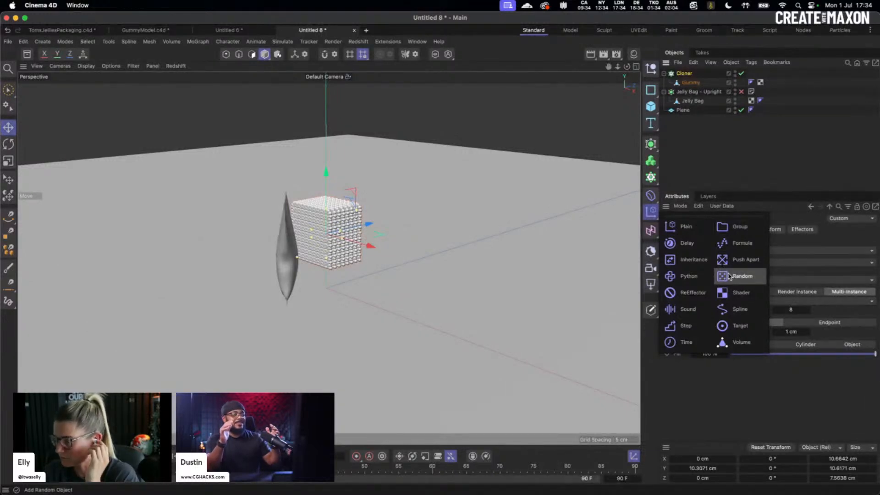
pyautogui.click(551, 200)
pyautogui.click(290, 258)
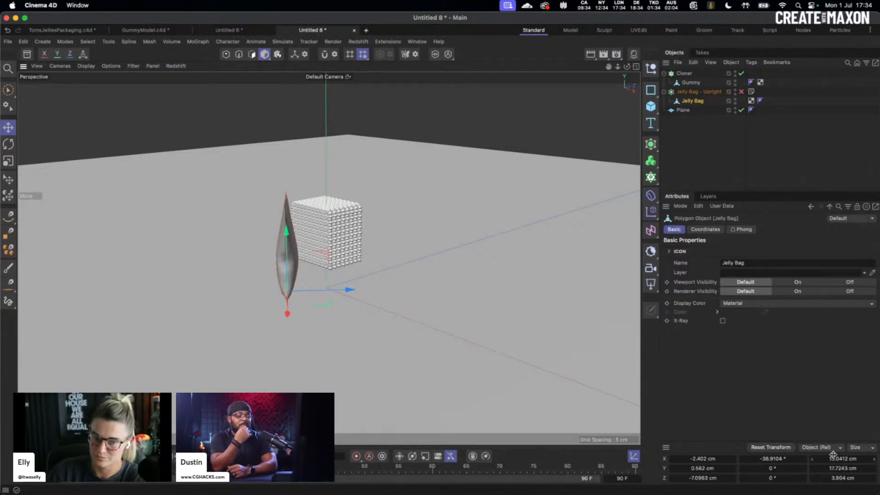
pyautogui.click(685, 74)
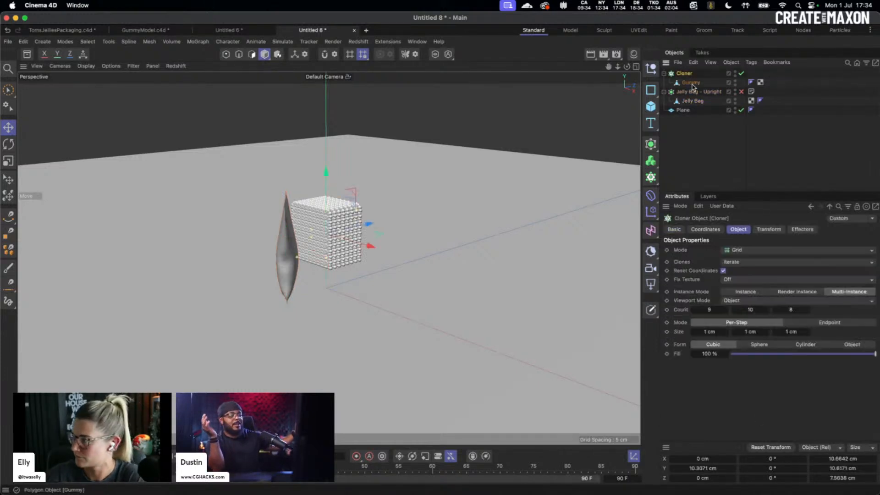
pyautogui.doubleClick(711, 310)
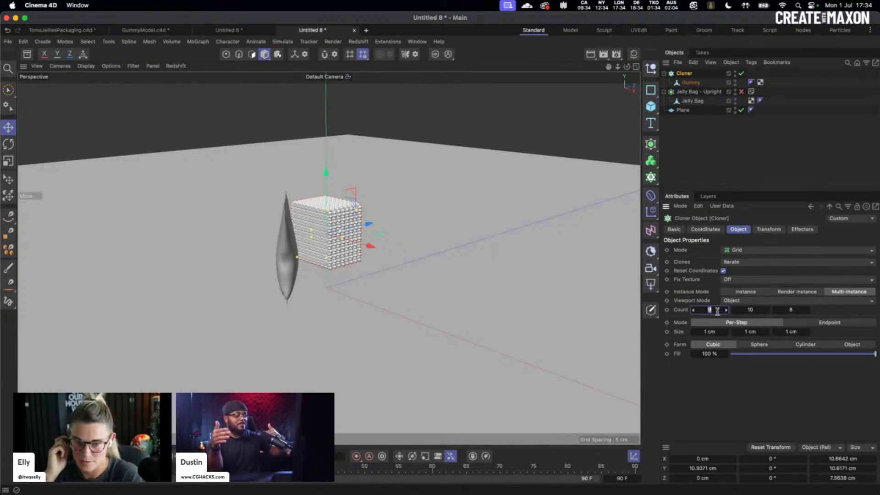
pyautogui.doubleClick(710, 332)
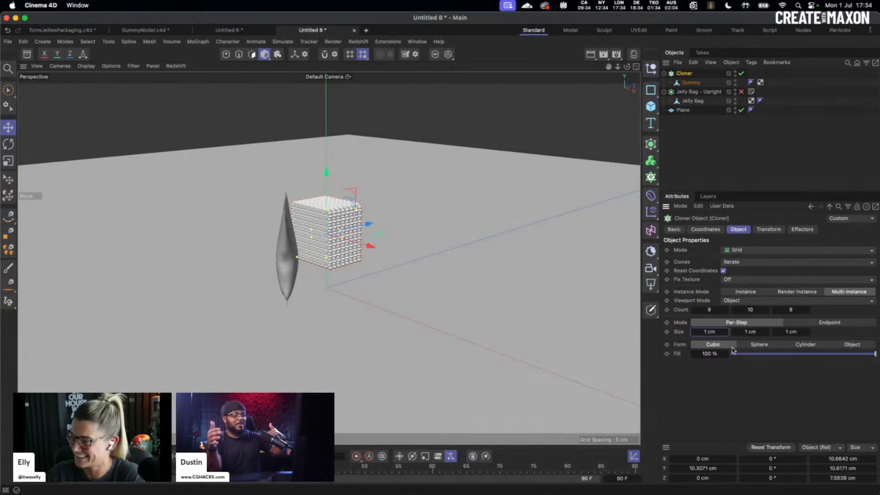
# - Widen the clone spacing to 5 cm on X and 3 cm on Z
pyautogui.keyDown('alt'); pyautogui.moveTo(351, 262); pyautogui.dragTo(464, 216); pyautogui.keyUp('alt')
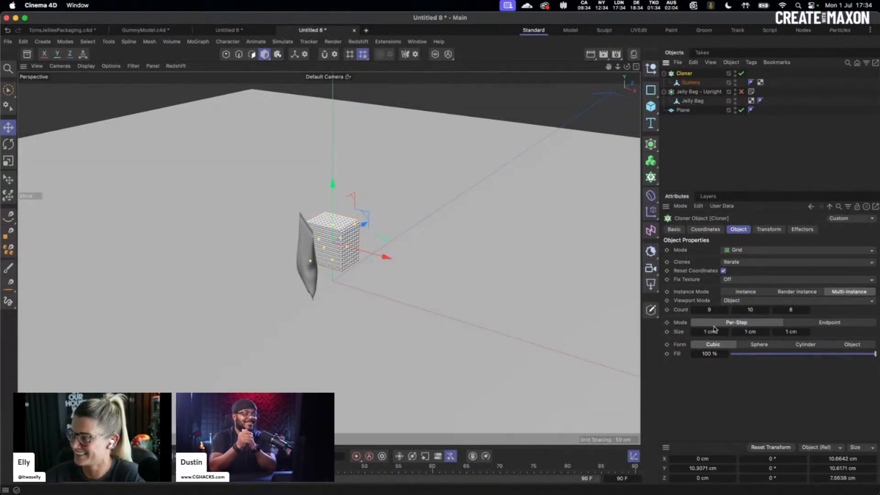
pyautogui.moveTo(708, 331); pyautogui.dragTo(710, 333)
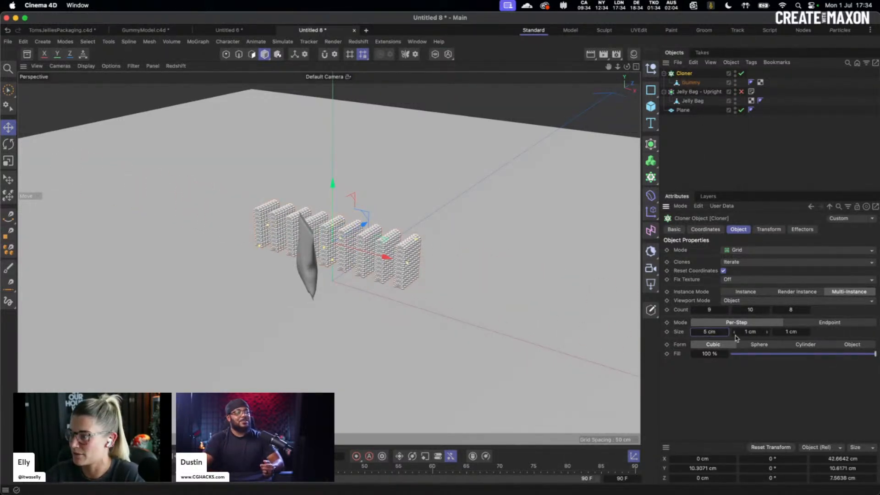
pyautogui.click(751, 331)
pyautogui.click(769, 333)
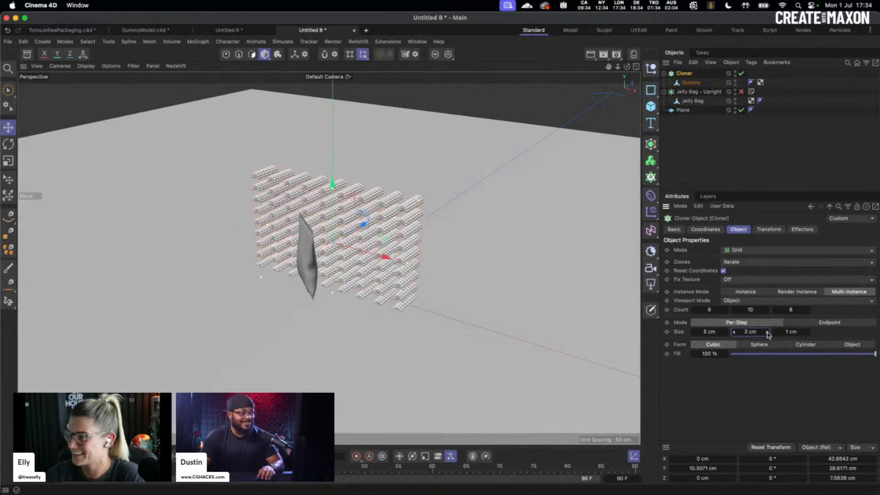
pyautogui.moveTo(804, 333); pyautogui.dragTo(814, 333)
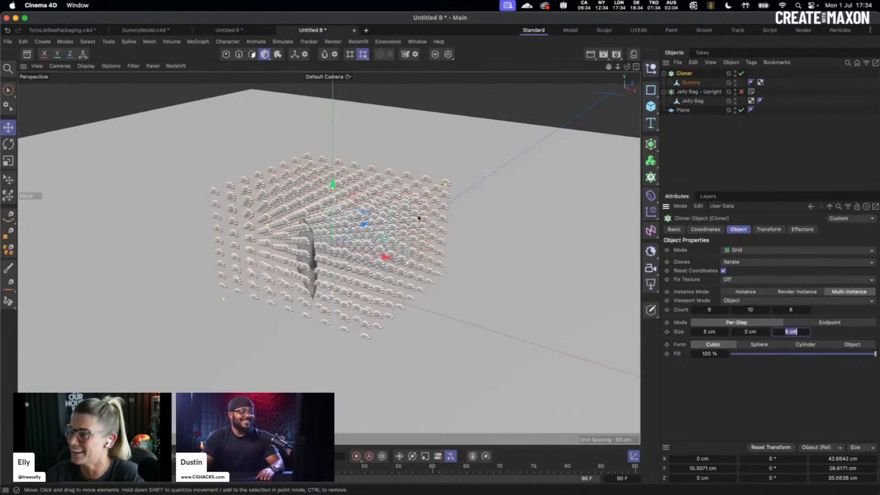
pyautogui.write('3')
pyautogui.press('Return')
# - Lower the cloner slightly and settle the Y spacing at 2.095 cm
pyautogui.moveTo(341, 267)
pyautogui.keyDown('alt'); pyautogui.mouseDown()
pyautogui.moveTo(308, 250)
pyautogui.moveTo(412, 232)
pyautogui.moveTo(365, 161)
pyautogui.moveTo(306, 183)
pyautogui.moveTo(303, 294)
pyautogui.moveTo(528, 220)
pyautogui.mouseUp(); pyautogui.keyUp('alt')
pyautogui.moveTo(377, 248)
pyautogui.keyDown('alt'); pyautogui.mouseDown()
pyautogui.moveTo(253, 231)
pyautogui.moveTo(266, 257)
pyautogui.moveTo(303, 236)
pyautogui.moveTo(296, 220)
pyautogui.mouseUp(); pyautogui.keyUp('alt')
pyautogui.moveTo(398, 255)
pyautogui.keyDown('alt'); pyautogui.mouseDown()
pyautogui.moveTo(449, 244)
pyautogui.moveTo(412, 249)
pyautogui.mouseUp(); pyautogui.keyUp('alt')
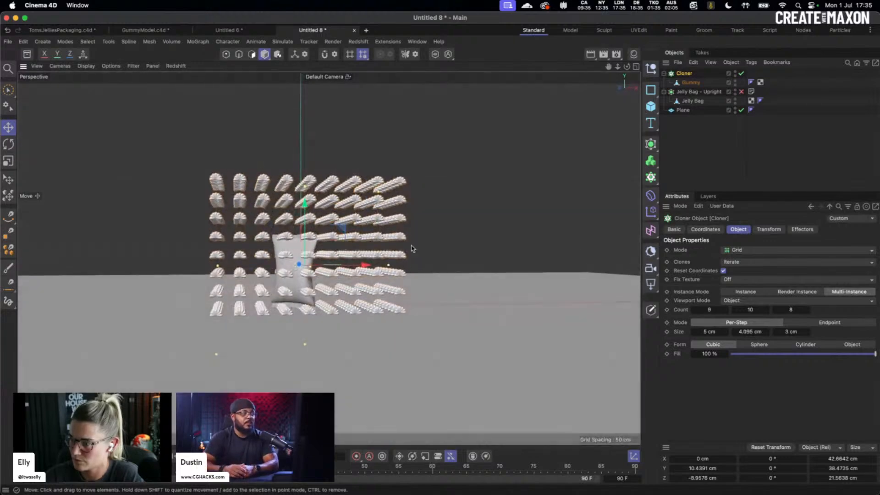
pyautogui.click(734, 332)
pyautogui.click(734, 331)
pyautogui.click(733, 331)
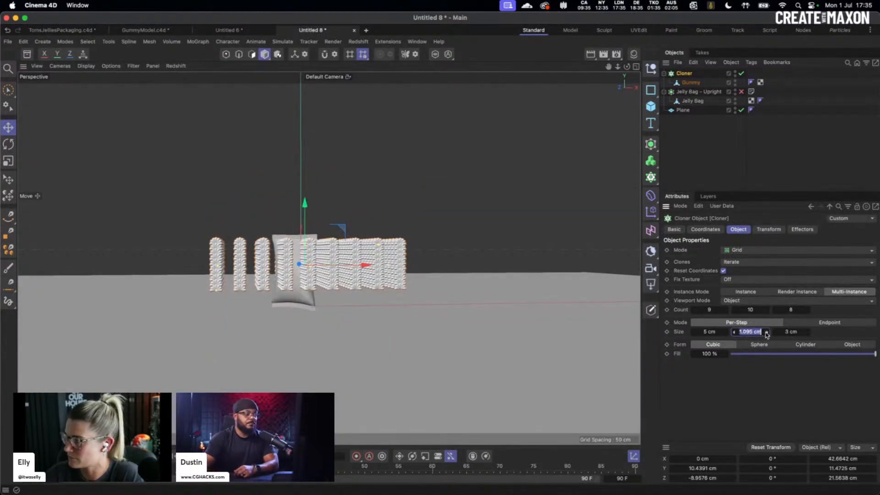
pyautogui.click(767, 332)
pyautogui.moveTo(316, 275)
pyautogui.keyDown('alt'); pyautogui.mouseDown()
pyautogui.moveTo(318, 289)
pyautogui.moveTo(262, 293)
pyautogui.moveTo(305, 350)
pyautogui.moveTo(260, 368)
pyautogui.moveTo(308, 271)
pyautogui.mouseUp(); pyautogui.keyUp('alt')
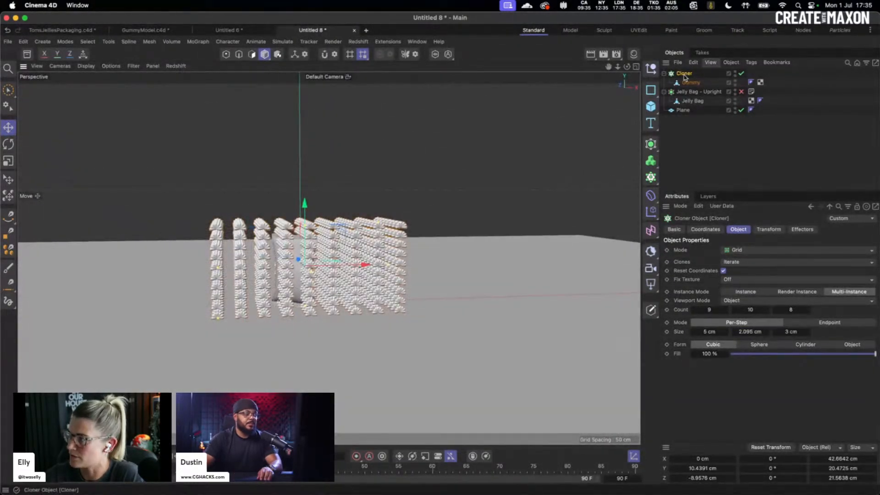
pyautogui.click(650, 212)
pyautogui.click(741, 277)
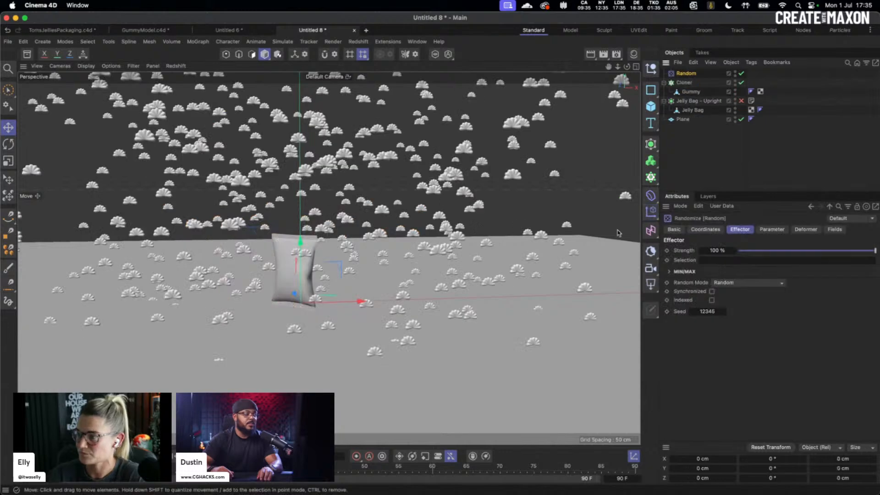
pyautogui.click(771, 230)
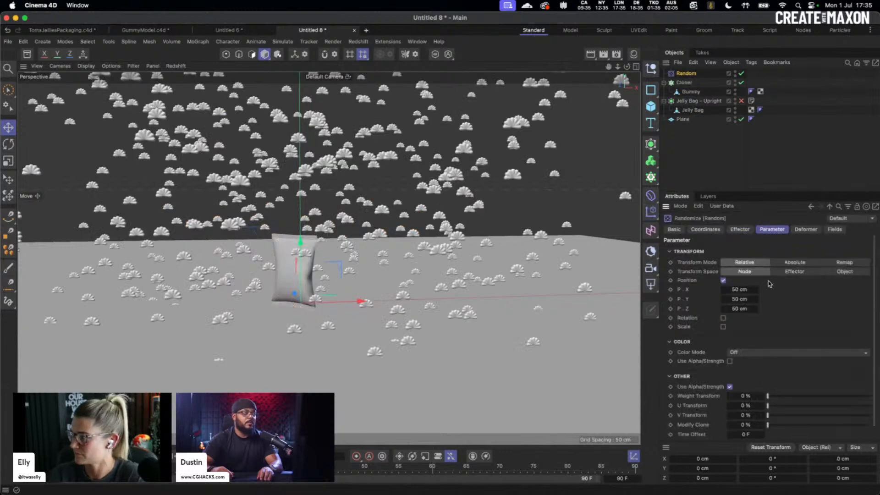
pyautogui.doubleClick(742, 289)
pyautogui.write('5')
pyautogui.press('Tab')
pyautogui.write('5')
pyautogui.press('Tab')
pyautogui.write('5')
pyautogui.press('Return')
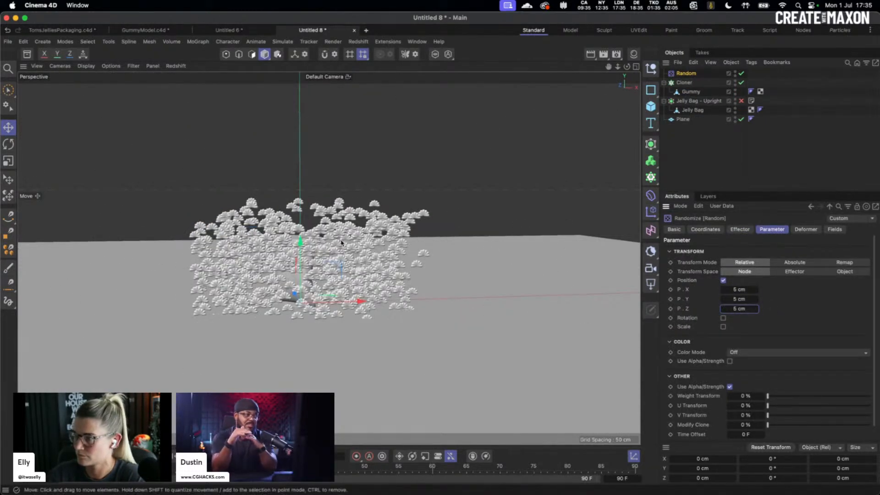
pyautogui.keyDown('alt'); pyautogui.moveTo(310, 276); pyautogui.dragTo(292, 361); pyautogui.keyUp('alt')
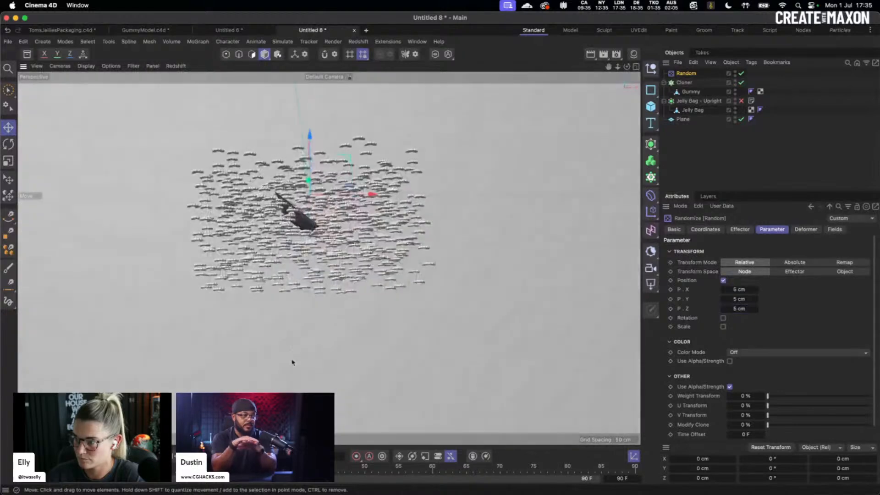
pyautogui.keyDown('alt'); pyautogui.moveTo(304, 257); pyautogui.dragTo(308, 268); pyautogui.keyUp('alt')
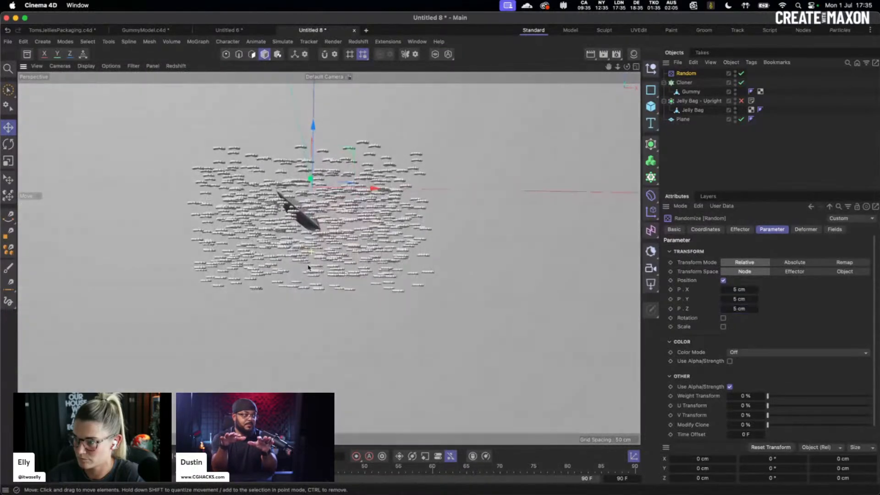
pyautogui.click(724, 318)
pyautogui.moveTo(740, 328); pyautogui.dragTo(776, 345)
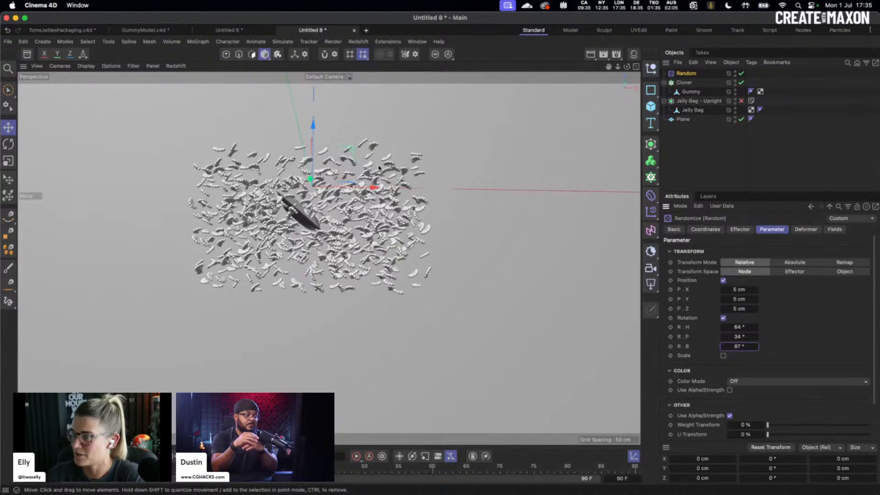
pyautogui.moveTo(352, 150); pyautogui.dragTo(347, 144)
pyautogui.click(684, 83)
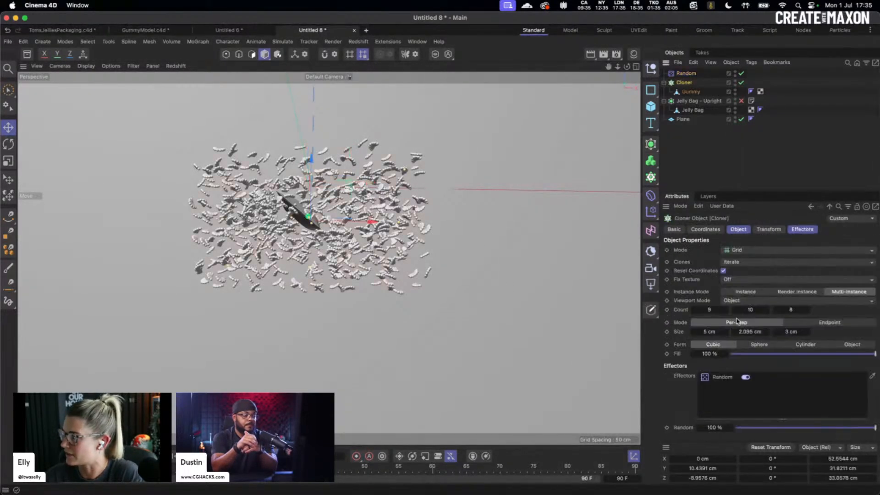
pyautogui.doubleClick(708, 331)
pyautogui.write('2')
pyautogui.doubleClick(794, 332)
pyautogui.write('2')
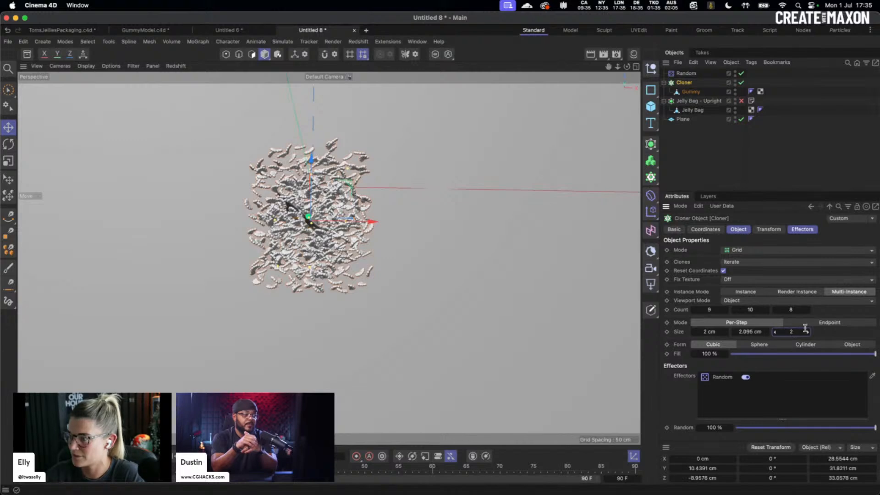
pyautogui.press('Return')
pyautogui.moveTo(344, 257)
pyautogui.keyDown('alt'); pyautogui.mouseDown()
pyautogui.moveTo(357, 262)
pyautogui.moveTo(346, 262)
pyautogui.mouseUp(); pyautogui.keyUp('alt')
pyautogui.moveTo(291, 211); pyautogui.dragTo(292, 206)
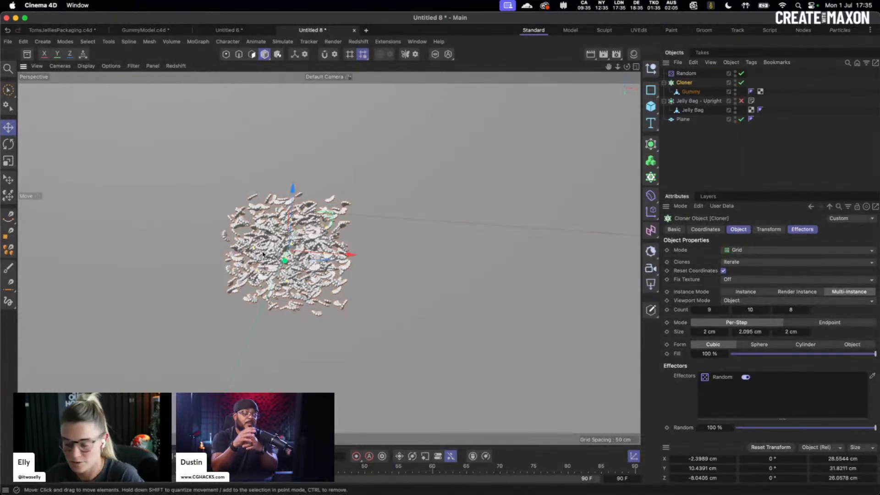
pyautogui.moveTo(300, 269)
pyautogui.keyDown('alt'); pyautogui.mouseDown()
pyautogui.moveTo(322, 187)
pyautogui.moveTo(304, 154)
pyautogui.moveTo(303, 123)
pyautogui.moveTo(316, 207)
pyautogui.moveTo(330, 143)
pyautogui.moveTo(311, 222)
pyautogui.moveTo(318, 281)
pyautogui.moveTo(298, 275)
pyautogui.moveTo(303, 284)
pyautogui.moveTo(308, 158)
pyautogui.moveTo(307, 192)
pyautogui.mouseUp(); pyautogui.keyUp('alt')
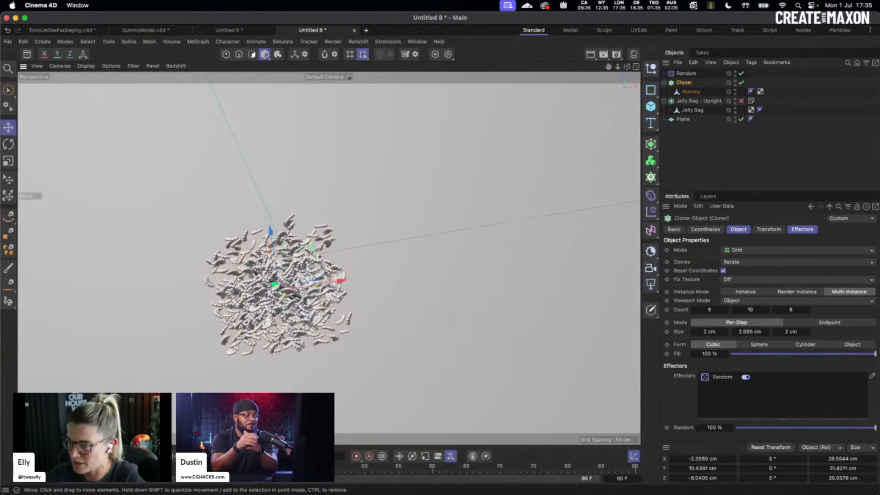
pyautogui.moveTo(301, 413)
pyautogui.keyDown('alt'); pyautogui.mouseDown()
pyautogui.moveTo(281, 416)
pyautogui.moveTo(279, 375)
pyautogui.moveTo(344, 285)
pyautogui.mouseUp(); pyautogui.keyUp('alt')
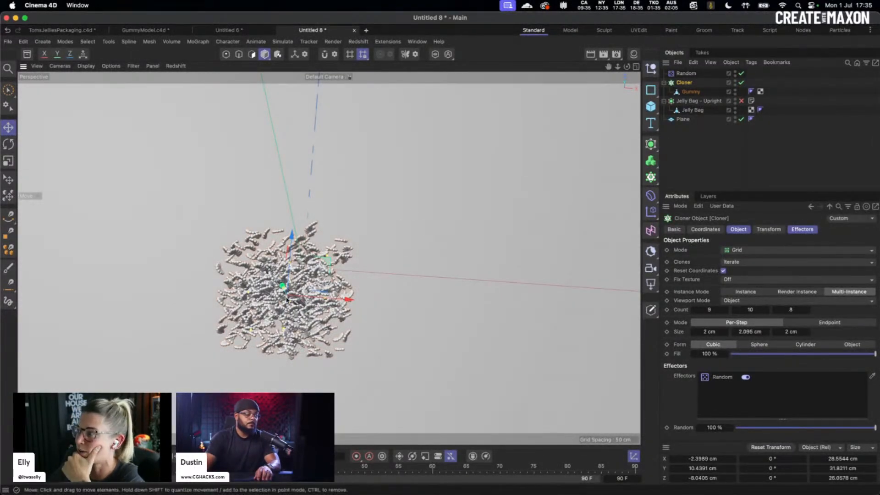
pyautogui.moveTo(283, 296)
pyautogui.keyDown('alt'); pyautogui.mouseDown()
pyautogui.moveTo(317, 240)
pyautogui.moveTo(261, 336)
pyautogui.moveTo(268, 289)
pyautogui.mouseUp(); pyautogui.keyUp('alt')
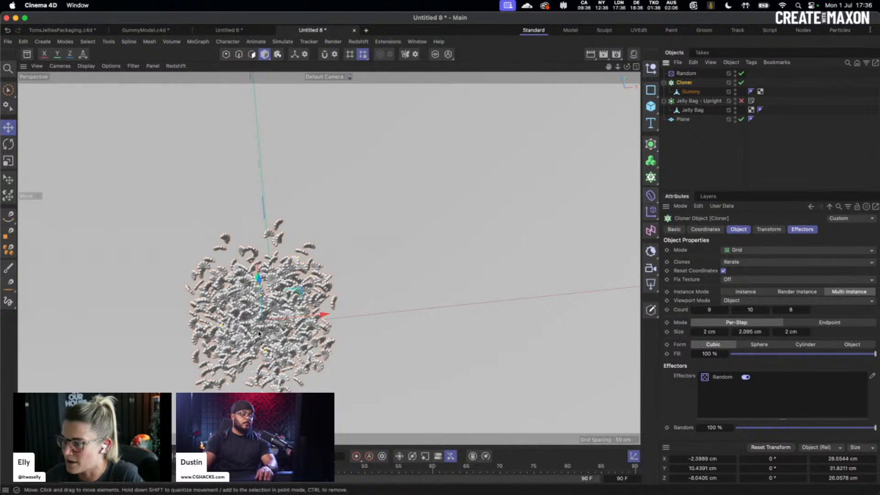
pyautogui.keyDown('alt'); pyautogui.moveTo(261, 238); pyautogui.dragTo(349, 281); pyautogui.keyUp('alt')
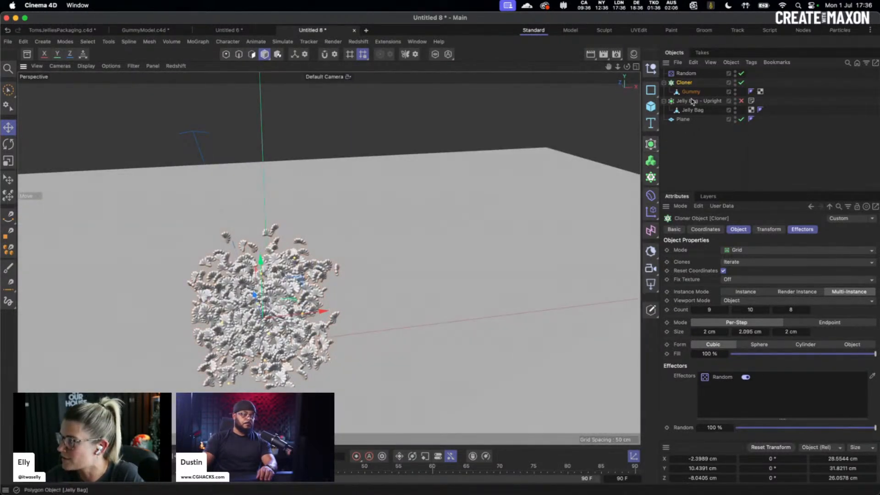
# - Add a Push Apart effector to the clones with a 0.5 cm radius
pyautogui.click(651, 212)
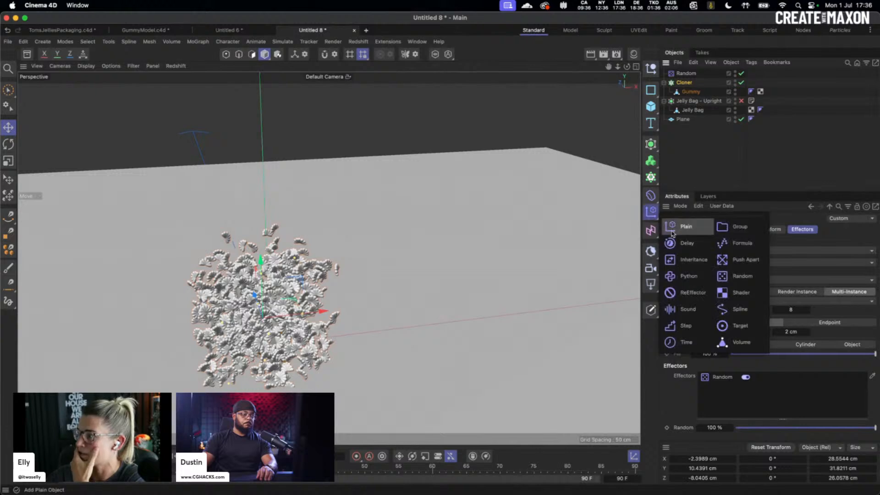
pyautogui.click(744, 259)
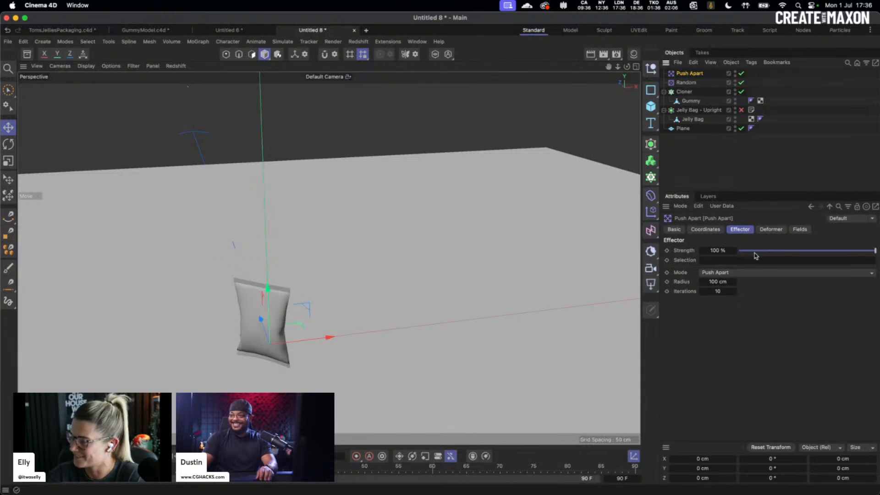
pyautogui.click(717, 282)
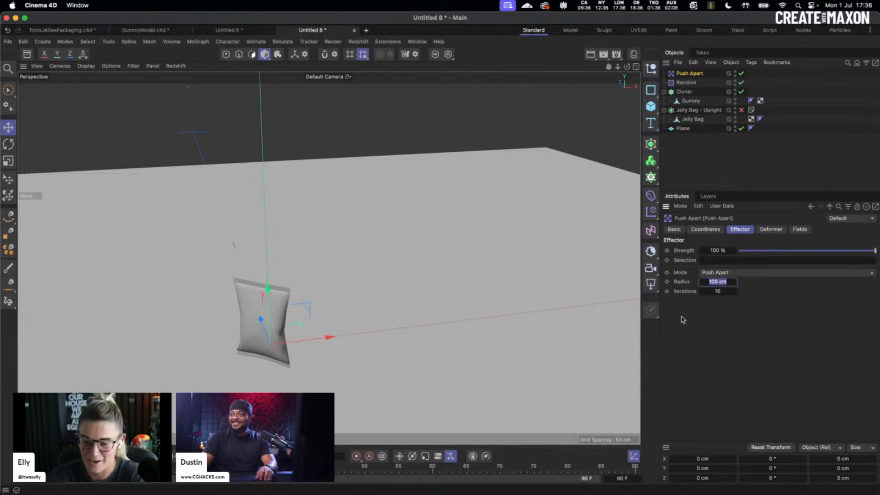
pyautogui.write('0.5')
pyautogui.press('Return')
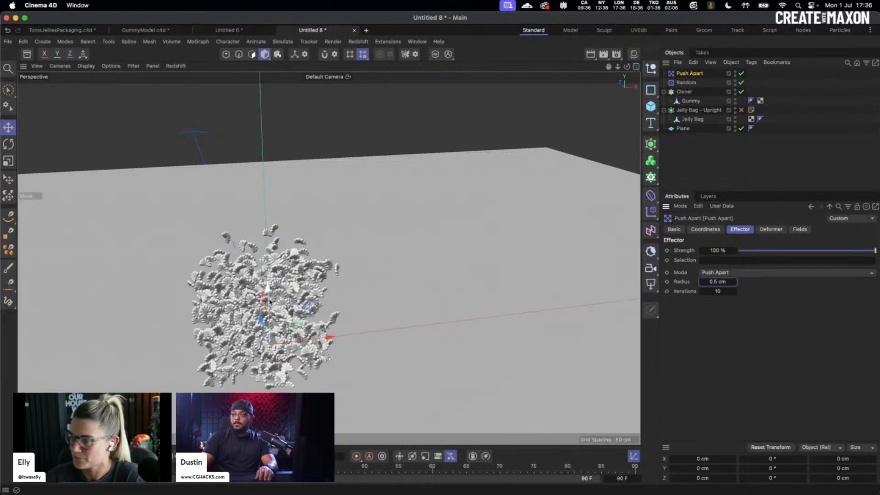
pyautogui.keyDown('alt'); pyautogui.moveTo(287, 289); pyautogui.dragTo(490, 242); pyautogui.keyUp('alt')
pyautogui.keyDown('alt'); pyautogui.moveTo(411, 294); pyautogui.dragTo(468, 291); pyautogui.keyUp('alt')
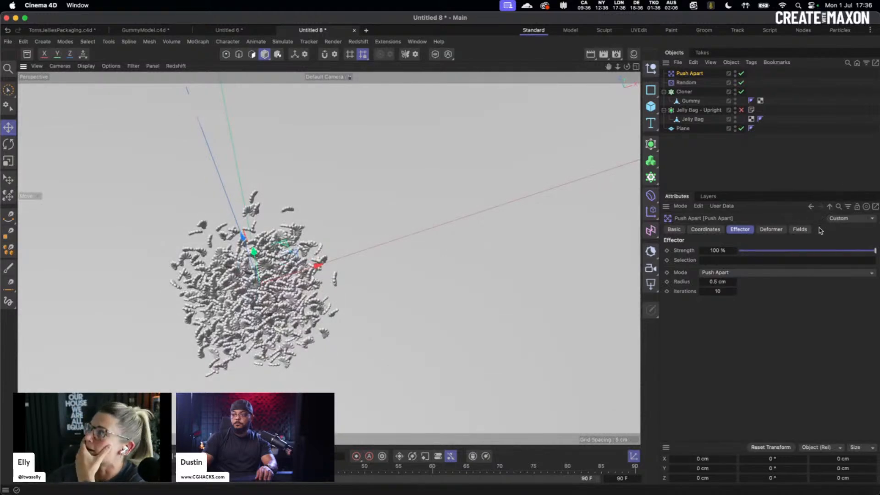
# - Raise the Push Apart radius to 2 cm, then to 5 cm
pyautogui.doubleClick(722, 282)
pyautogui.write('2')
pyautogui.press('Return')
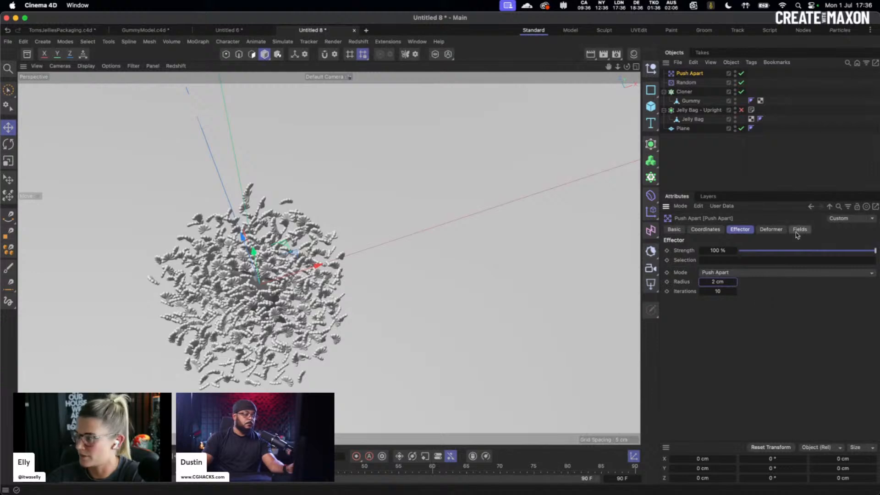
pyautogui.doubleClick(720, 282)
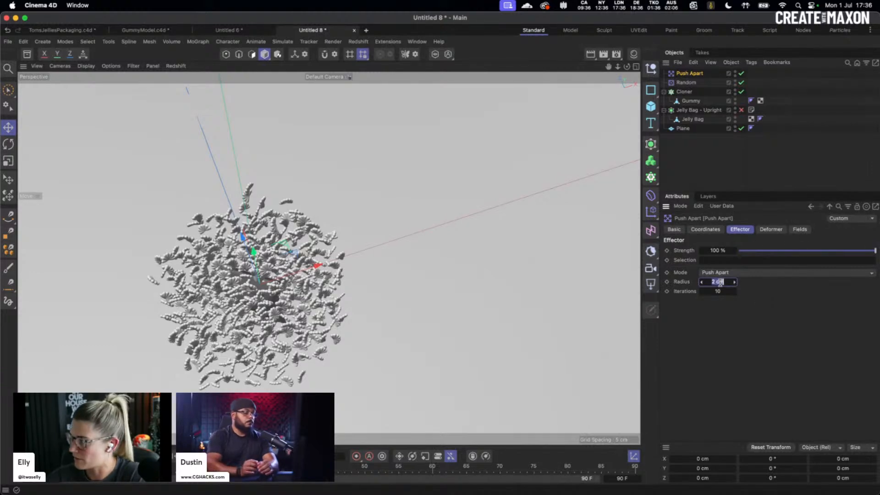
pyautogui.write('5')
pyautogui.press('Return')
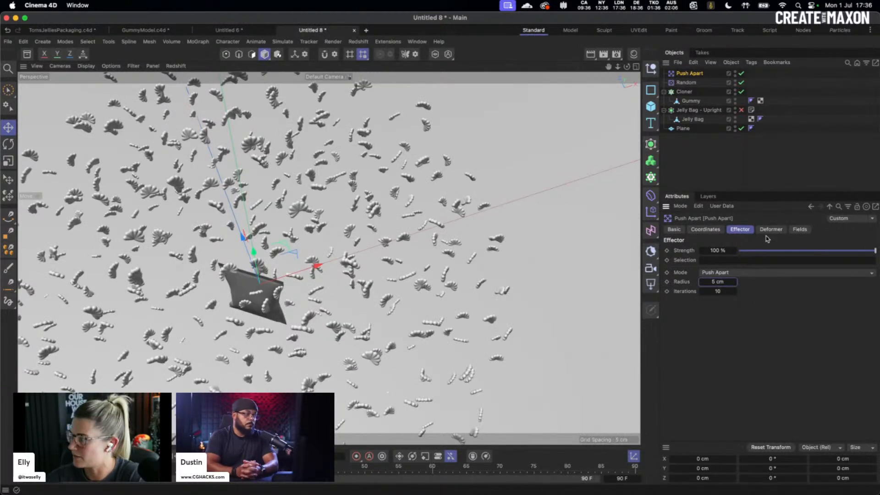
pyautogui.click(800, 229)
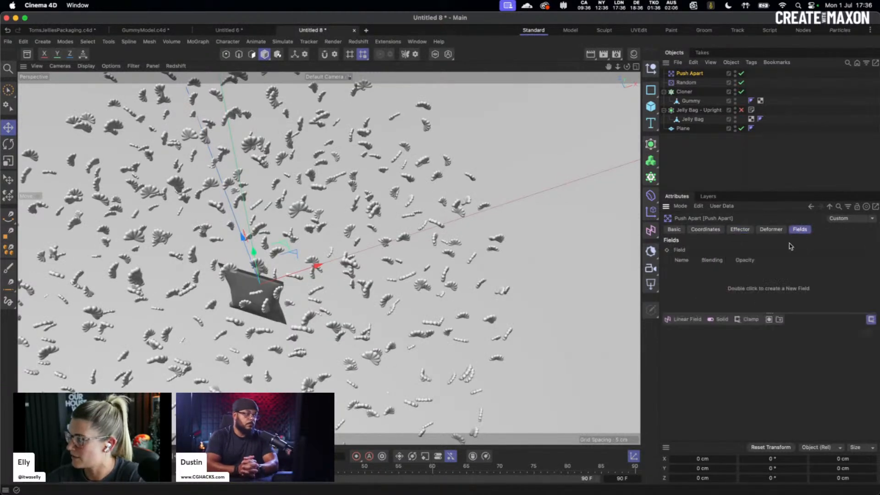
# - Add a Box Field narrowed to 5 cm on X, hide the clones, and switch to four views
pyautogui.click(689, 320)
pyautogui.click(696, 330)
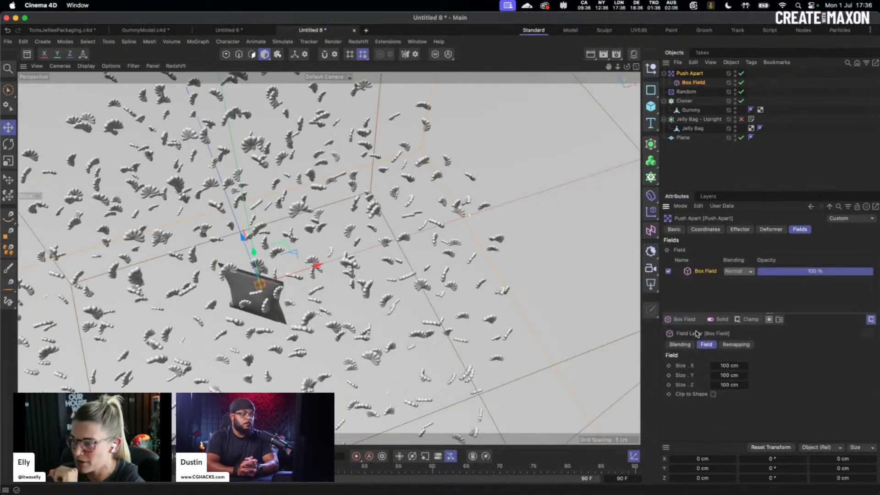
pyautogui.moveTo(729, 365); pyautogui.dragTo(673, 365)
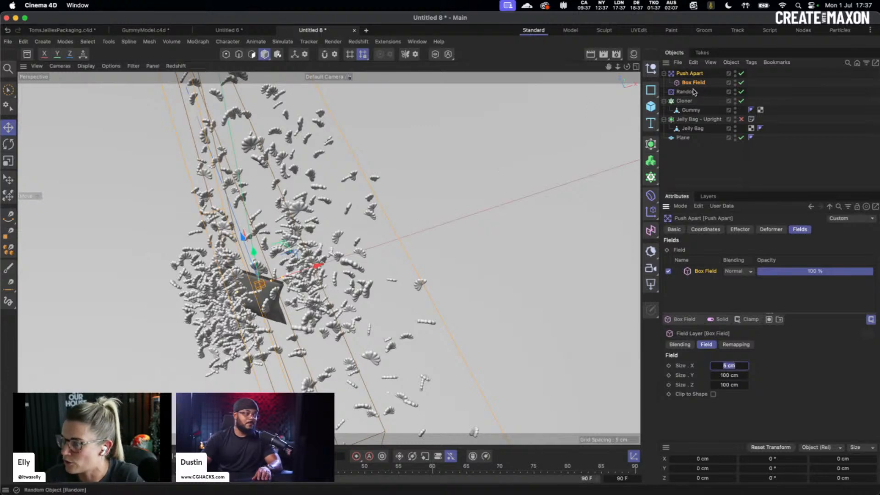
pyautogui.click(735, 99)
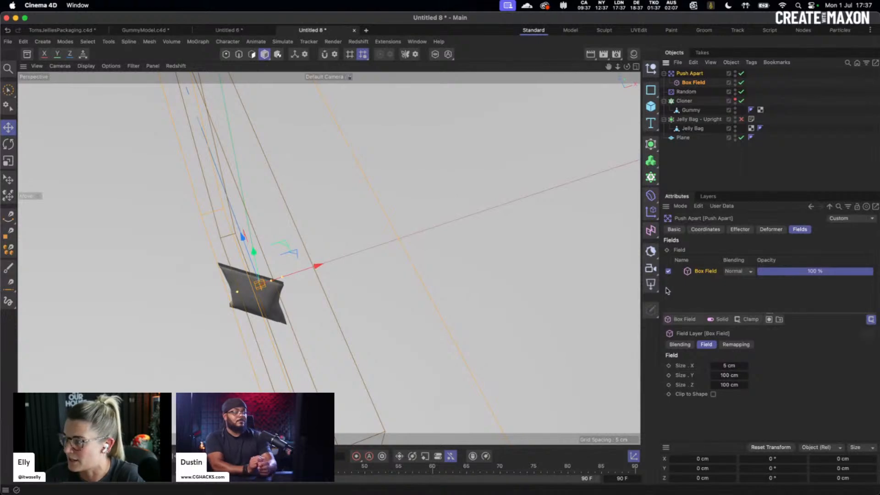
pyautogui.click(637, 67)
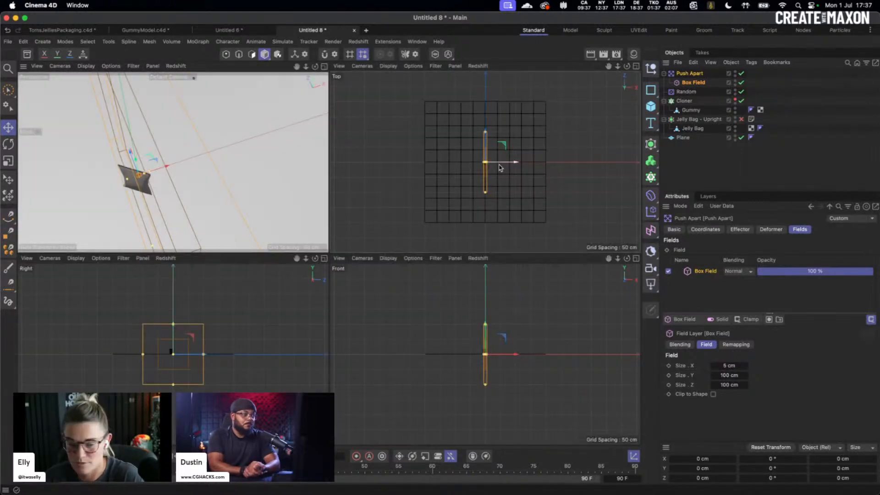
# - Try 5 cm Y and Z sizes on the Box Field, then check the Gummy and Jelly Bag dimensions
pyautogui.click(692, 82)
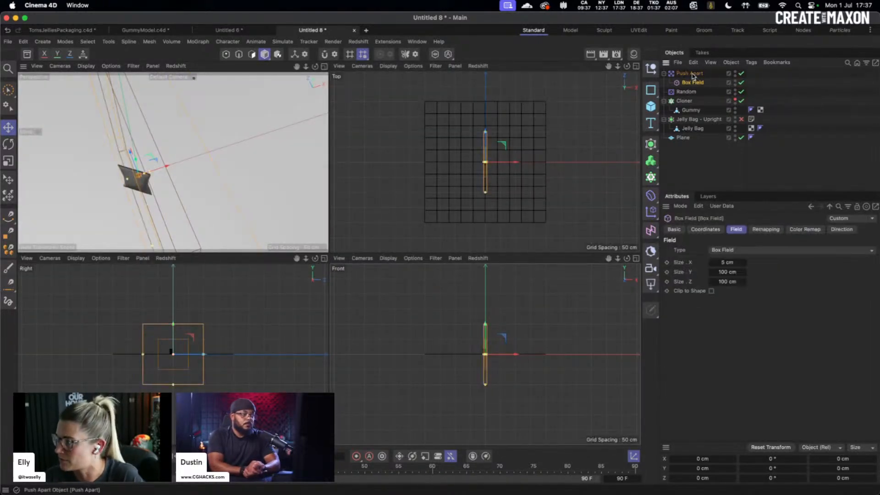
pyautogui.doubleClick(729, 271)
pyautogui.write('5')
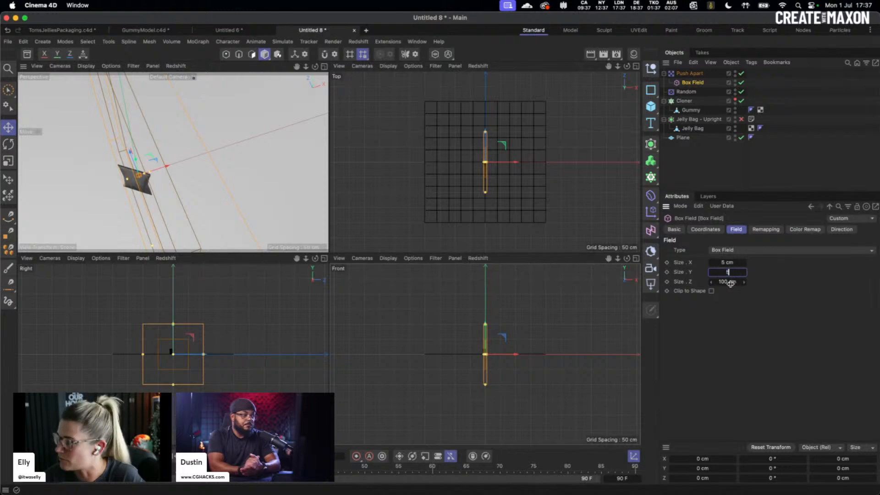
pyautogui.doubleClick(731, 282)
pyautogui.write('5')
pyautogui.press('Return')
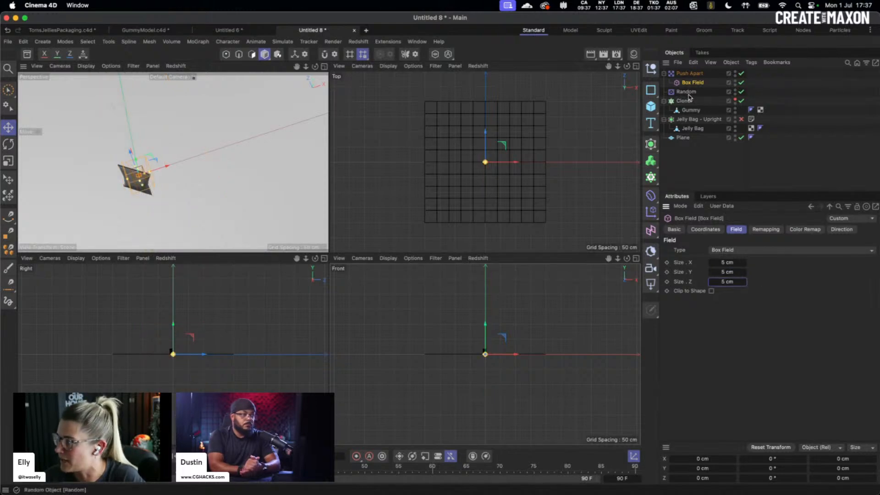
pyautogui.click(690, 111)
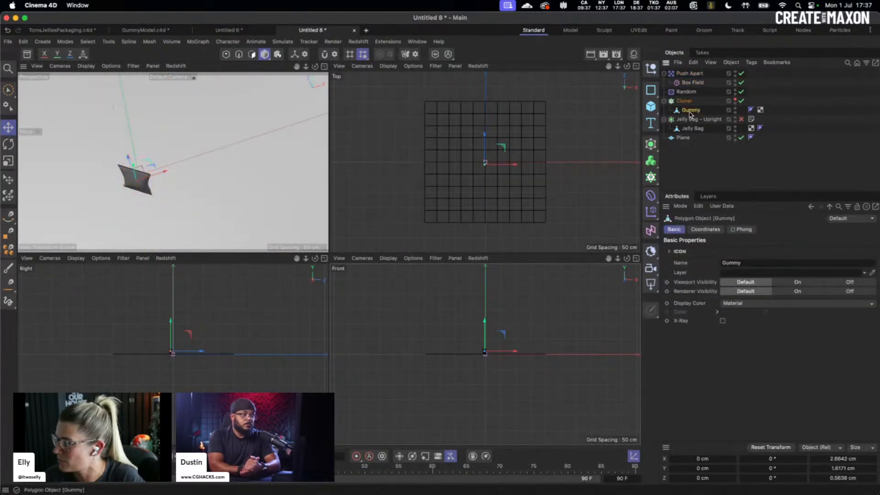
pyautogui.click(691, 129)
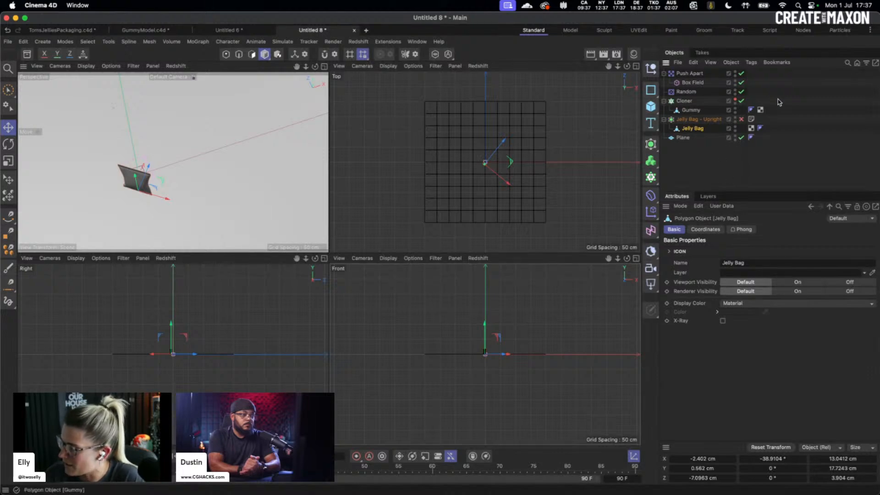
pyautogui.click(694, 84)
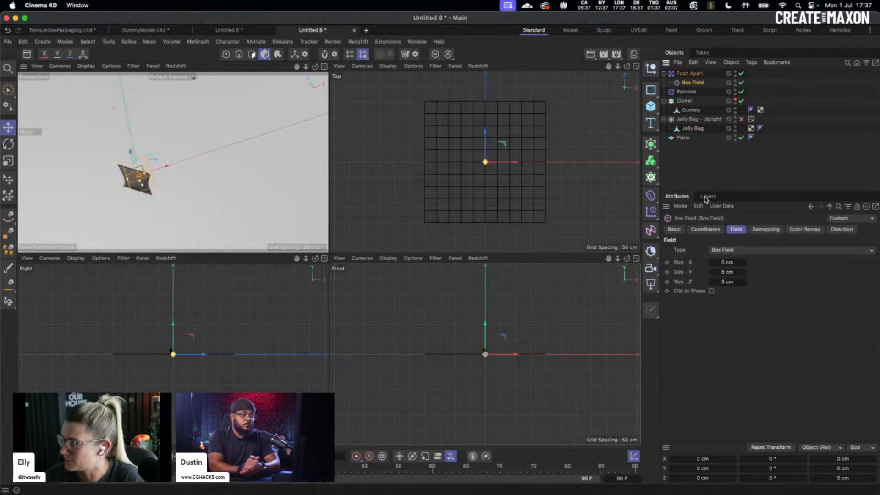
# - Set the Box Field size to 13 × 17 × 3 cm and zoom in on the bag
pyautogui.click(729, 263)
pyautogui.write('13')
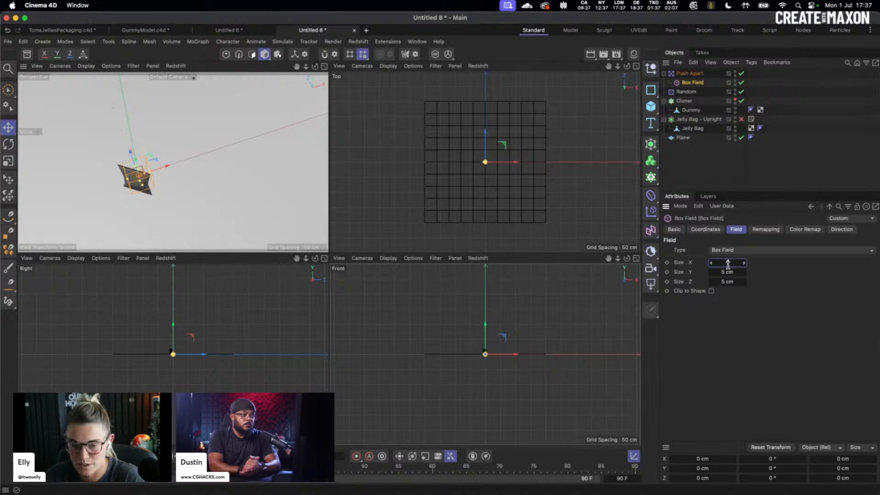
pyautogui.press('Return')
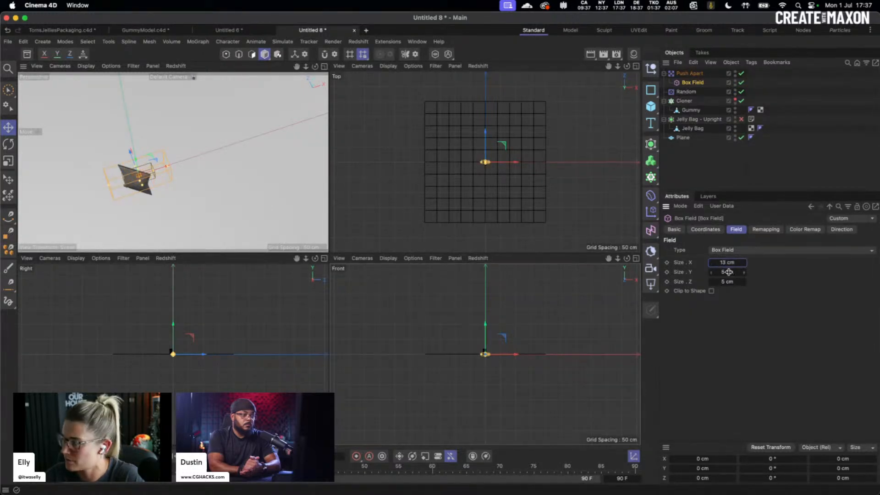
pyautogui.click(745, 274)
pyautogui.write('1')
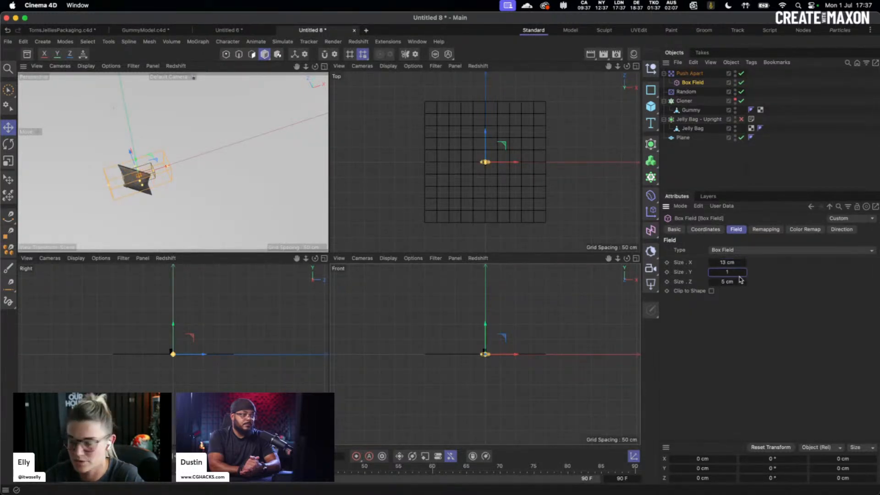
pyautogui.write('7')
pyautogui.press('Tab')
pyautogui.write('3')
pyautogui.press('Return')
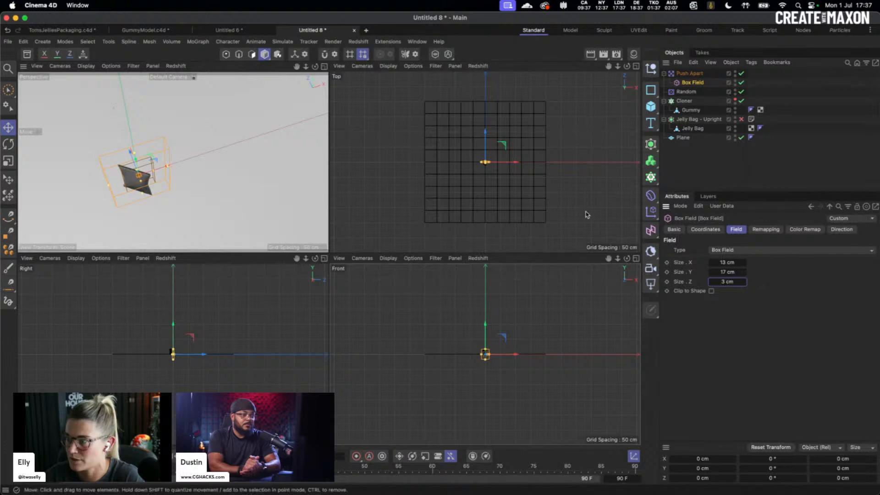
pyautogui.scroll(3, 495, 343)
pyautogui.scroll(6, 528, 343)
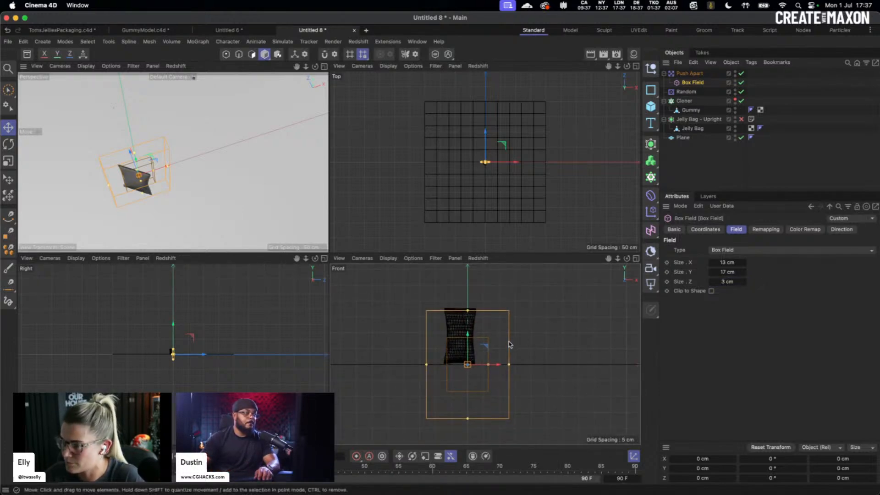
pyautogui.scroll(8, 512, 173)
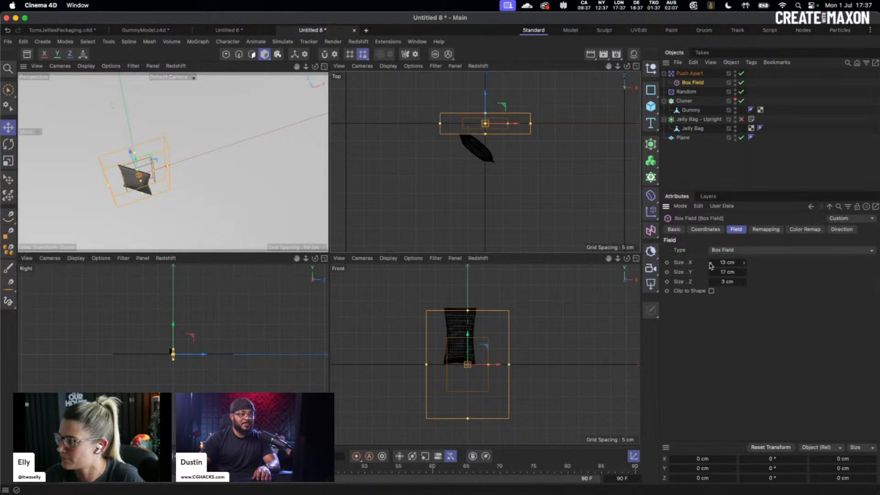
# - Resize the Box Field to 7 cm wide and 9 cm tall
pyautogui.moveTo(712, 266)
pyautogui.mouseDown()
pyautogui.moveTo(697, 266)
pyautogui.moveTo(712, 266)
pyautogui.moveTo(707, 276)
pyautogui.mouseUp()
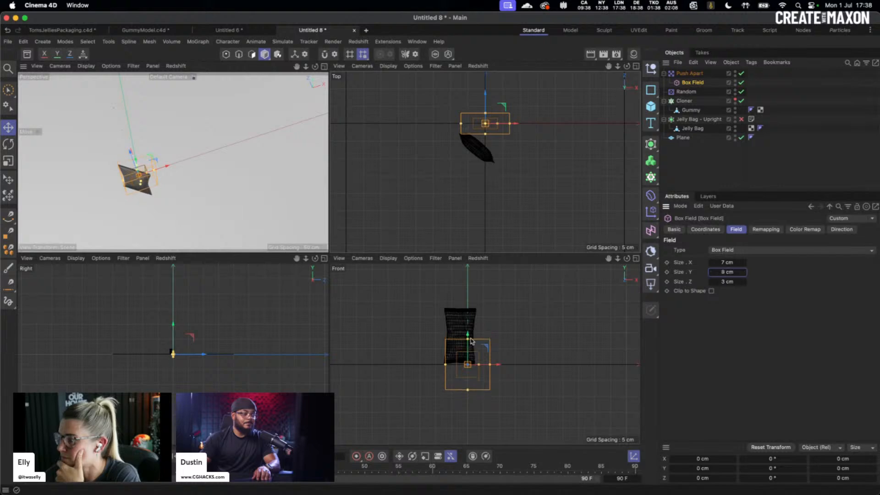
pyautogui.moveTo(469, 347); pyautogui.dragTo(469, 318)
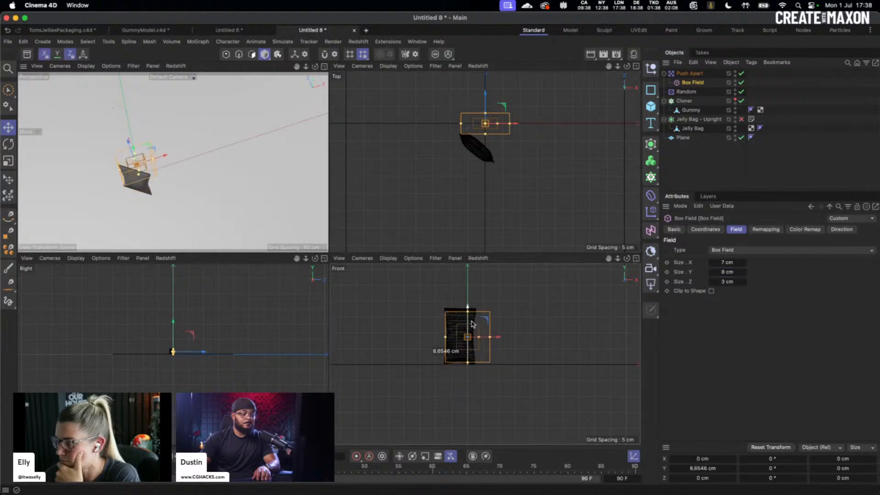
pyautogui.click(743, 270)
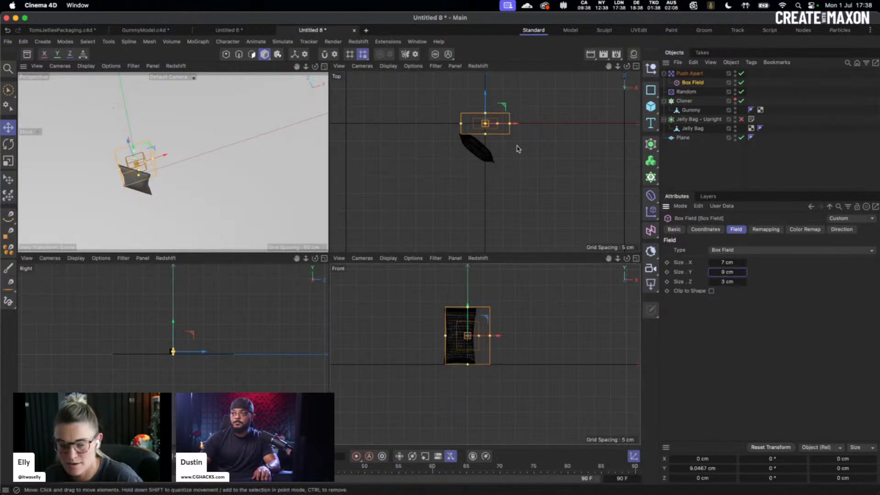
# - Move and rotate the Box Field about -41° over the tilted bag, then maximize the Perspective view
pyautogui.moveTo(514, 129); pyautogui.dragTo(508, 186)
pyautogui.press('r')
pyautogui.press('e')
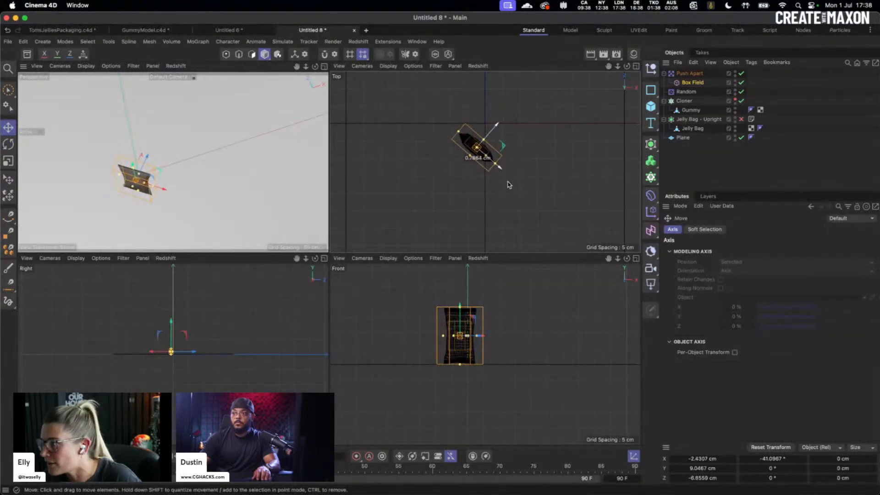
pyautogui.moveTo(476, 338); pyautogui.dragTo(470, 337)
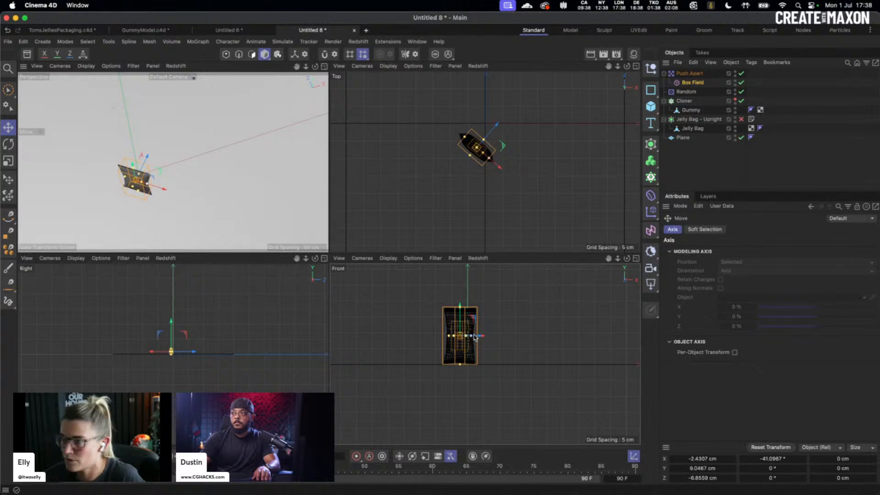
pyautogui.moveTo(490, 159); pyautogui.dragTo(494, 162)
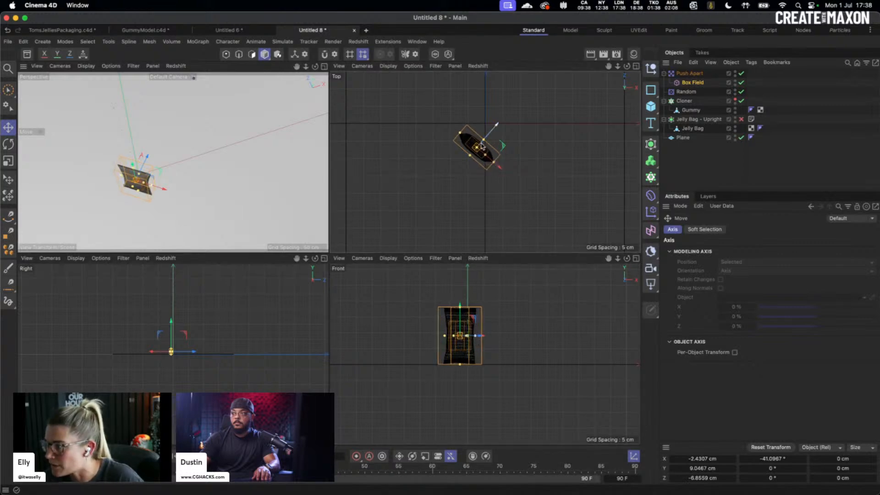
pyautogui.click(324, 65)
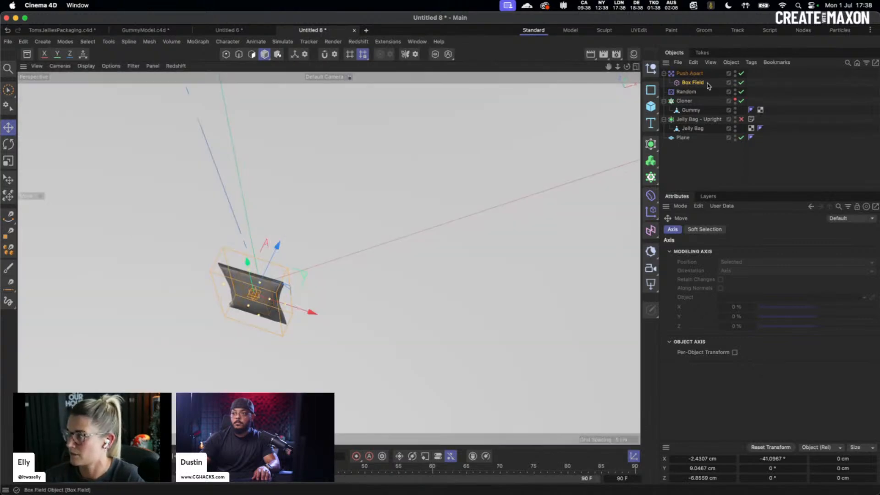
# - Re-enable the Cloner so the gummy clones reappear above the plane
pyautogui.click(738, 100)
pyautogui.click(245, 283)
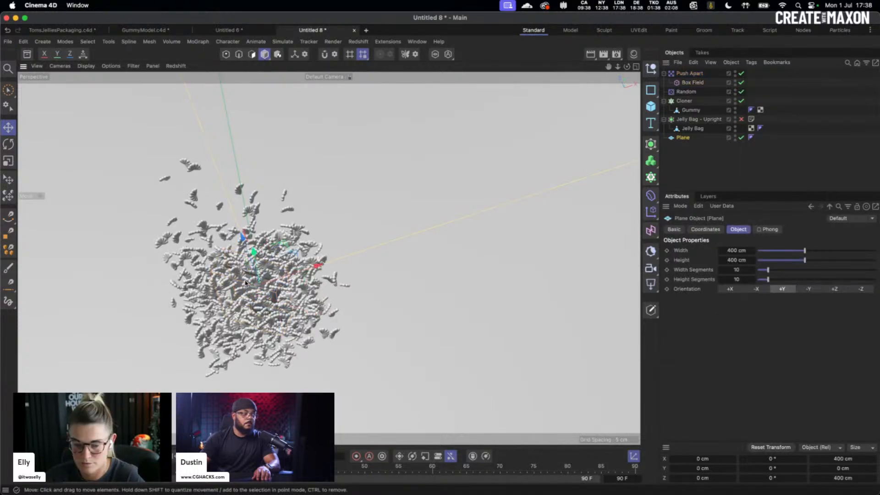
pyautogui.keyDown('alt'); pyautogui.moveTo(245, 283); pyautogui.dragTo(247, 243); pyautogui.keyUp('alt')
pyautogui.scroll(5, 242, 263)
pyautogui.scroll(-4, 301, 312)
pyautogui.keyDown('alt'); pyautogui.moveTo(299, 321); pyautogui.dragTo(283, 274, button='middle'); pyautogui.keyUp('alt')
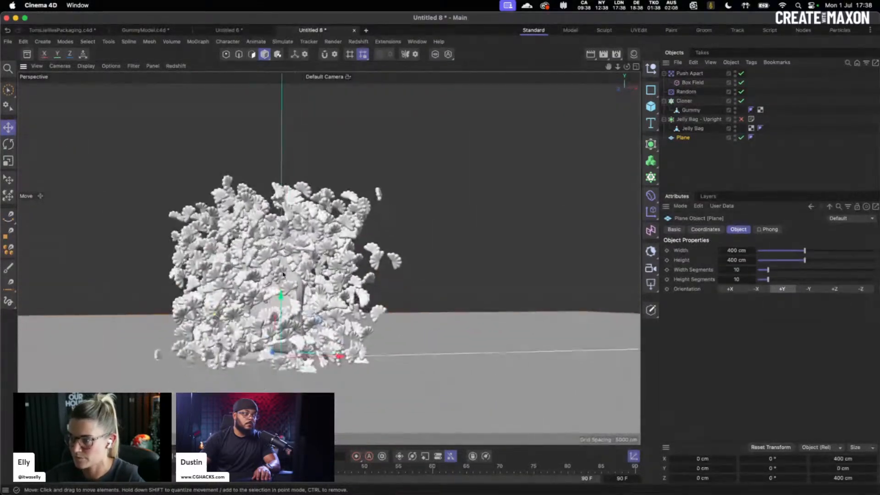
pyautogui.keyDown('alt'); pyautogui.moveTo(283, 274); pyautogui.dragTo(504, 115); pyautogui.keyUp('alt')
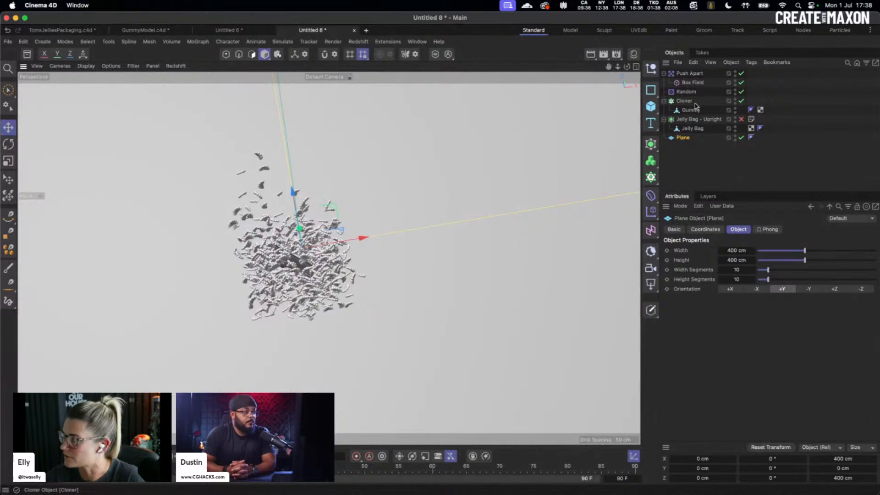
# - Set the Push Apart radius to 4 cm
pyautogui.click(689, 73)
pyautogui.click(709, 271)
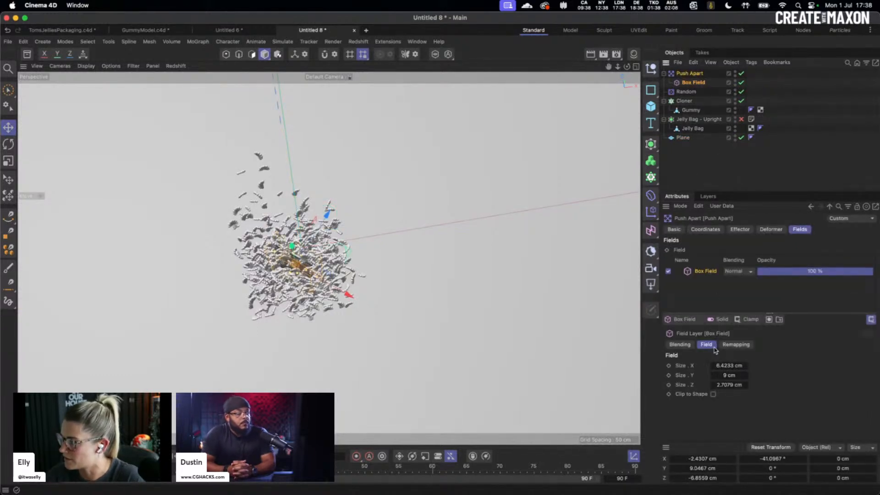
pyautogui.click(740, 229)
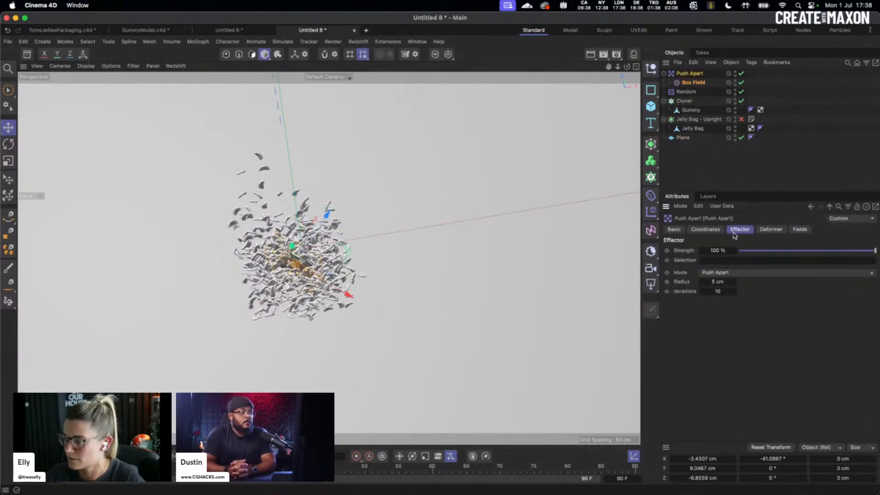
pyautogui.click(714, 282)
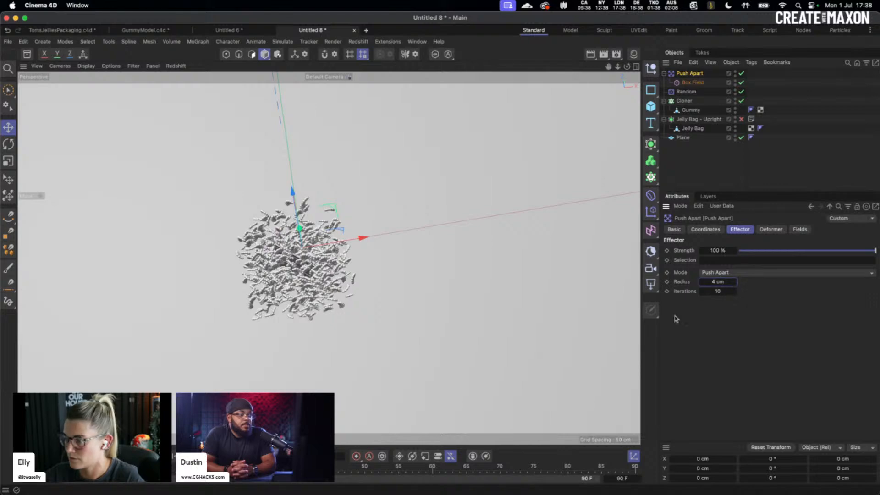
pyautogui.moveTo(404, 239)
pyautogui.keyDown('alt'); pyautogui.mouseDown()
pyautogui.moveTo(394, 216)
pyautogui.moveTo(381, 210)
pyautogui.moveTo(375, 227)
pyautogui.mouseUp(); pyautogui.keyUp('alt')
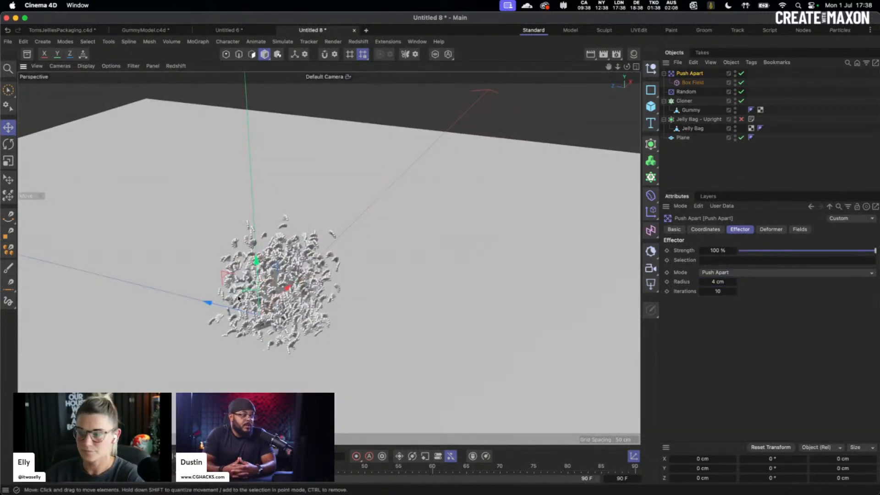
pyautogui.moveTo(285, 268)
pyautogui.keyDown('alt'); pyautogui.mouseDown()
pyautogui.moveTo(264, 265)
pyautogui.moveTo(288, 226)
pyautogui.moveTo(287, 280)
pyautogui.mouseUp(); pyautogui.keyUp('alt')
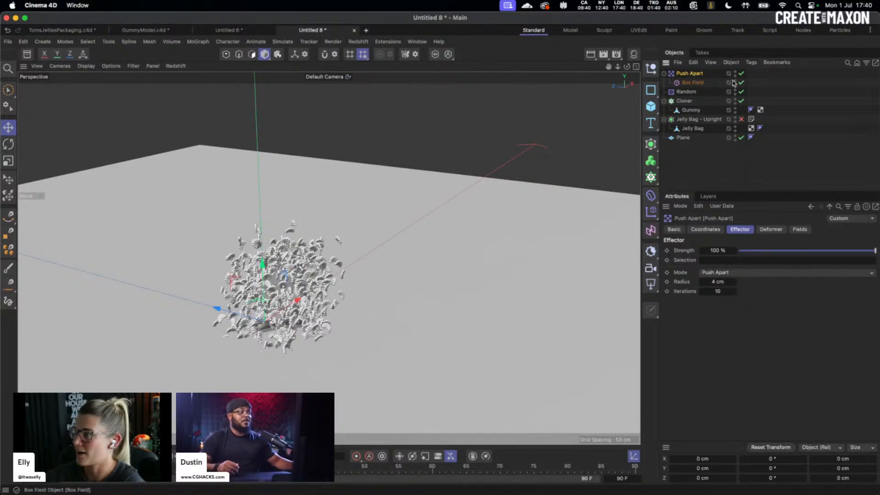
# - Hide the plane and lower Jelly Bag - Upright below the gummies
pyautogui.click(742, 138)
pyautogui.click(700, 119)
pyautogui.moveTo(262, 264); pyautogui.dragTo(257, 353)
pyautogui.keyDown('alt'); pyautogui.moveTo(294, 339); pyautogui.dragTo(302, 292); pyautogui.keyUp('alt')
# - Delete the old Push Apart and squash the cloner's Y spacing to 0.7181 cm
pyautogui.click(690, 73)
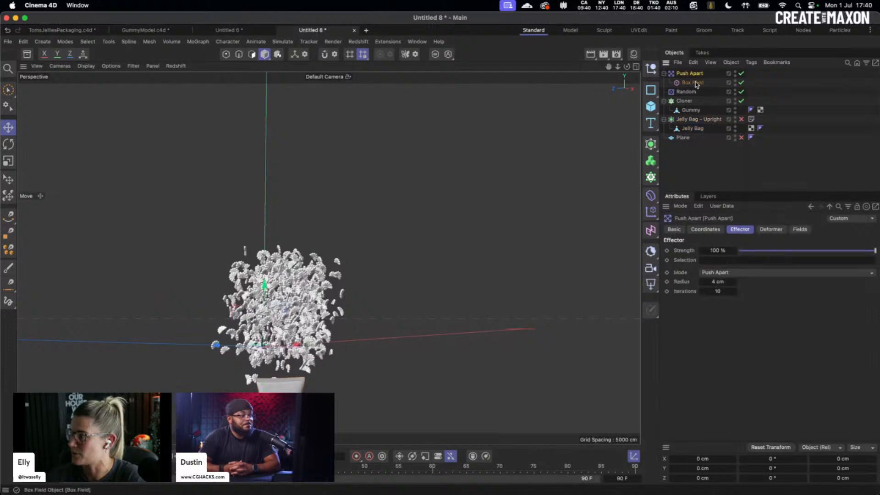
pyautogui.press('Delete')
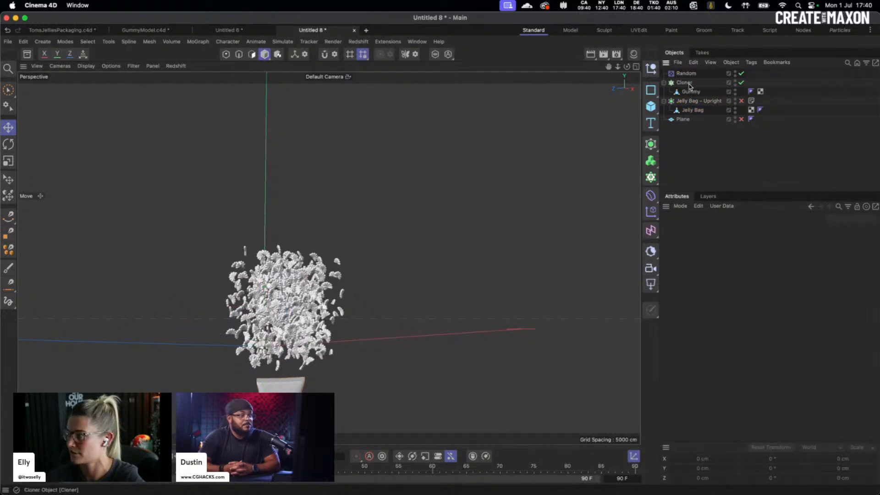
pyautogui.click(685, 84)
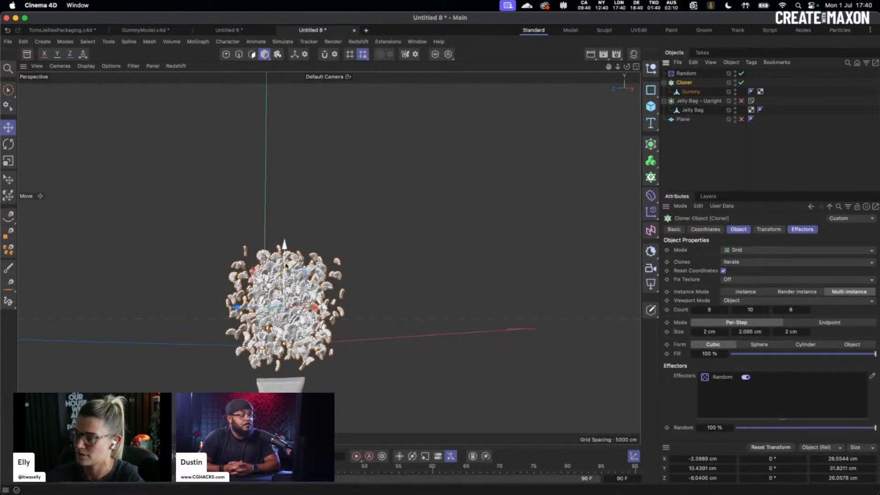
pyautogui.moveTo(284, 274); pyautogui.dragTo(309, 302)
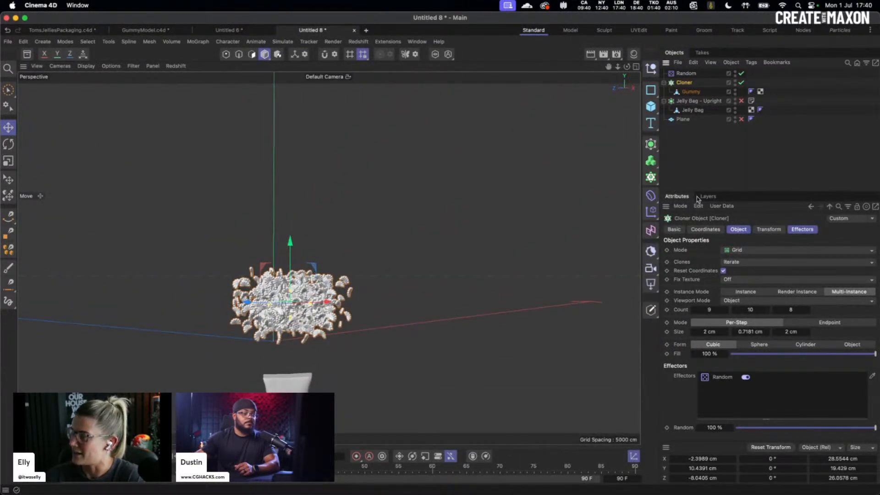
# - Add a new Push Apart effector to the cloner
pyautogui.click(648, 200)
pyautogui.click(685, 177)
pyautogui.keyDown('alt'); pyautogui.moveTo(317, 277); pyautogui.dragTo(316, 352); pyautogui.keyUp('alt')
pyautogui.keyDown('alt'); pyautogui.moveTo(360, 240); pyautogui.dragTo(363, 205); pyautogui.keyUp('alt')
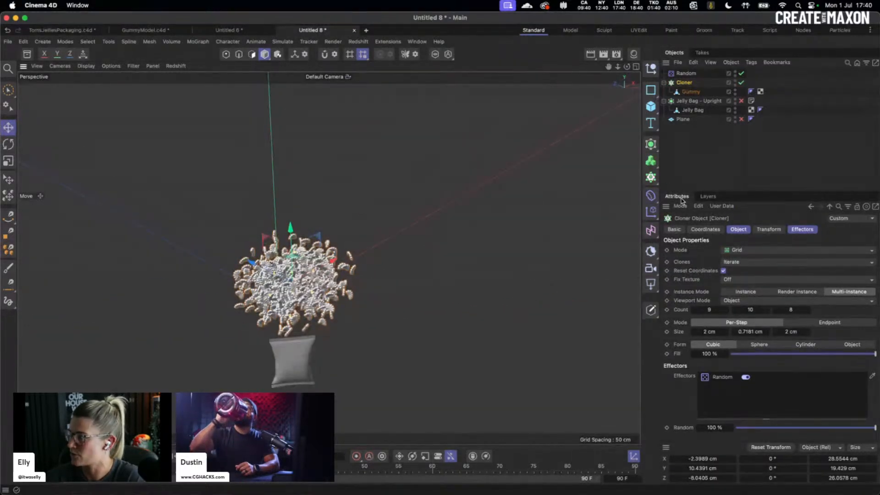
pyautogui.click(651, 212)
pyautogui.click(740, 259)
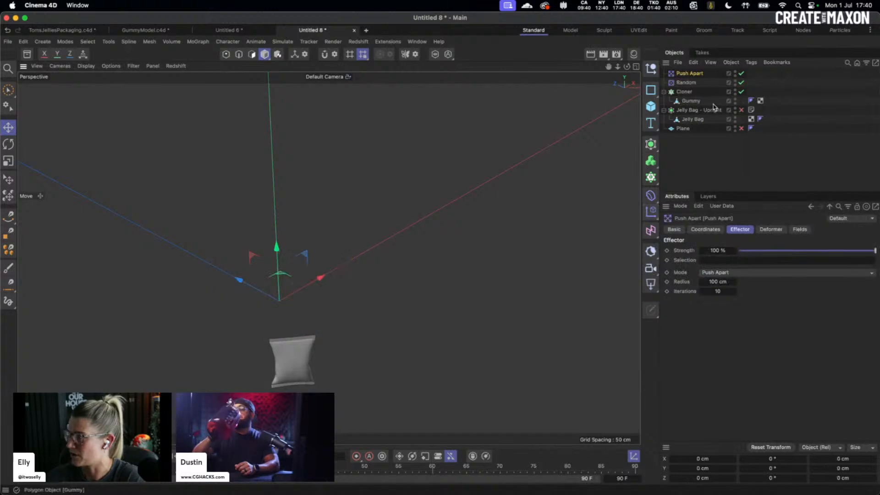
# - Step the new Push Apart radius through 0.2, 0.5 and 1 cm up to 2 cm
pyautogui.click(718, 281)
pyautogui.write('0.2')
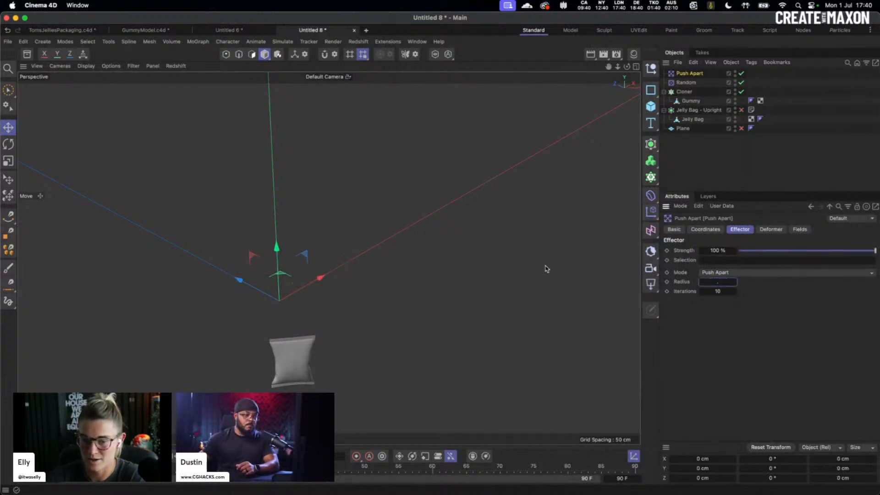
pyautogui.press('Return')
pyautogui.click(717, 282)
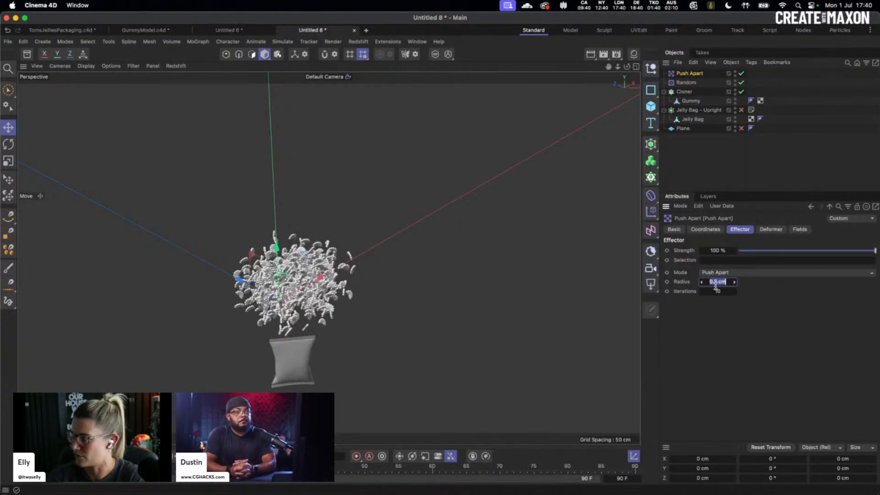
pyautogui.write('0.5')
pyautogui.press('Return')
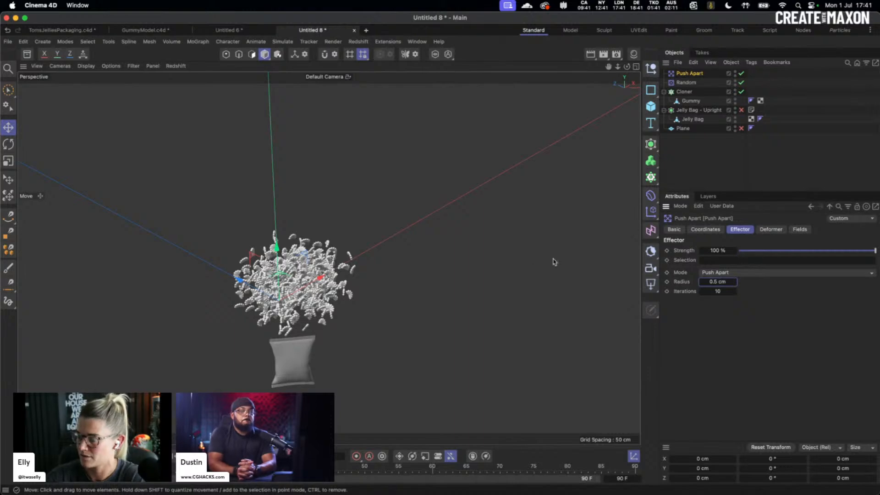
pyautogui.click(718, 281)
pyautogui.write('1')
pyautogui.press('Return')
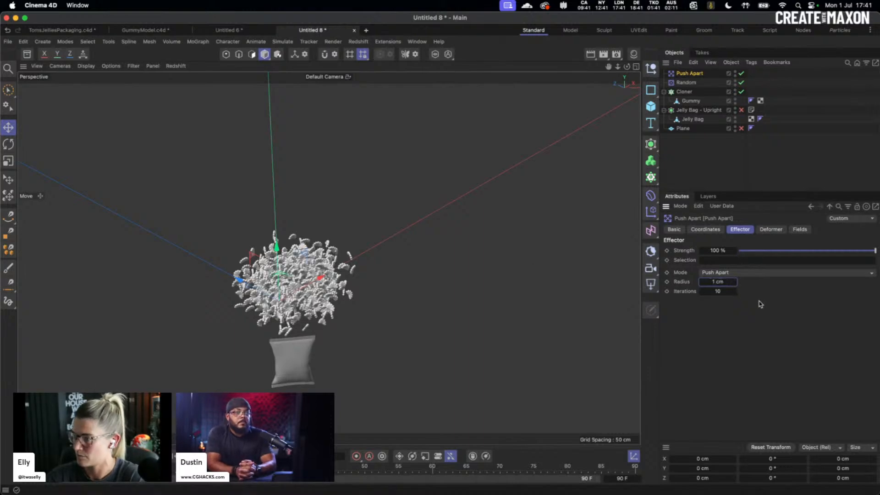
pyautogui.click(724, 282)
pyautogui.write('2')
pyautogui.press('Return')
pyautogui.keyDown('alt'); pyautogui.moveTo(293, 303); pyautogui.dragTo(330, 242); pyautogui.keyUp('alt')
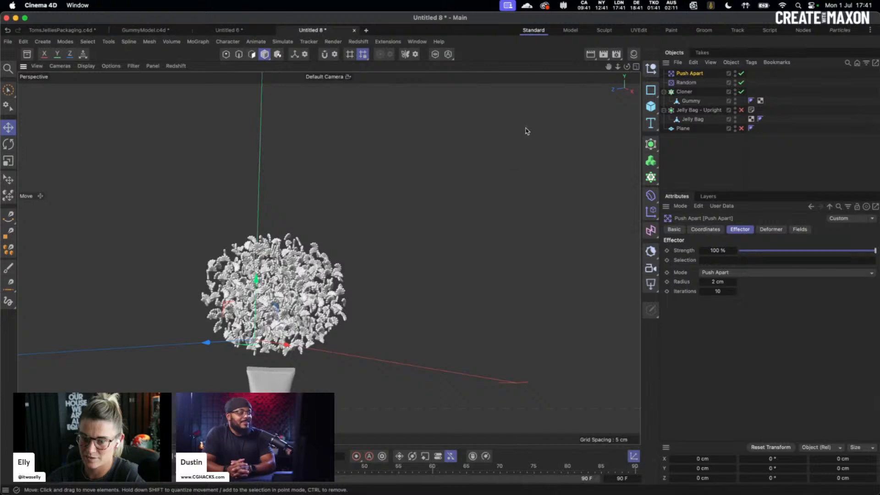
pyautogui.moveTo(347, 309)
pyautogui.keyDown('alt'); pyautogui.mouseDown()
pyautogui.moveTo(344, 298)
pyautogui.moveTo(343, 383)
pyautogui.moveTo(370, 307)
pyautogui.mouseUp(); pyautogui.keyUp('alt')
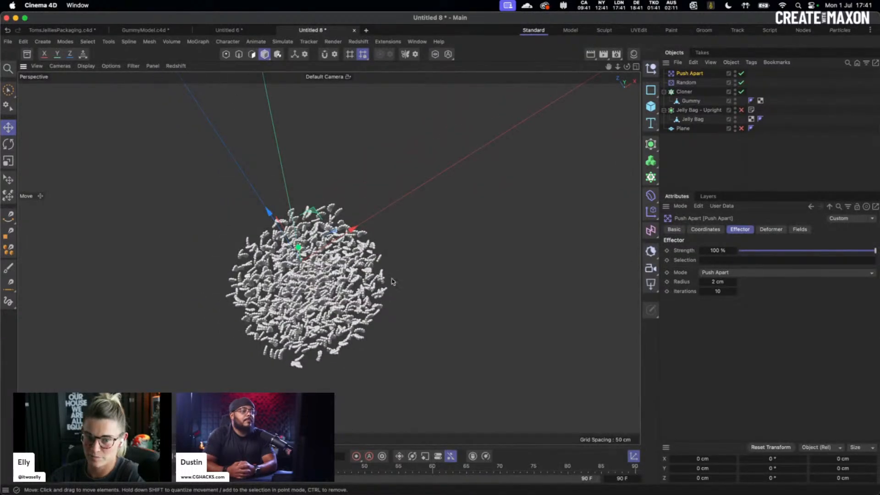
# - Select the Random effector and show its transform parameters
pyautogui.click(687, 93)
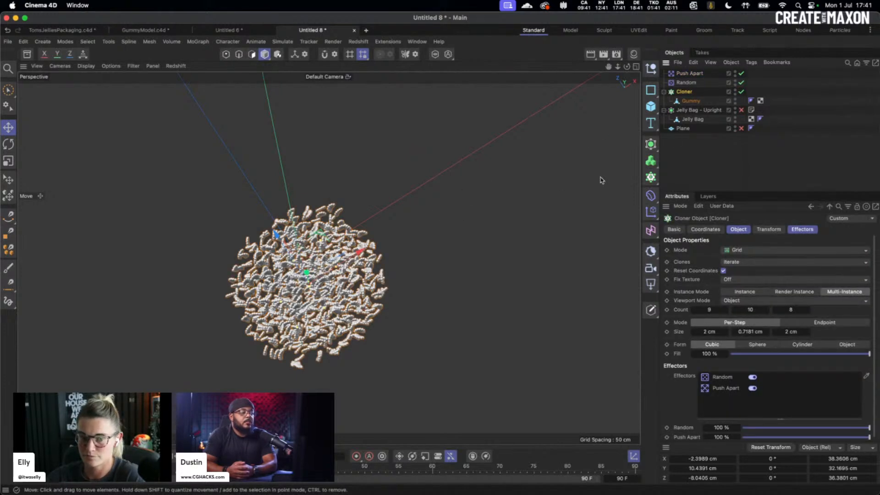
pyautogui.click(701, 83)
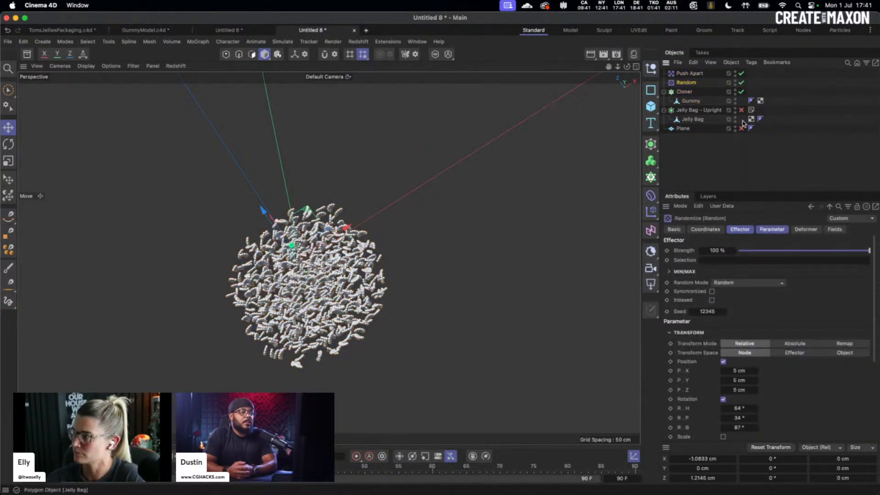
pyautogui.keyDown('shift'); pyautogui.click(744, 231); pyautogui.keyUp('shift')
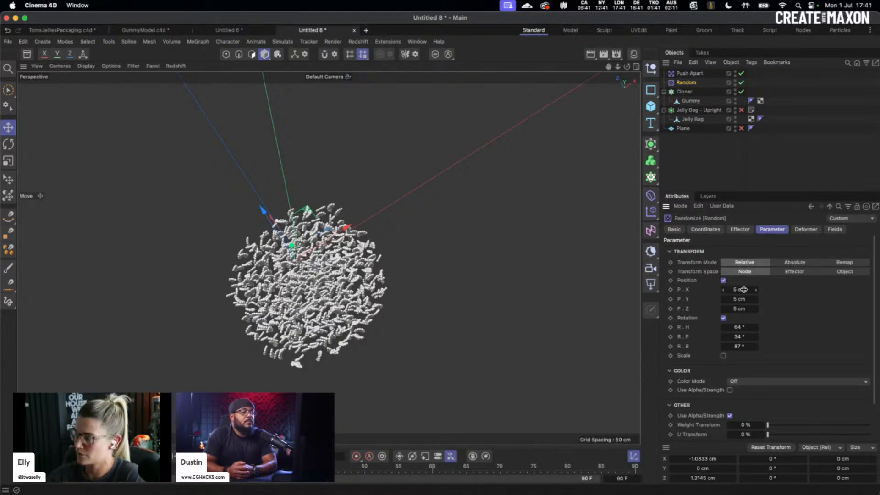
# - Set the Random effector's position spread to 2 cm on X, Y and Z
pyautogui.click(743, 289)
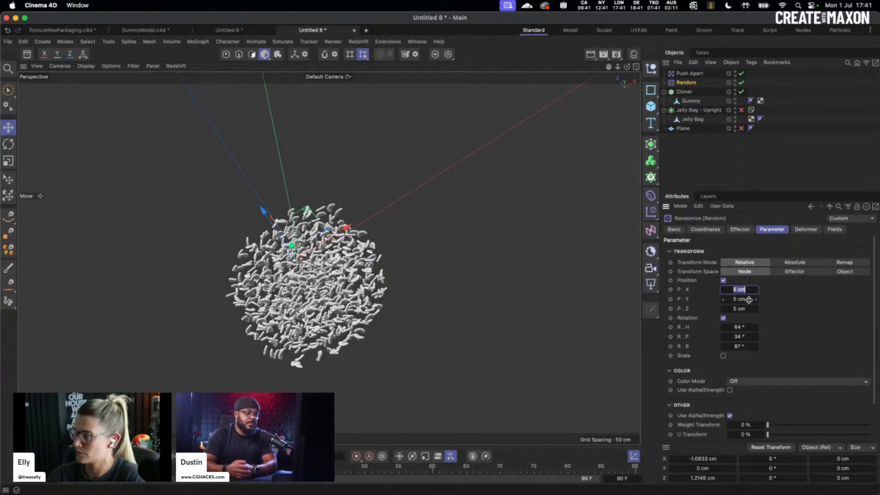
pyautogui.write('2')
pyautogui.press('Tab')
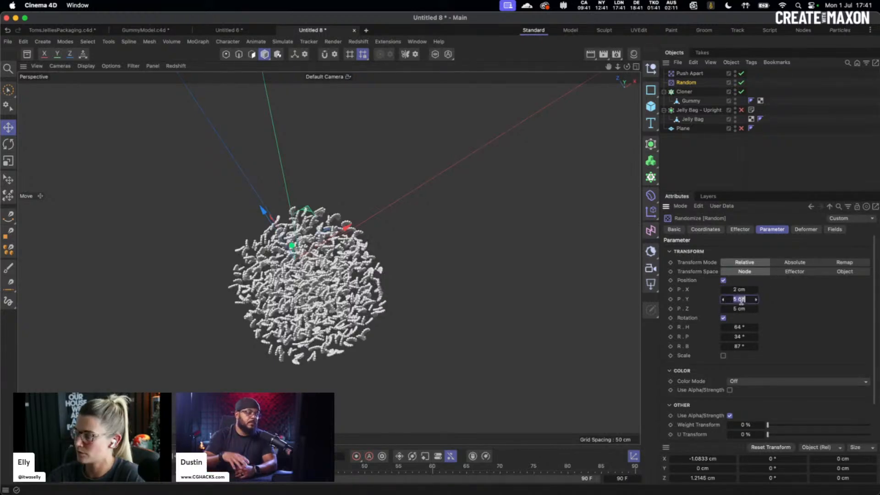
pyautogui.write('2')
pyautogui.press('Tab')
pyautogui.write('2')
pyautogui.press('Return')
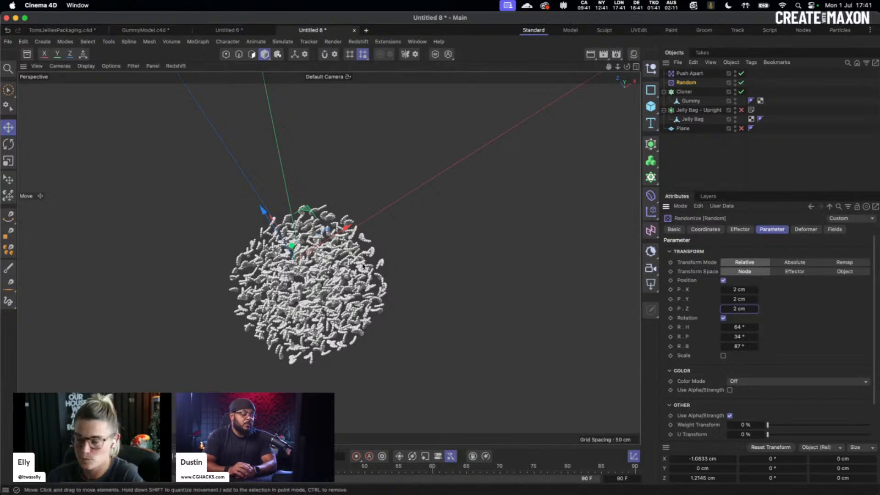
# - Enable the Plane and lower it just below the gummy cluster
pyautogui.moveTo(363, 266)
pyautogui.keyDown('alt'); pyautogui.mouseDown()
pyautogui.moveTo(301, 220)
pyautogui.moveTo(316, 161)
pyautogui.moveTo(301, 192)
pyautogui.moveTo(397, 234)
pyautogui.mouseUp(); pyautogui.keyUp('alt')
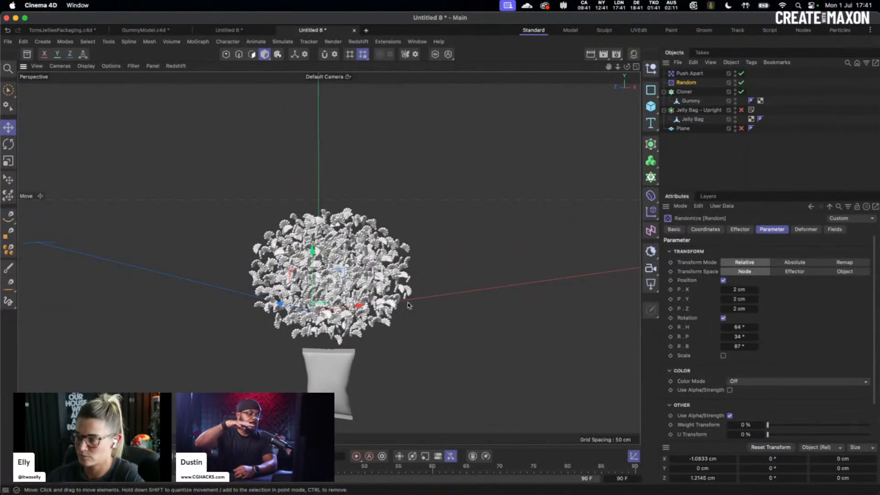
pyautogui.keyDown('alt'); pyautogui.moveTo(408, 305); pyautogui.dragTo(403, 275); pyautogui.keyUp('alt')
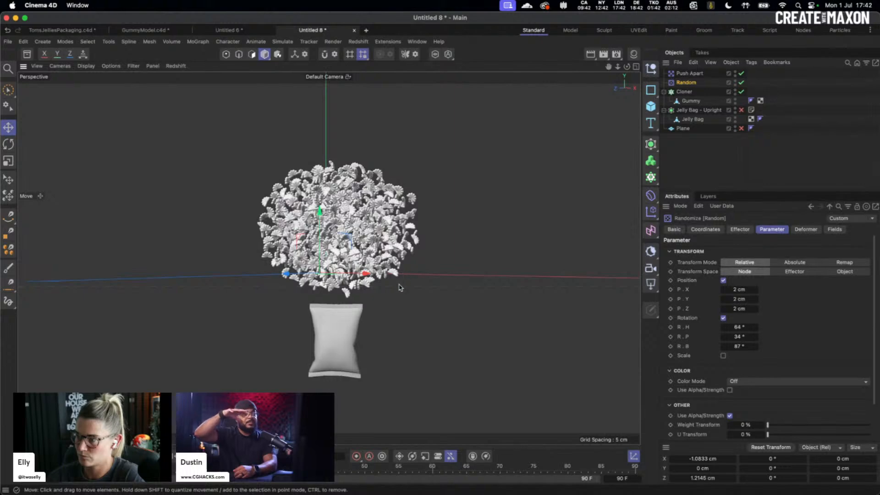
pyautogui.click(741, 128)
pyautogui.keyDown('alt'); pyautogui.moveTo(330, 225); pyautogui.dragTo(349, 248); pyautogui.keyUp('alt')
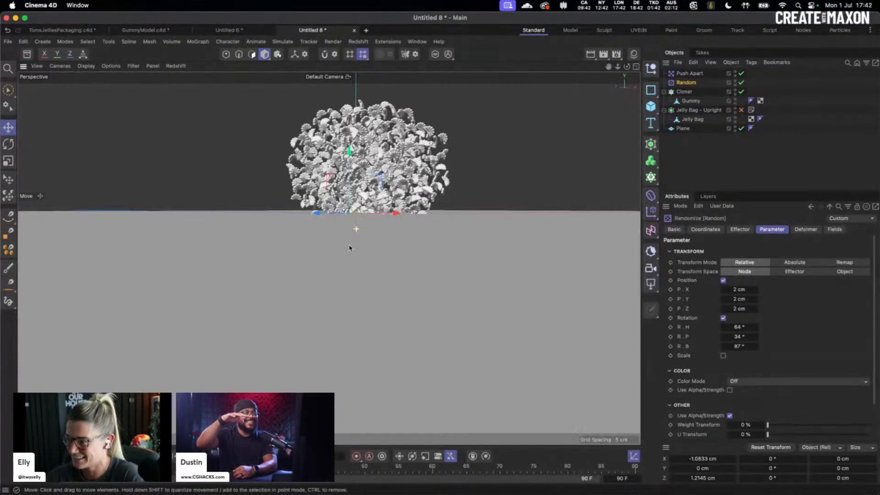
pyautogui.keyDown('alt'); pyautogui.moveTo(350, 248); pyautogui.dragTo(318, 265, button='middle'); pyautogui.keyUp('alt')
pyautogui.moveTo(326, 174)
pyautogui.mouseDown()
pyautogui.moveTo(329, 218)
pyautogui.moveTo(328, 188)
pyautogui.mouseUp()
pyautogui.press('super+z')
pyautogui.click(684, 129)
pyautogui.click(456, 182)
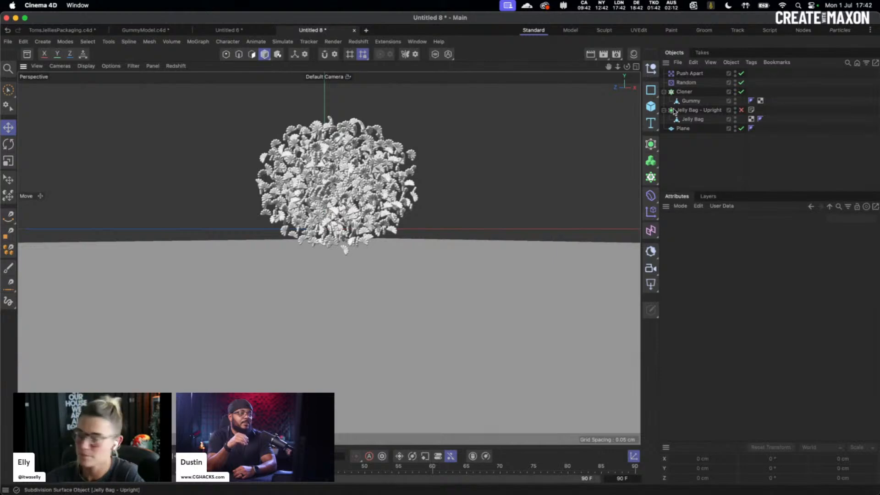
# - Add a Collider tag to the Plane
pyautogui.rightClick(693, 130)
pyautogui.moveTo(691, 127)
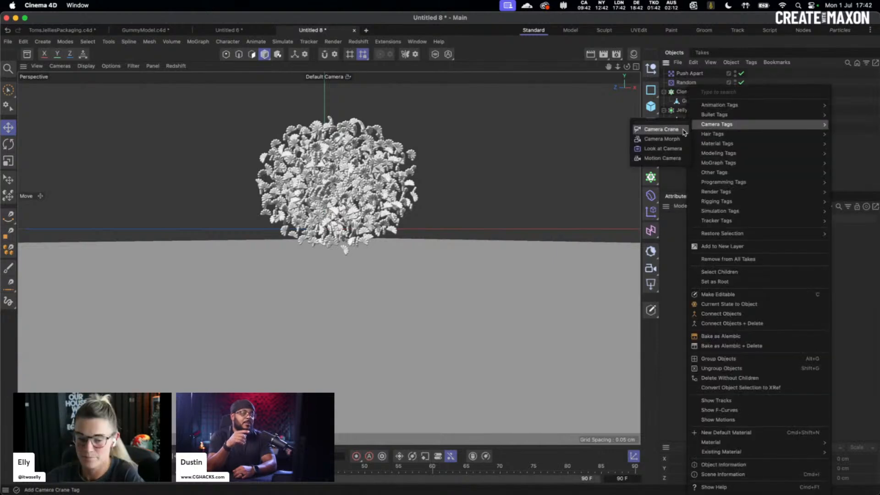
pyautogui.click(678, 181)
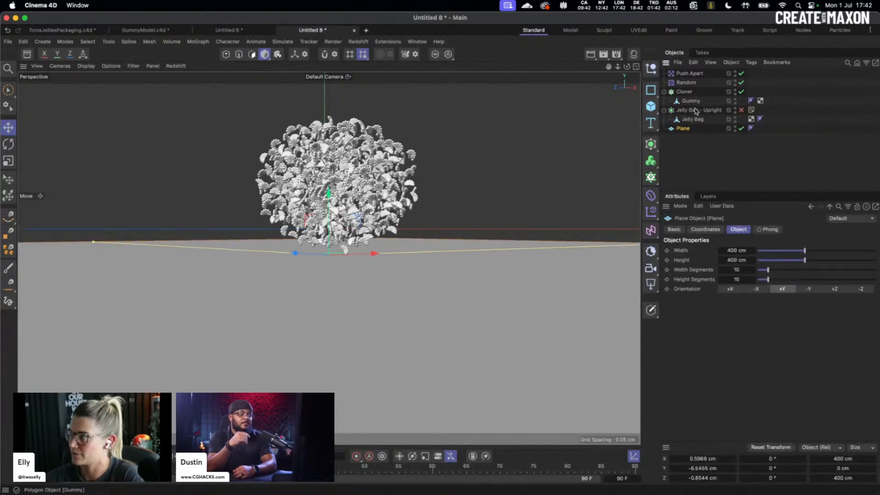
pyautogui.rightClick(680, 130)
pyautogui.write('col')
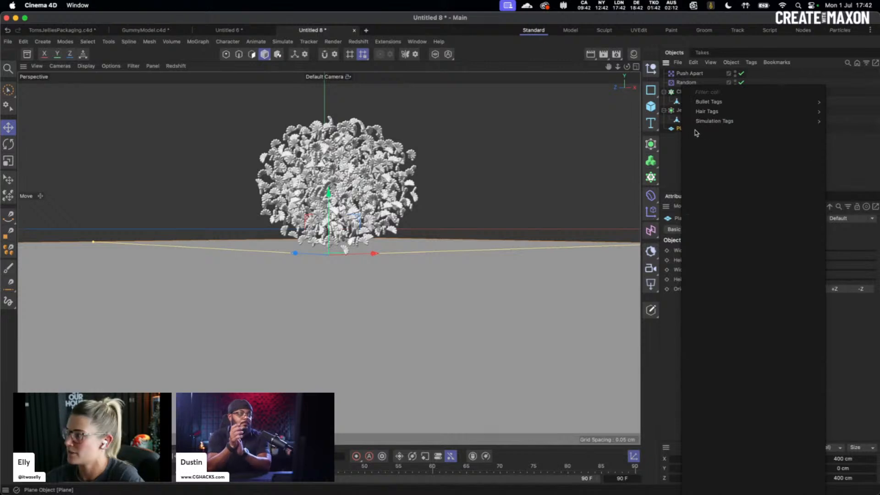
pyautogui.moveTo(708, 122)
pyautogui.click(840, 122)
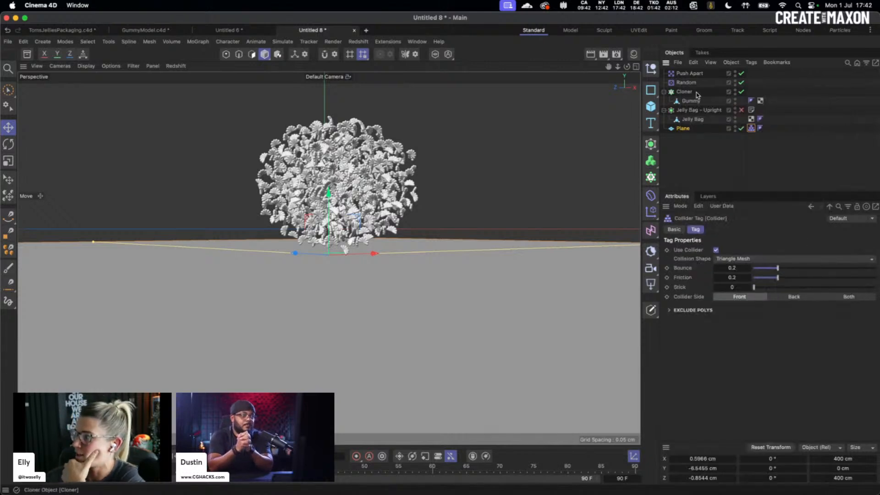
# - Add a Collider tag to the Jelly Bag
pyautogui.click(693, 121)
pyautogui.rightClick(697, 122)
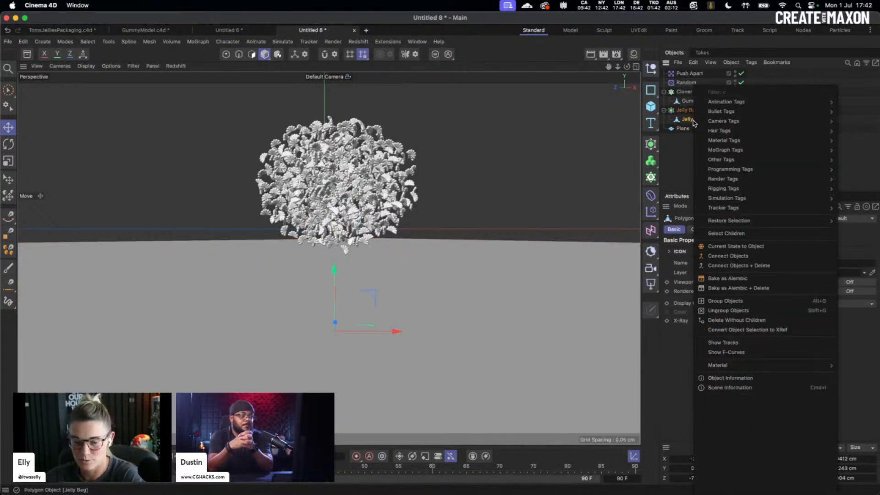
pyautogui.write('coll')
pyautogui.moveTo(723, 125)
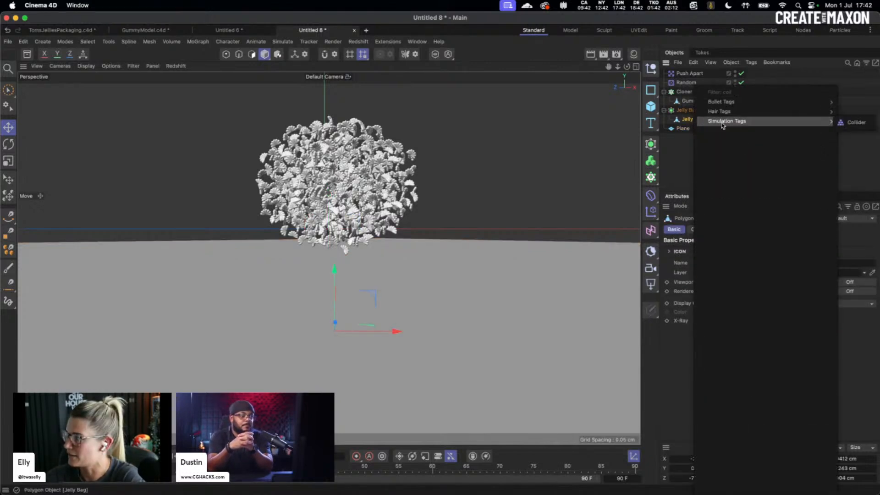
pyautogui.click(852, 122)
# - Give the Cloner a Rigid Body tag
pyautogui.click(686, 92)
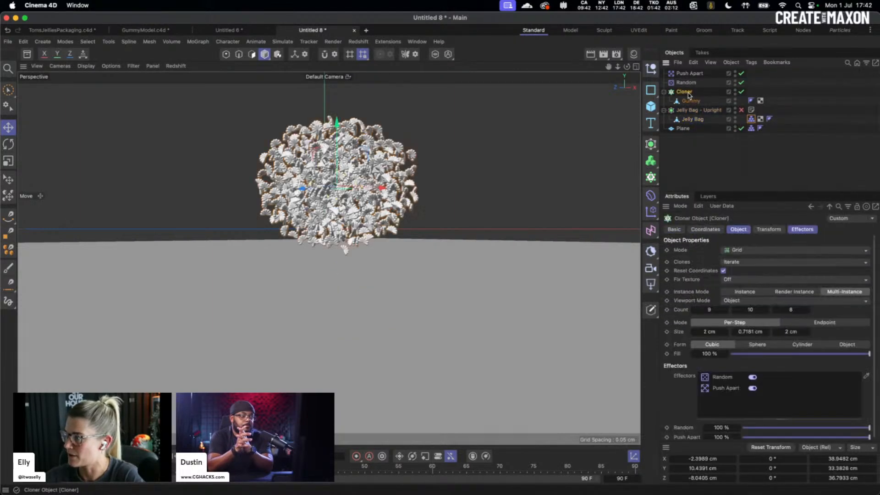
pyautogui.rightClick(684, 93)
pyautogui.write('rigid')
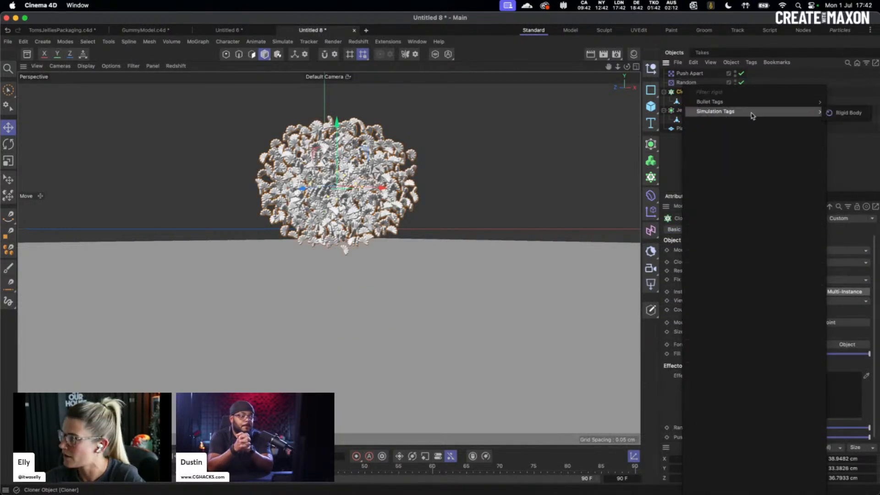
pyautogui.click(846, 116)
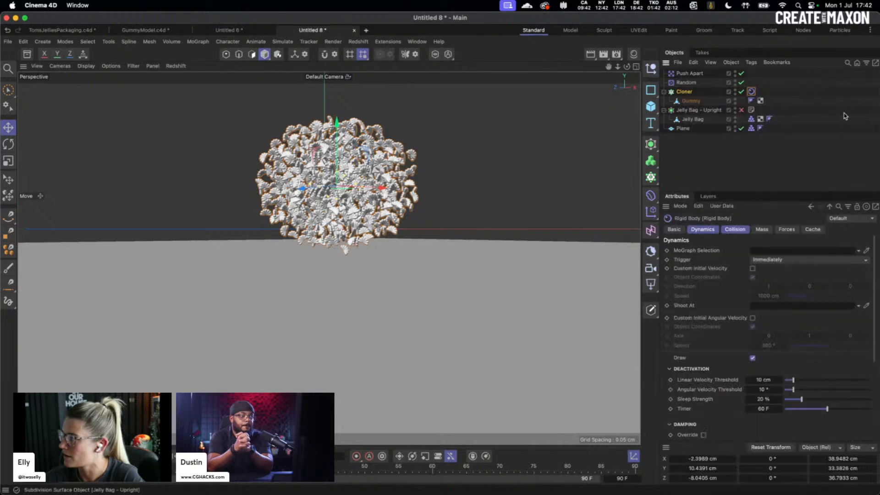
pyautogui.click(713, 167)
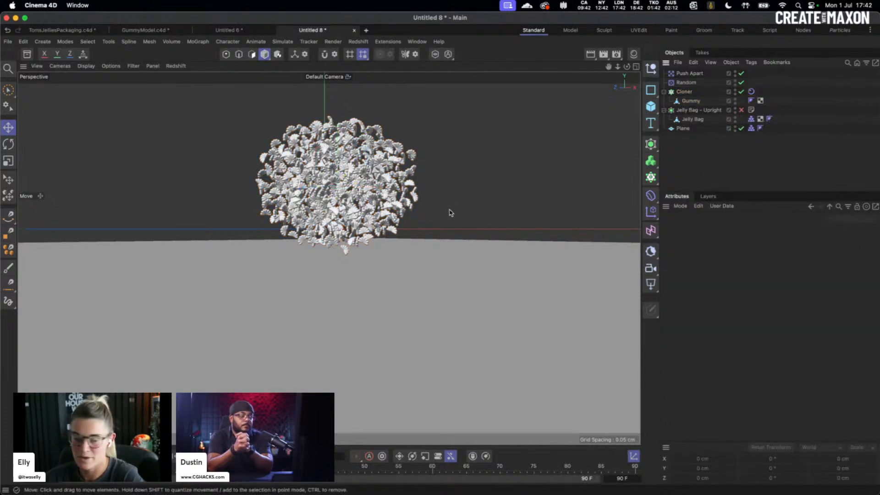
# - In four-view layout, set the Cloner's Y count to 9 and lower it to about 9.2 cm
pyautogui.keyDown('alt'); pyautogui.moveTo(430, 214); pyautogui.dragTo(433, 207); pyautogui.keyUp('alt')
pyautogui.keyDown('alt'); pyautogui.moveTo(432, 208); pyautogui.dragTo(331, 217, button='right'); pyautogui.keyUp('alt')
pyautogui.keyDown('alt'); pyautogui.moveTo(331, 228); pyautogui.dragTo(339, 266); pyautogui.keyUp('alt')
pyautogui.press('h')
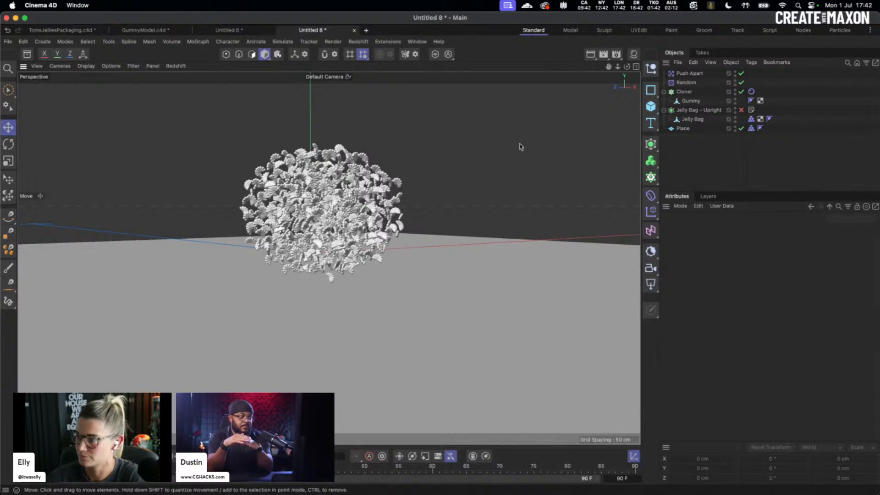
pyautogui.click(685, 91)
pyautogui.click(634, 67)
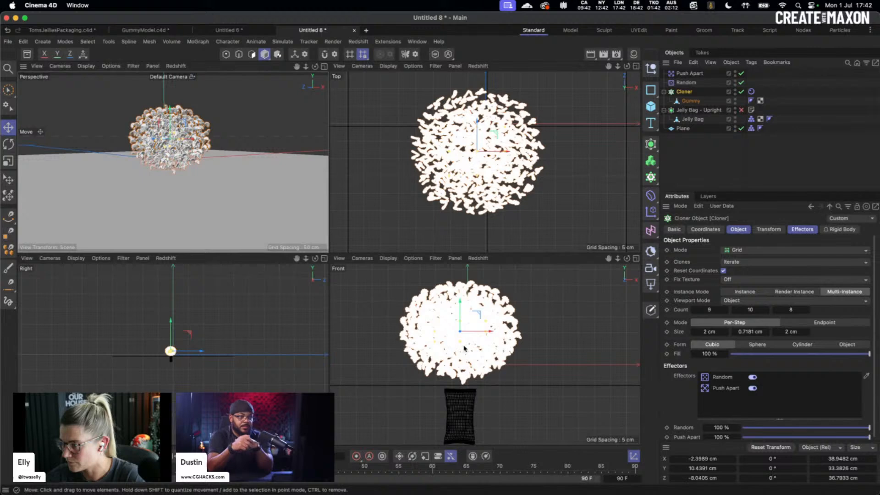
pyautogui.moveTo(461, 308); pyautogui.dragTo(461, 307)
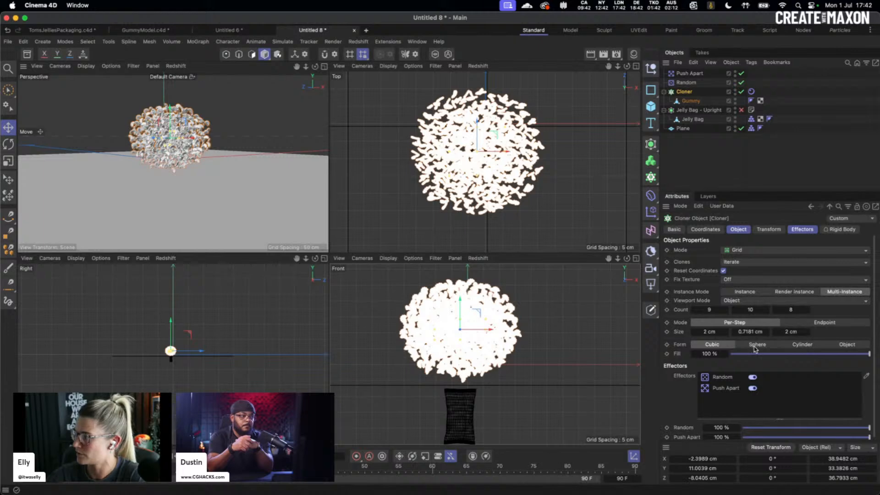
pyautogui.moveTo(738, 311); pyautogui.dragTo(736, 315)
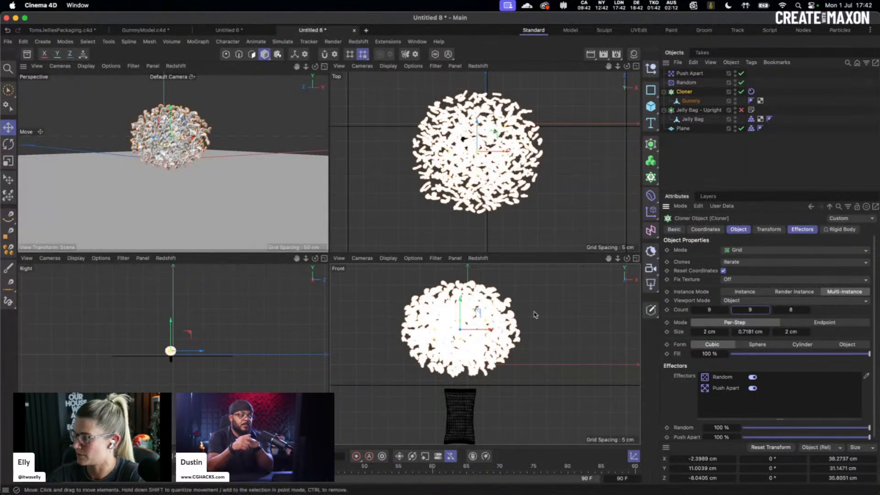
pyautogui.moveTo(460, 310); pyautogui.dragTo(460, 316)
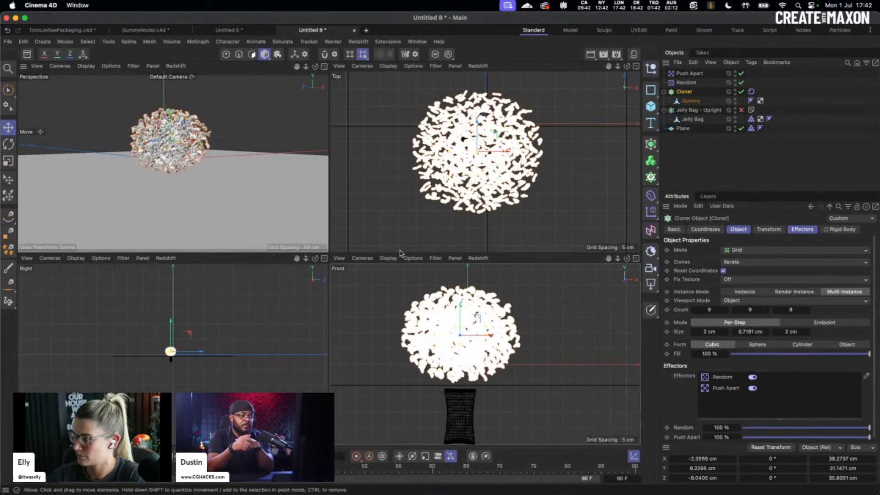
pyautogui.click(324, 66)
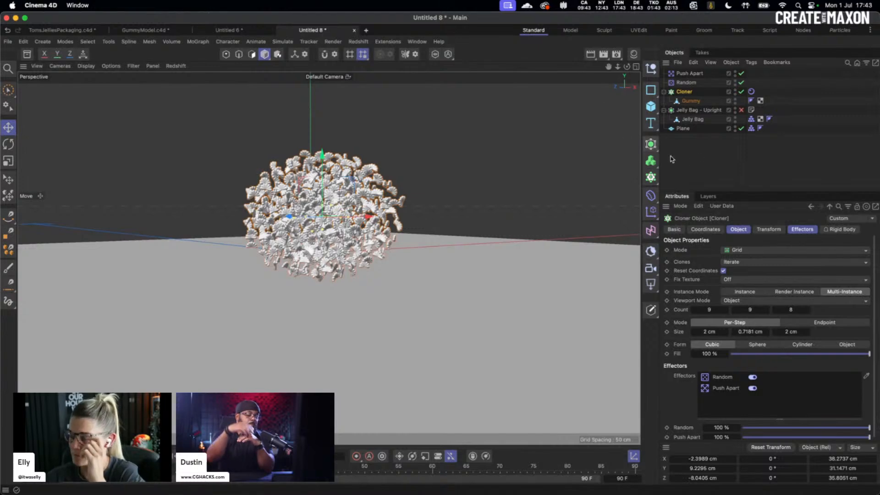
pyautogui.click(723, 162)
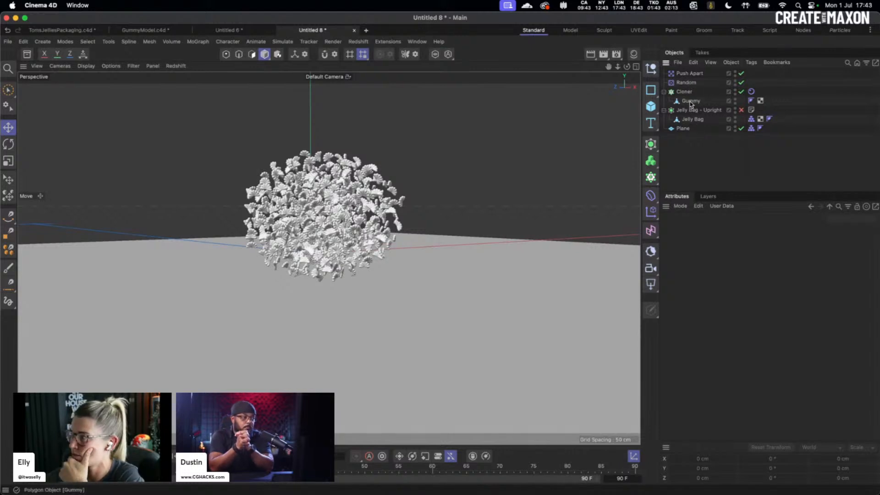
# - Lift the Jelly Bag above the gummies at frame 60 and keyframe its Y position
pyautogui.click(692, 120)
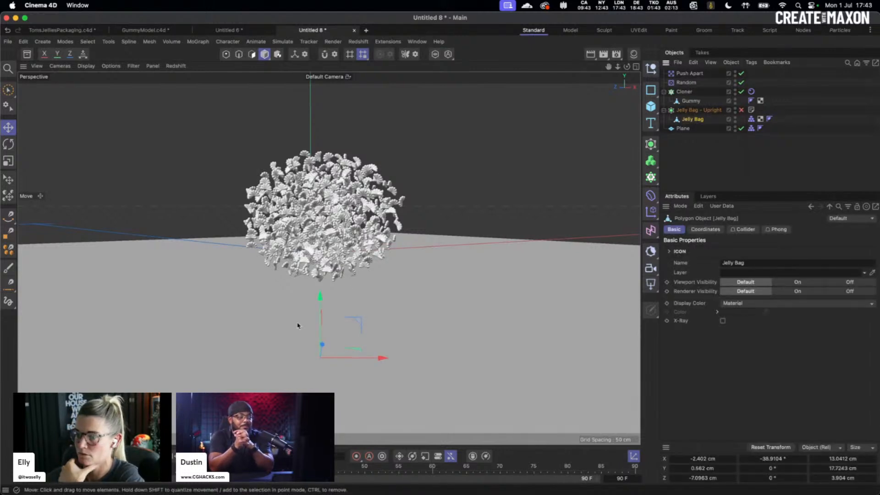
pyautogui.click(703, 229)
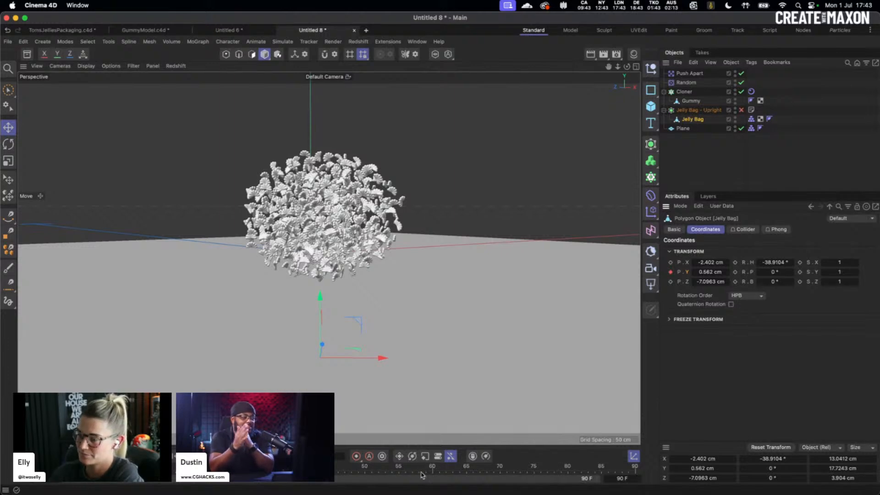
pyautogui.click(432, 470)
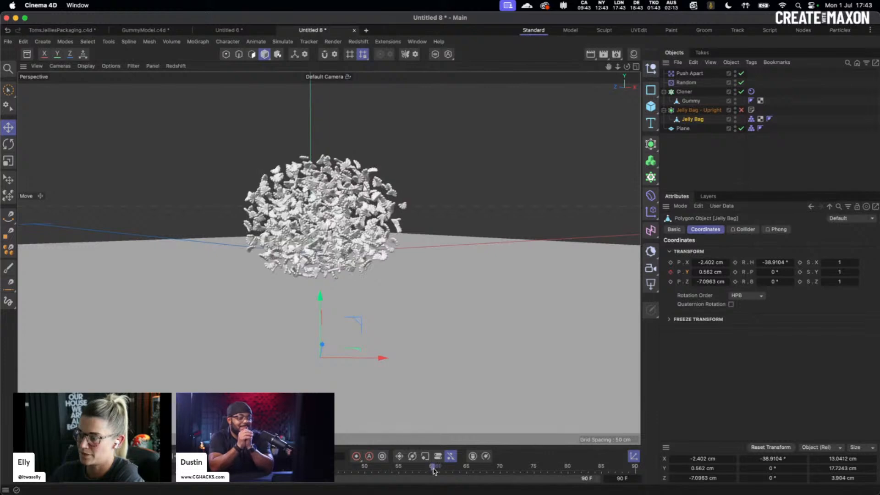
pyautogui.moveTo(319, 299); pyautogui.dragTo(324, 88)
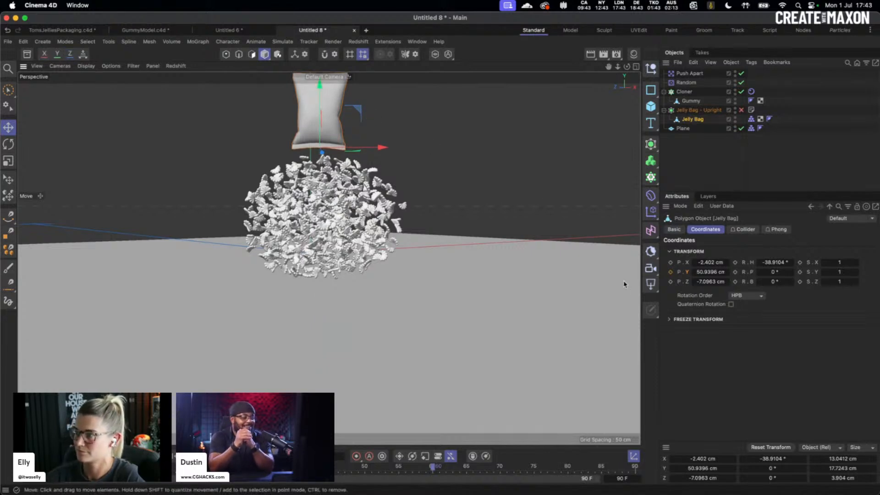
pyautogui.click(671, 272)
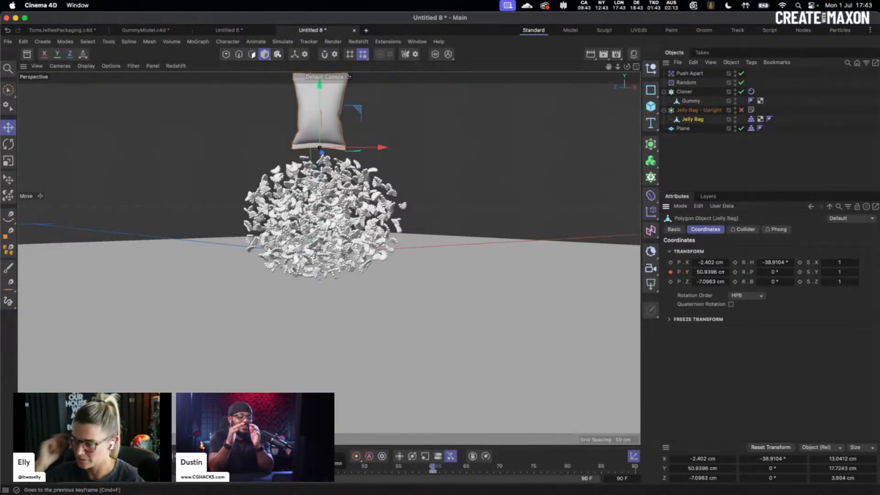
pyautogui.click(180, 456)
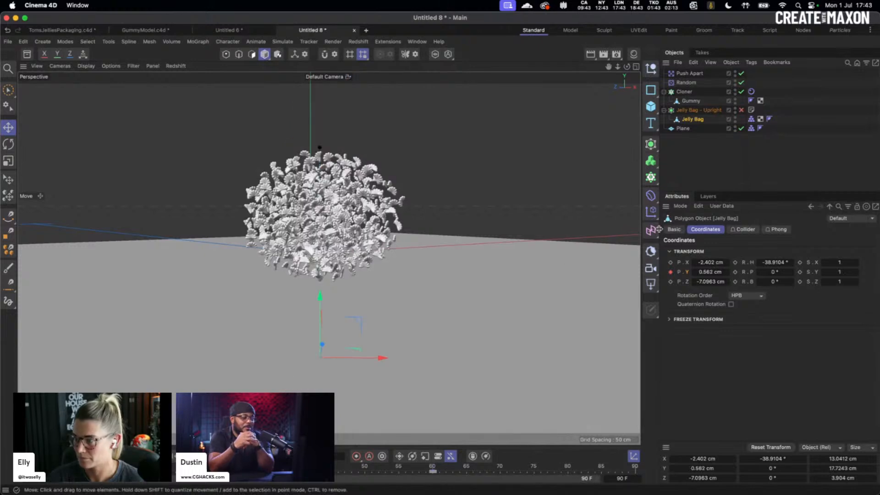
# - Switch the Cloner's Instance Mode to regular Instance
pyautogui.click(684, 92)
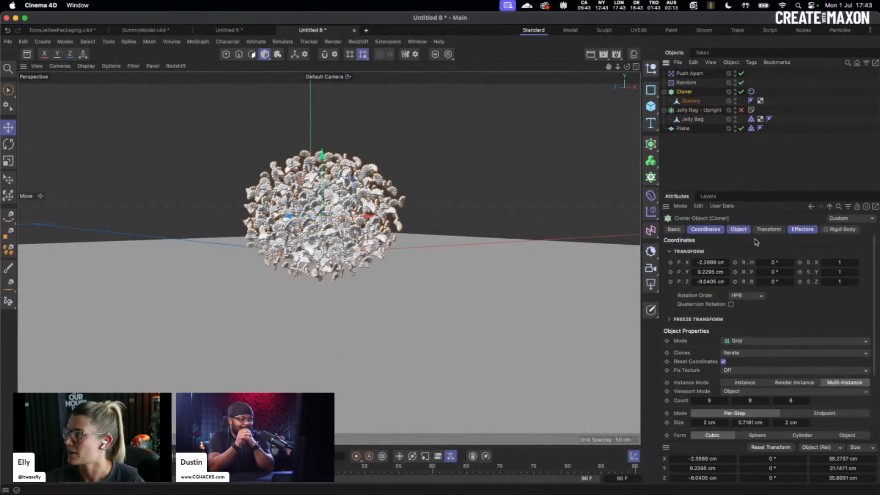
pyautogui.click(754, 385)
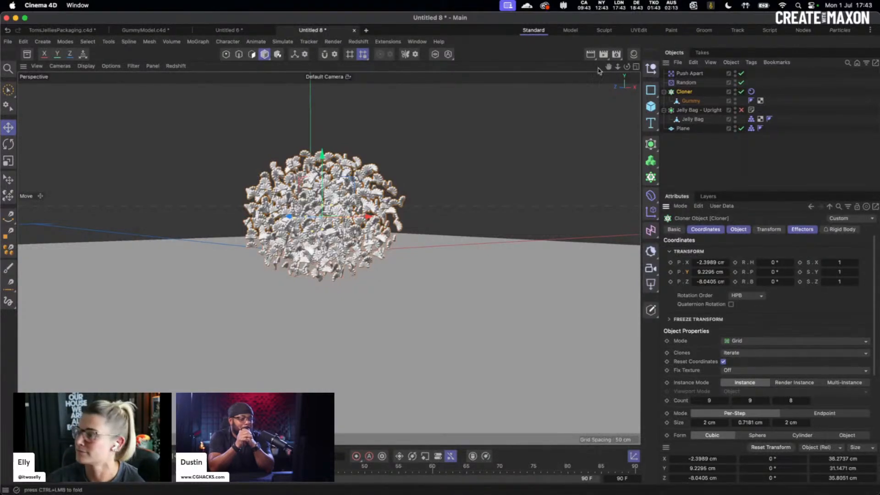
pyautogui.click(679, 164)
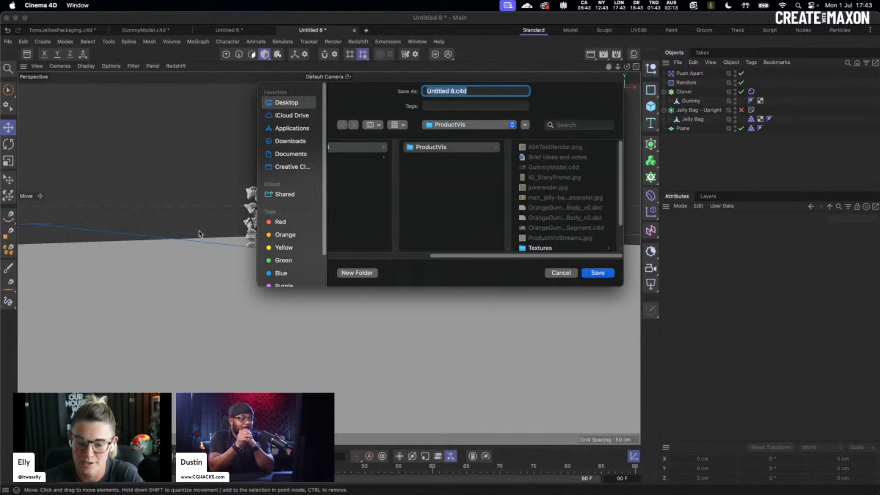
# - Save the scene as week1demo.c4d in the ProductVis folder
pyautogui.write('week1demo')
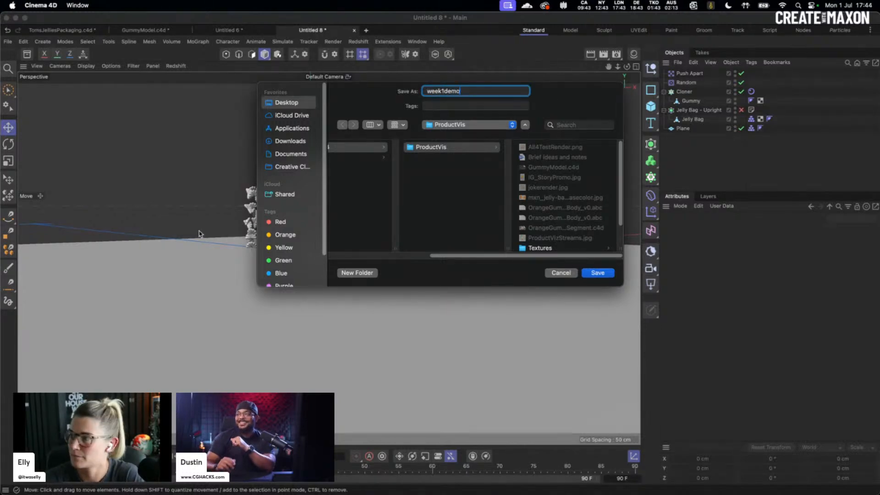
pyautogui.press('Return')
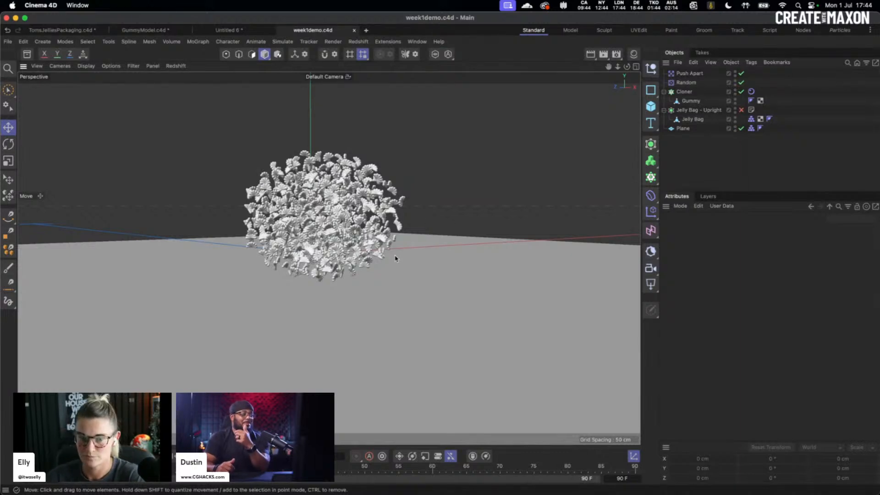
# - Move the Jelly Bag's height key earlier to frame 15
pyautogui.keyDown('alt'); pyautogui.moveTo(451, 217); pyautogui.dragTo(434, 237, button='middle'); pyautogui.keyUp('alt')
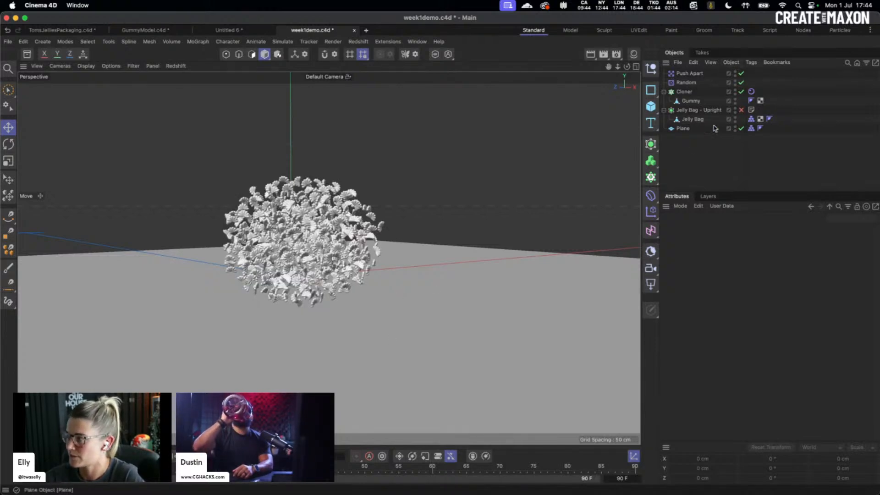
pyautogui.keyDown('alt'); pyautogui.moveTo(403, 278); pyautogui.dragTo(410, 258, button='middle'); pyautogui.keyUp('alt')
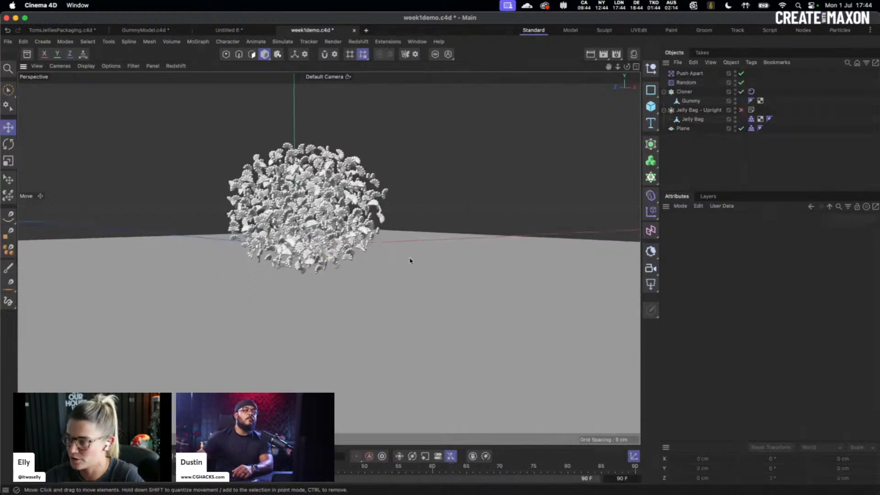
pyautogui.moveTo(351, 256)
pyautogui.keyDown('alt'); pyautogui.mouseDown()
pyautogui.moveTo(353, 241)
pyautogui.moveTo(351, 266)
pyautogui.mouseUp(); pyautogui.keyUp('alt')
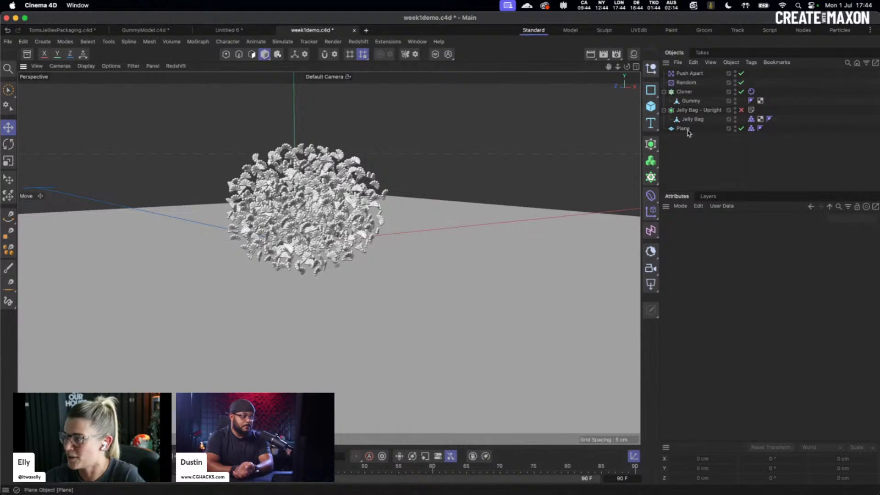
pyautogui.click(708, 121)
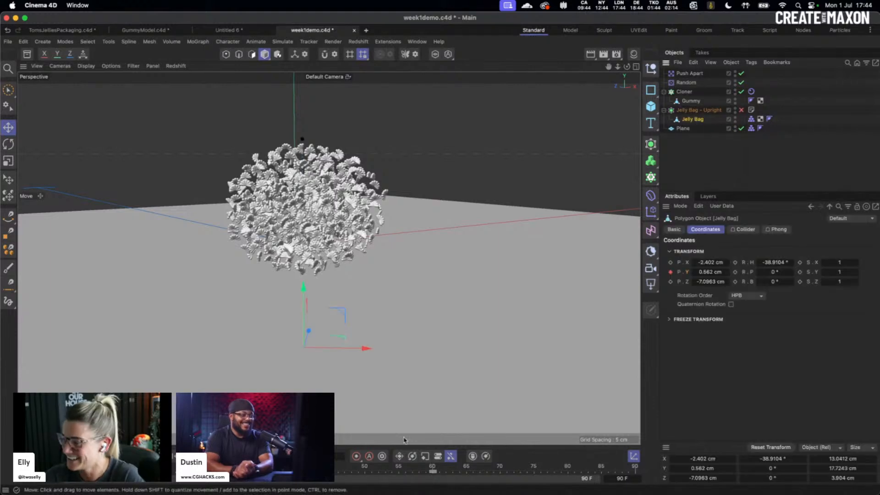
pyautogui.click(431, 472)
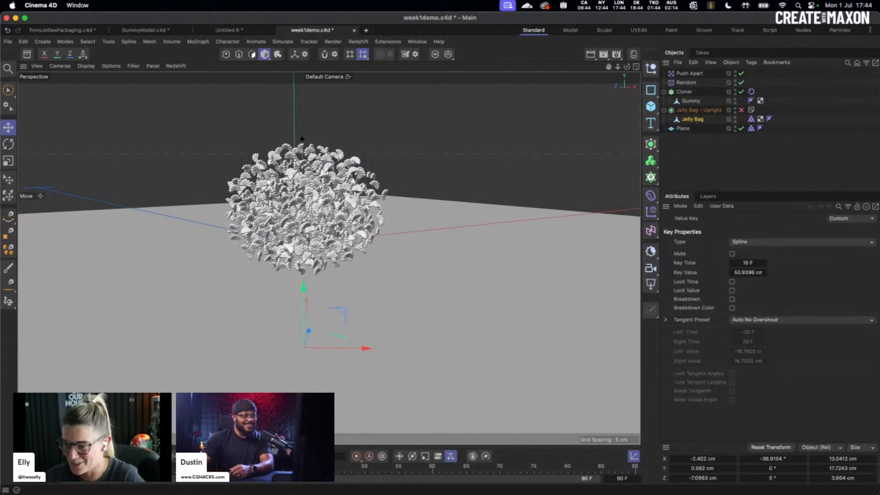
pyautogui.moveTo(135, 471); pyautogui.dragTo(128, 471)
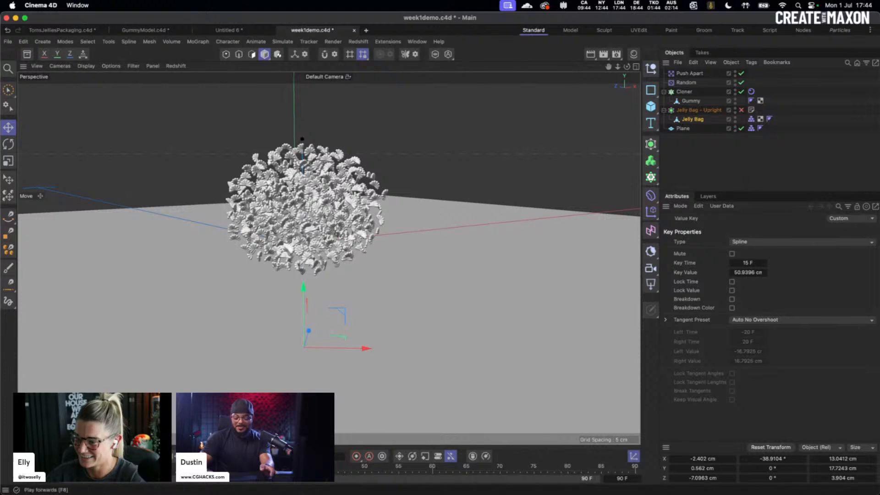
# - Play the simulation to preview the spill, then switch to the Untitled 6 document
pyautogui.click(258, 456)
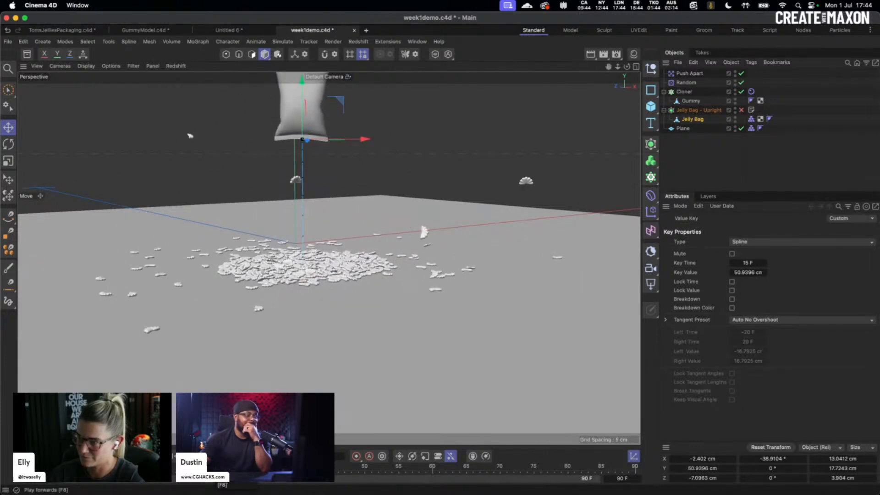
pyautogui.click(175, 456)
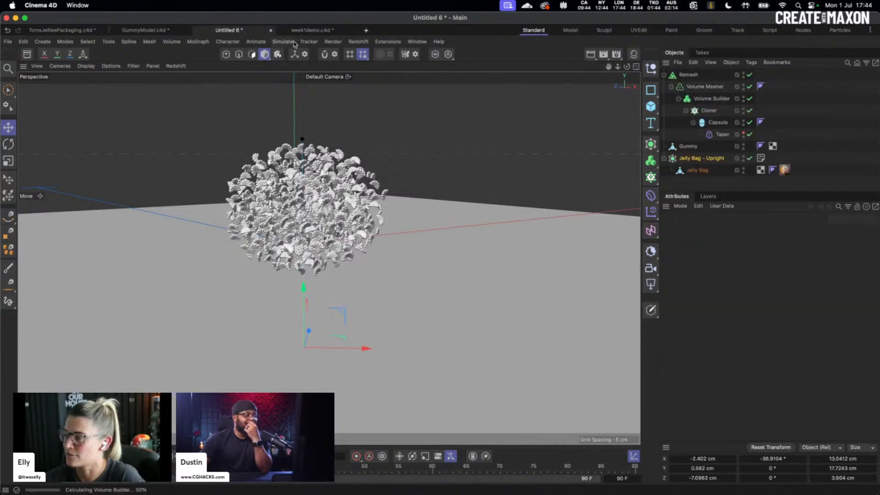
pyautogui.click(228, 30)
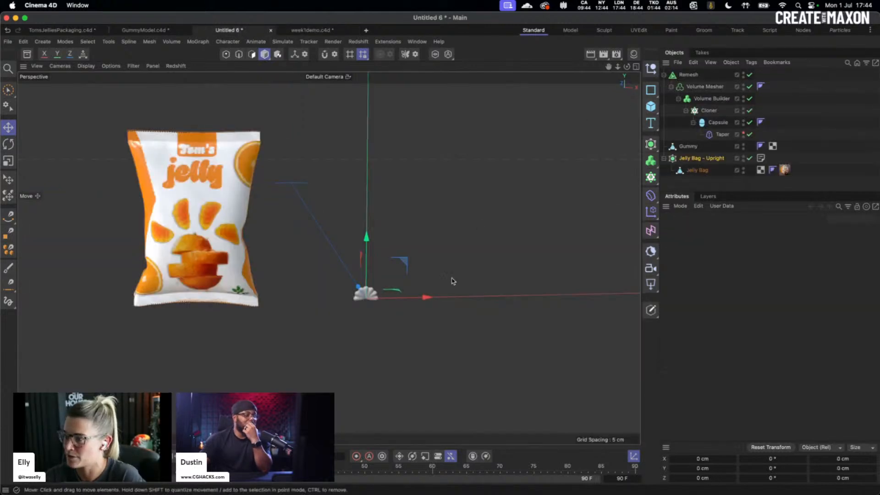
# - Set the Remesh Mesh Density to 1% and hide the original Gummy in the editor
pyautogui.scroll(3, 411, 290)
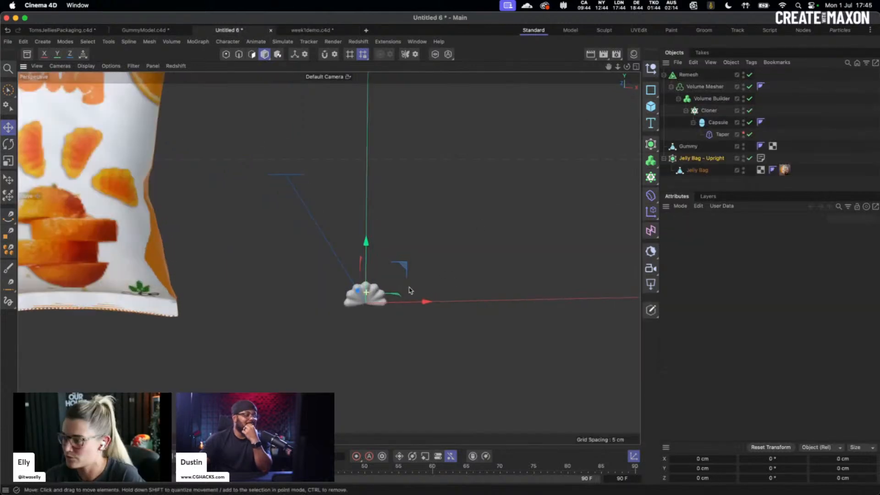
pyautogui.keyDown('alt'); pyautogui.moveTo(410, 290); pyautogui.dragTo(485, 275, button='right'); pyautogui.keyUp('alt')
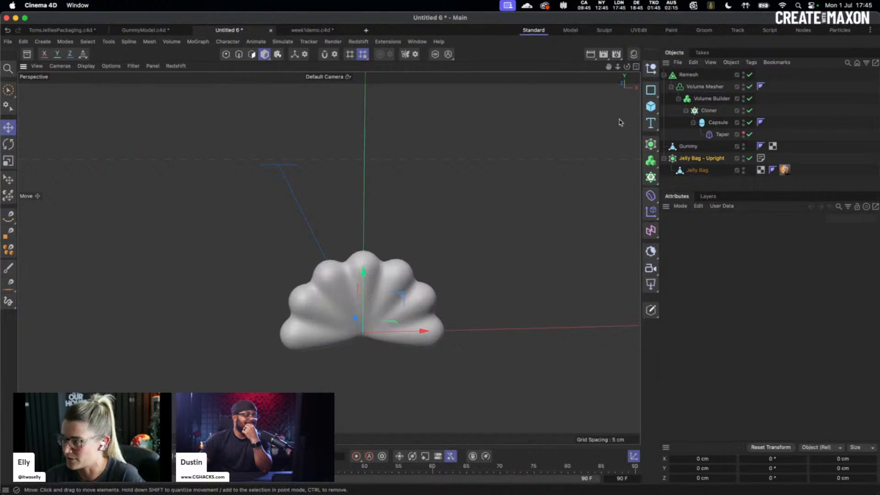
pyautogui.click(688, 74)
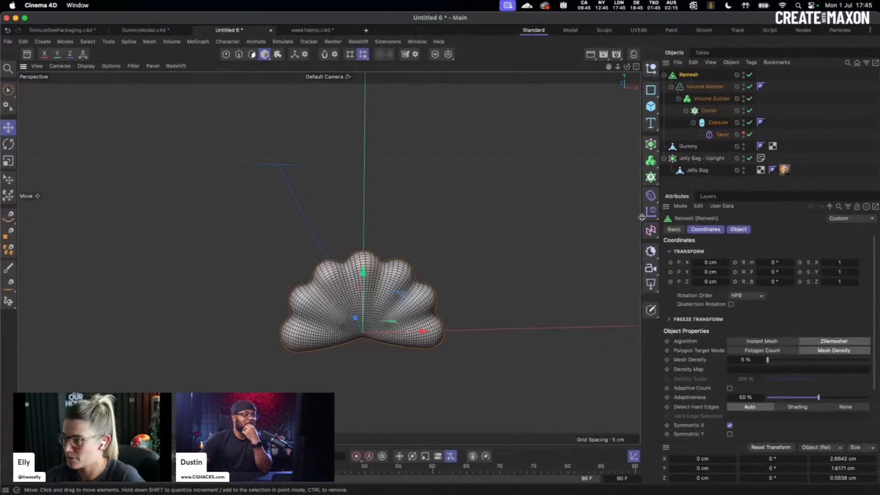
pyautogui.click(745, 359)
pyautogui.write('1')
pyautogui.press('Return')
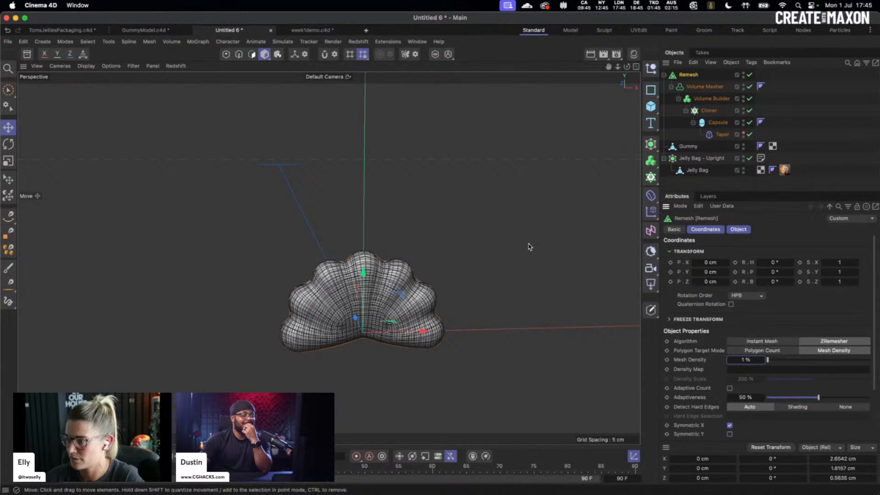
pyautogui.click(554, 244)
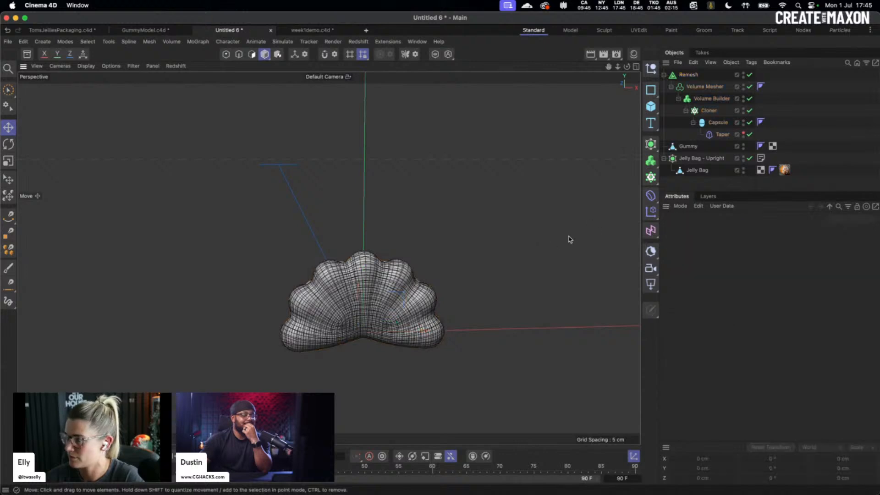
pyautogui.click(743, 146)
# - Bake the Remesh with Current State to Object, rename it Gummyv2, and move it into week1demo
pyautogui.click(689, 75)
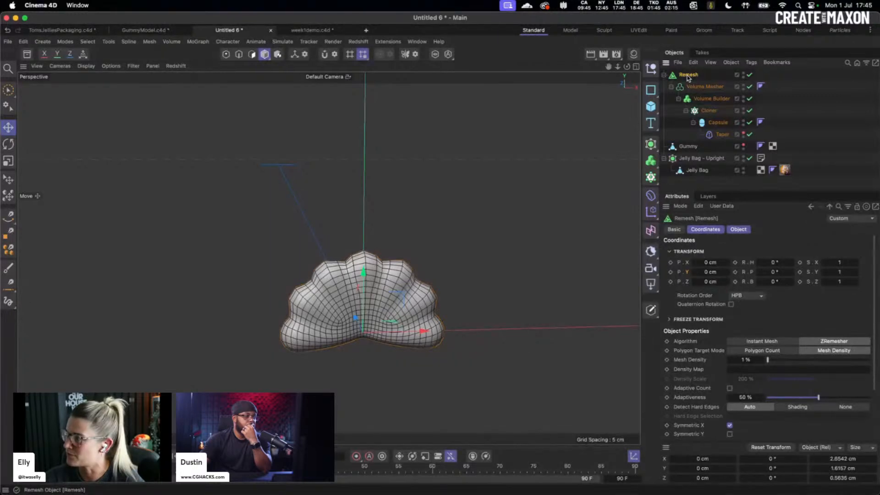
pyautogui.rightClick(689, 78)
pyautogui.click(743, 295)
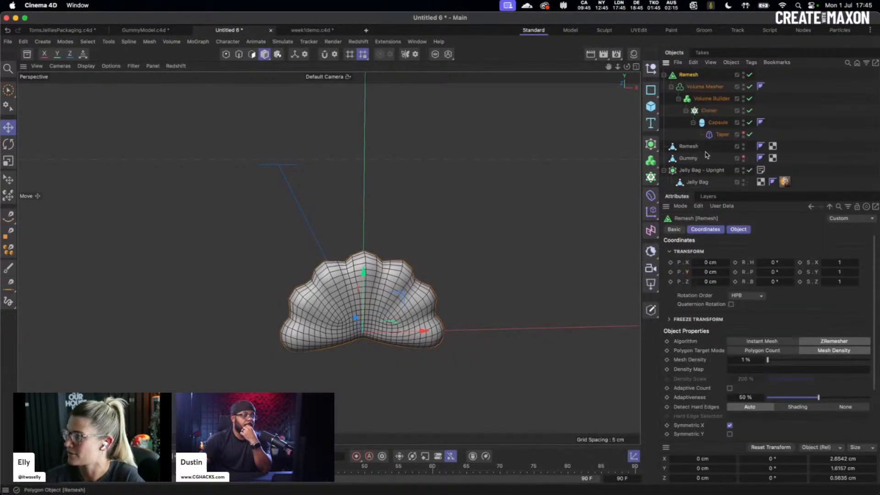
pyautogui.doubleClick(688, 146)
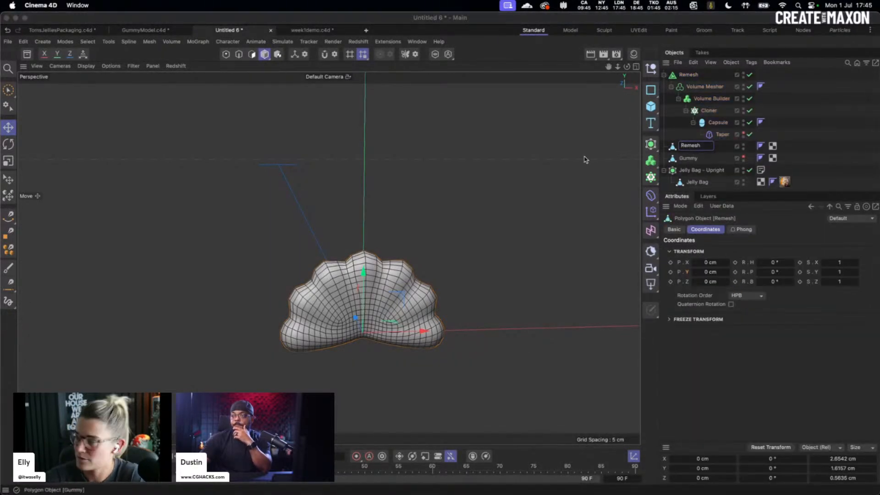
pyautogui.write('G')
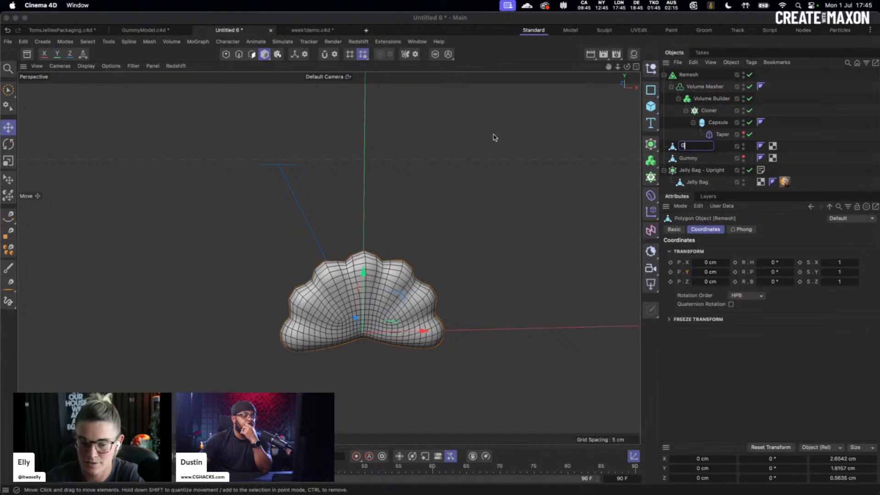
pyautogui.write('ummyv2')
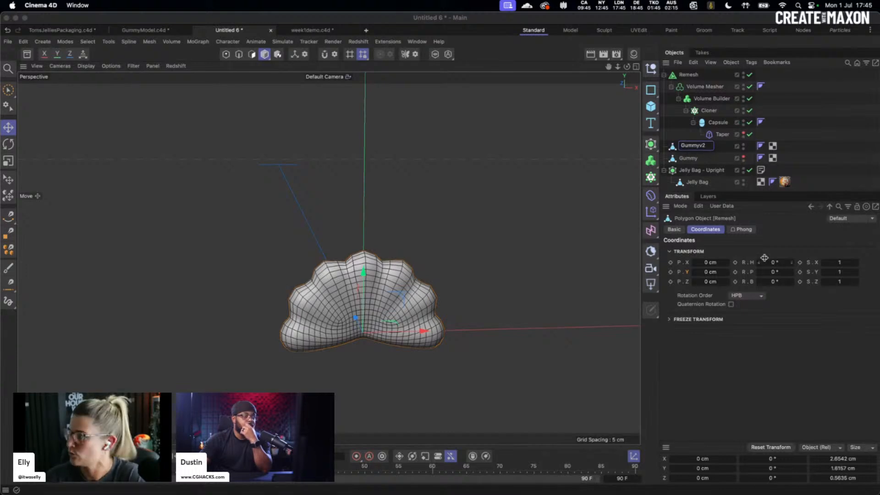
pyautogui.click(701, 149)
pyautogui.moveTo(706, 153); pyautogui.dragTo(687, 109)
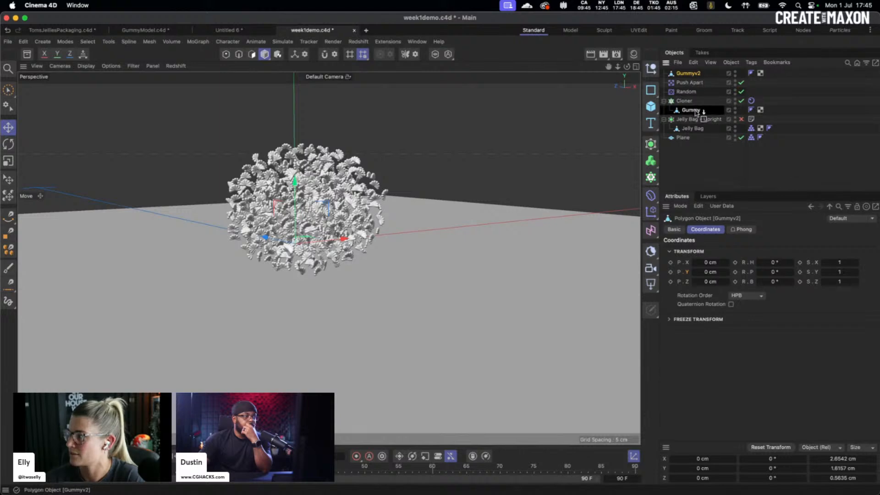
pyautogui.click(692, 111)
pyautogui.press('Delete')
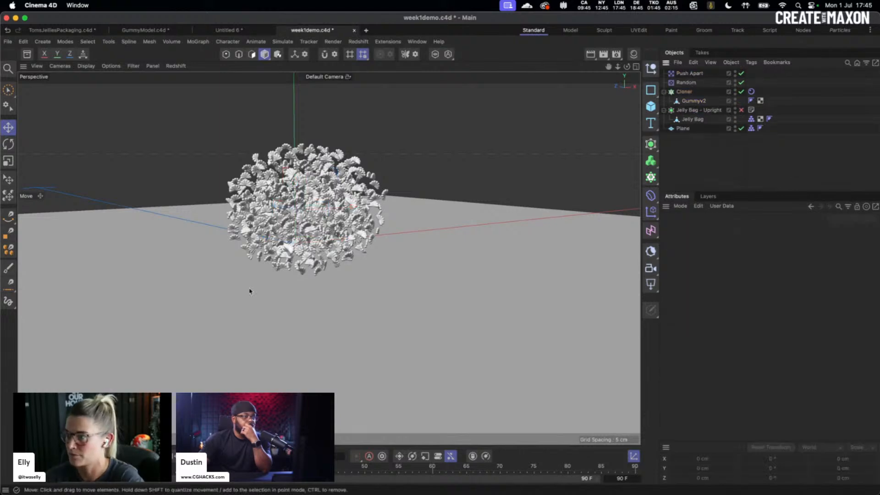
pyautogui.click(697, 102)
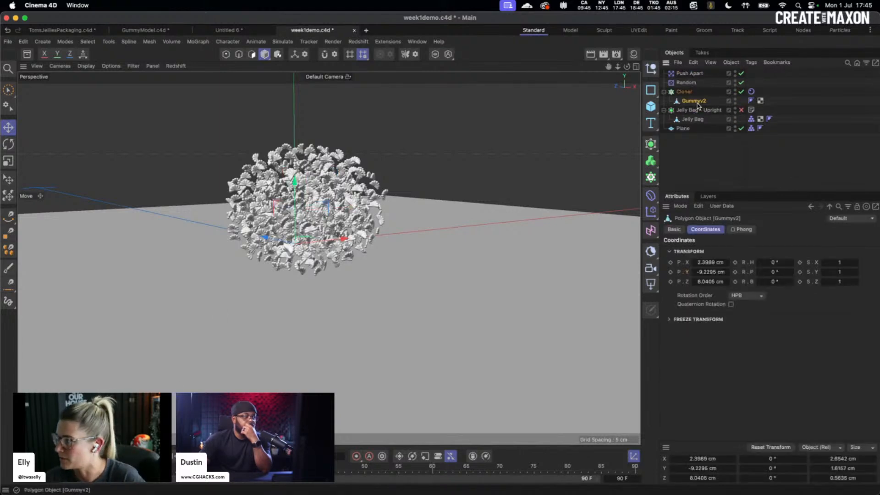
pyautogui.click(693, 154)
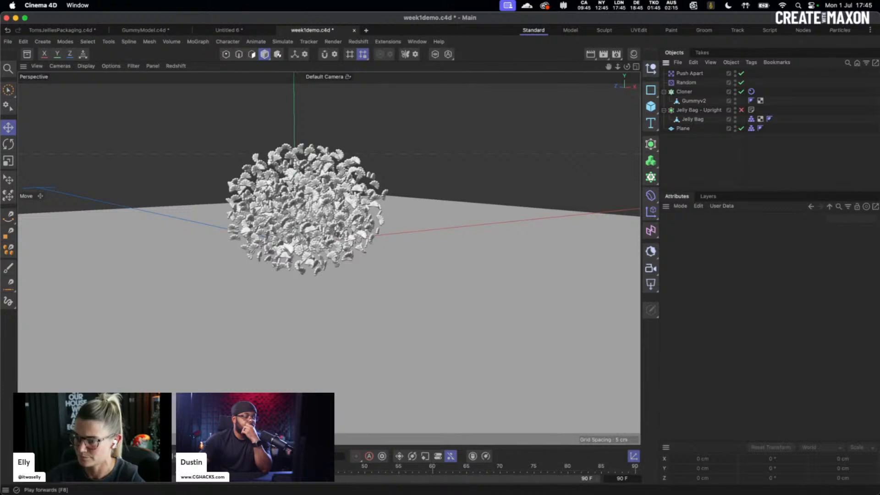
pyautogui.press('F8')
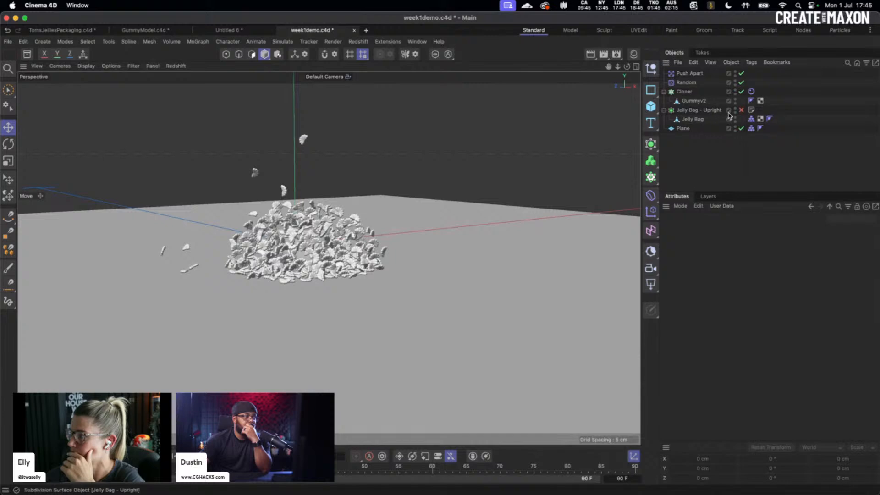
pyautogui.click(695, 111)
pyautogui.click(693, 119)
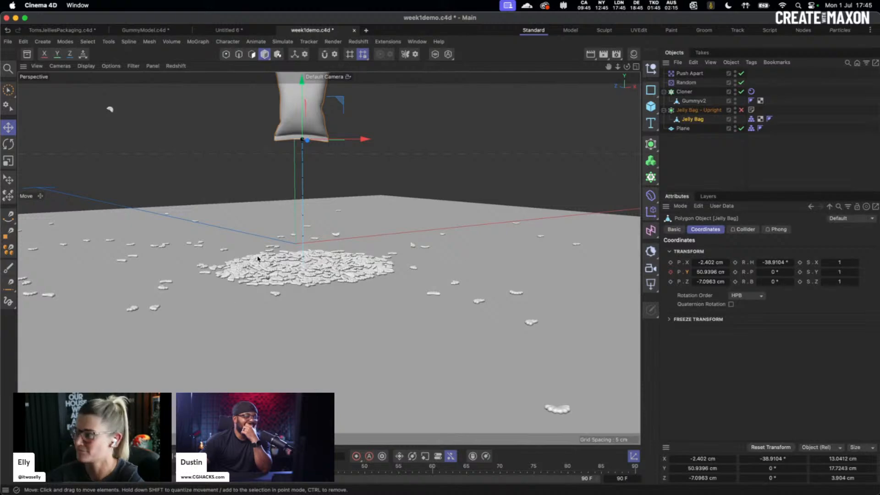
pyautogui.click(174, 457)
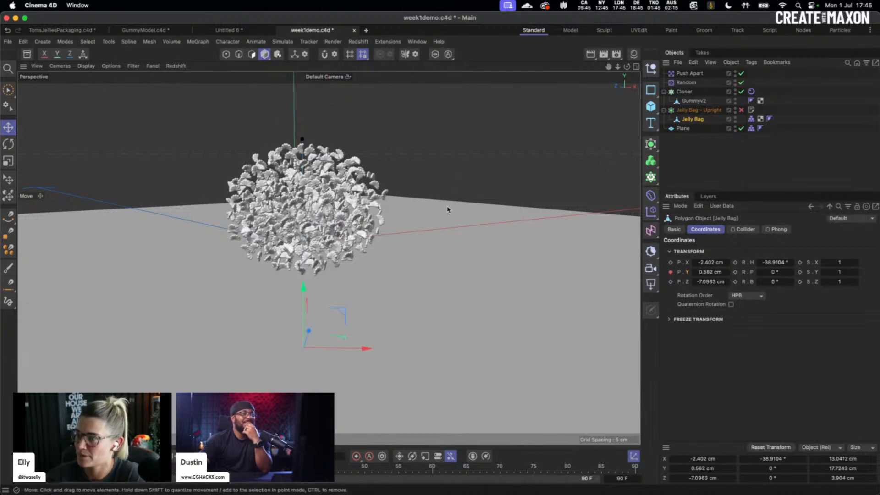
pyautogui.keyDown('alt'); pyautogui.moveTo(367, 251); pyautogui.dragTo(399, 255); pyautogui.keyUp('alt')
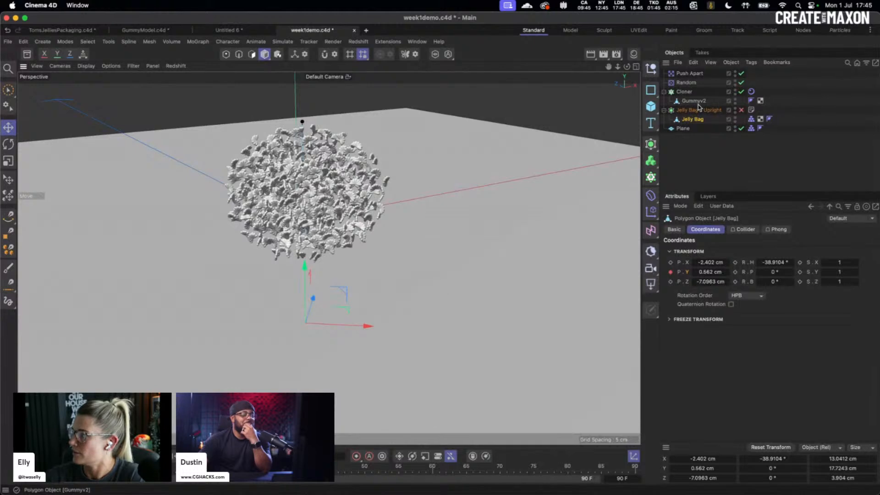
# - Set the project's simulation Scene Scale to 5 cm
pyautogui.click(684, 93)
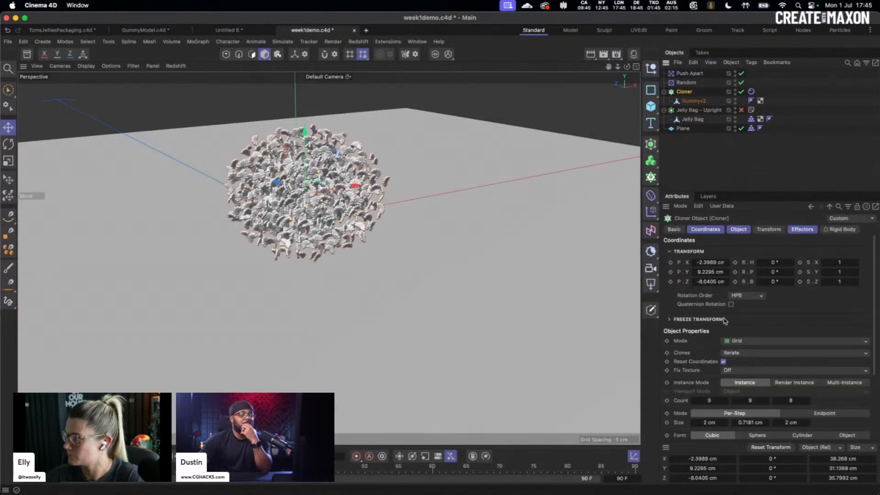
pyautogui.click(751, 92)
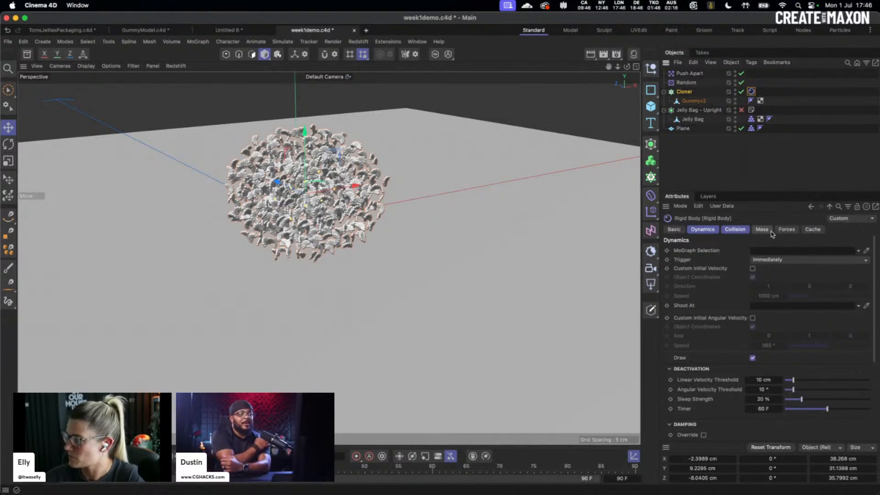
pyautogui.click(736, 229)
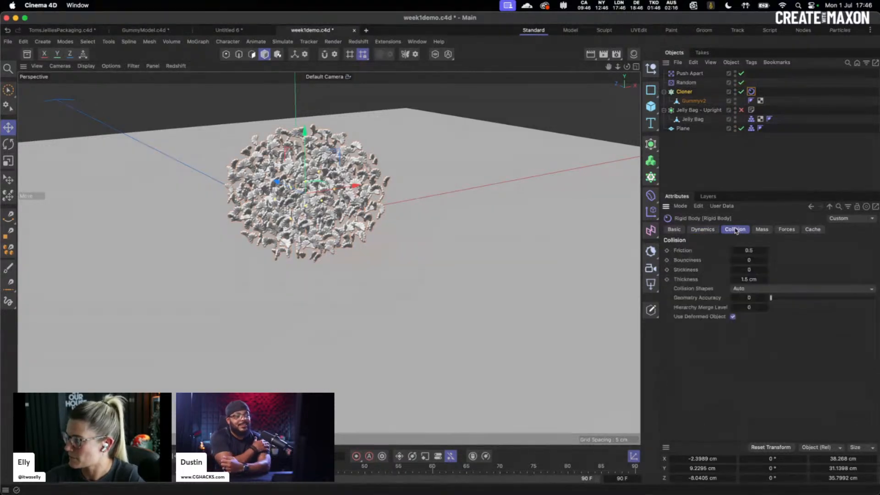
pyautogui.click(755, 251)
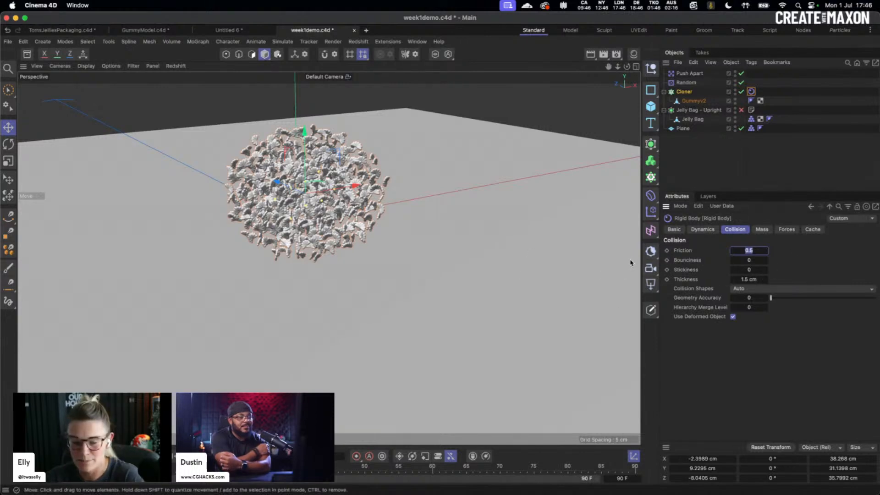
pyautogui.click(650, 265)
pyautogui.click(764, 309)
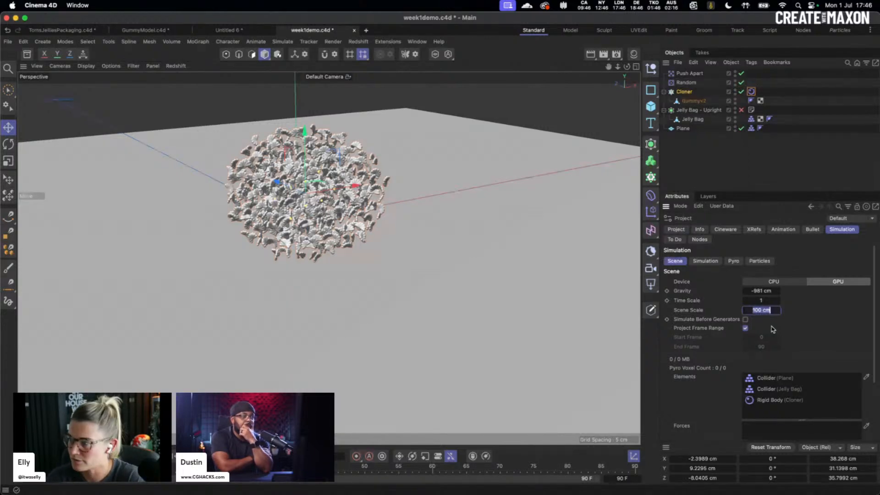
pyautogui.write('5')
pyautogui.press('Return')
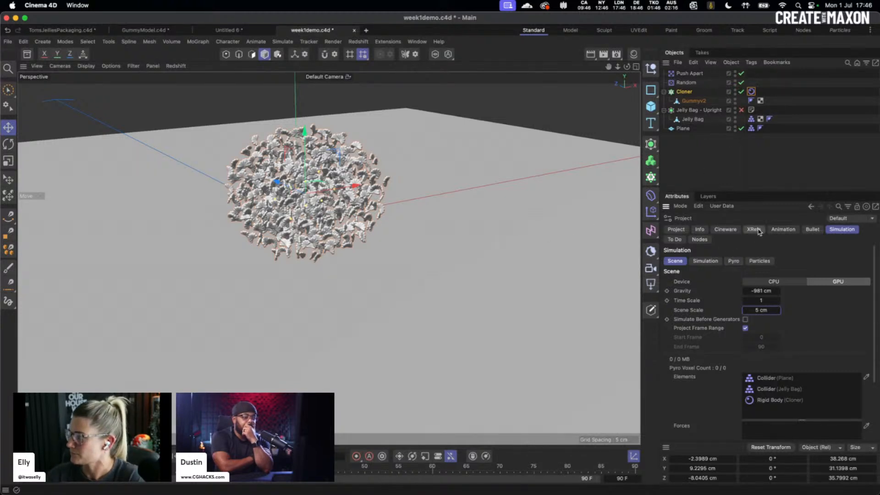
# - Reduce the Cloner Rigid Body's collision thickness to 0.5 cm
pyautogui.click(761, 101)
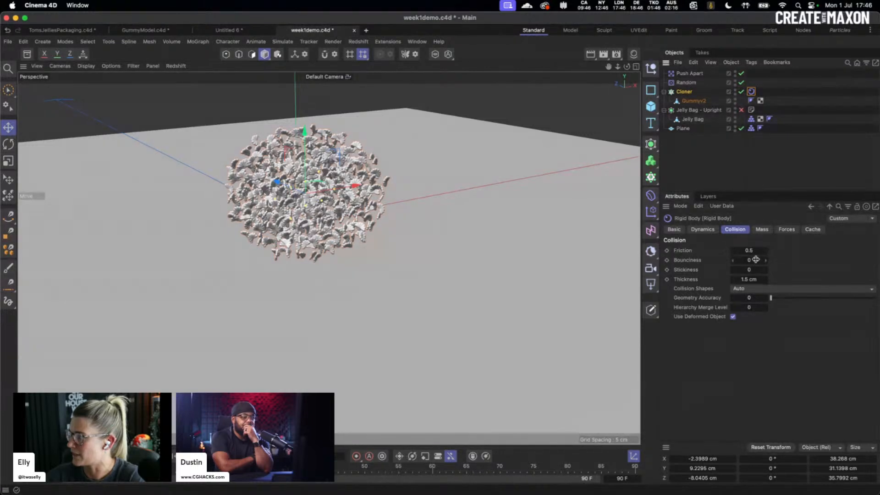
pyautogui.click(751, 279)
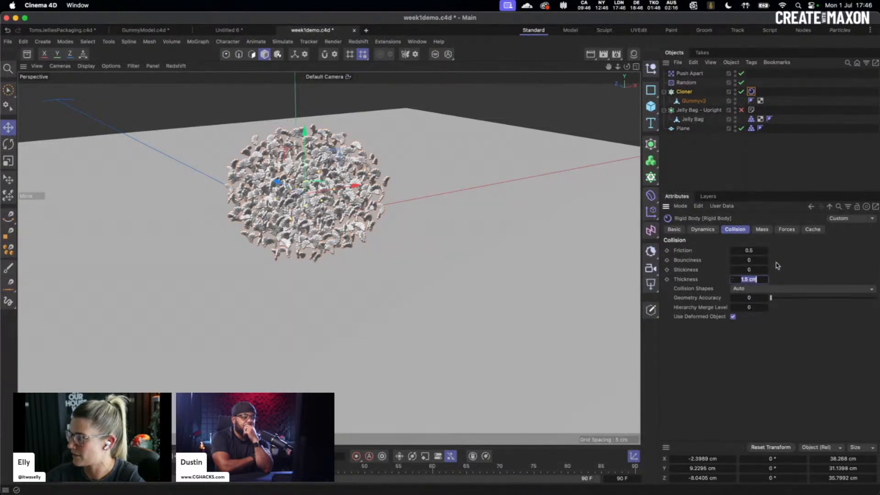
pyautogui.press('BackSpace')
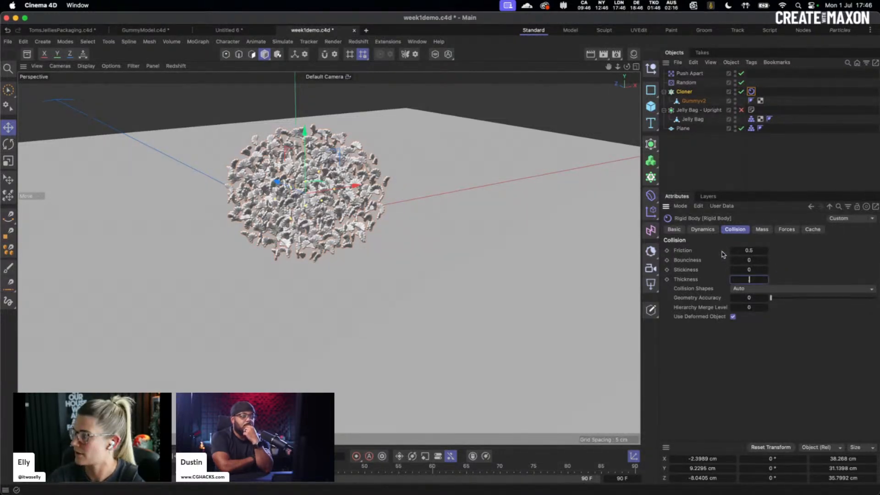
pyautogui.write('0.5')
pyautogui.click(762, 251)
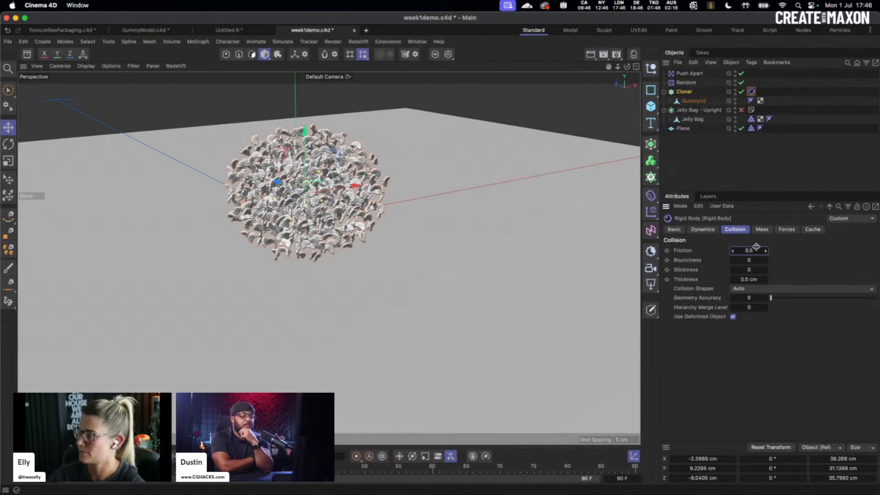
pyautogui.write('1')
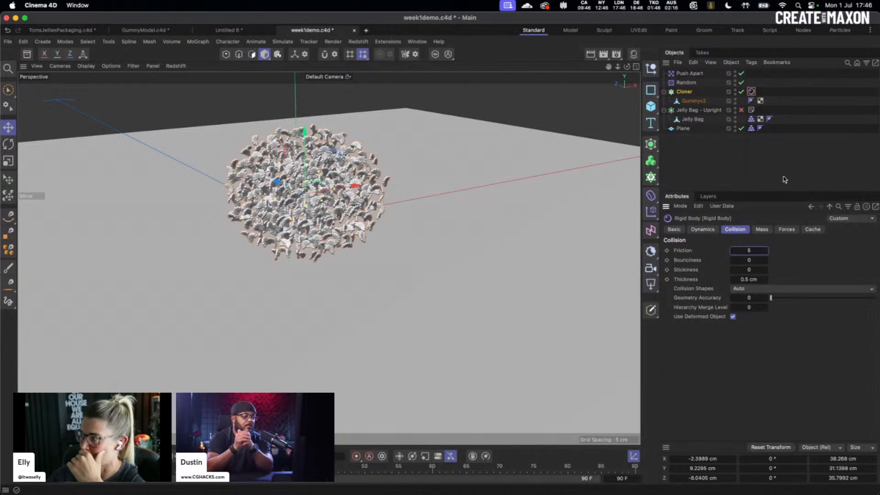
pyautogui.click(751, 128)
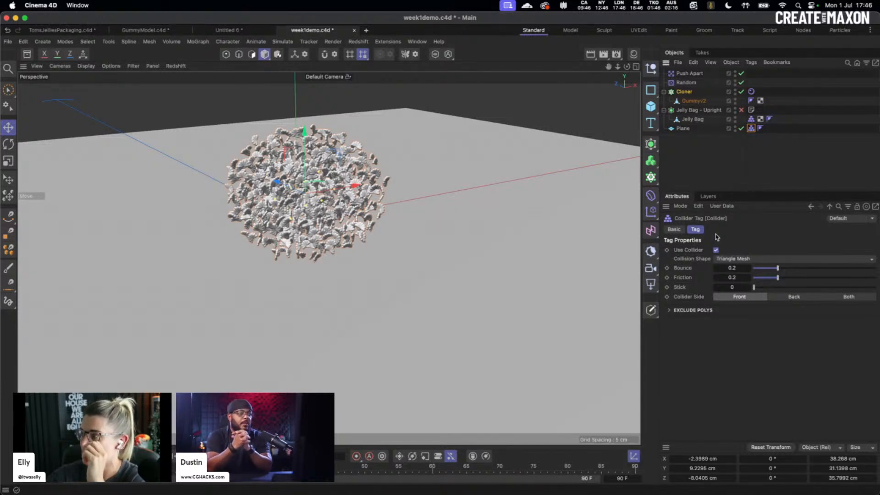
# - Give the Plane's collider Bounce 0 and Friction 5
pyautogui.click(738, 269)
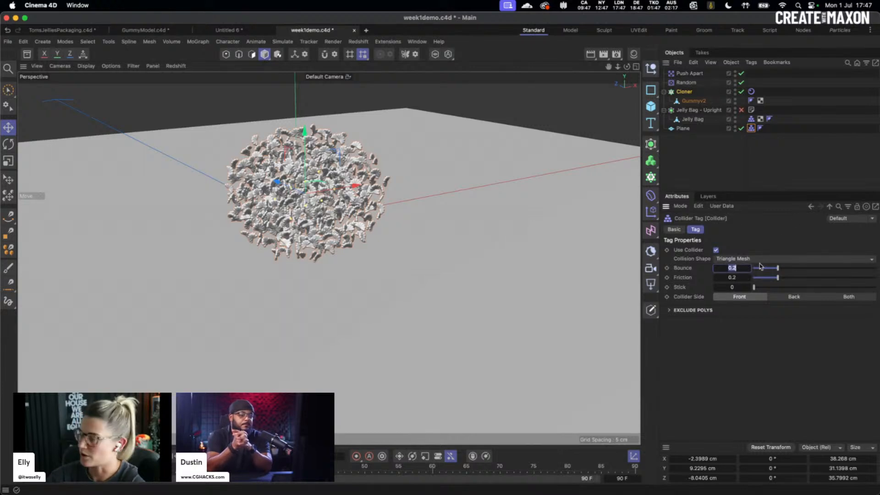
pyautogui.write('0')
pyautogui.click(735, 278)
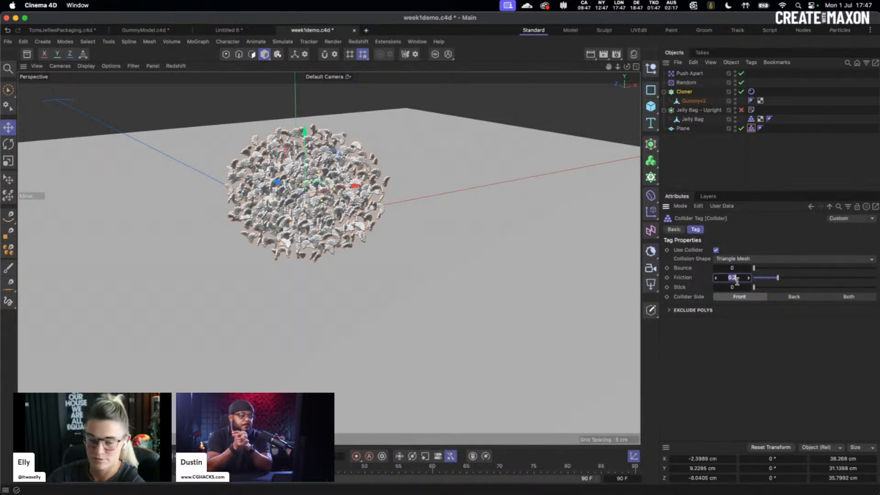
pyautogui.write('5')
pyautogui.press('Return')
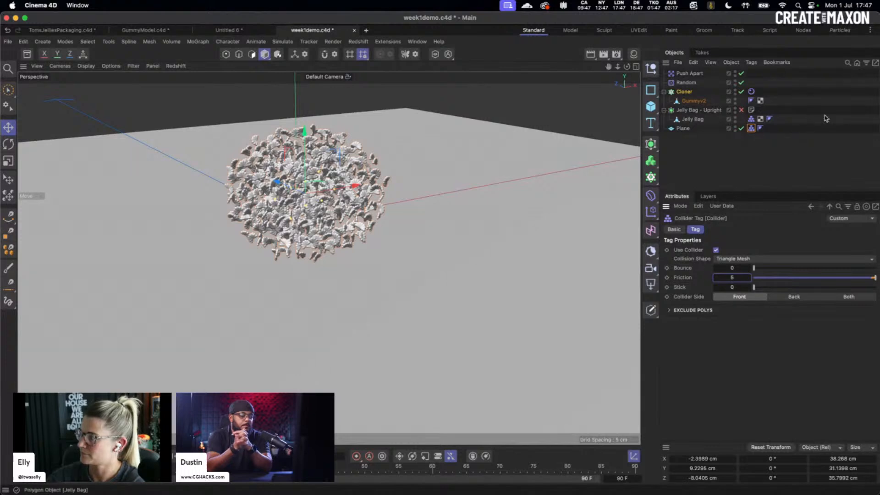
# - Lower the Jelly Bag collider's Bounce to 0.1
pyautogui.click(751, 118)
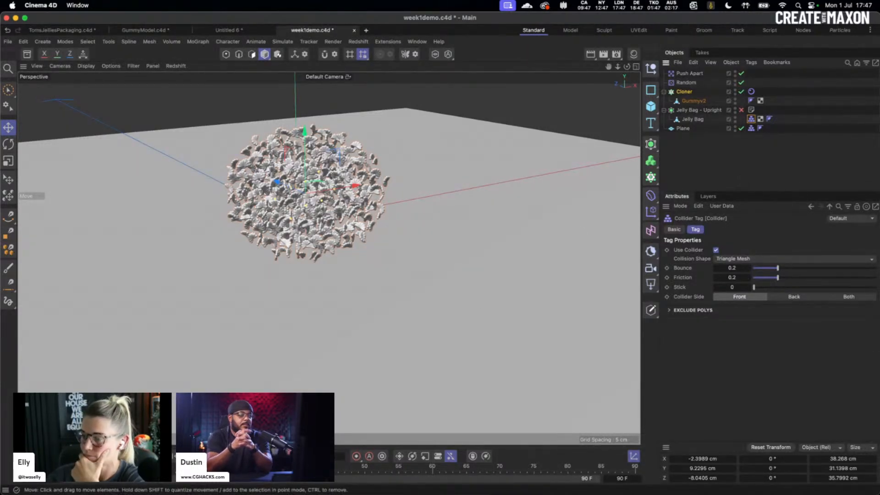
pyautogui.doubleClick(736, 267)
pyautogui.write('0')
pyautogui.press('Return')
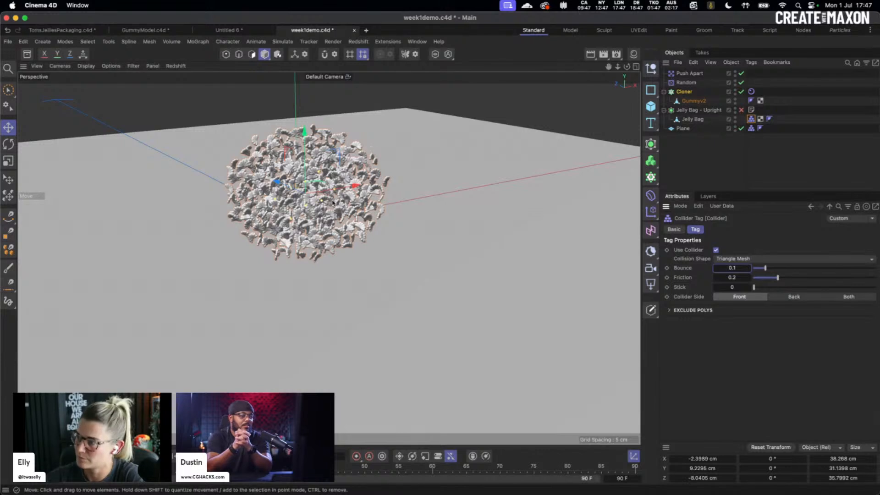
pyautogui.click(688, 93)
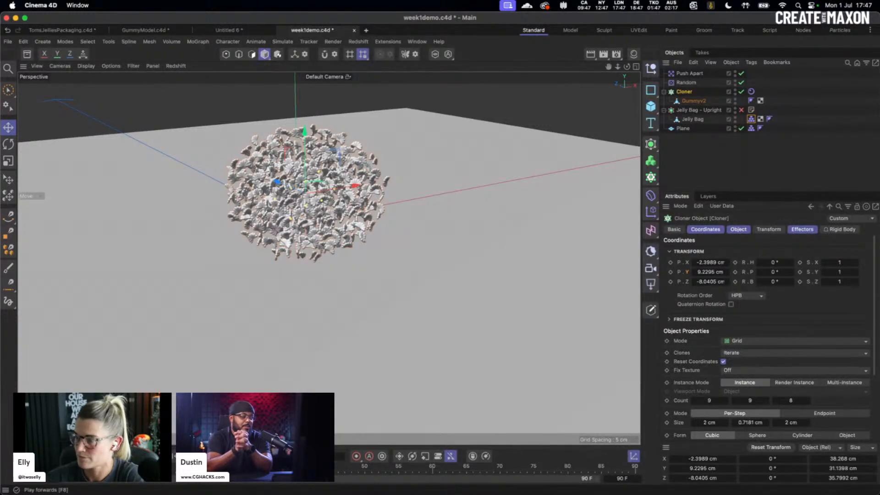
pyautogui.press('F8')
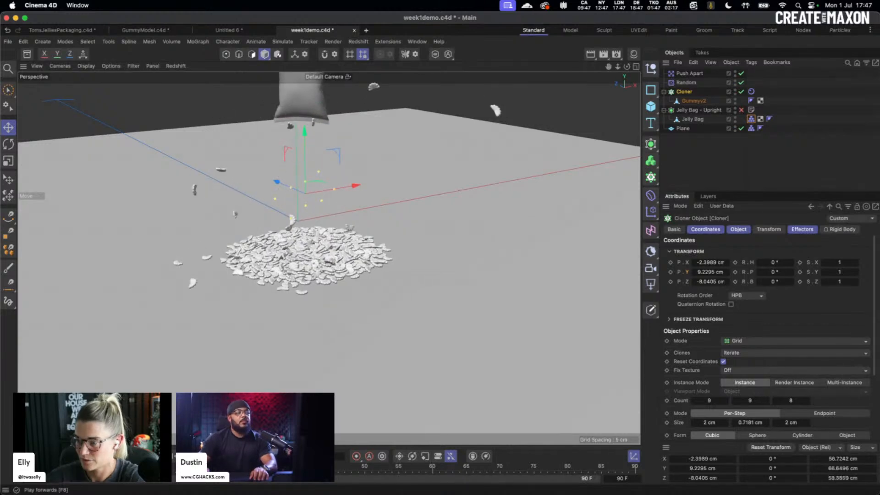
pyautogui.click(177, 457)
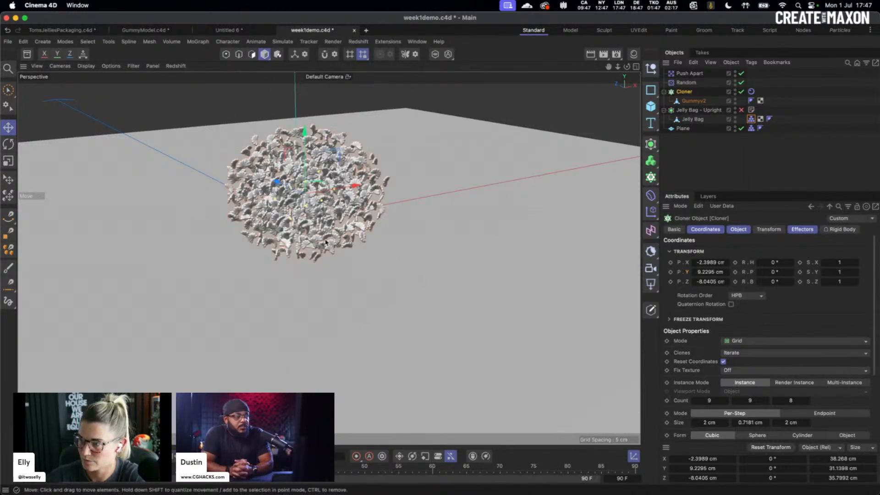
pyautogui.click(484, 159)
pyautogui.keyDown('alt'); pyautogui.moveTo(364, 180); pyautogui.dragTo(343, 230, button='middle'); pyautogui.keyUp('alt')
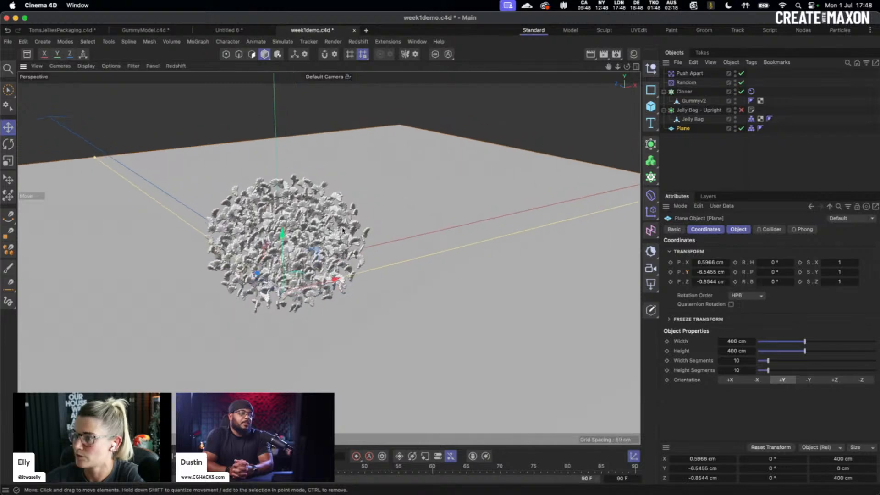
pyautogui.keyDown('alt'); pyautogui.moveTo(343, 230); pyautogui.dragTo(343, 216); pyautogui.keyUp('alt')
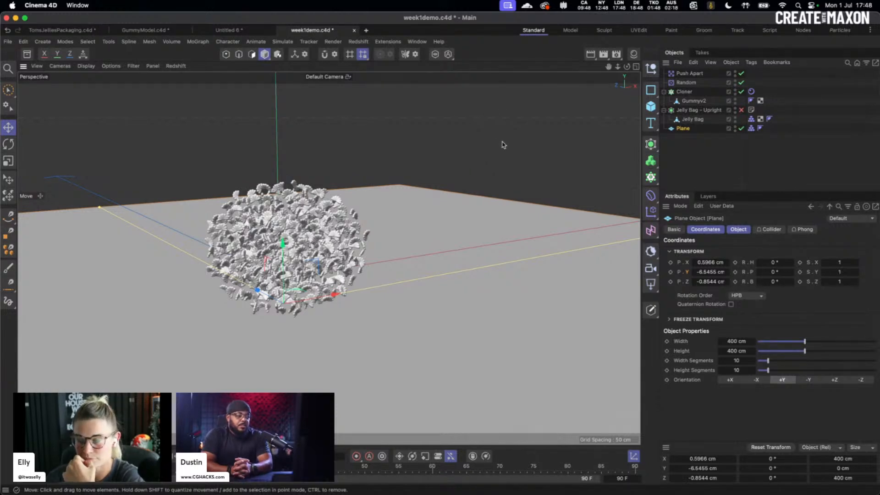
# - Add a Redshift camera and set the render output height to 1280 for a square 1280 x 1280 frame
pyautogui.click(651, 268)
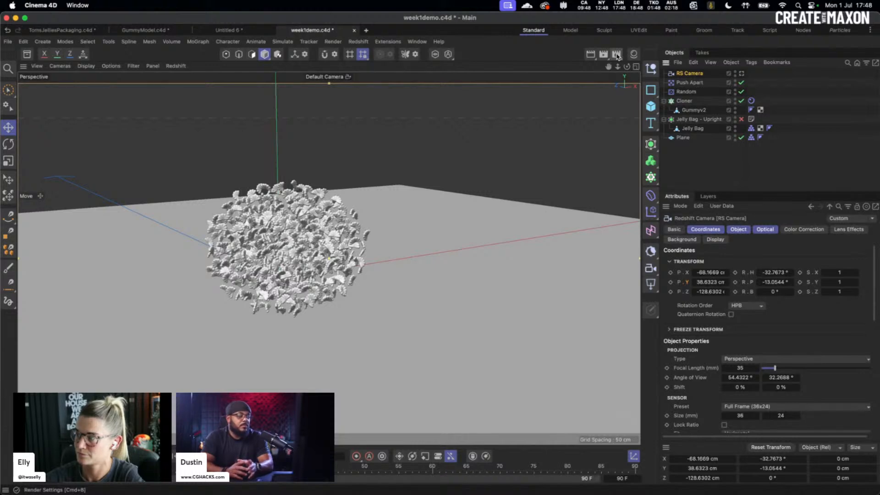
pyautogui.click(617, 56)
pyautogui.moveTo(644, 48); pyautogui.dragTo(512, 77)
pyautogui.click(466, 127)
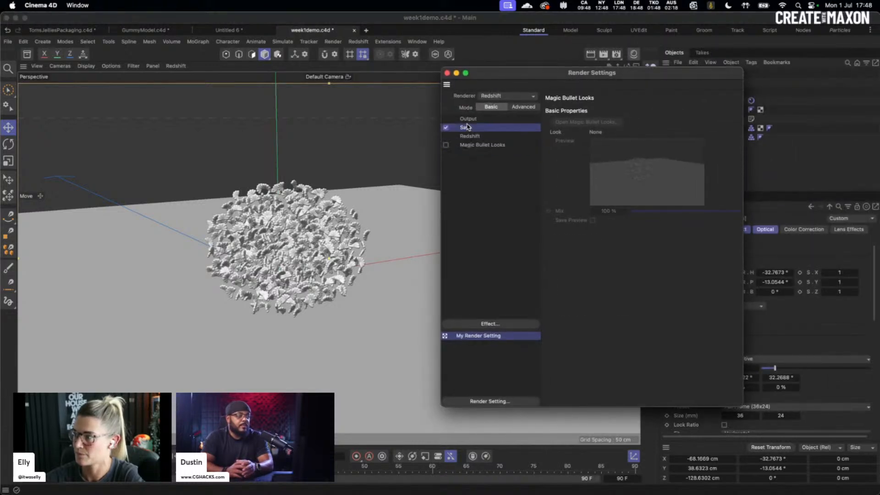
pyautogui.click(477, 120)
pyautogui.doubleClick(620, 119)
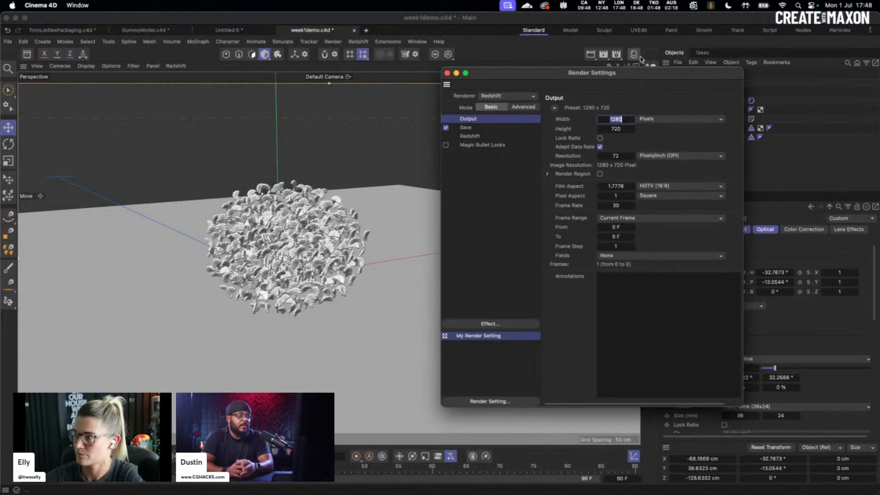
pyautogui.press('Tab')
pyautogui.write('1280')
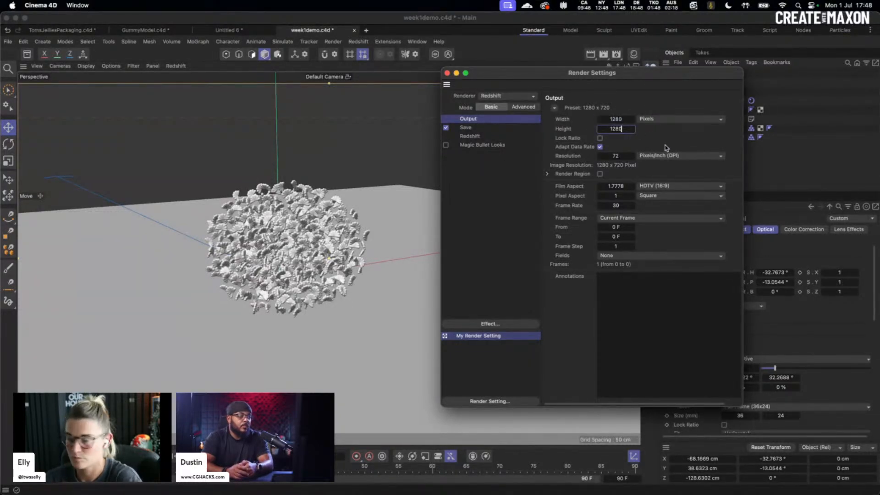
pyautogui.press('Return')
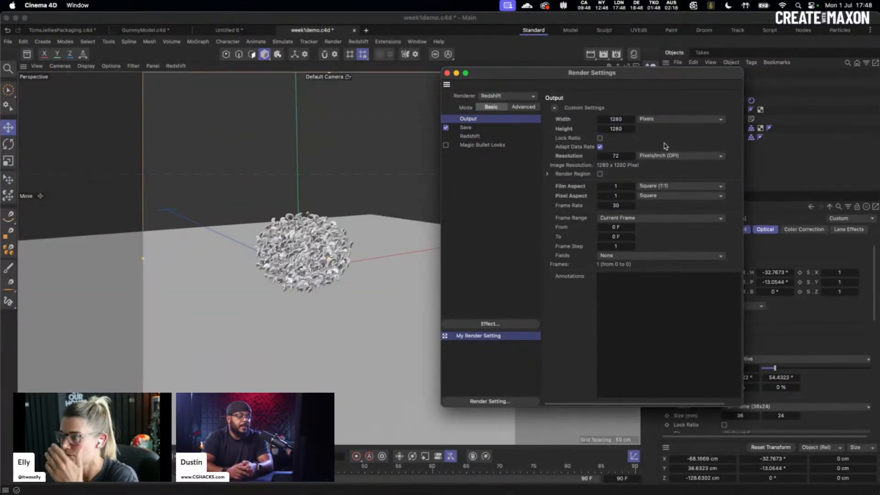
pyautogui.click(447, 73)
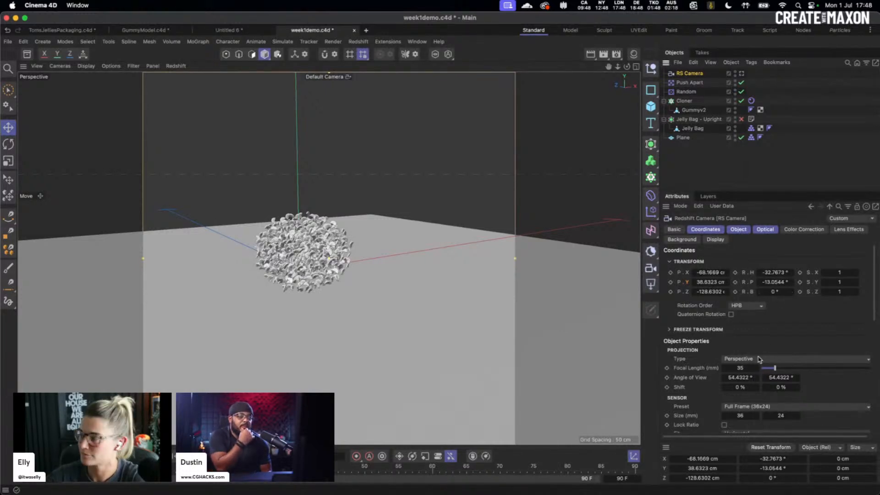
# - Set the RS Camera's focal length to 50 mm and look through it in the viewport
pyautogui.click(745, 368)
pyautogui.write('50')
pyautogui.press('Return')
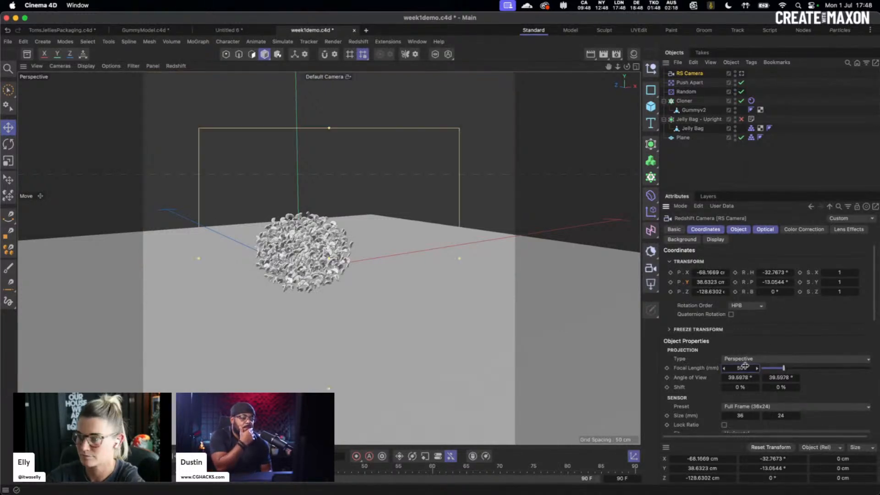
pyautogui.click(741, 74)
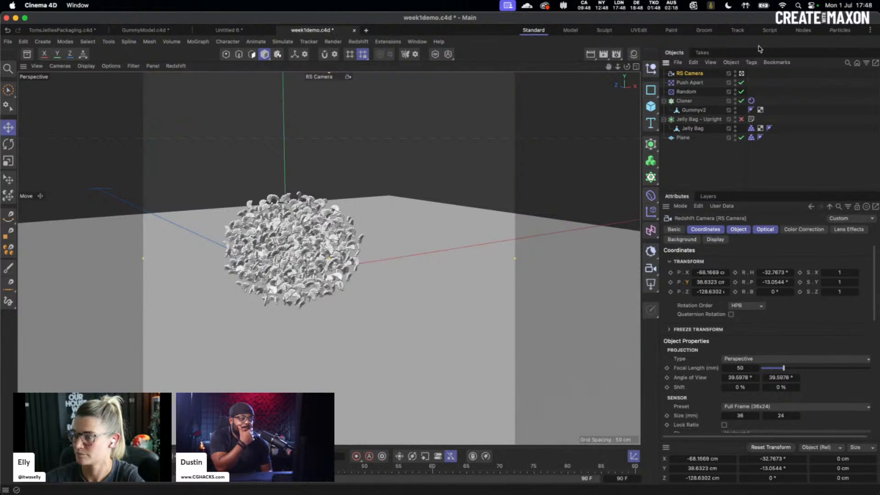
pyautogui.click(739, 229)
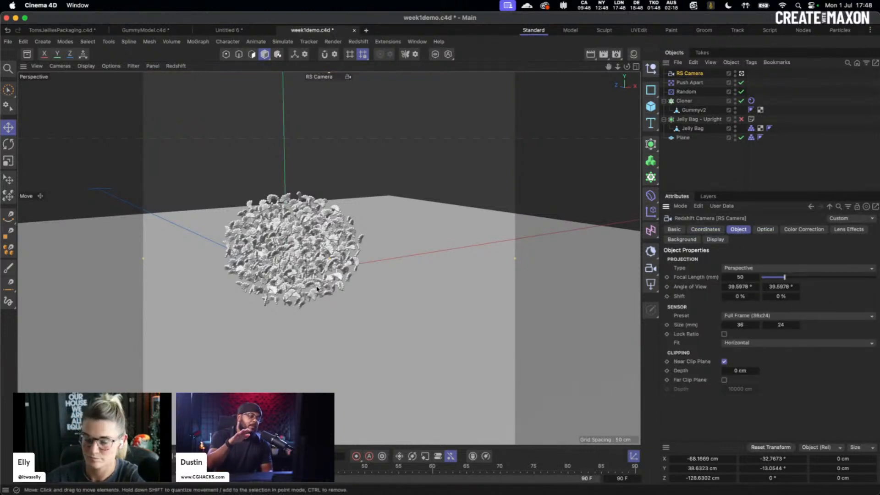
# - Select the Plane, bring the view down near ground level, and play the gummy spill
pyautogui.click(310, 317)
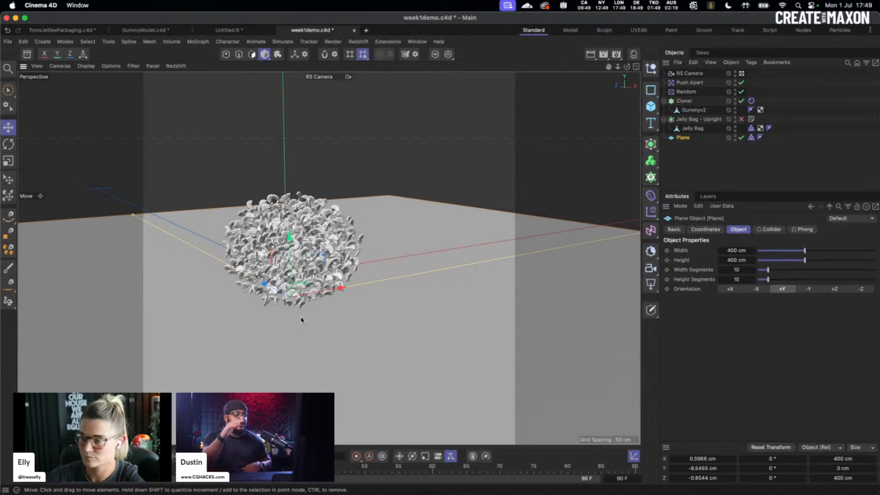
pyautogui.keyDown('alt'); pyautogui.moveTo(302, 318); pyautogui.dragTo(310, 288); pyautogui.keyUp('alt')
pyautogui.scroll(6, 310, 288)
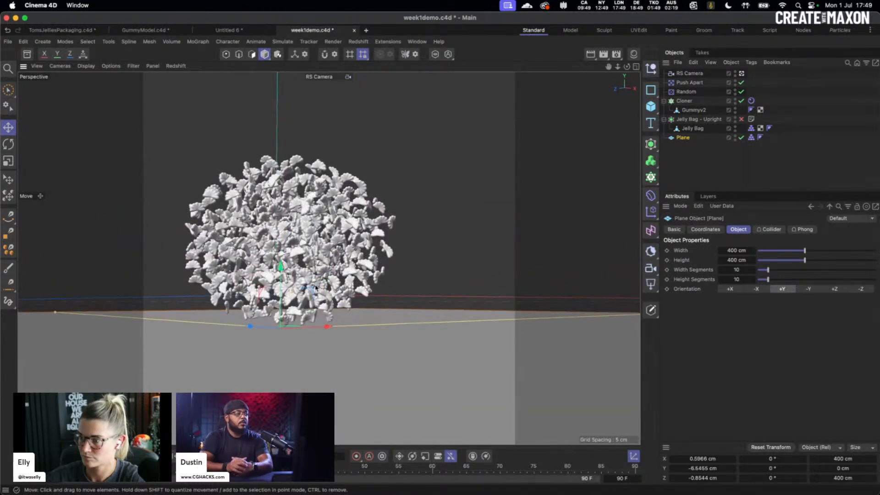
pyautogui.scroll(2, 330, 283)
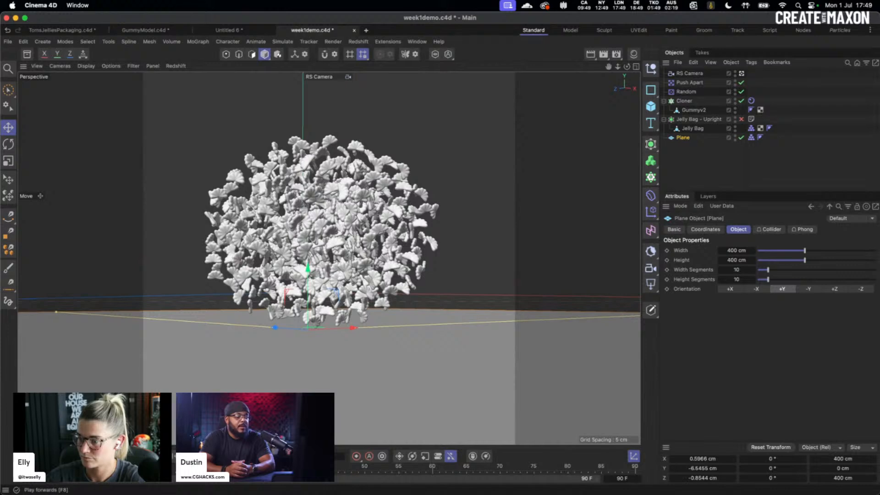
pyautogui.click(212, 456)
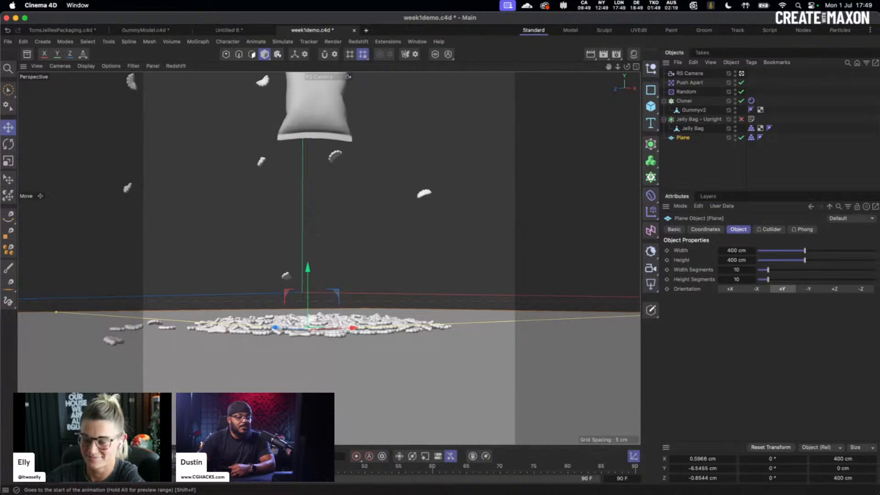
# - Rewind to the first frame, save the scene, and replay the spill, stopping at frame 13
pyautogui.click(257, 457)
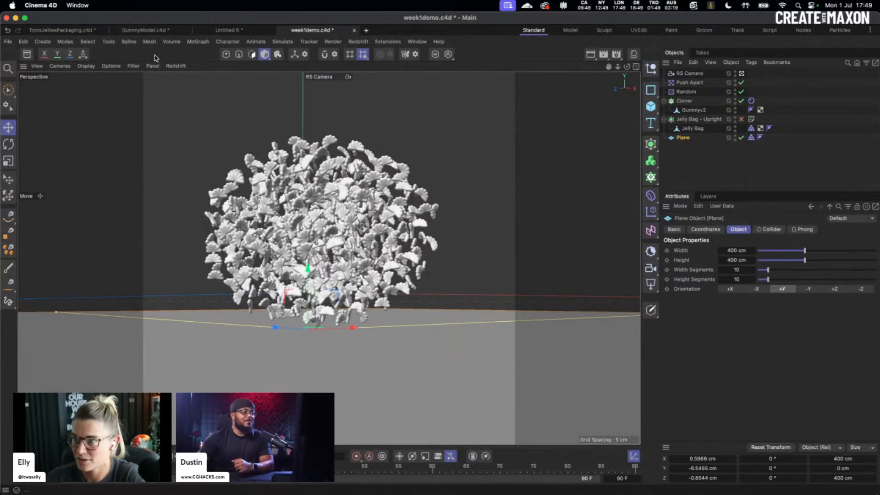
pyautogui.press('super+s')
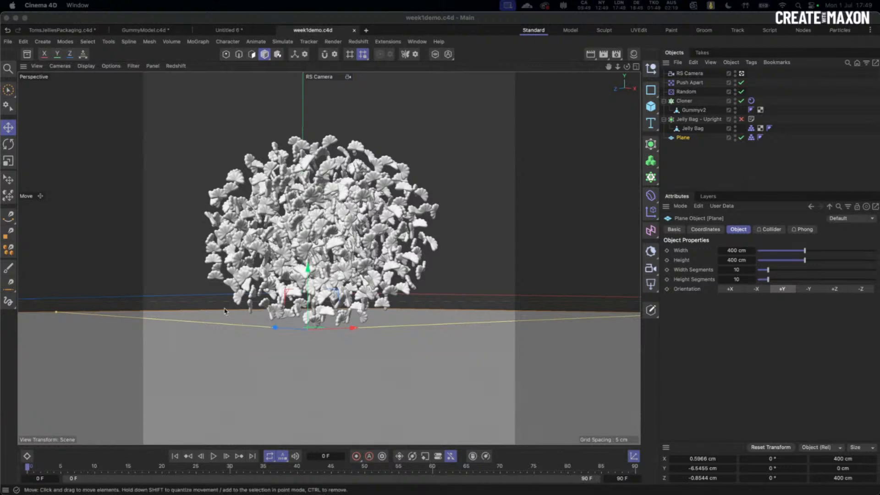
pyautogui.click(214, 456)
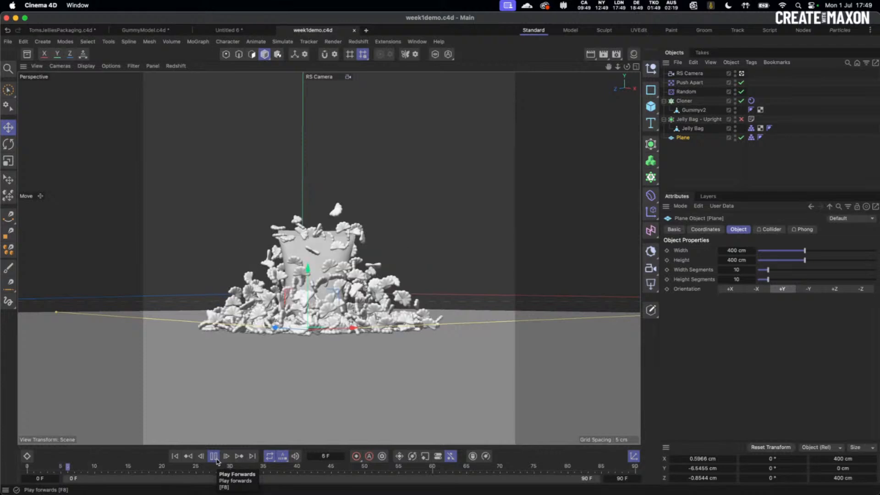
pyautogui.click(214, 458)
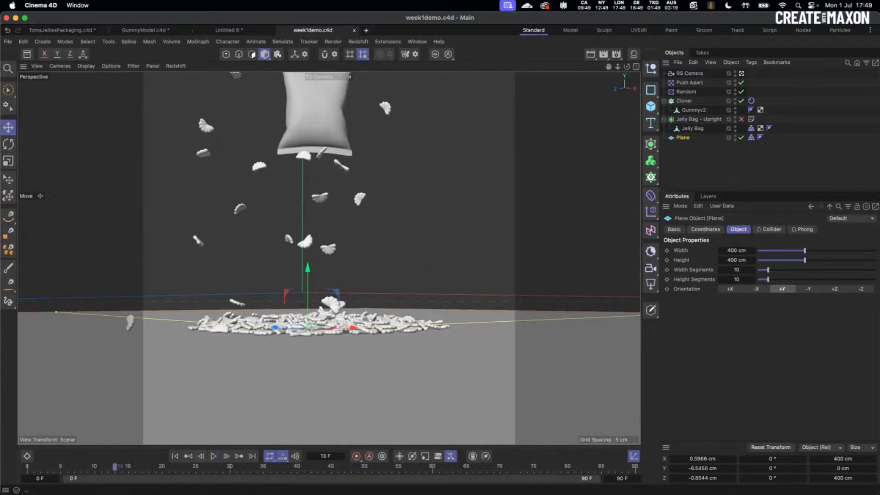
pyautogui.press('super+Tab')
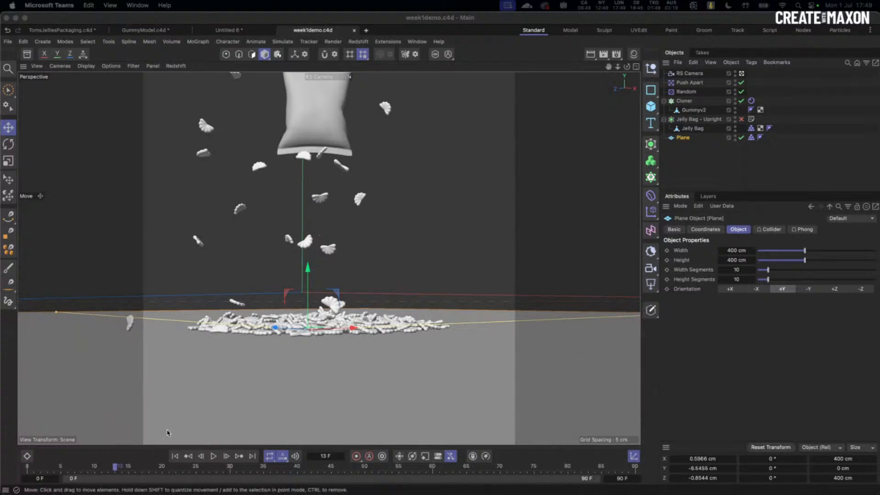
# - Step the animation from frame 13 back to frame 10, with the bag mid-spill above the pile
pyautogui.moveTo(114, 467); pyautogui.dragTo(95, 473)
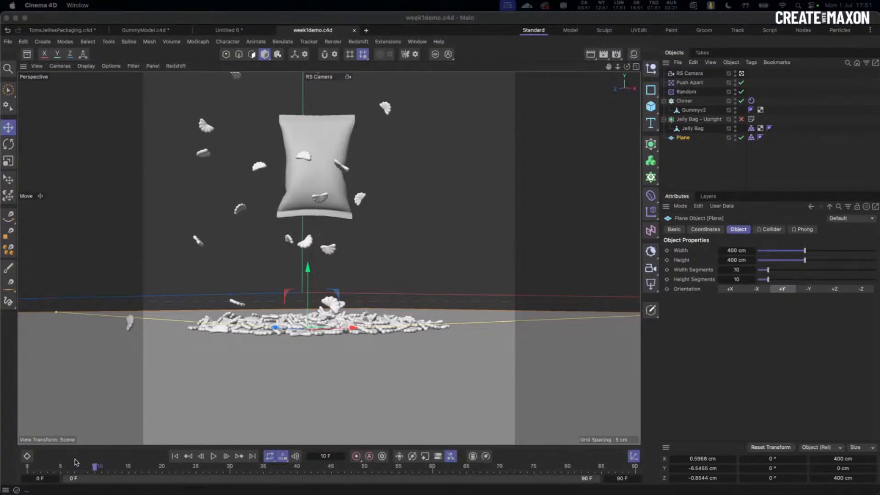
# - Replay the spill from frame 0, then zoom and orbit in close and low on the bag and pile
pyautogui.click(95, 470)
pyautogui.click(175, 456)
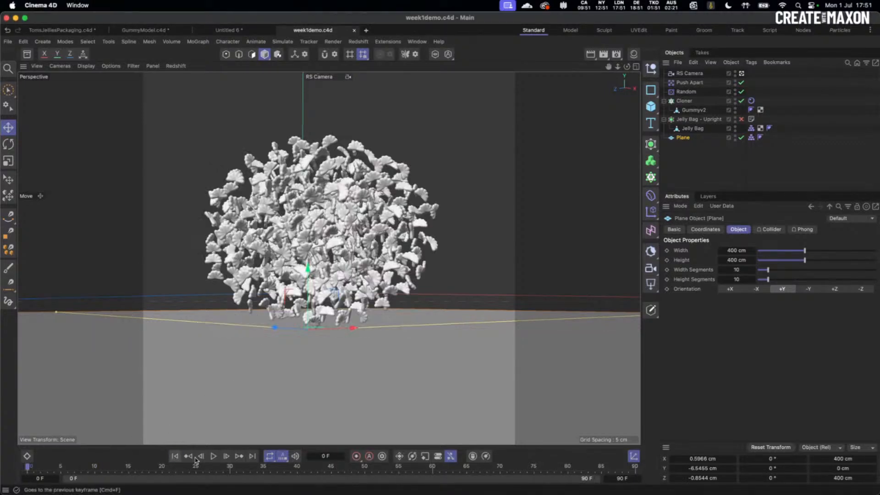
pyautogui.click(214, 456)
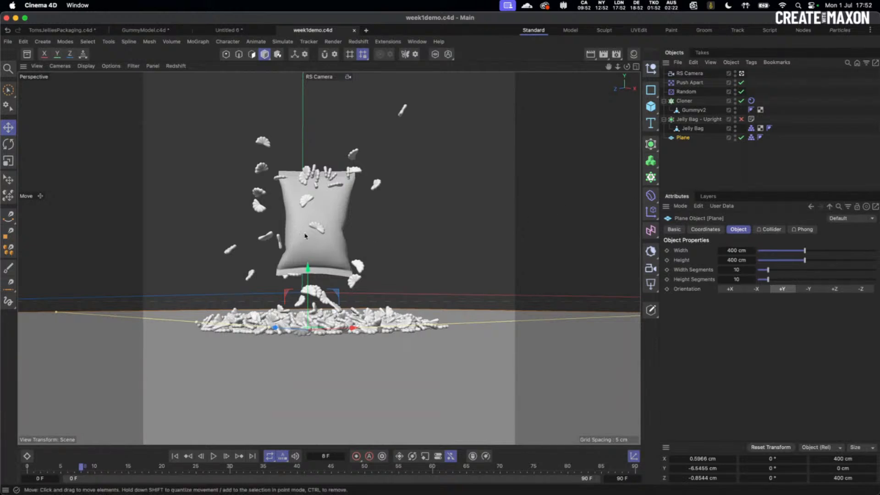
pyautogui.scroll(5, 330, 234)
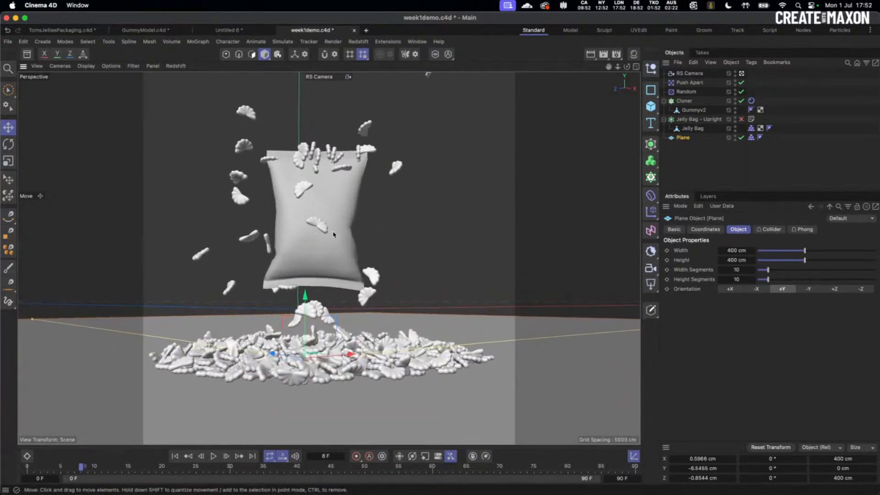
pyautogui.scroll(4, 316, 252)
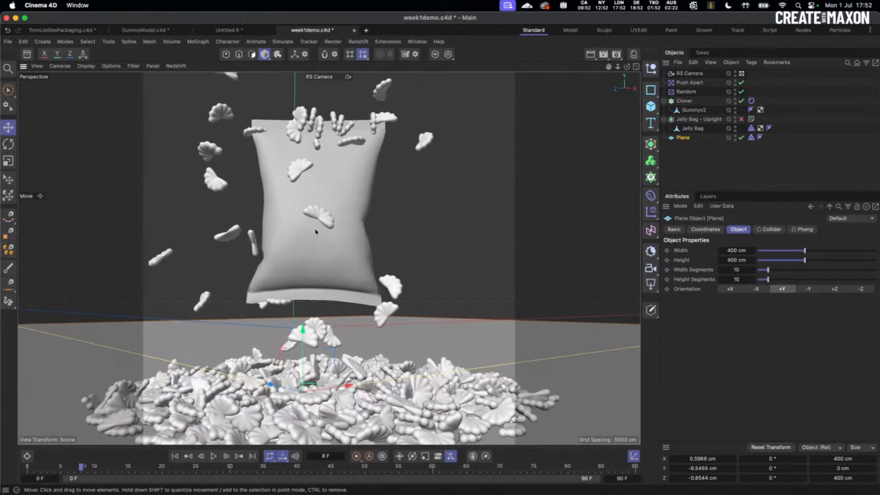
pyautogui.keyDown('alt'); pyautogui.moveTo(313, 235); pyautogui.dragTo(314, 225); pyautogui.keyUp('alt')
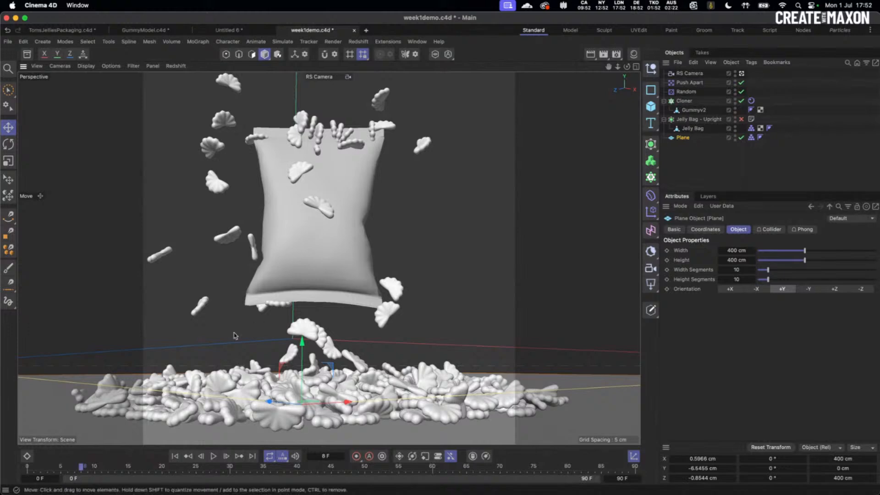
# - At frame 0, select the Jelly Bag, show its coordinates, and switch to the four-view layout
pyautogui.click(175, 456)
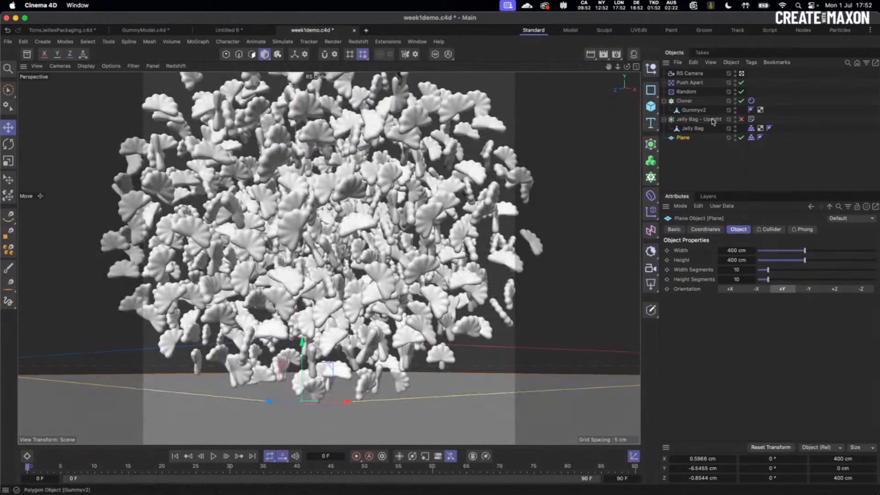
pyautogui.click(701, 132)
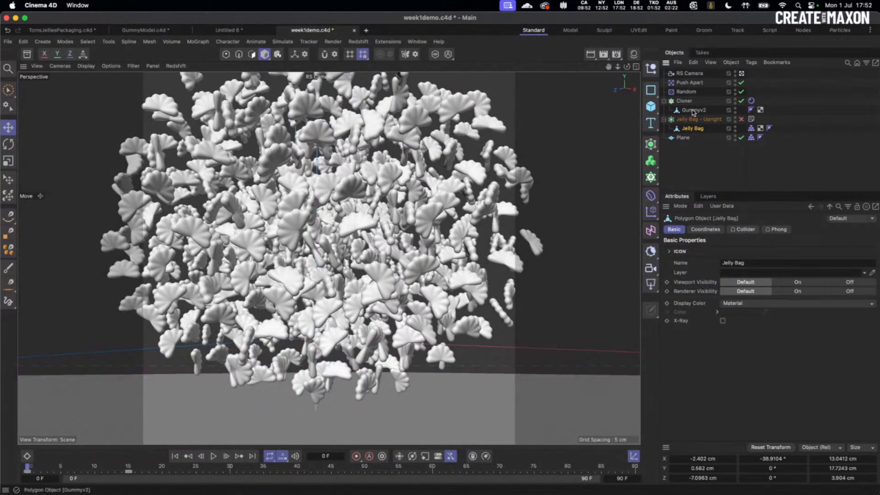
pyautogui.click(694, 110)
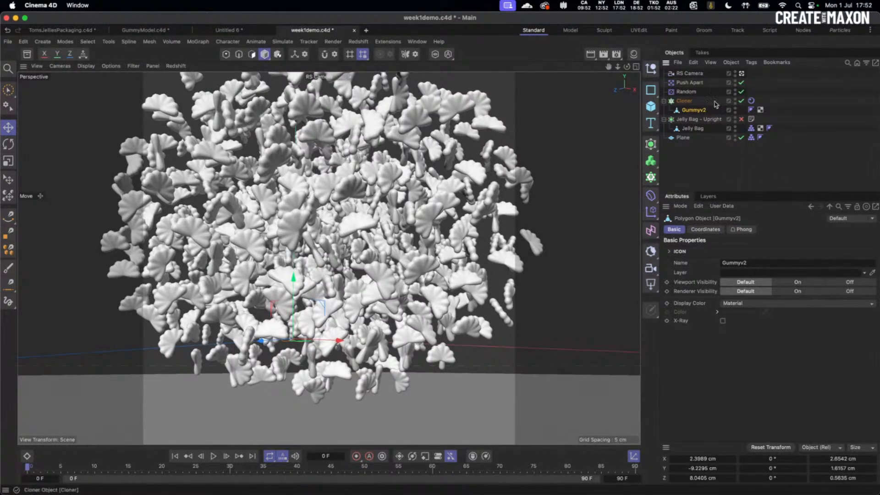
pyautogui.click(692, 129)
pyautogui.click(705, 230)
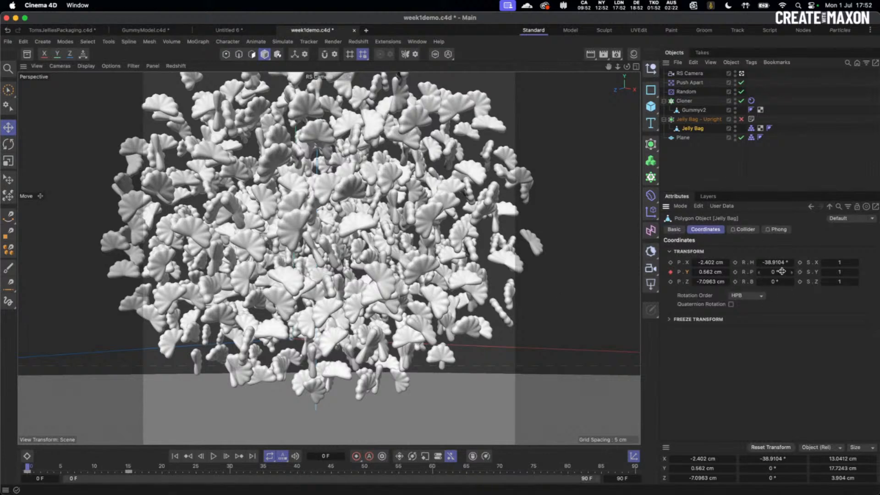
pyautogui.click(636, 67)
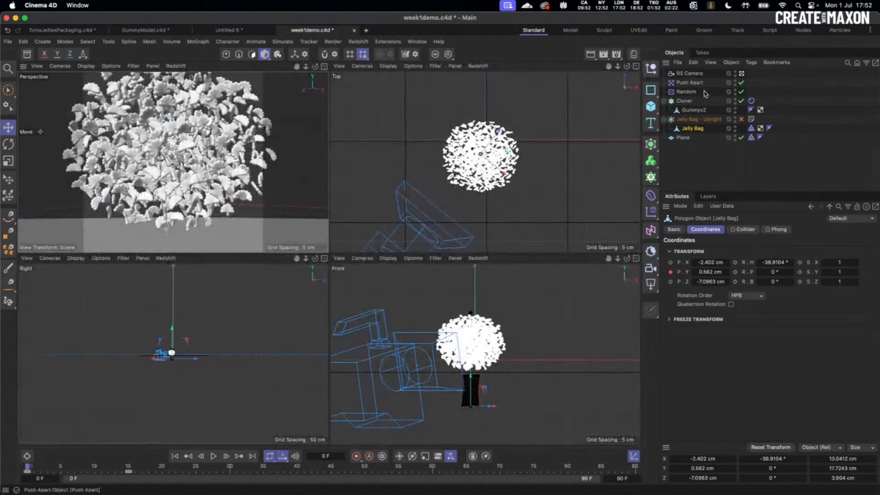
pyautogui.moveTo(777, 272); pyautogui.dragTo(843, 259)
pyautogui.press('super+z')
pyautogui.press('super+z')
pyautogui.press('super+z')
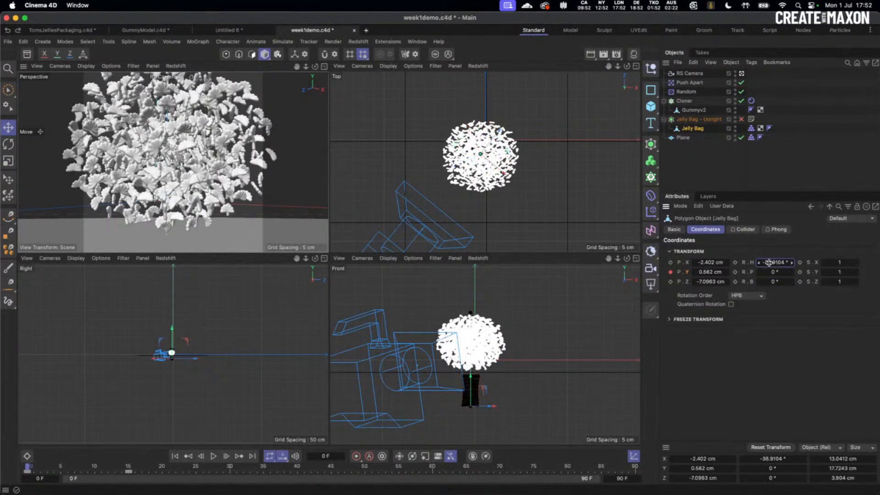
# - Key the Jelly Bag's heading at frame 0 and at 129.1° on frame 15, then review it
pyautogui.click(736, 263)
pyautogui.click(130, 471)
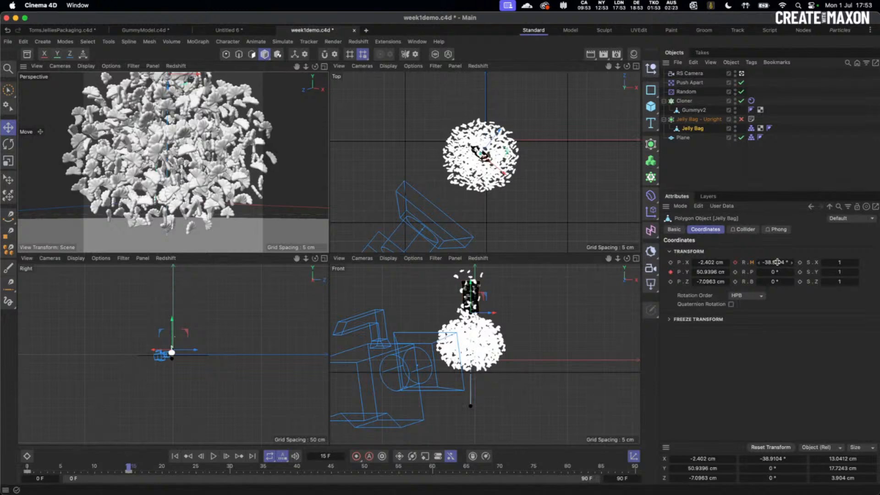
pyautogui.moveTo(778, 262); pyautogui.dragTo(858, 264)
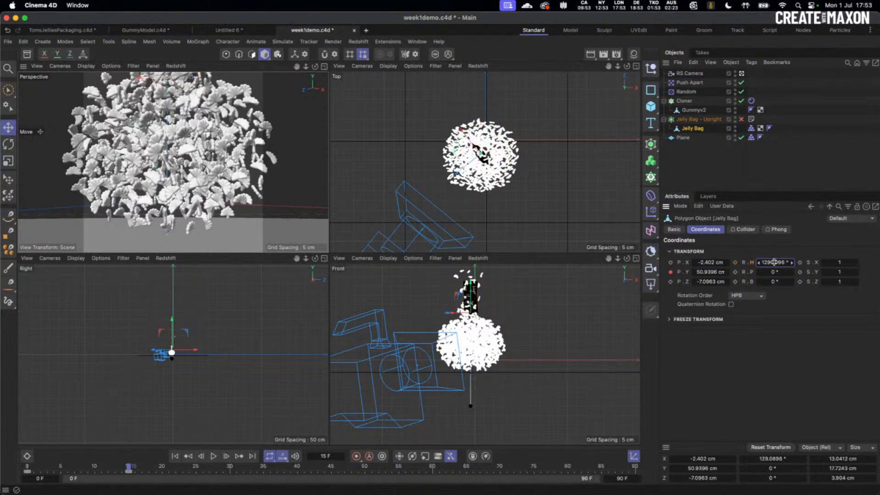
pyautogui.click(735, 262)
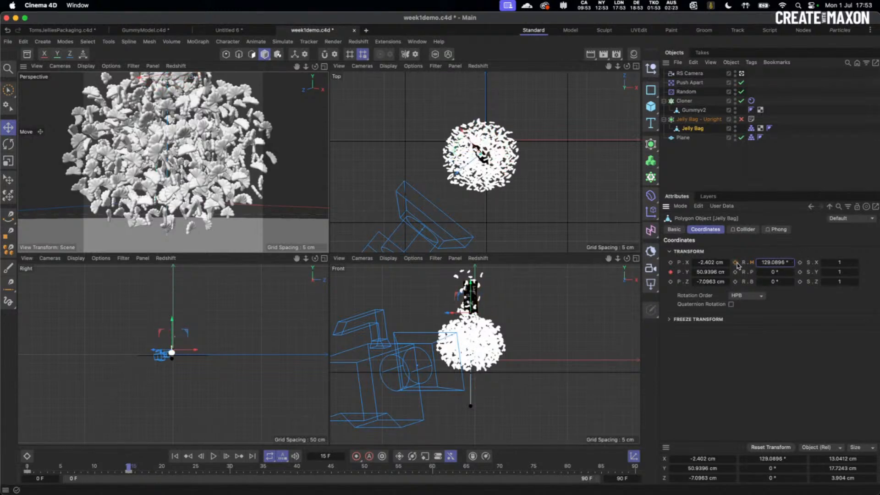
pyautogui.click(174, 457)
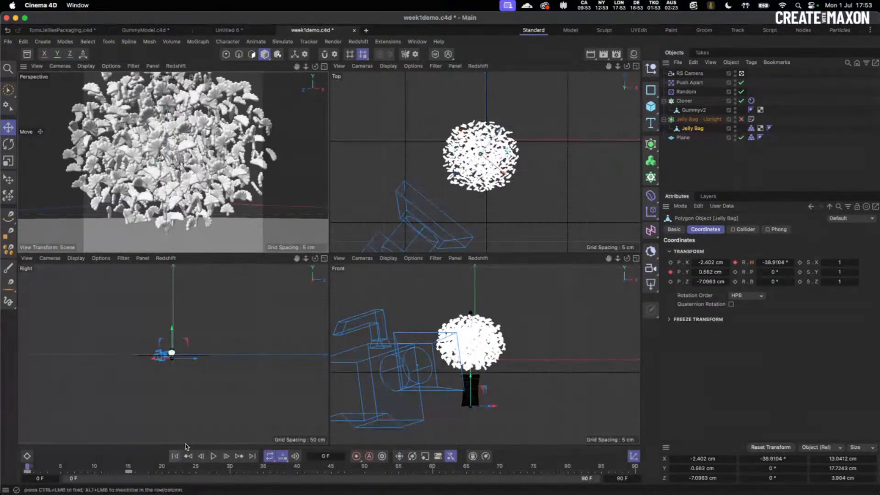
pyautogui.click(326, 67)
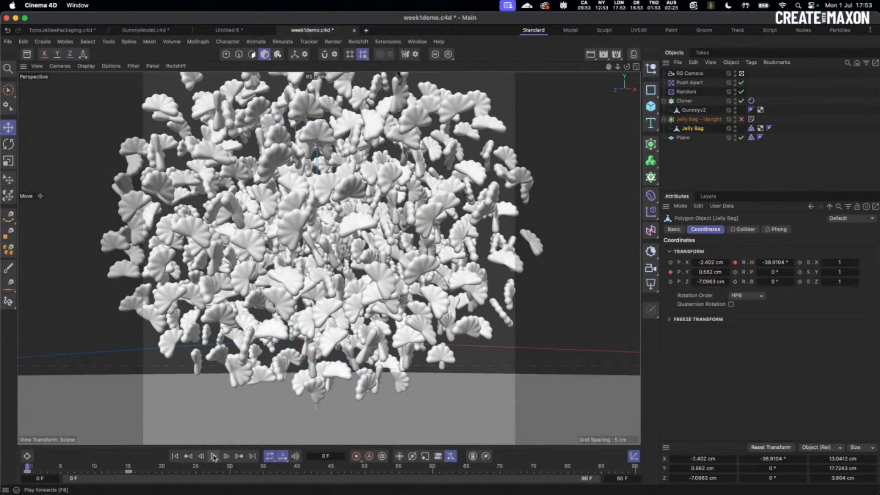
pyautogui.click(637, 67)
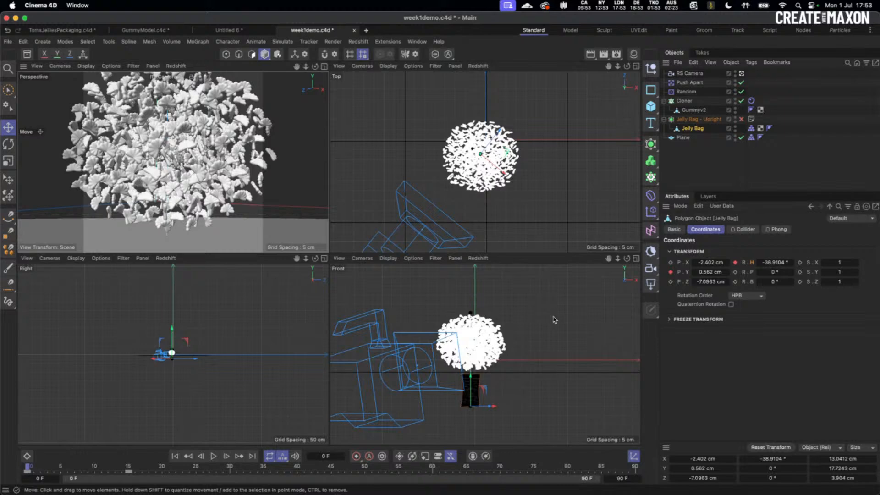
# - Preview the spill in the maximized and top views, then return to frame 0 in four views
pyautogui.click(324, 66)
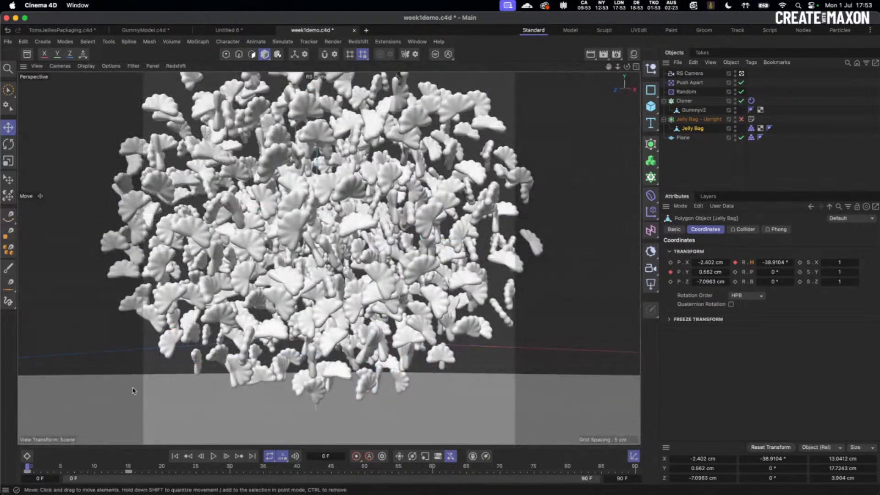
pyautogui.click(213, 457)
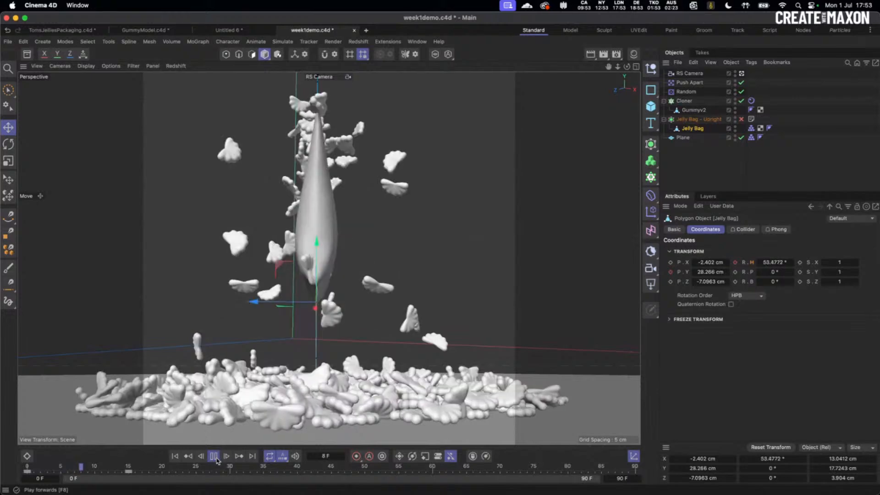
pyautogui.click(176, 456)
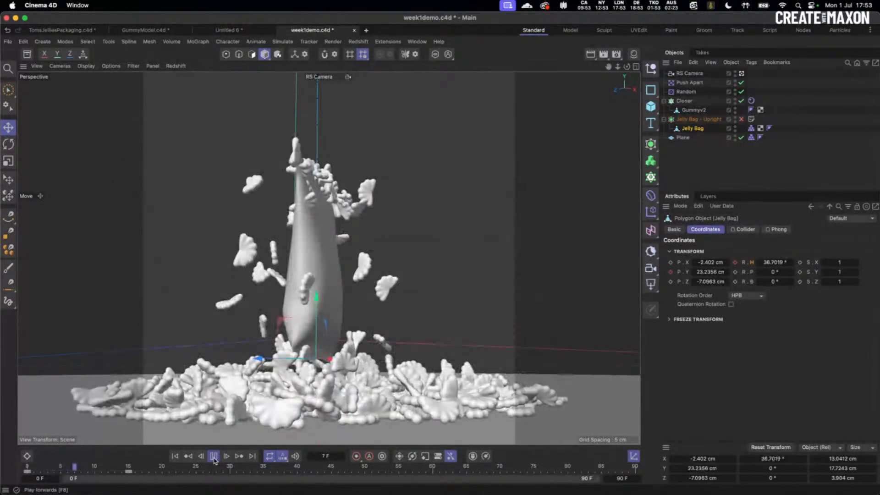
pyautogui.click(214, 456)
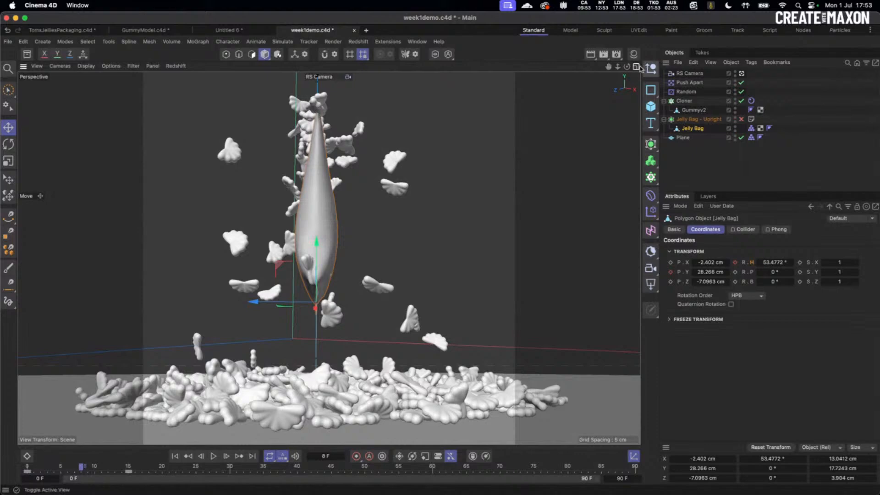
pyautogui.press('F2')
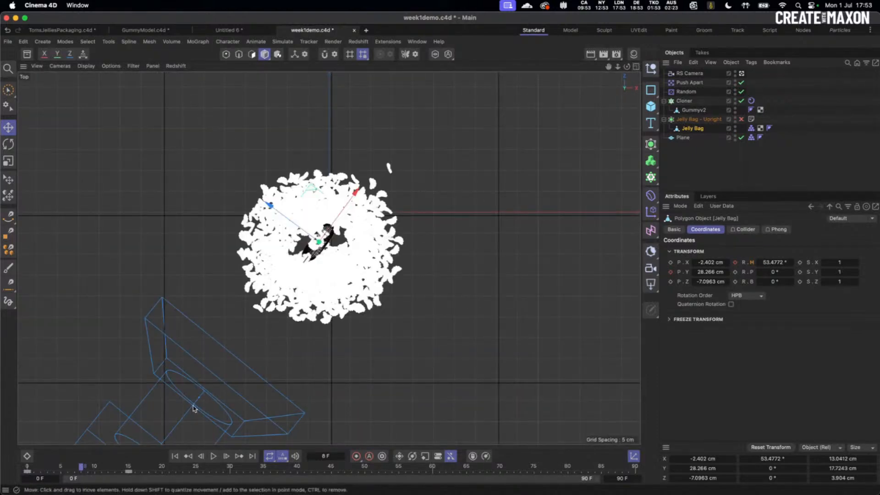
pyautogui.click(174, 456)
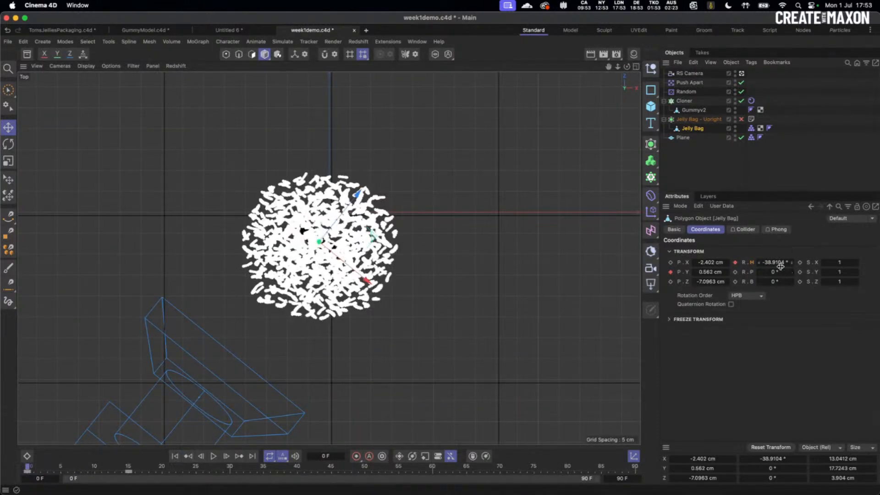
pyautogui.press('F5')
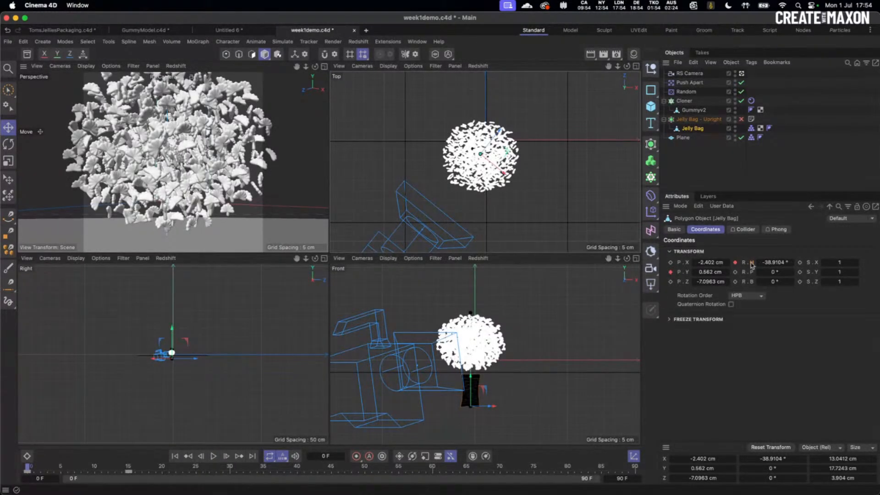
# - Delete the frame-15 keyframes and reset the Jelly Bag's heading rotation to 0°
pyautogui.click(128, 471)
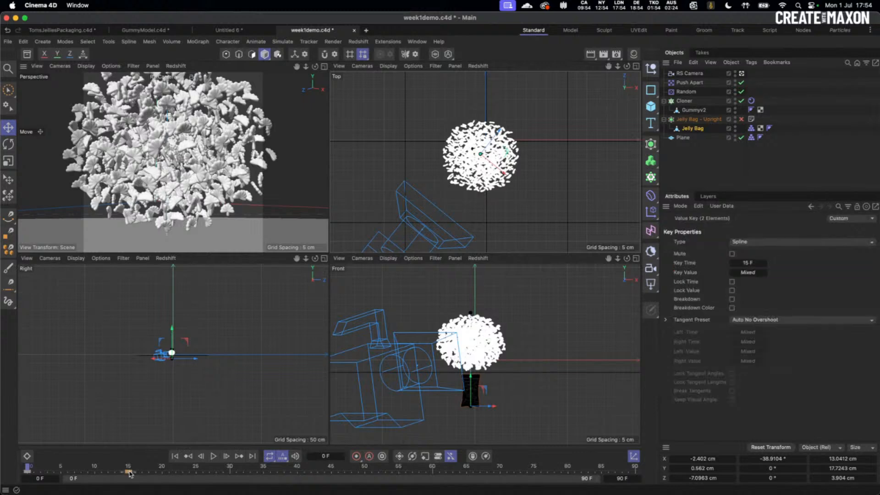
pyautogui.press('Delete')
pyautogui.moveTo(28, 472); pyautogui.dragTo(151, 473)
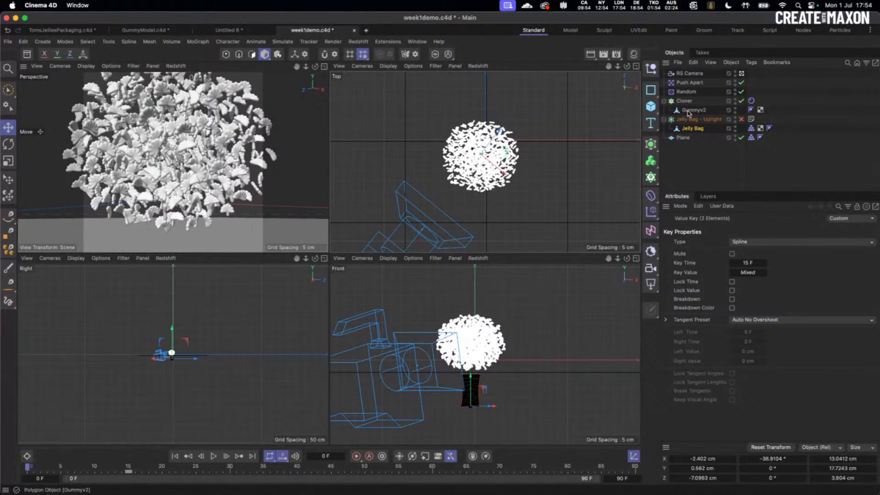
pyautogui.click(695, 130)
pyautogui.doubleClick(773, 263)
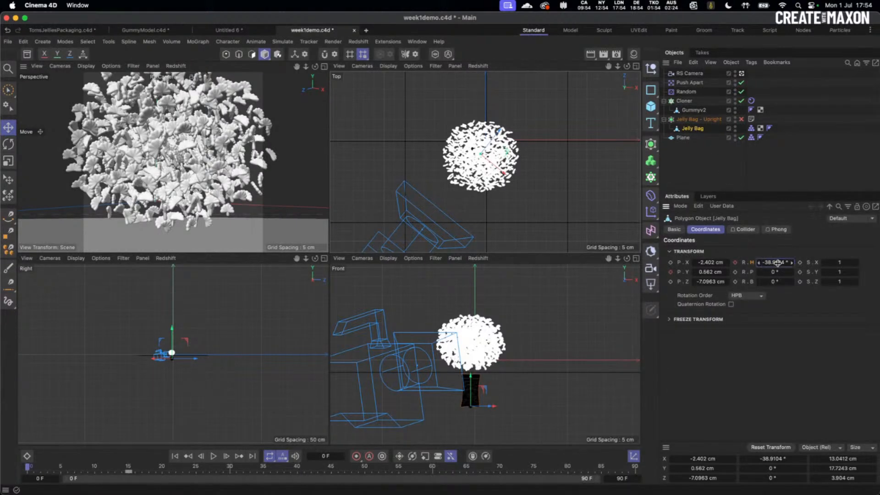
pyautogui.write('0')
pyautogui.press('Return')
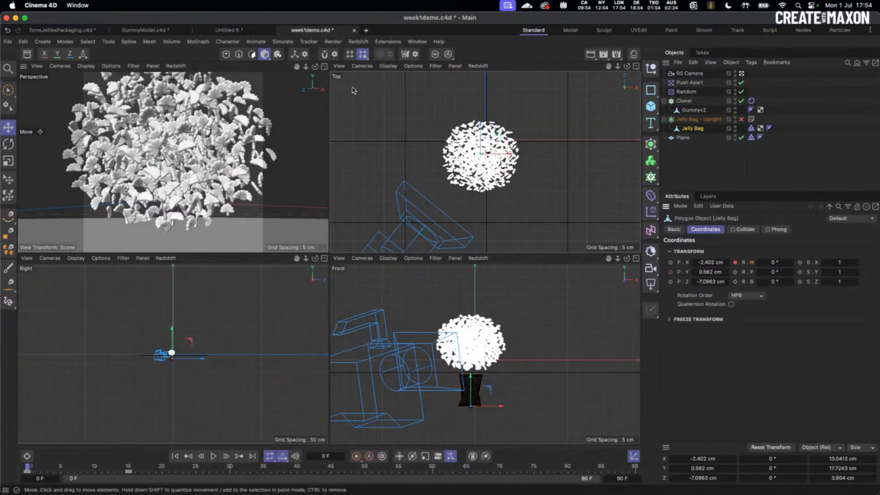
# - Play the animation until the jellies land, then rewind to frame 0 in four views
pyautogui.click(324, 66)
pyautogui.click(213, 456)
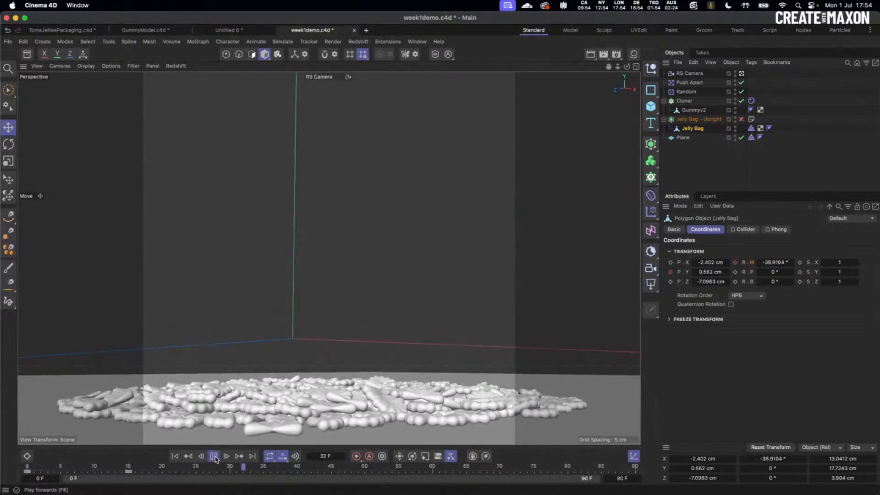
pyautogui.click(213, 456)
pyautogui.click(186, 457)
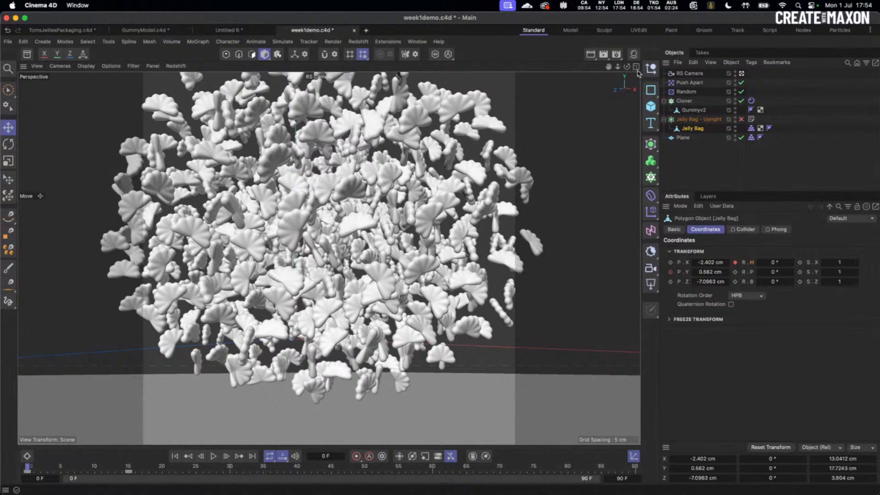
pyautogui.middleClick(603, 108)
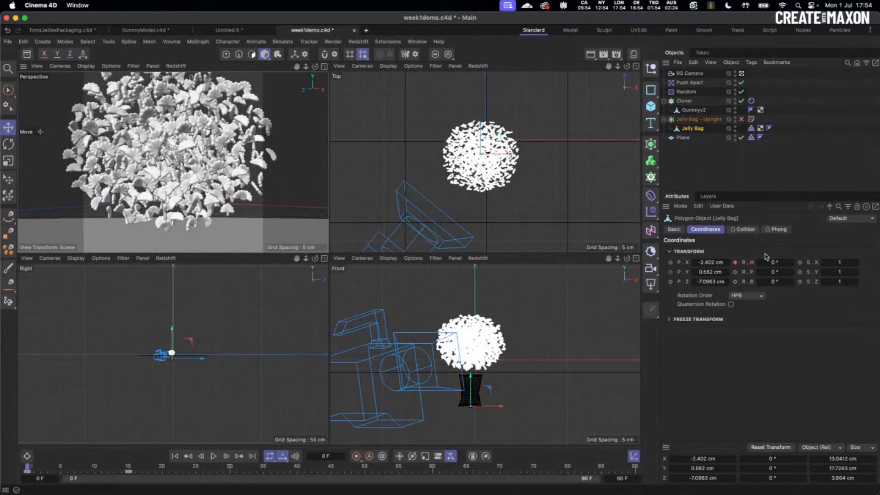
# - Key the Jelly Bag raised higher above the floor at frame 15 and preview the lift
pyautogui.click(130, 468)
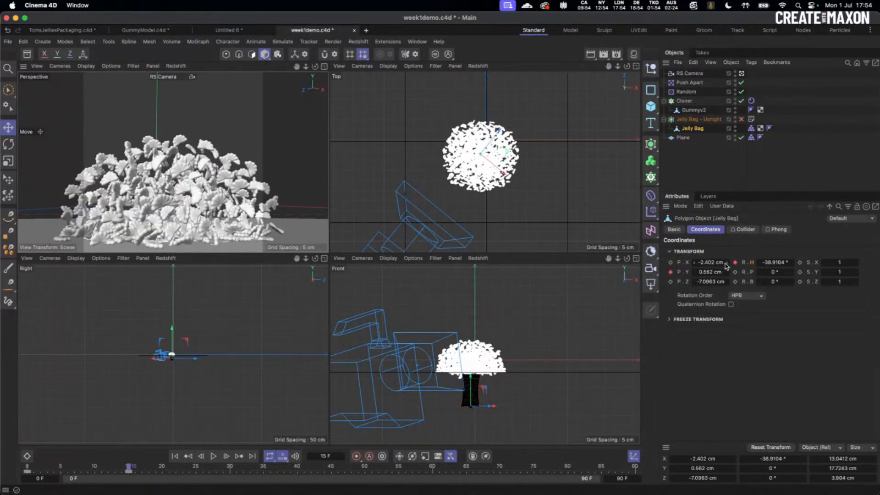
pyautogui.moveTo(710, 273); pyautogui.dragTo(728, 269)
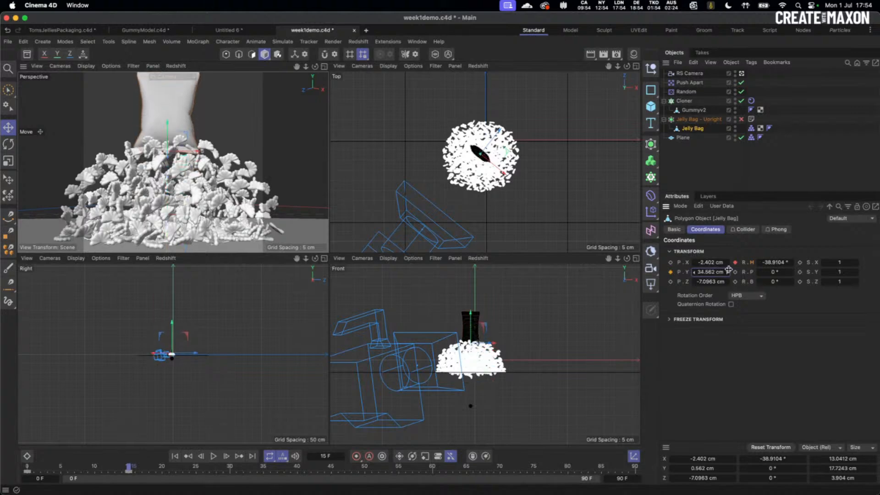
pyautogui.click(671, 274)
pyautogui.click(175, 456)
pyautogui.click(324, 66)
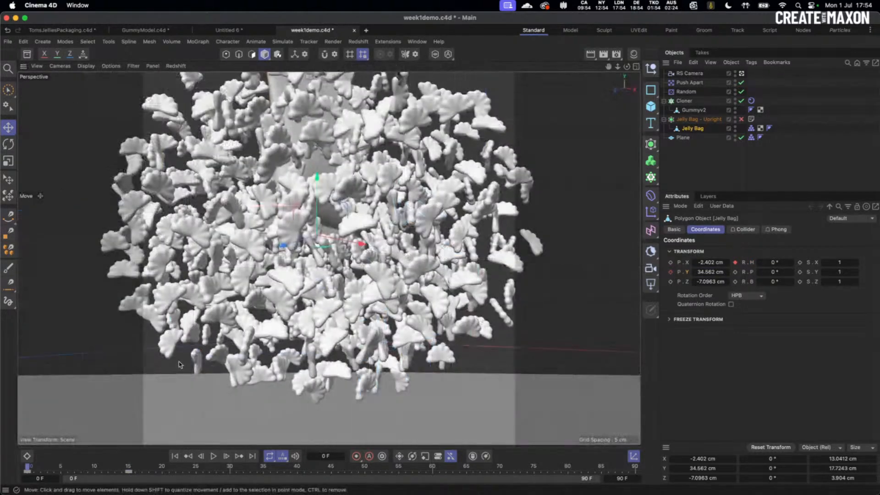
pyautogui.click(213, 457)
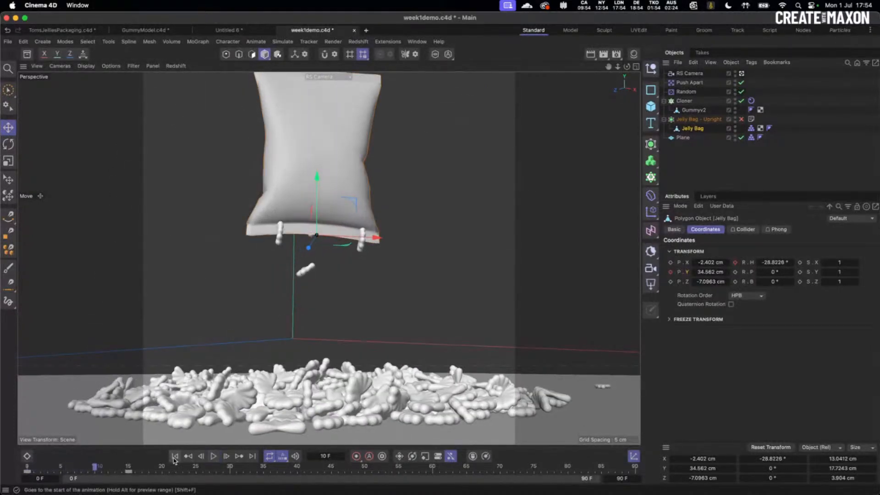
pyautogui.click(214, 457)
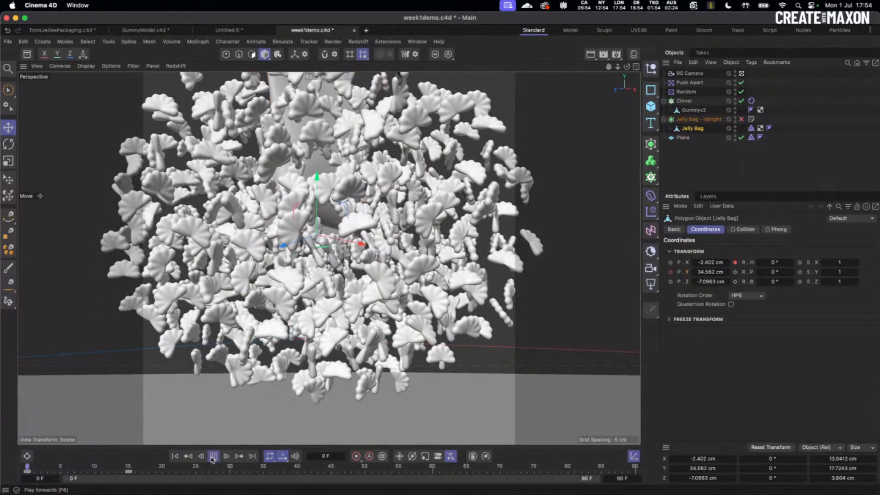
pyautogui.click(174, 457)
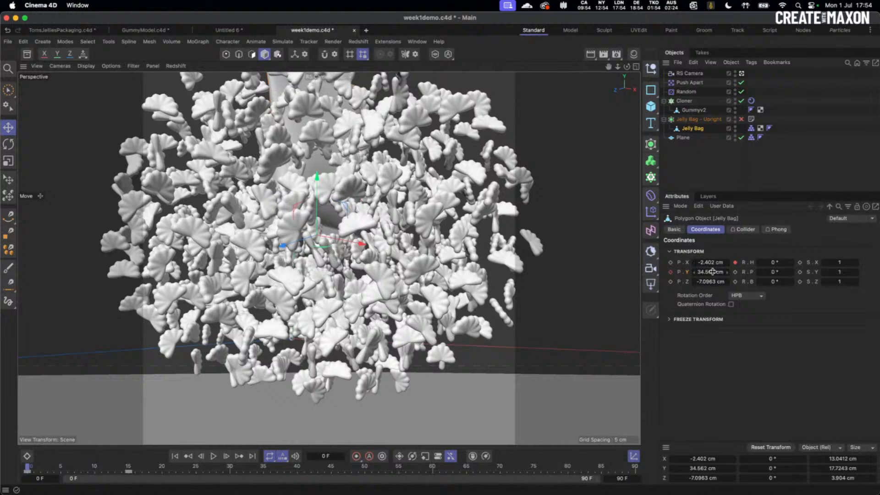
# - Lower and key the Jelly Bag's starting height, preview the spill to frame 12, then reset
pyautogui.moveTo(710, 272); pyautogui.dragTo(690, 272)
pyautogui.click(670, 272)
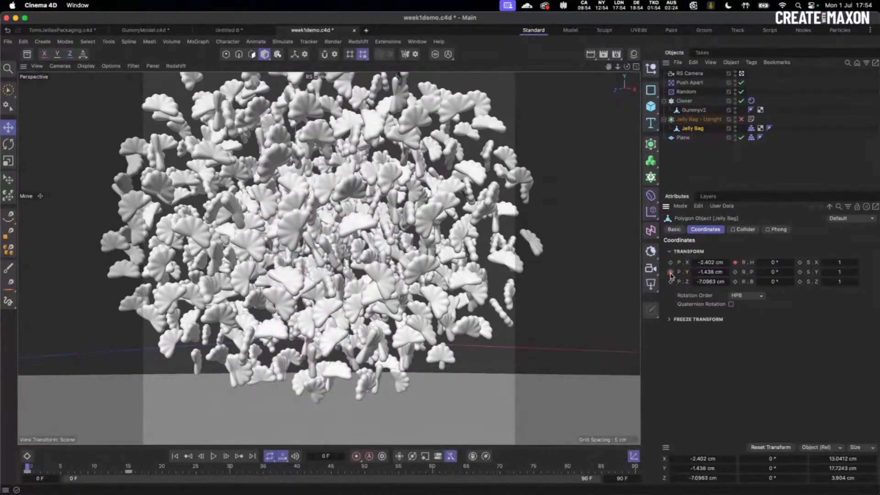
pyautogui.click(214, 460)
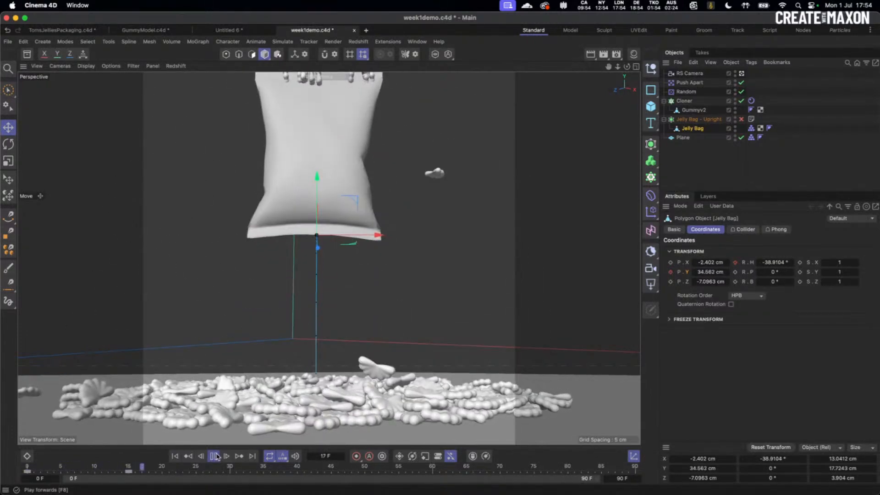
pyautogui.click(176, 457)
pyautogui.click(226, 458)
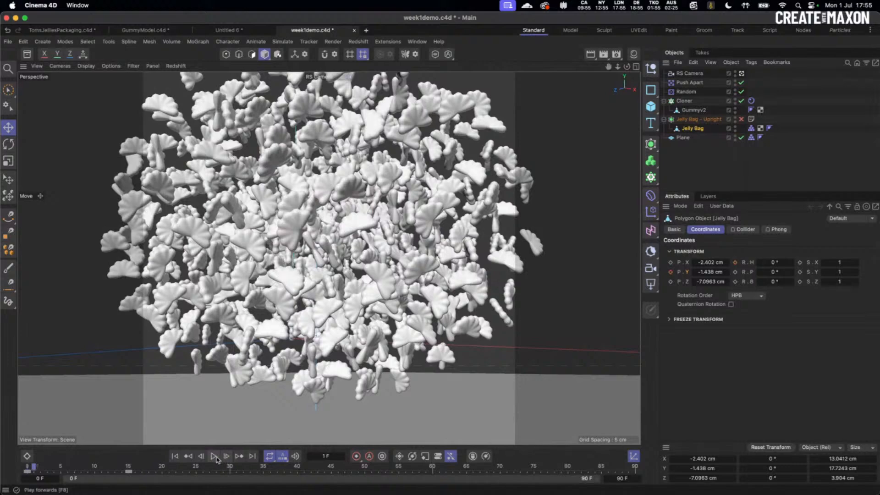
pyautogui.click(214, 456)
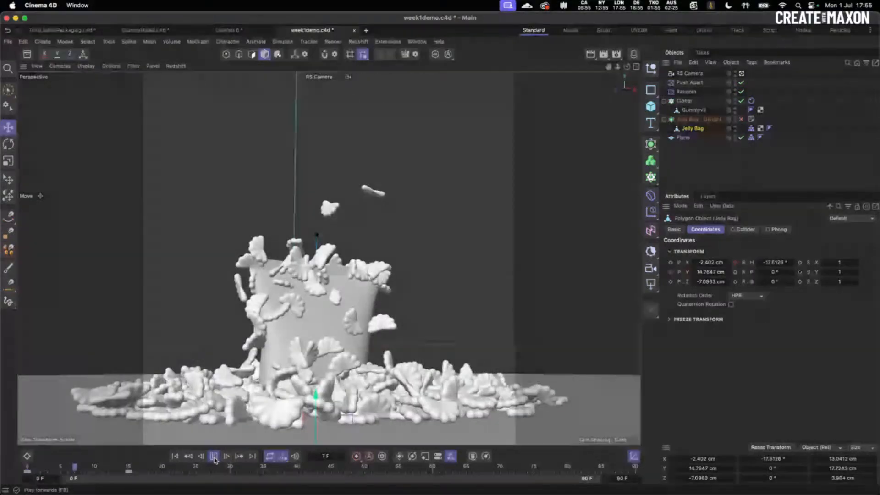
pyautogui.click(214, 456)
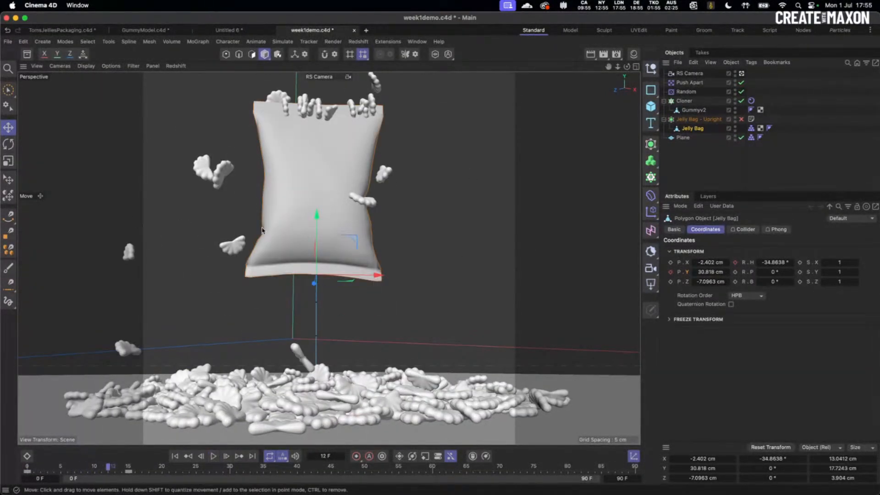
pyautogui.click(174, 456)
pyautogui.click(636, 66)
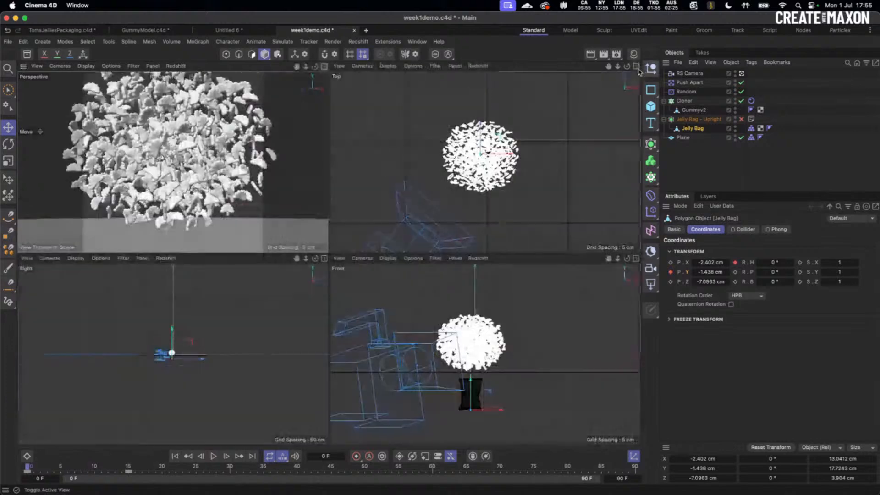
# - Disable the Cloner, leave the RS Camera for a low default view, and preview the bag's motion
pyautogui.click(741, 100)
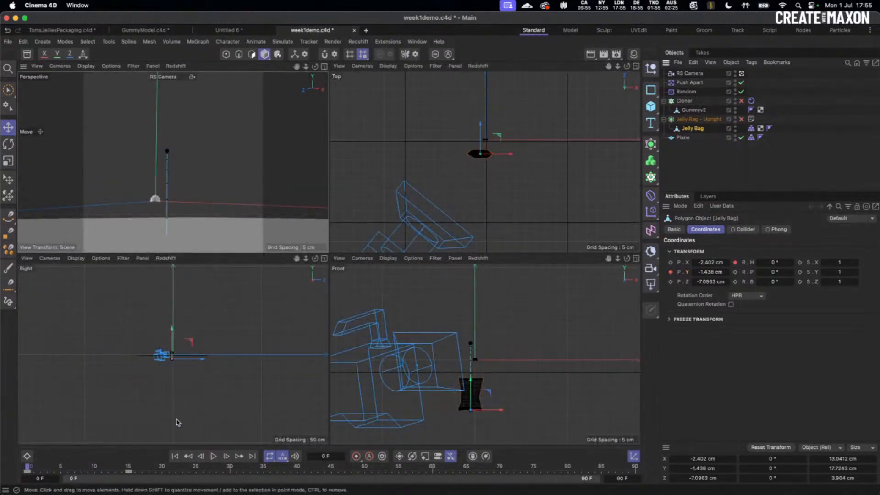
pyautogui.click(324, 66)
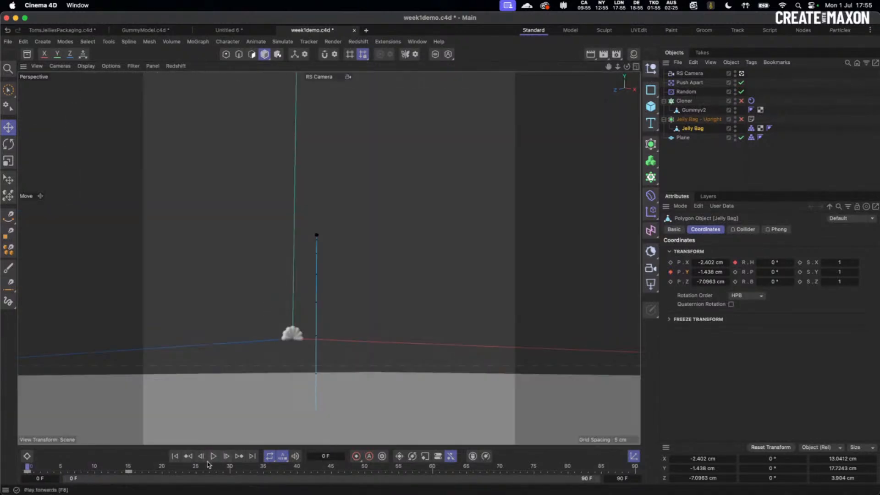
pyautogui.click(176, 456)
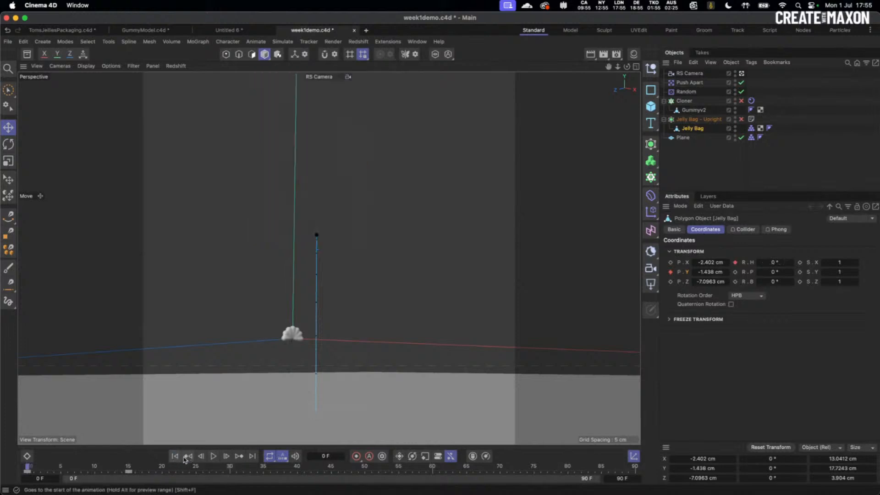
pyautogui.click(214, 458)
pyautogui.click(176, 458)
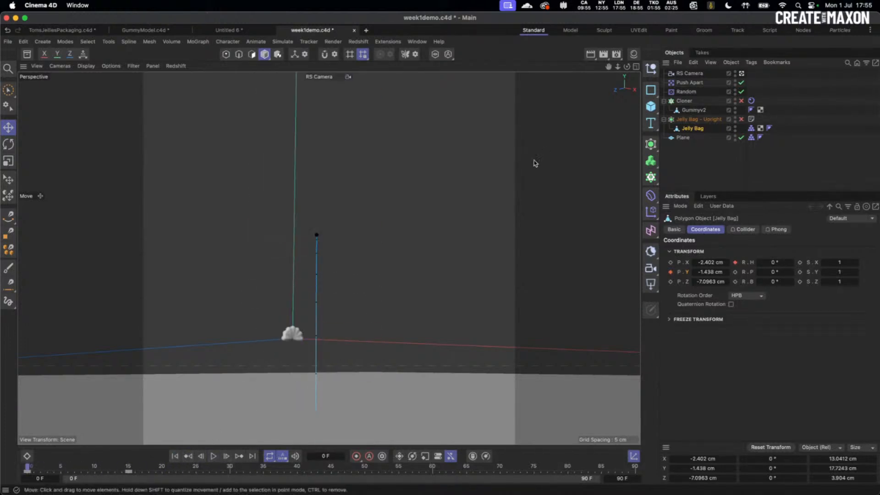
pyautogui.click(742, 74)
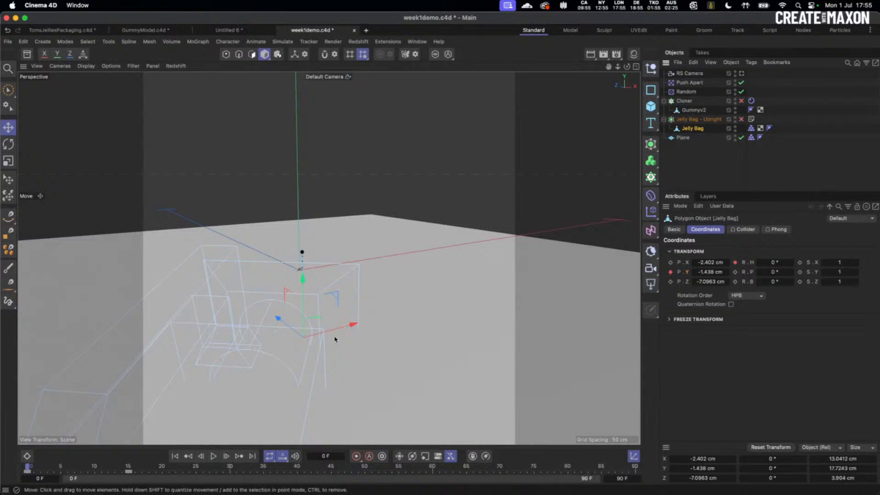
pyautogui.keyDown('alt'); pyautogui.moveTo(338, 340); pyautogui.dragTo(315, 390); pyautogui.keyUp('alt')
pyautogui.click(213, 456)
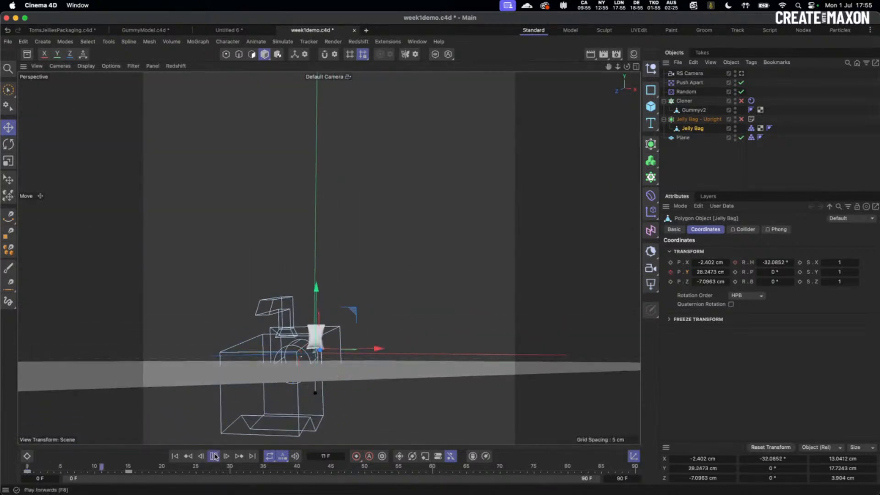
pyautogui.click(175, 456)
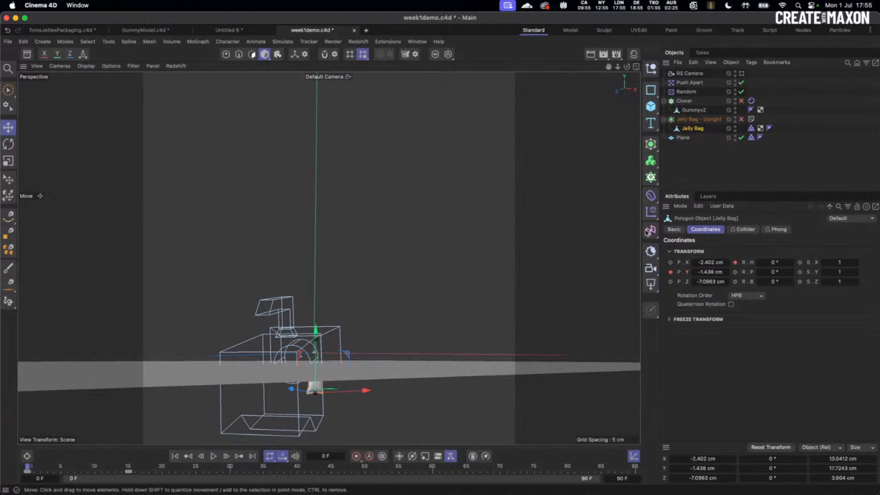
# - Turn the Jelly Bag's heading at frame 0 to 134° and set its keyframe
pyautogui.moveTo(774, 263); pyautogui.dragTo(796, 262)
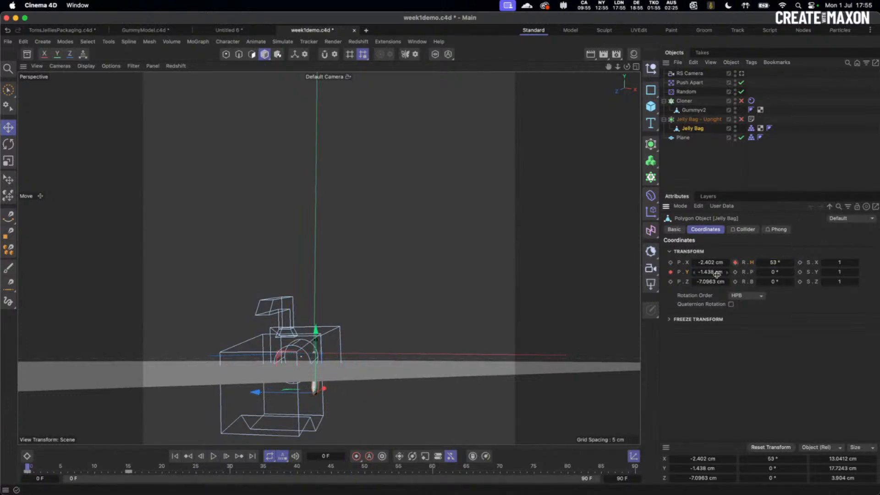
pyautogui.click(214, 456)
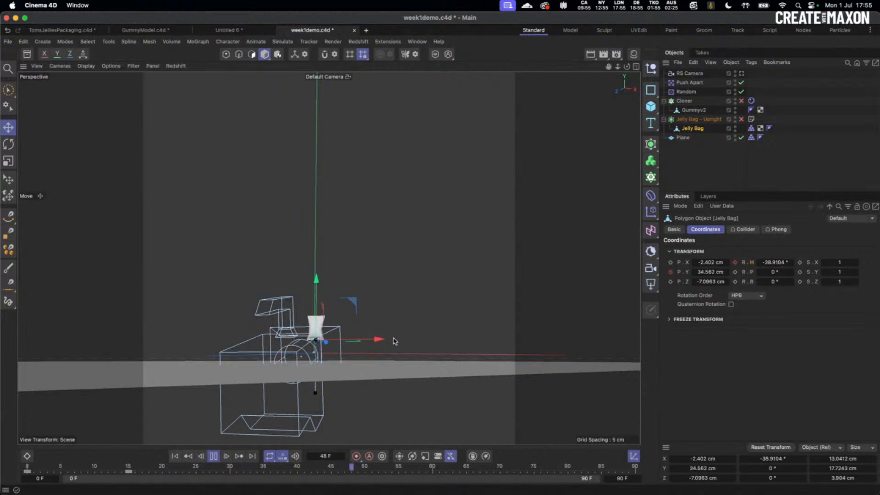
pyautogui.scroll(10, 361, 357)
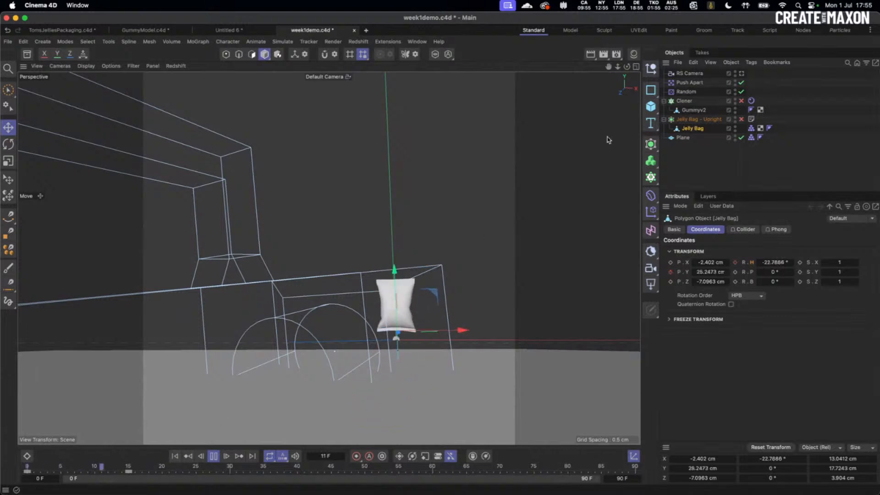
pyautogui.click(175, 456)
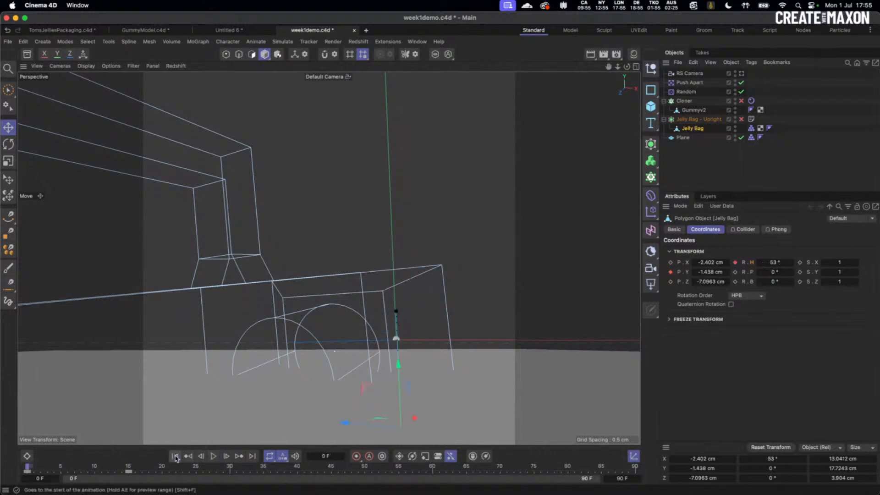
pyautogui.scroll(-10, 497, 356)
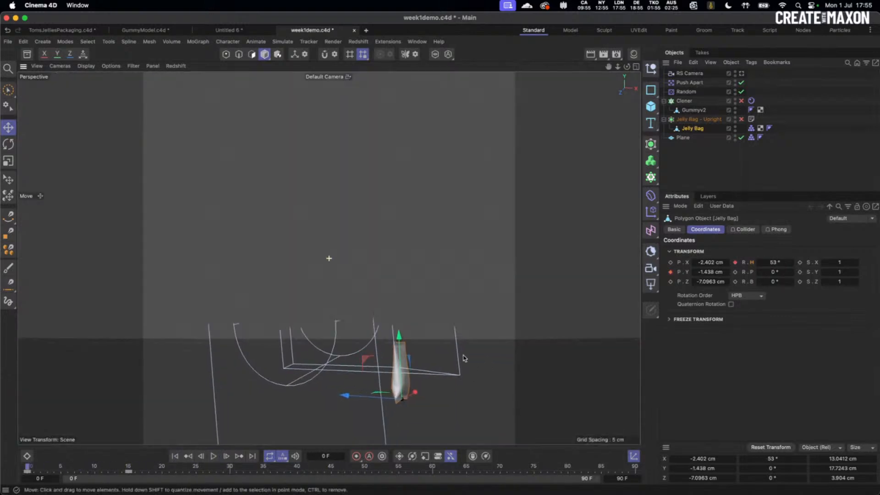
pyautogui.moveTo(777, 261); pyautogui.dragTo(815, 260)
pyautogui.click(735, 263)
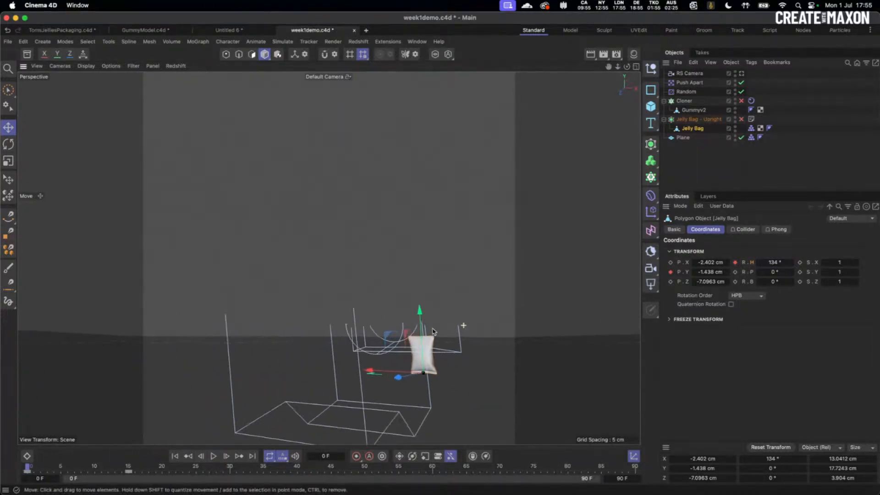
# - Preview the new starting rotation, then re-enable the Cloner and the RS Camera view
pyautogui.scroll(10, 255, 442)
pyautogui.click(213, 456)
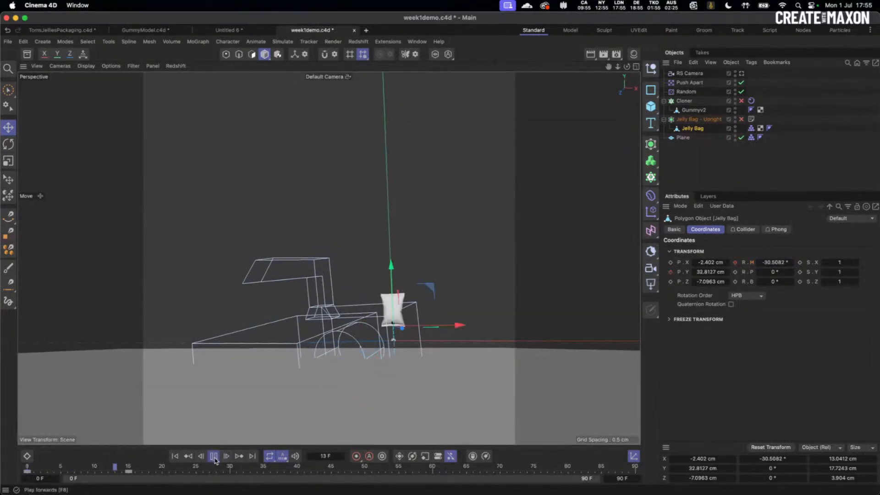
pyautogui.click(174, 456)
pyautogui.click(174, 457)
pyautogui.click(213, 456)
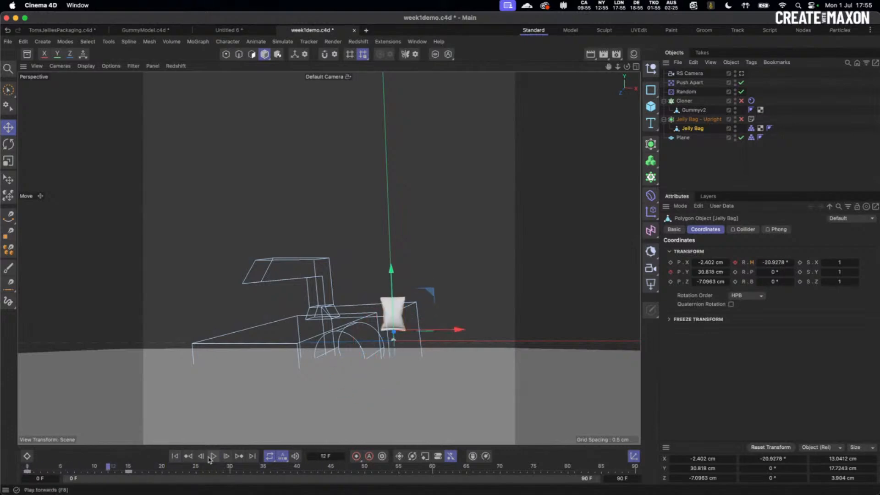
pyautogui.click(175, 456)
pyautogui.click(741, 101)
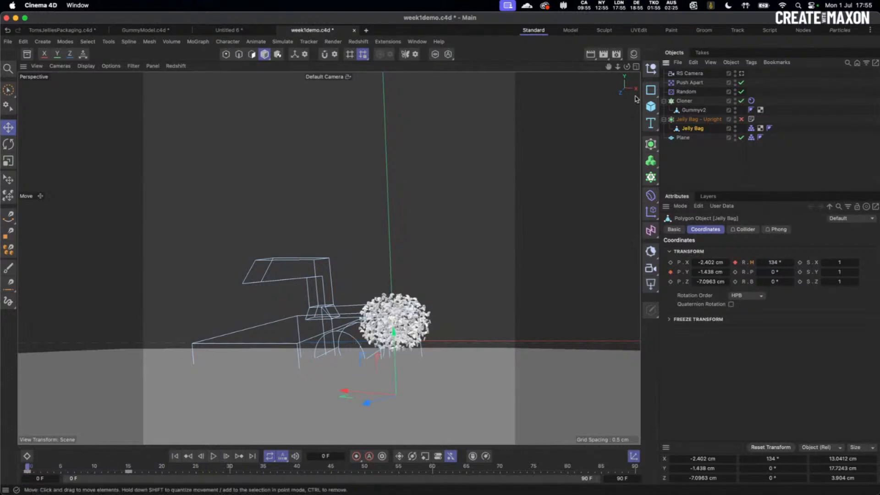
pyautogui.click(742, 73)
# - Save the scene, play the spill through the RS Camera to frame 11, and select the Jelly Bag
pyautogui.press('super+s')
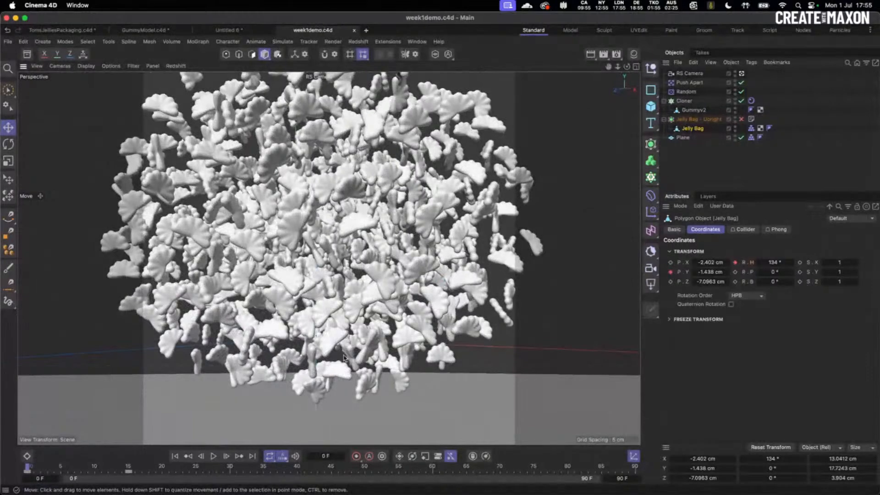
pyautogui.click(212, 459)
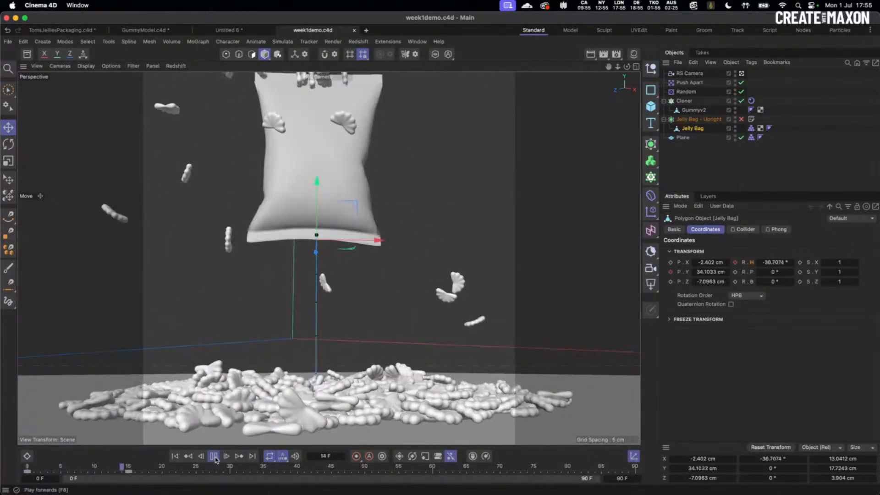
pyautogui.click(214, 458)
pyautogui.click(213, 456)
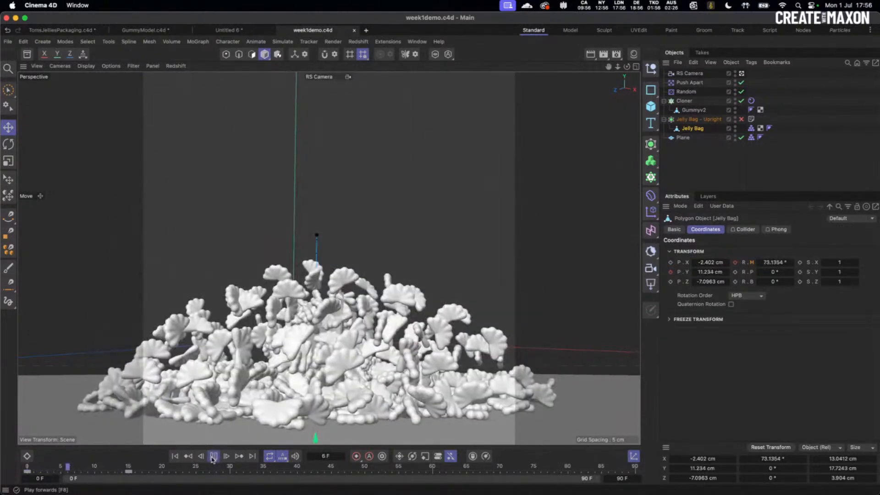
pyautogui.click(213, 456)
pyautogui.click(213, 456)
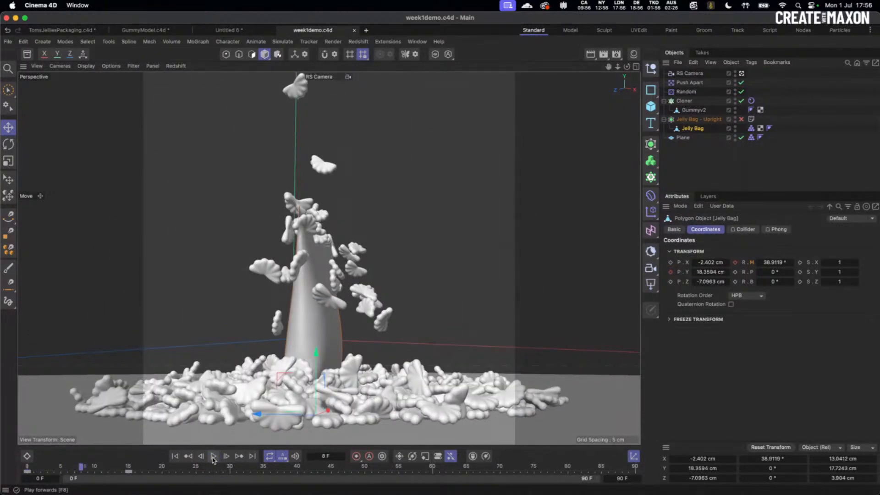
pyautogui.click(213, 457)
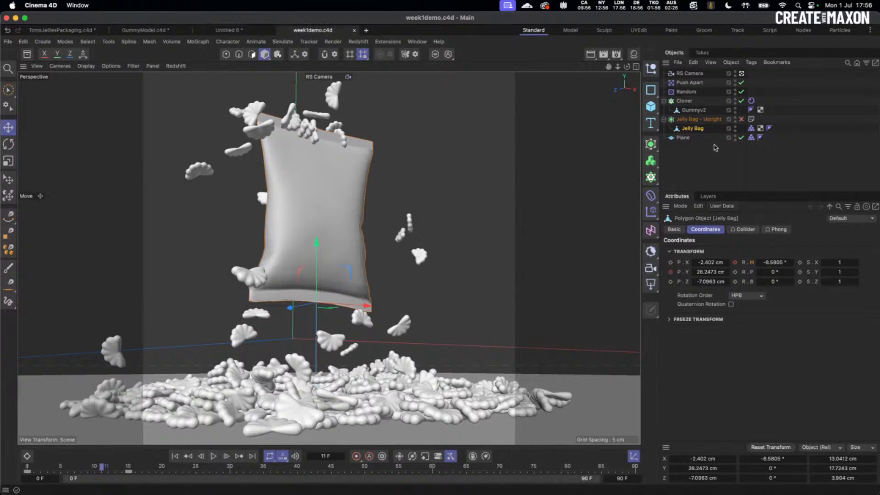
pyautogui.click(696, 129)
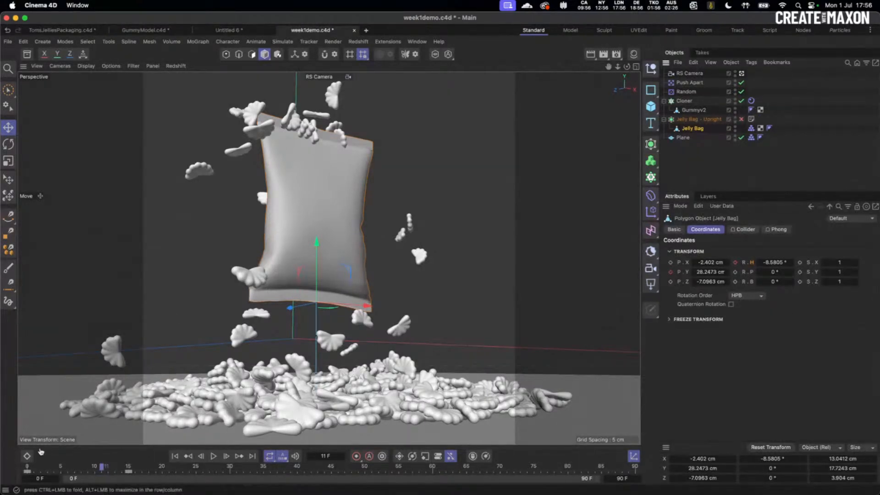
pyautogui.click(27, 456)
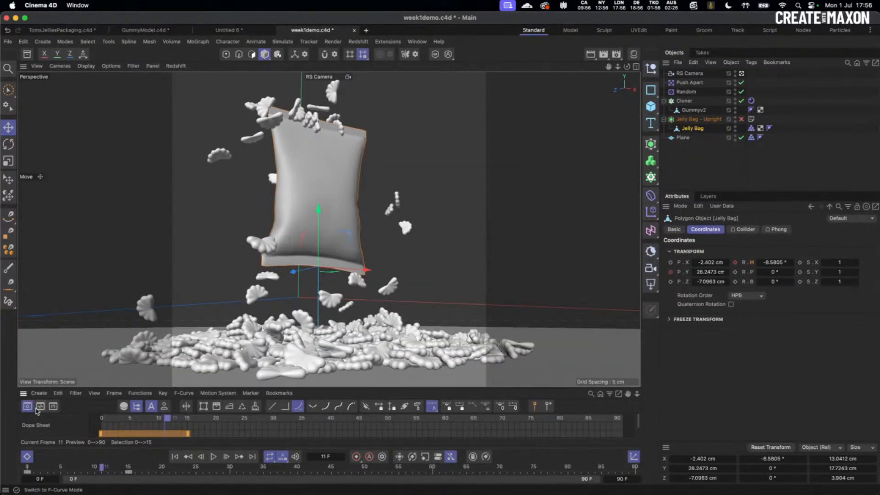
pyautogui.click(27, 456)
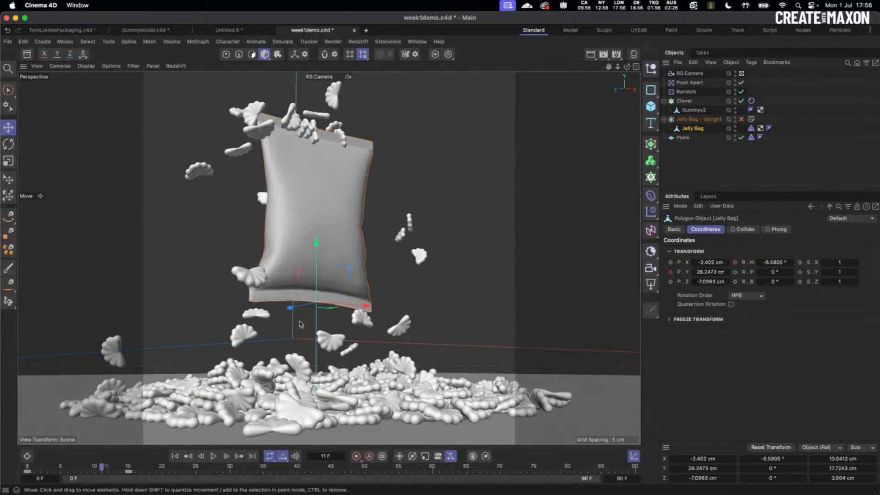
pyautogui.click(713, 163)
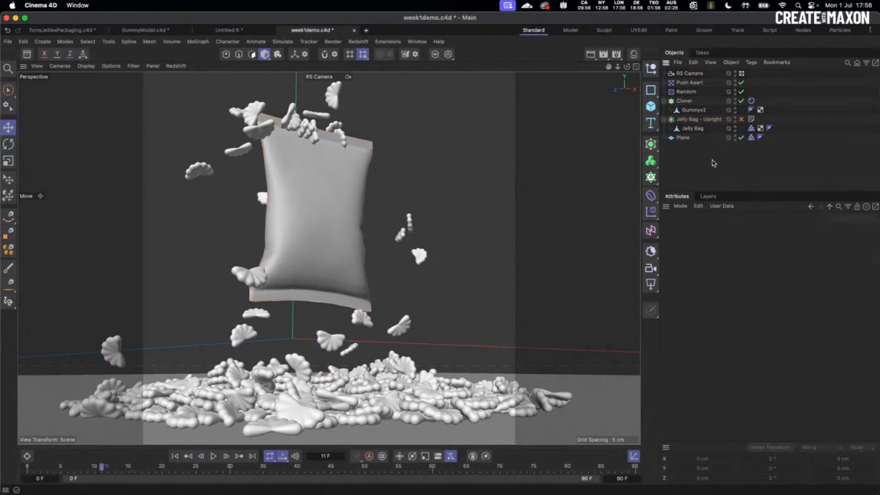
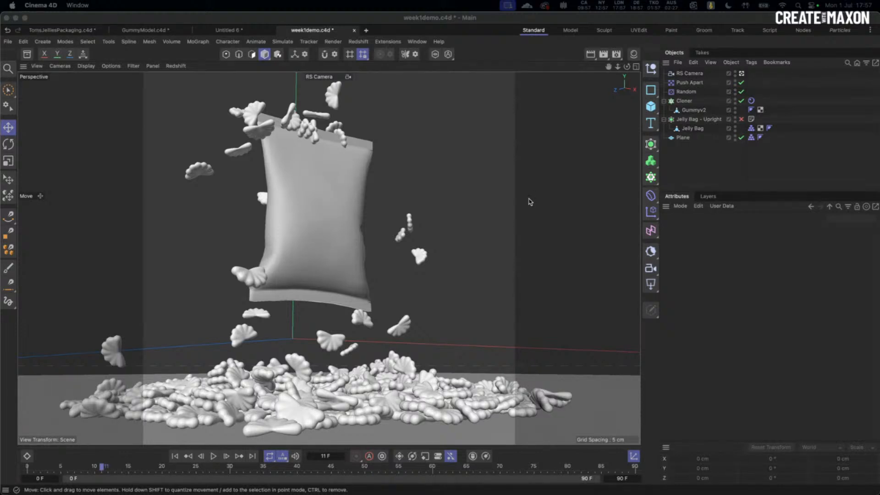
# - Select the Jelly Bag and replay the spill through the RS Camera, stopping at frame 11
pyautogui.click(175, 456)
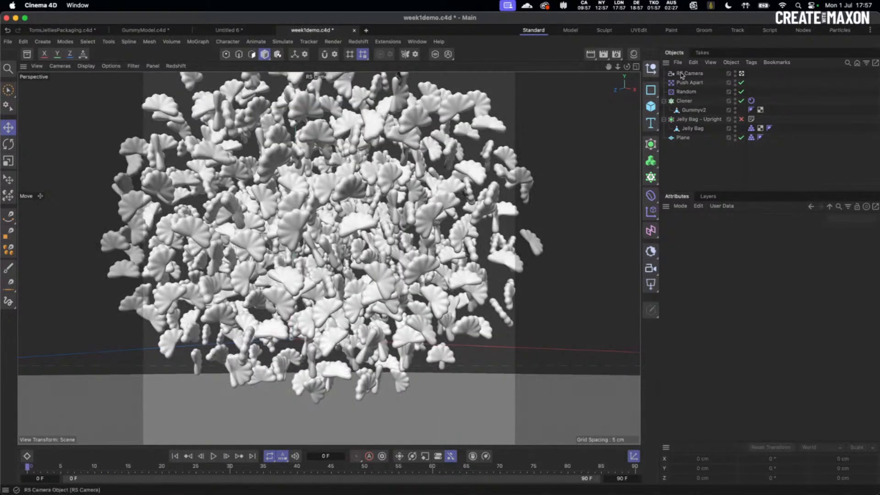
pyautogui.click(742, 73)
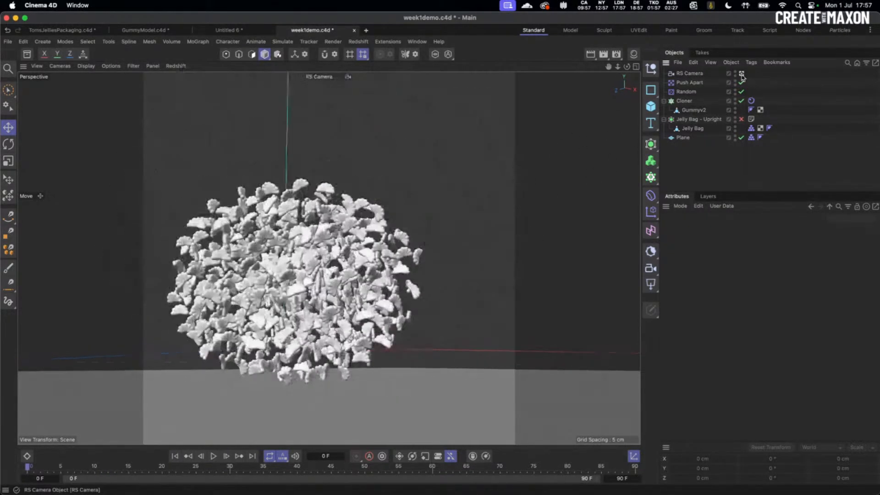
pyautogui.click(692, 130)
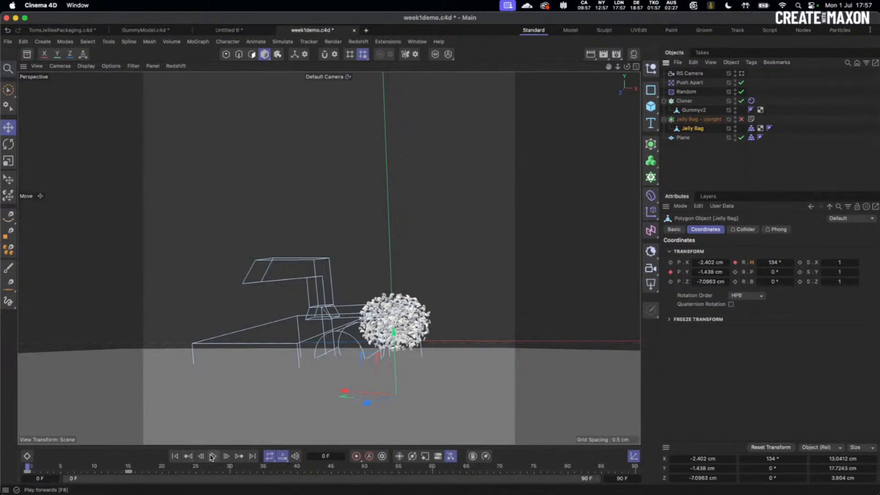
pyautogui.click(742, 74)
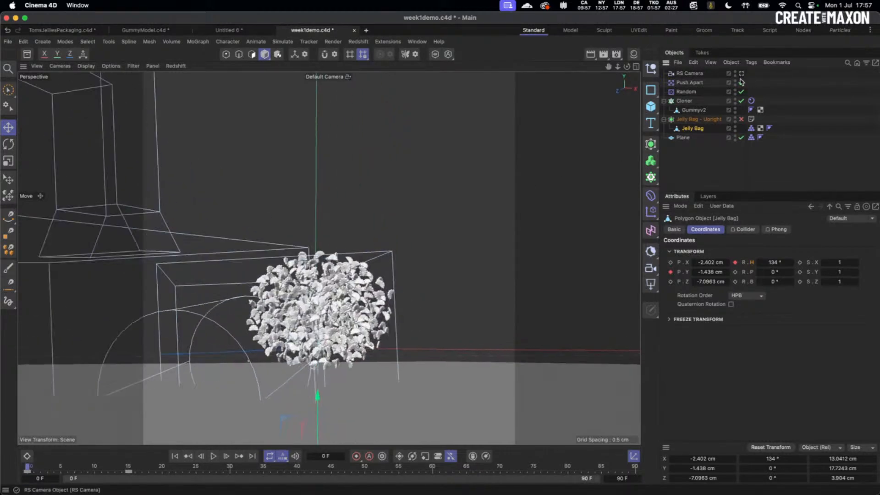
pyautogui.click(214, 456)
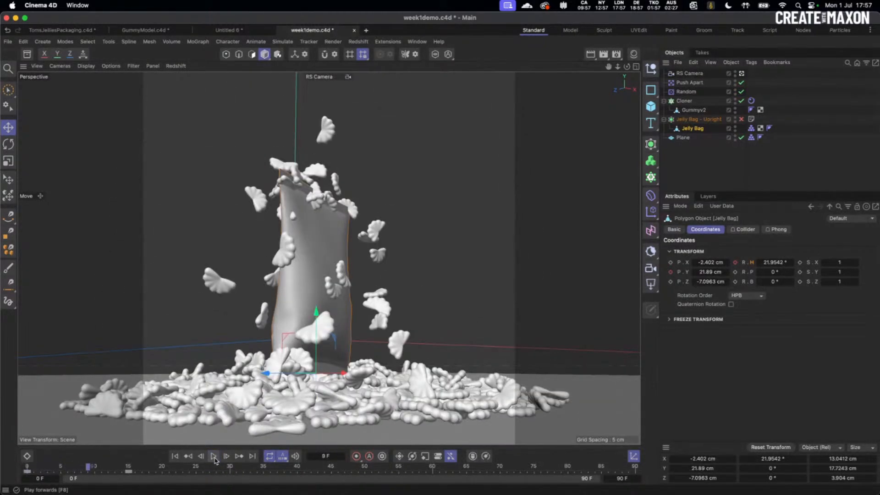
pyautogui.click(214, 457)
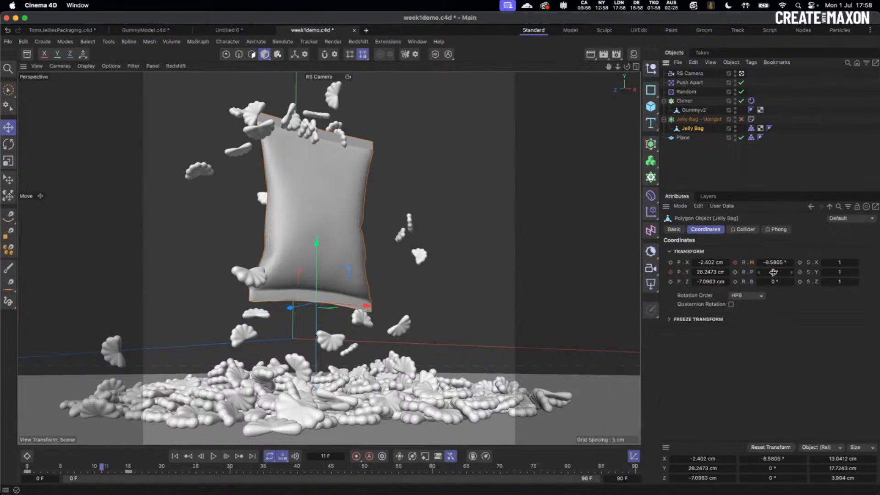
# - Keyframe the Jelly Bag at frame 11 with -13° pitch and -8° bank
pyautogui.moveTo(777, 272); pyautogui.dragTo(773, 271)
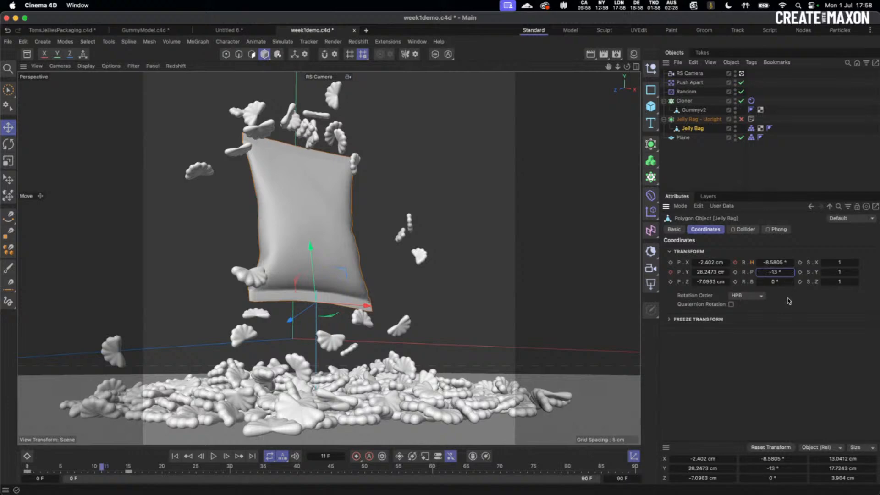
pyautogui.click(736, 273)
pyautogui.click(774, 282)
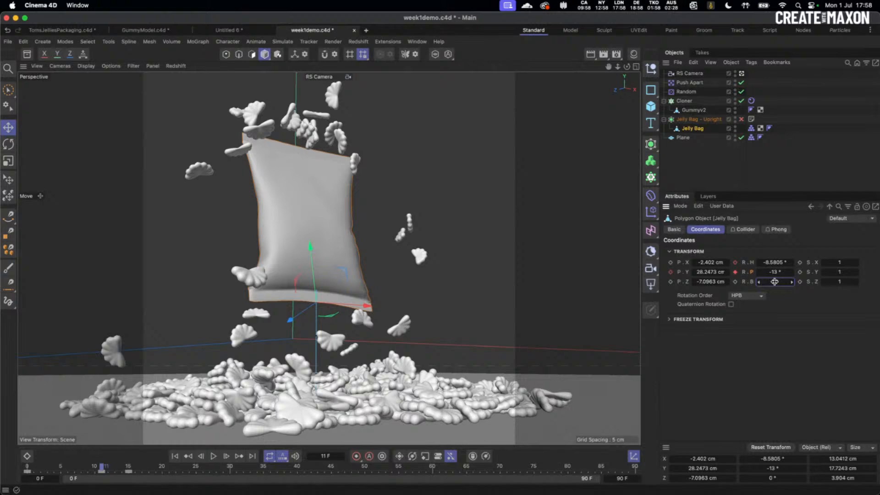
pyautogui.moveTo(774, 282); pyautogui.dragTo(772, 282)
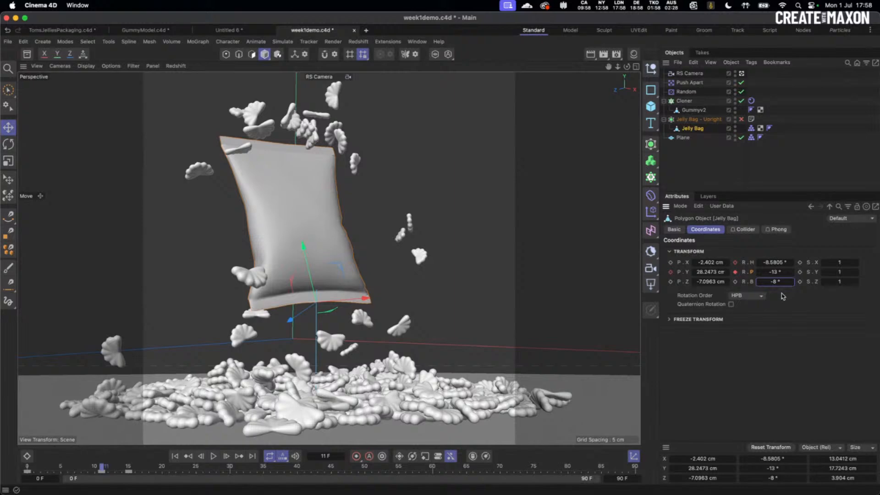
pyautogui.click(735, 282)
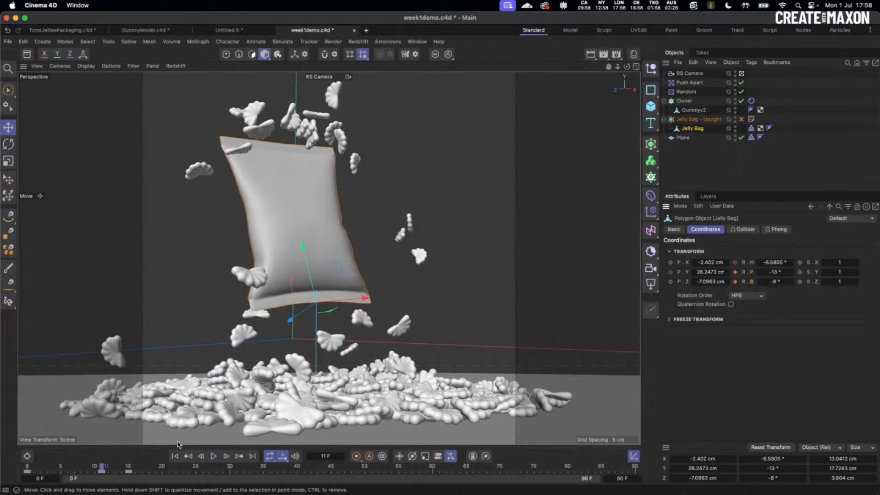
# - Replay the spill from the start to frame 40, then rewind to frame 0
pyautogui.click(174, 456)
pyautogui.click(213, 456)
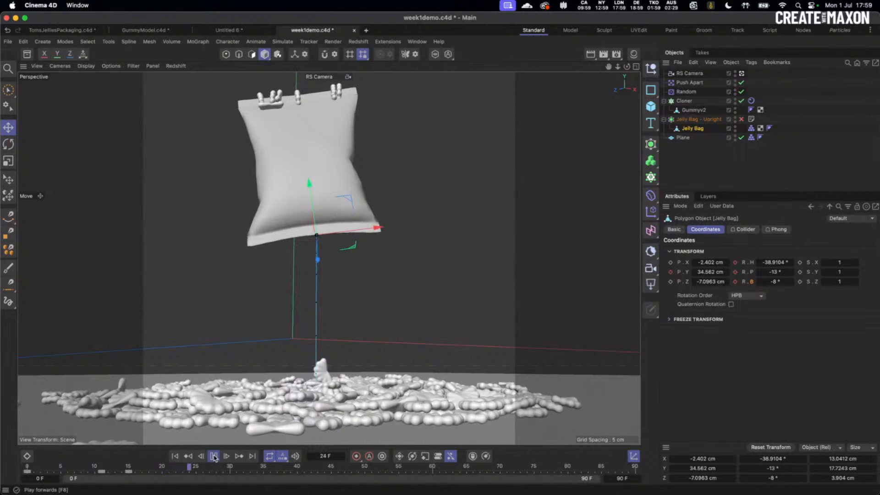
pyautogui.click(213, 456)
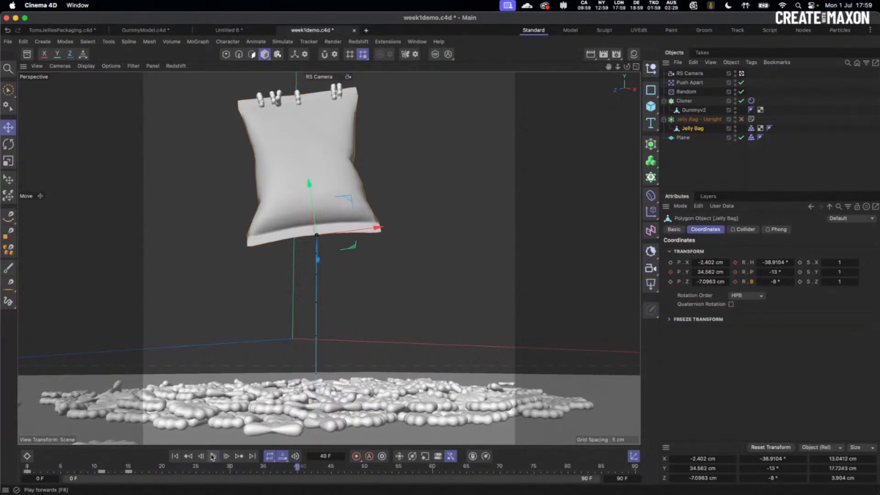
pyautogui.click(174, 457)
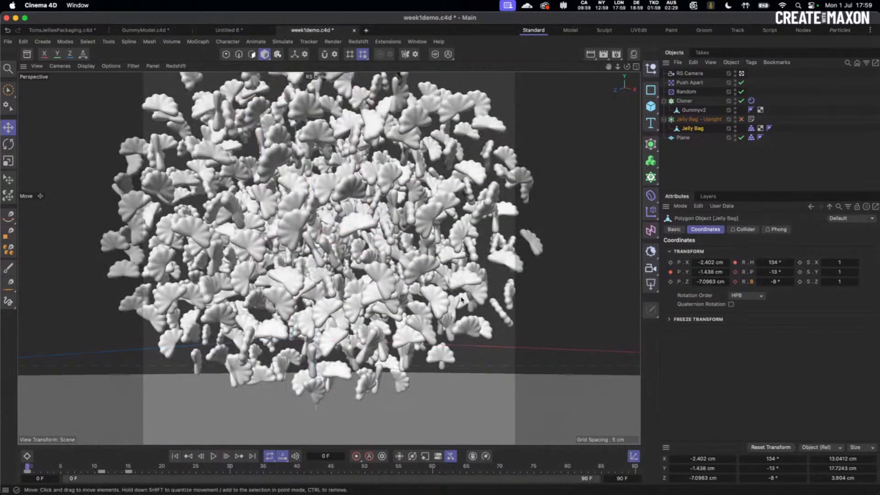
# - In the Dope Sheet, delete the Jelly Bag's Rotation P and B tracks
pyautogui.click(101, 471)
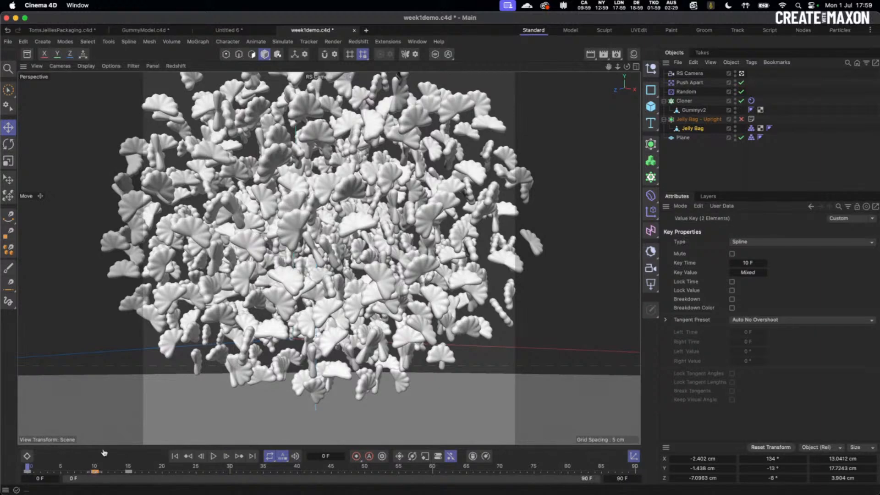
pyautogui.click(26, 456)
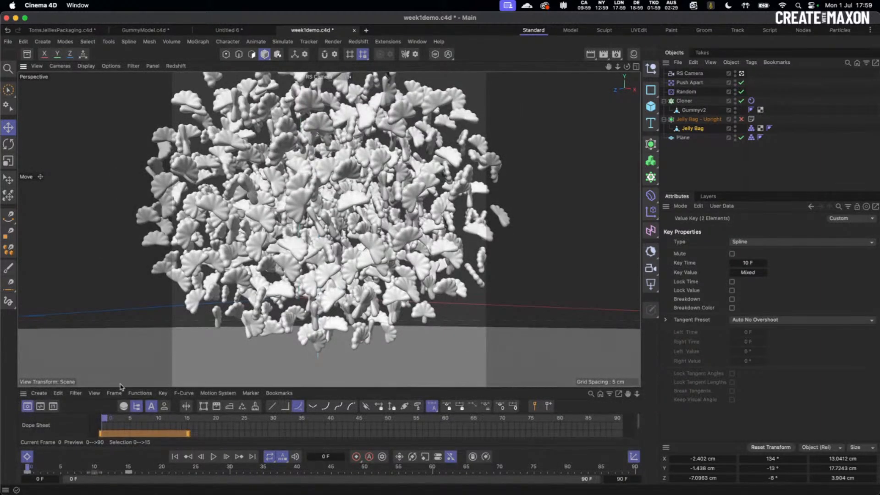
pyautogui.moveTo(120, 388); pyautogui.dragTo(160, 205)
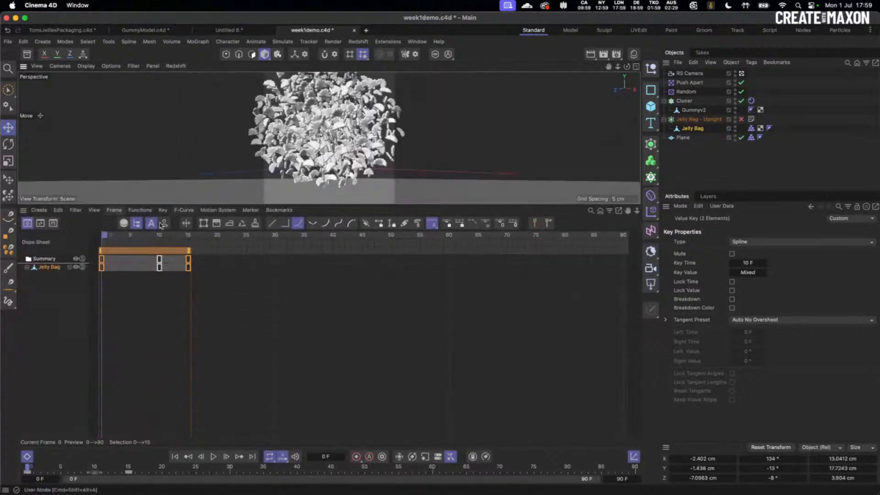
pyautogui.click(27, 267)
pyautogui.click(34, 281)
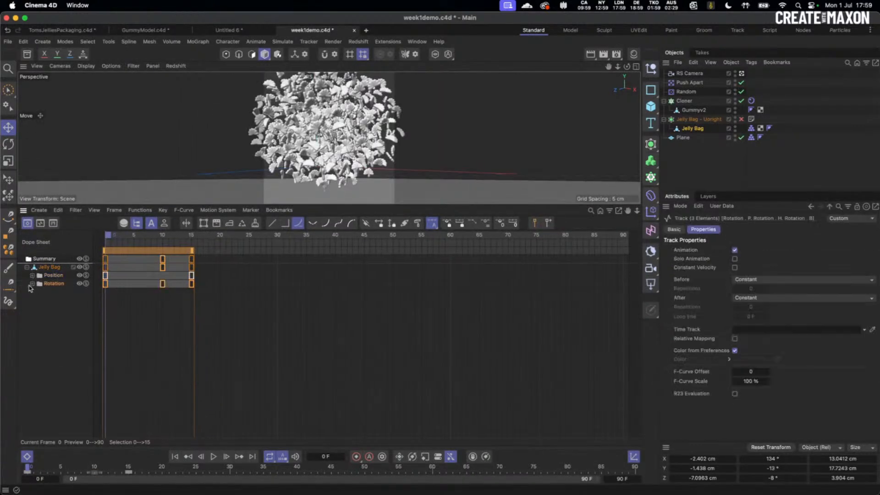
pyautogui.click(32, 284)
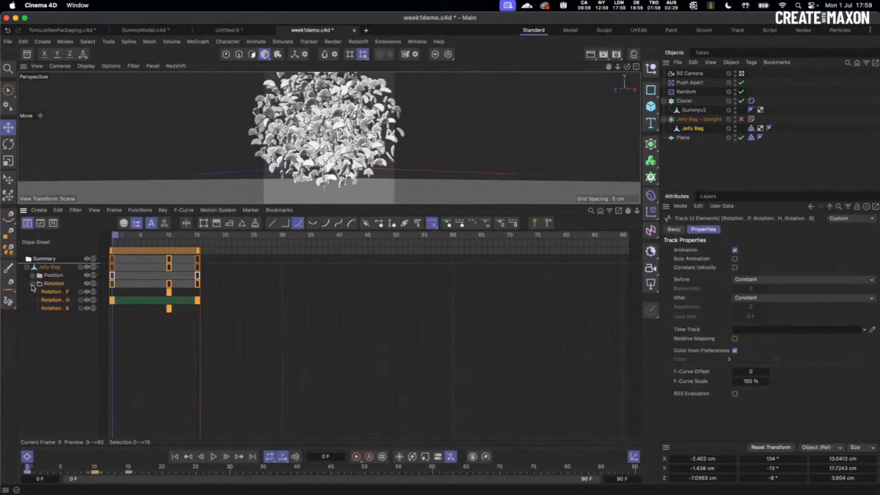
pyautogui.click(44, 338)
pyautogui.click(54, 294)
pyautogui.press('Delete')
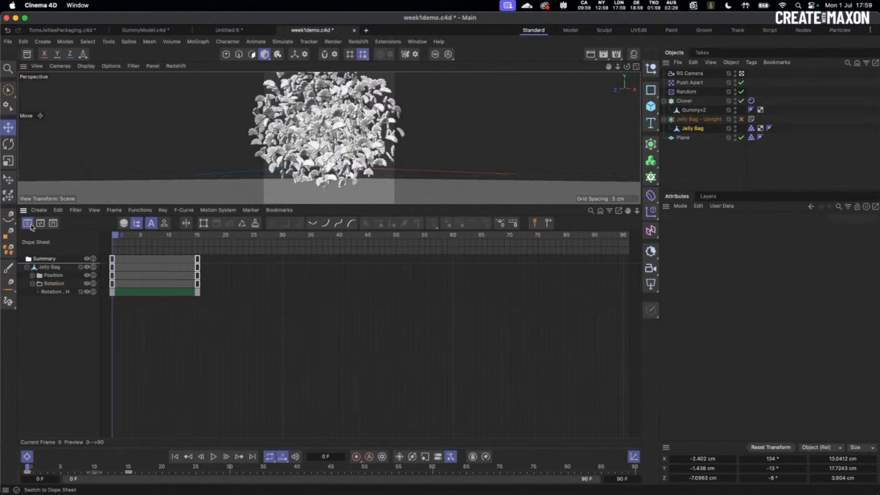
pyautogui.click(27, 457)
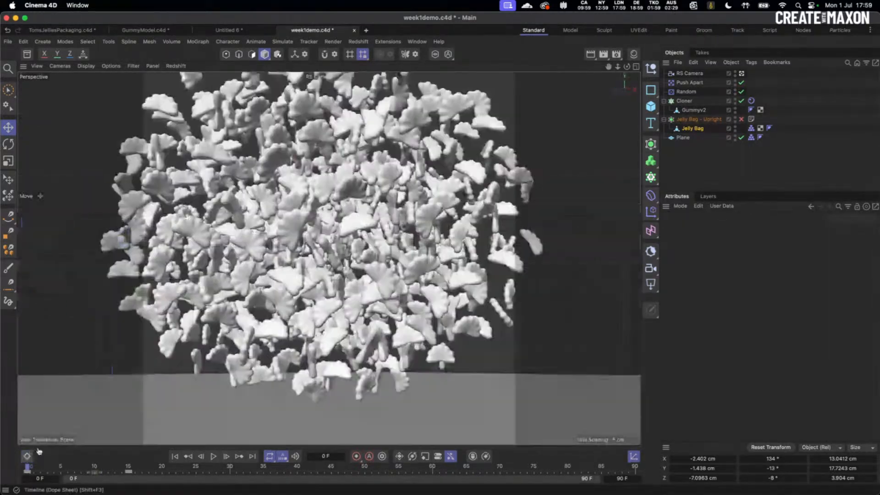
# - Replay the spill, rewind, and select the Jelly Bag to check its coordinates
pyautogui.click(214, 459)
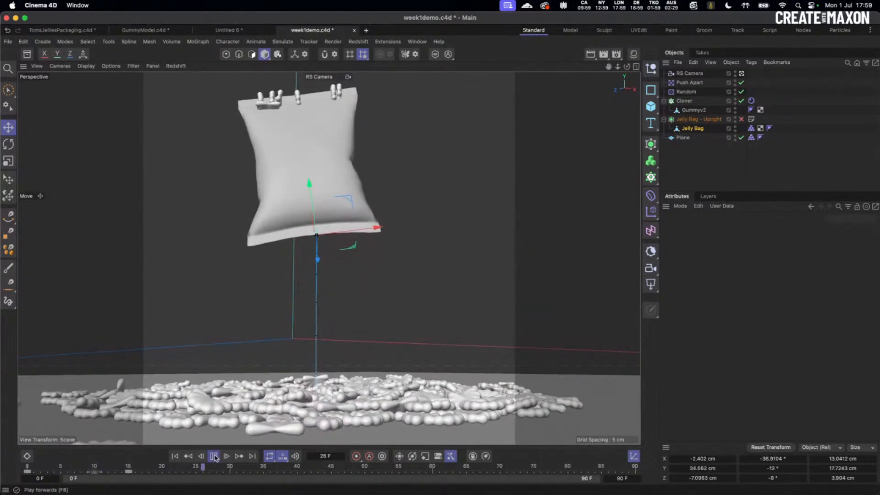
pyautogui.click(215, 457)
pyautogui.click(175, 456)
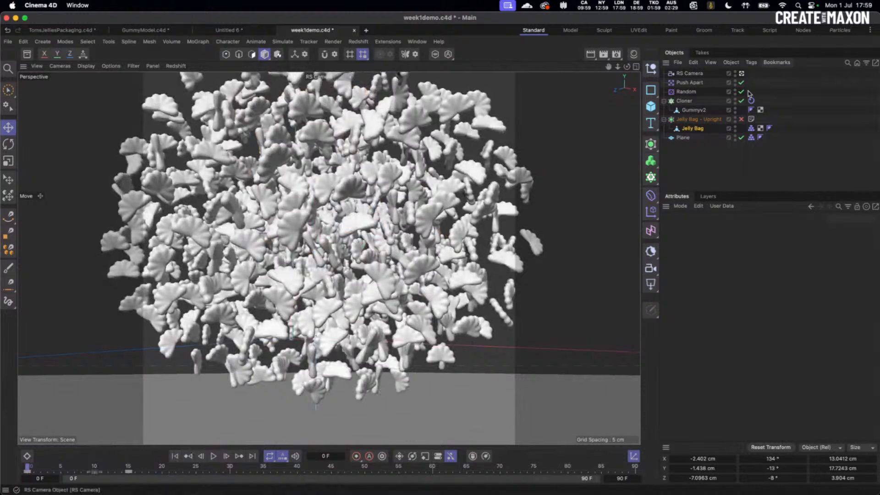
pyautogui.click(698, 130)
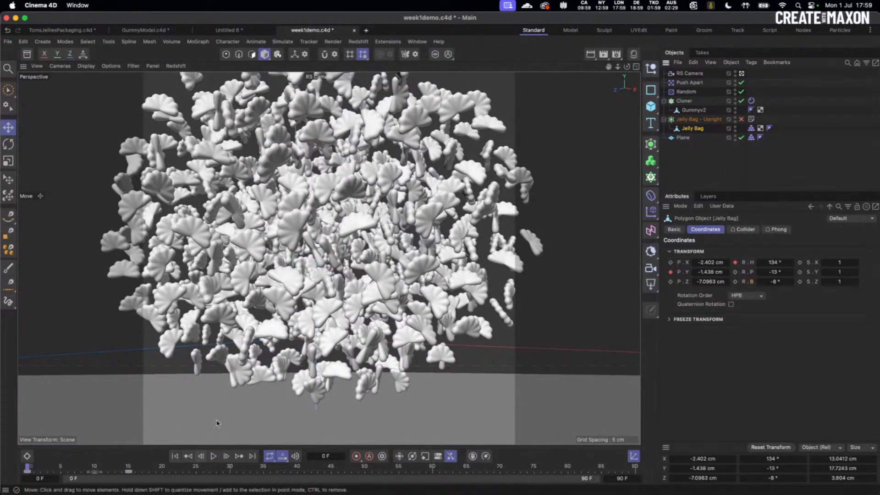
# - Set the Cloner rigid body Bounciness to 0.2, check Friction, and replay the spill
pyautogui.click(751, 100)
pyautogui.doubleClick(756, 263)
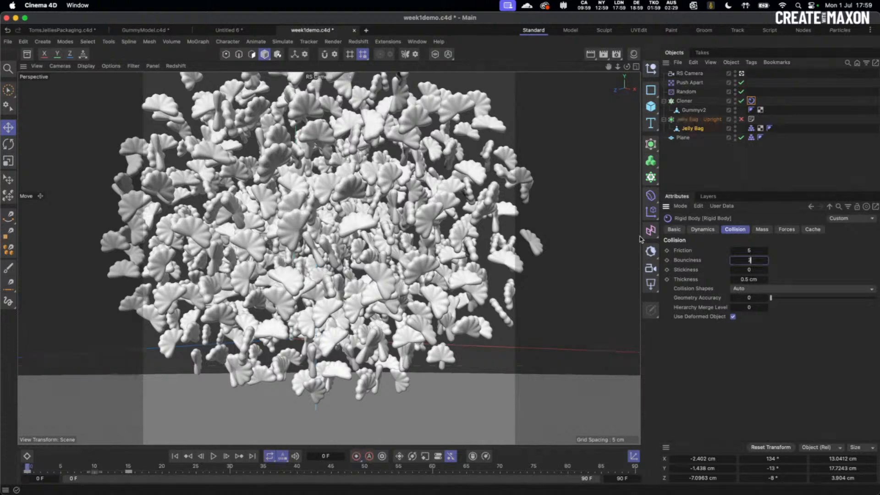
pyautogui.write('.2')
pyautogui.press('Return')
pyautogui.doubleClick(756, 251)
pyautogui.click(213, 457)
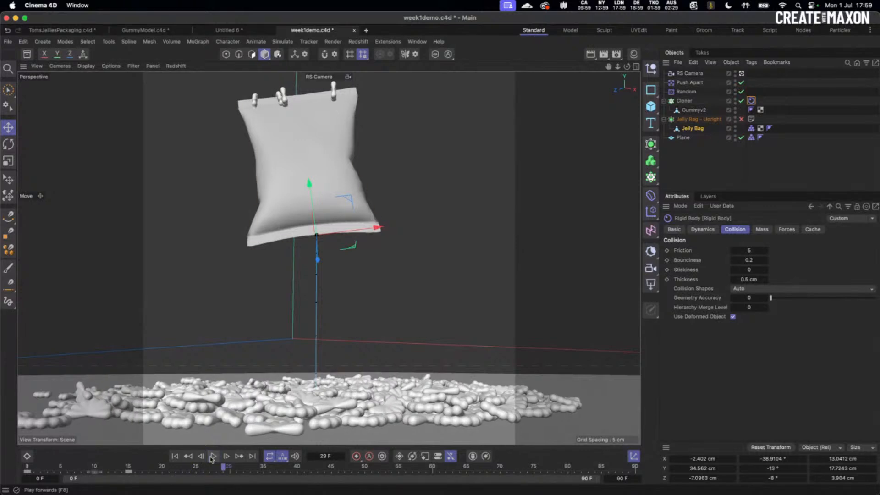
pyautogui.click(175, 456)
# - Enter 25 as the Substeps value in the project's Simulation settings
pyautogui.press('super+d')
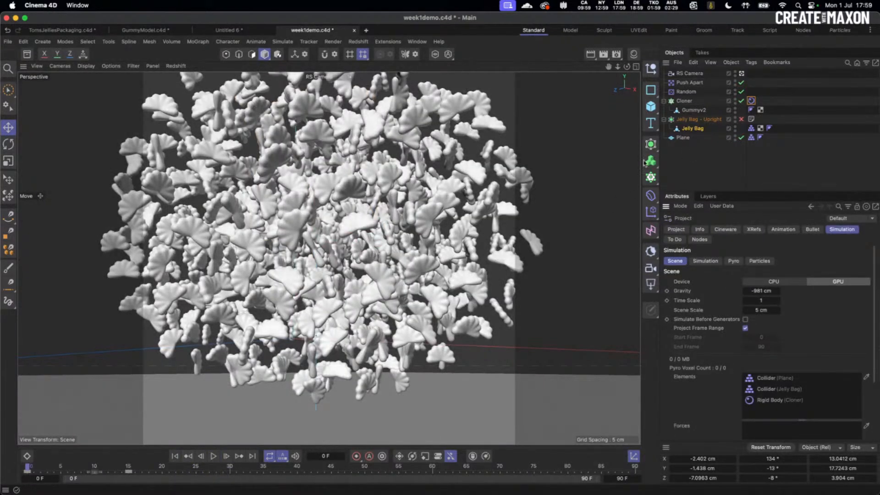
pyautogui.click(717, 261)
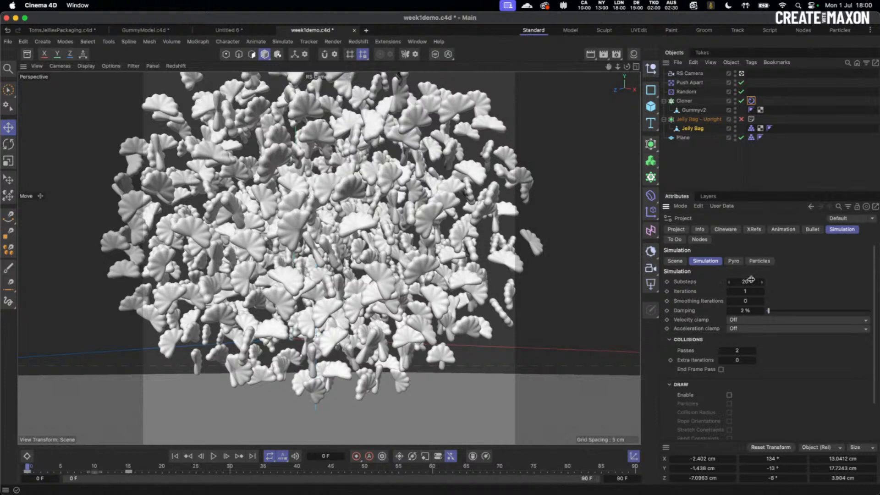
pyautogui.doubleClick(748, 282)
pyautogui.write('25')
# - Replay the spill at 25 substeps, rewind, and lower Substeps to 20
pyautogui.click(214, 456)
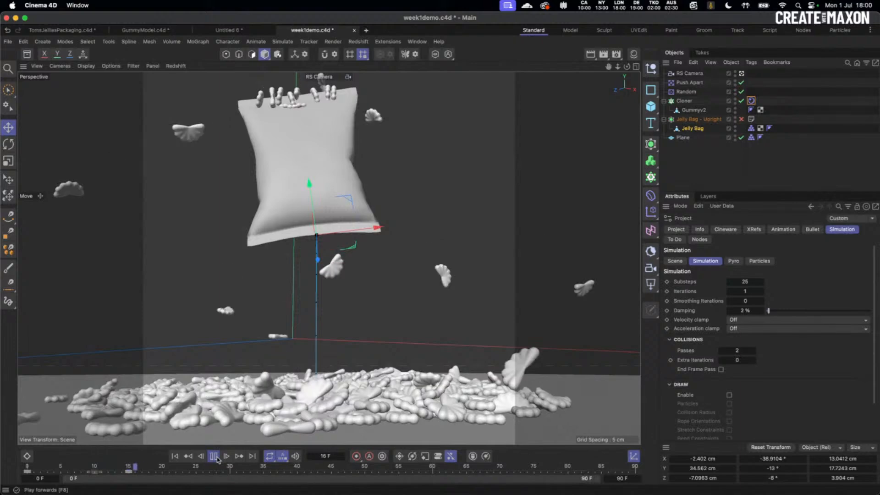
pyautogui.click(214, 457)
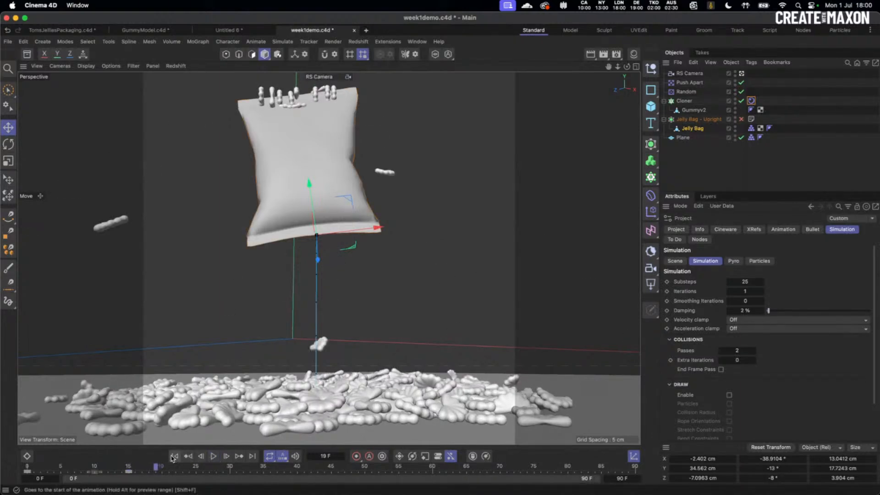
pyautogui.click(187, 452)
pyautogui.moveTo(741, 281); pyautogui.dragTo(774, 288)
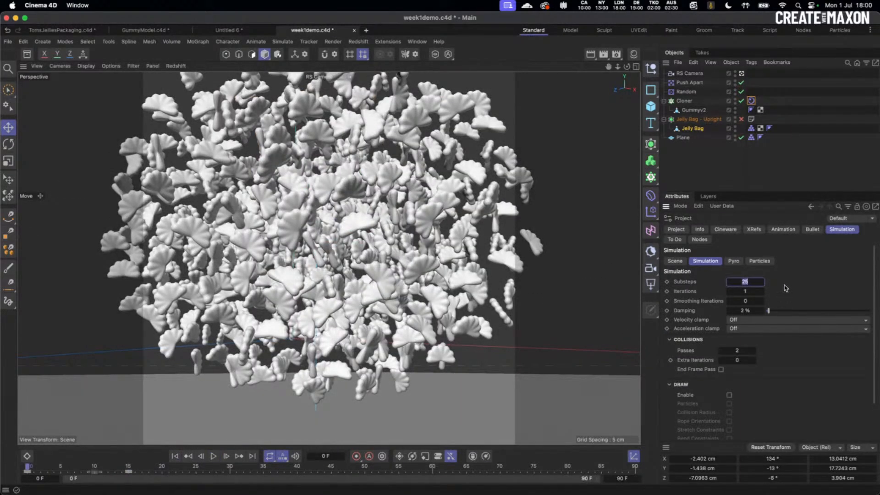
pyautogui.write('20')
# - Set the Push Apart effector Radius to 3 cm and preview the drop
pyautogui.click(690, 83)
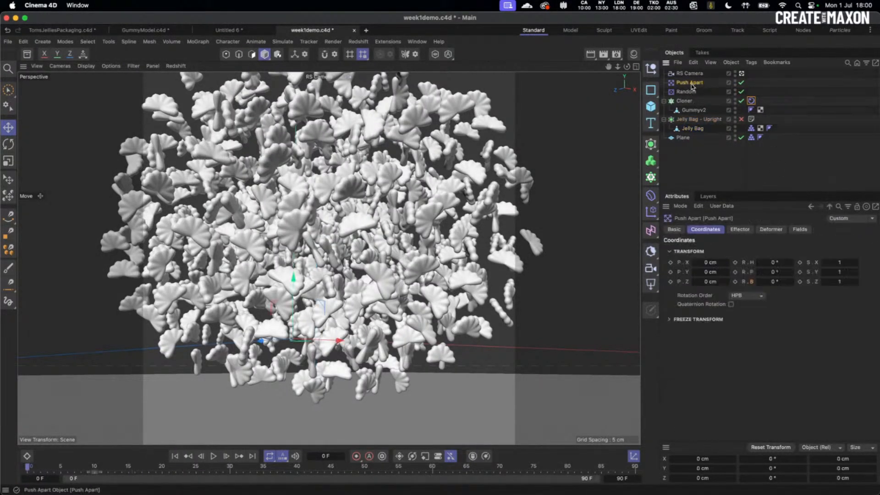
pyautogui.click(729, 229)
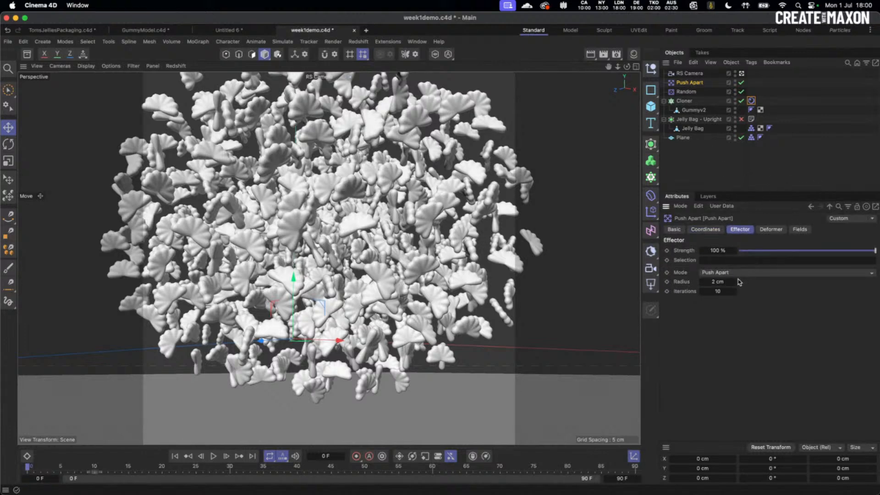
pyautogui.doubleClick(723, 282)
pyautogui.write('3')
pyautogui.press('Return')
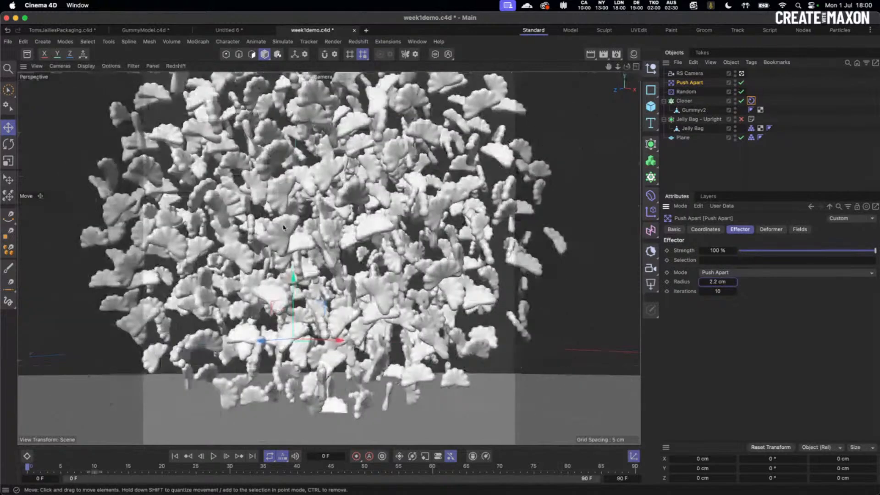
pyautogui.click(213, 456)
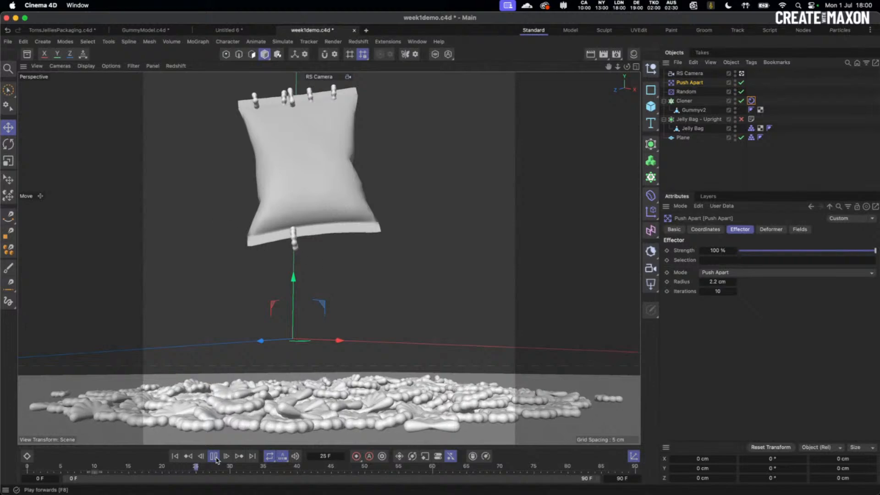
pyautogui.click(215, 458)
pyautogui.click(176, 457)
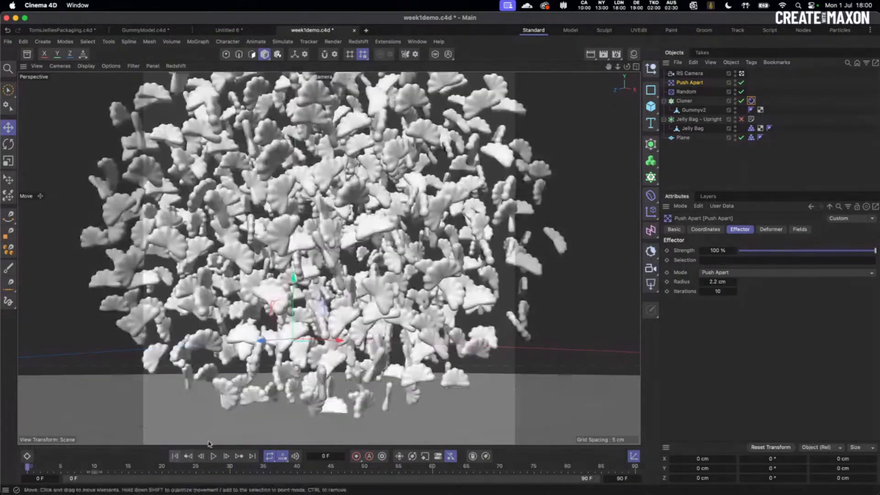
# - Bring the Push Apart Radius back to 2 cm, replay, and rewind
pyautogui.moveTo(722, 282); pyautogui.dragTo(632, 282)
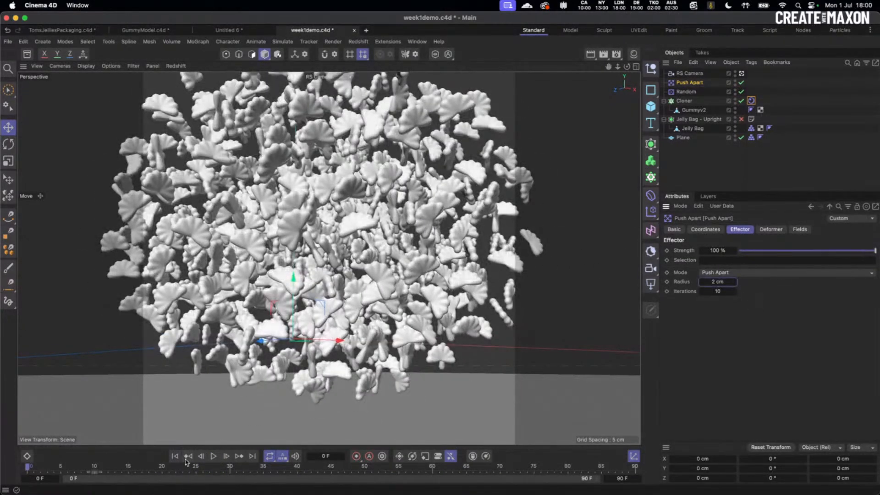
pyautogui.click(214, 457)
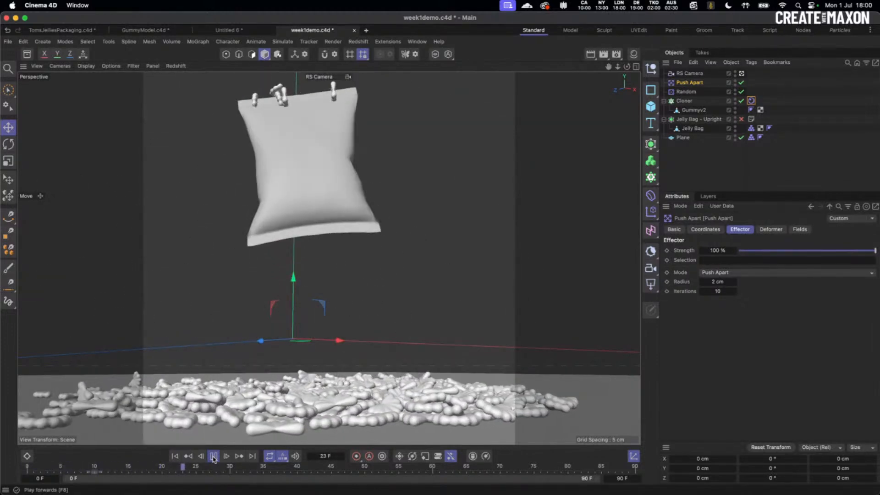
pyautogui.click(213, 457)
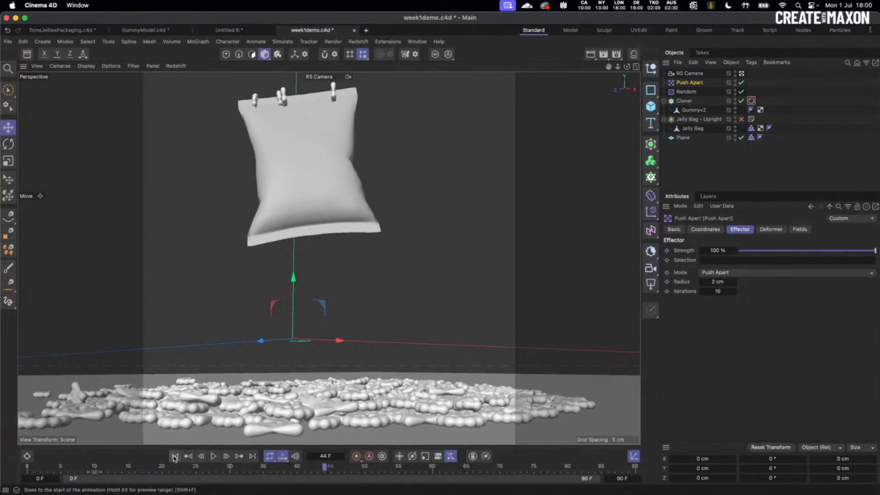
pyautogui.click(174, 456)
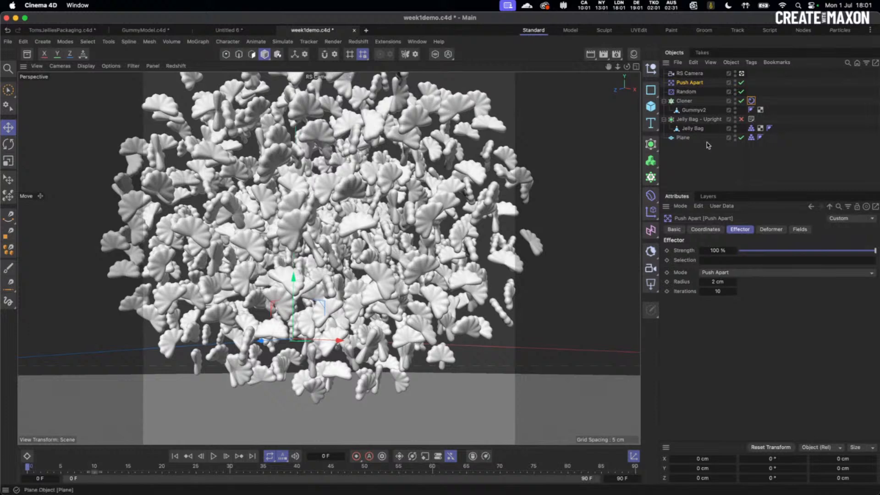
# - Raise the simulation Iterations to 2 and test the spill
pyautogui.press('super+d')
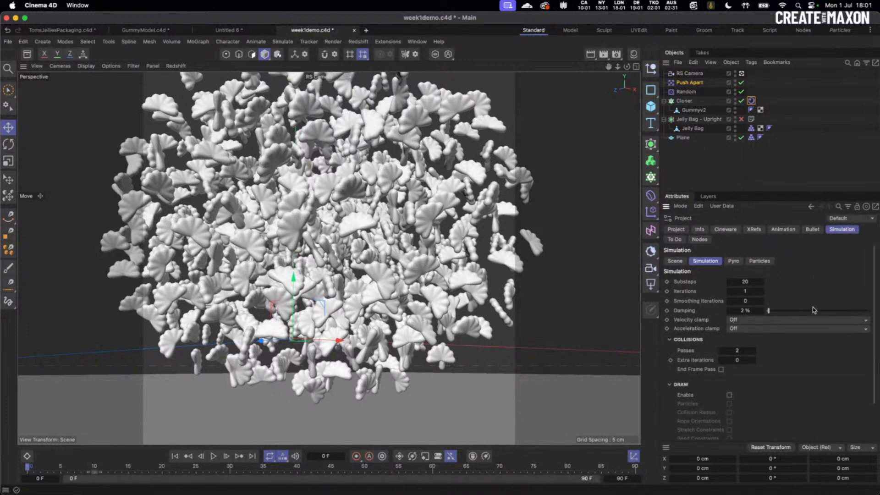
pyautogui.click(763, 290)
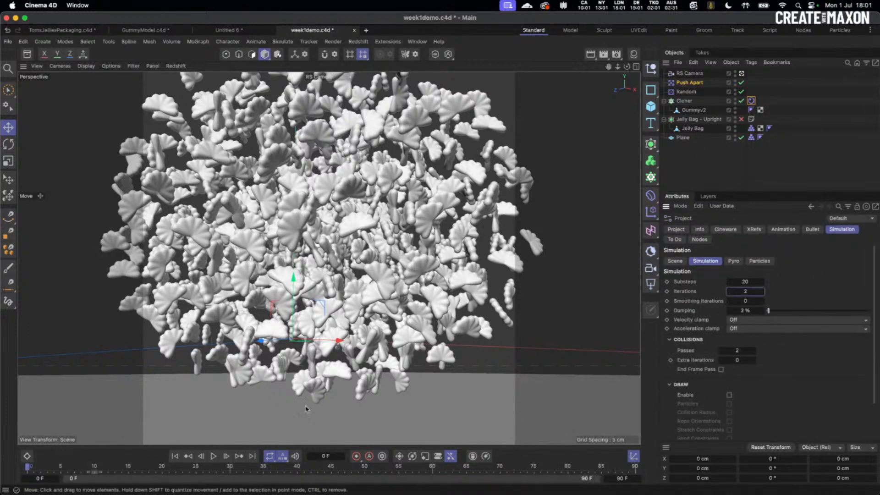
pyautogui.click(214, 456)
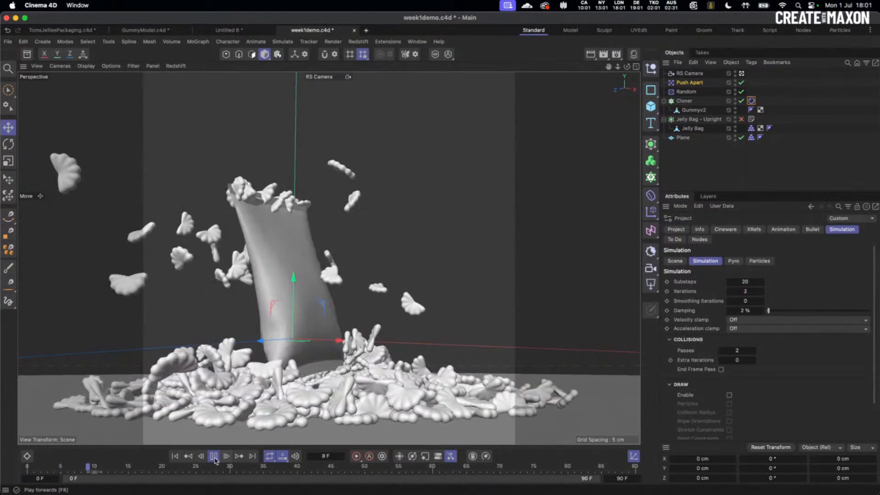
pyautogui.click(213, 456)
pyautogui.click(175, 456)
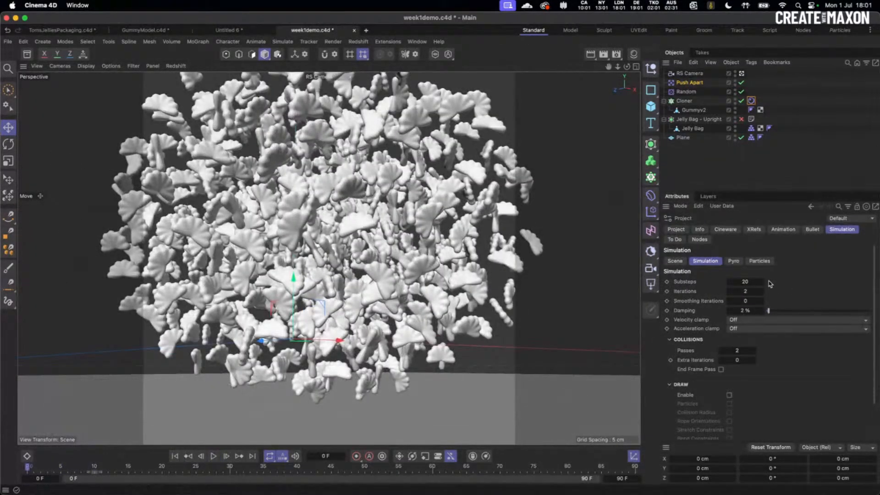
# - Return Iterations to 1, test Extra Iterations at 2, then reset it to 0
pyautogui.doubleClick(752, 291)
pyautogui.click(753, 361)
pyautogui.click(753, 361)
pyautogui.click(213, 456)
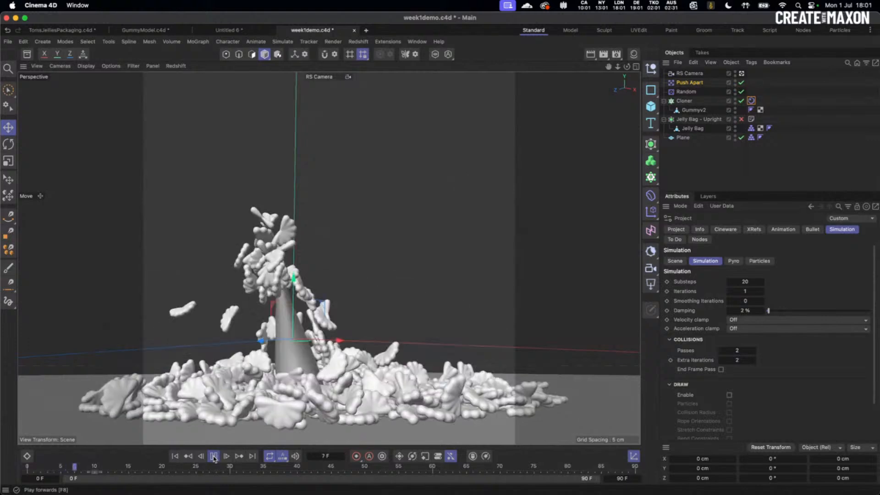
pyautogui.click(214, 458)
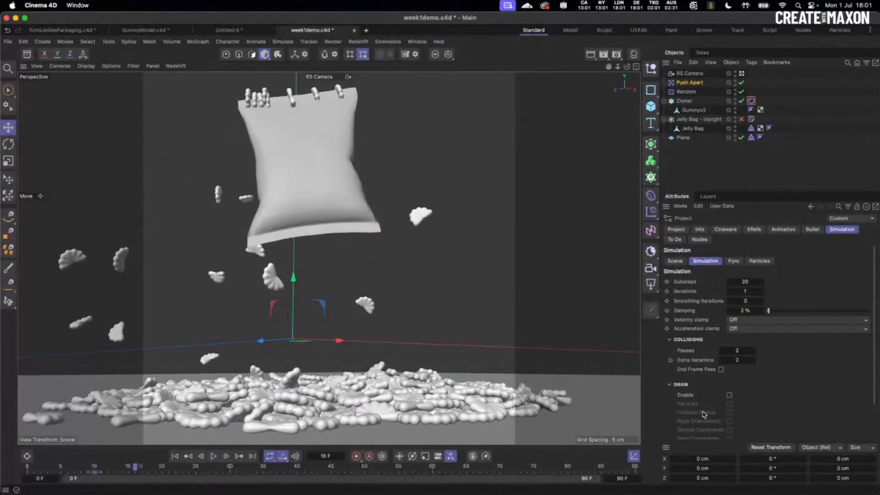
pyautogui.click(746, 361)
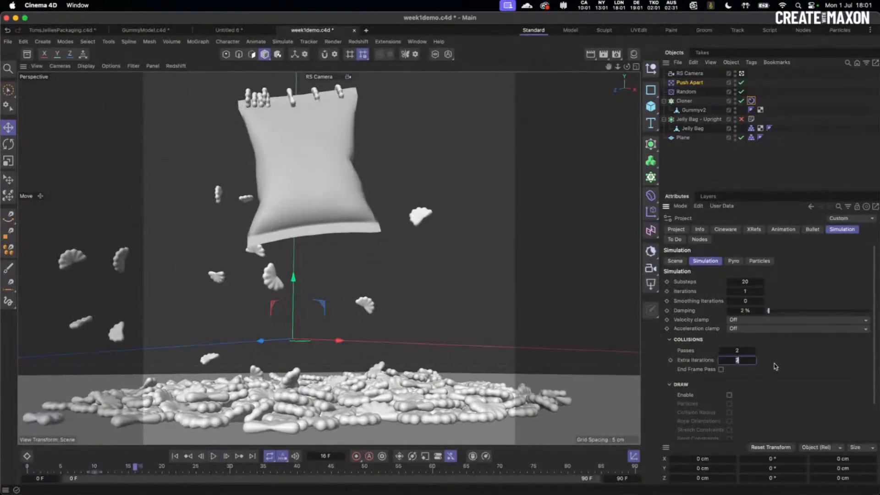
pyautogui.click(174, 457)
# - Replay the spill, stepping frame by frame to frame 11, then rewind
pyautogui.rightClick(206, 457)
pyautogui.press('Escape')
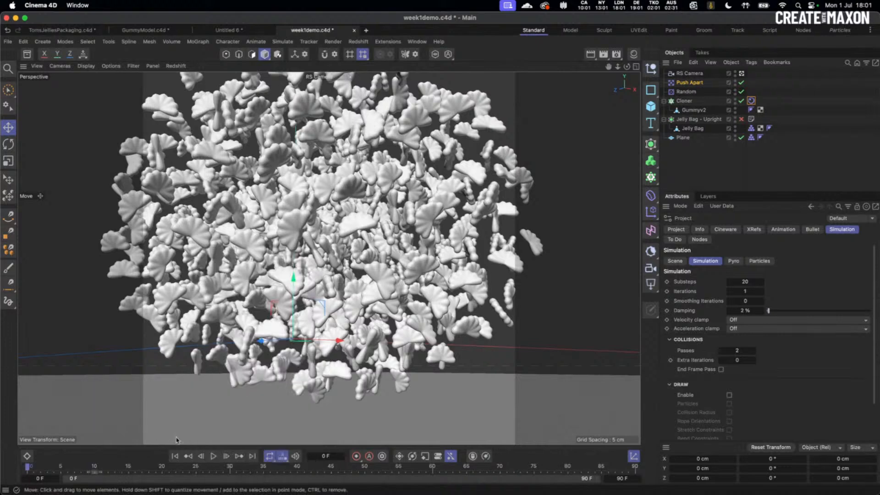
pyautogui.click(213, 456)
pyautogui.click(213, 457)
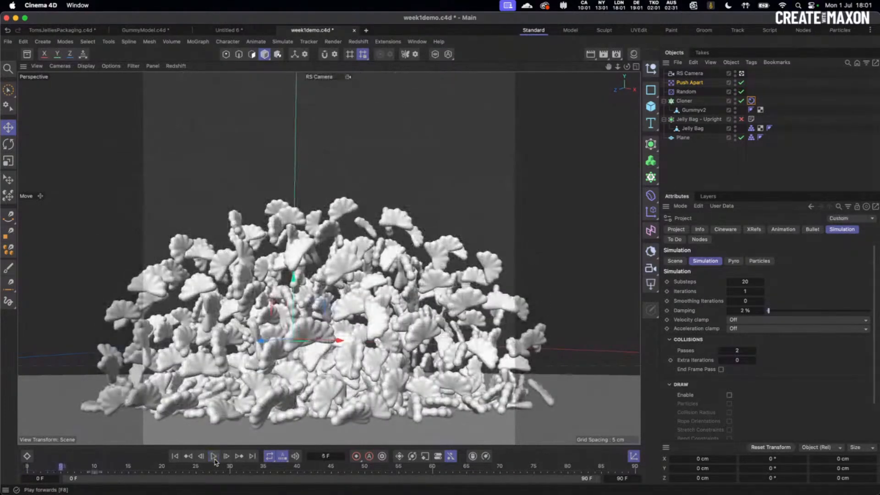
pyautogui.click(215, 460)
pyautogui.click(215, 460)
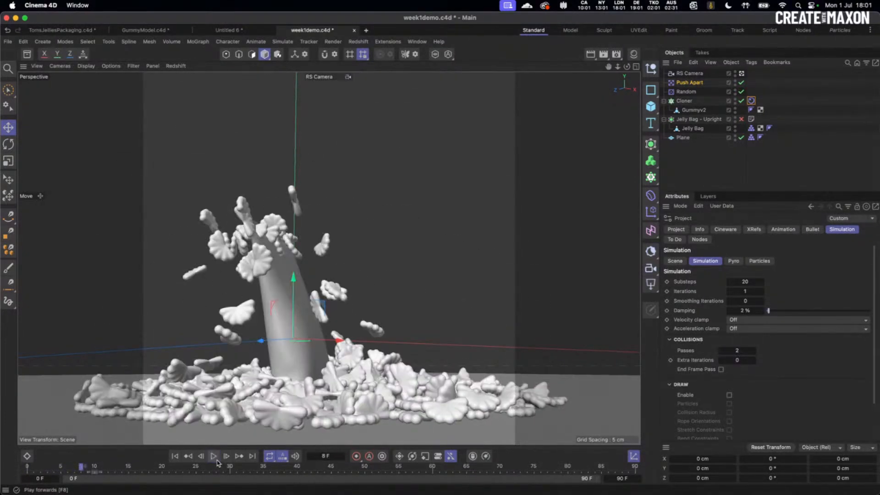
pyautogui.click(216, 462)
pyautogui.click(217, 462)
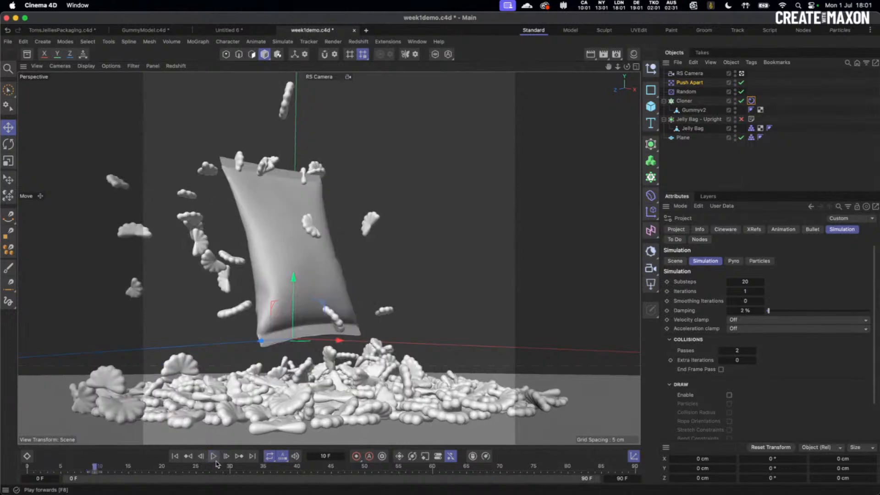
pyautogui.click(214, 459)
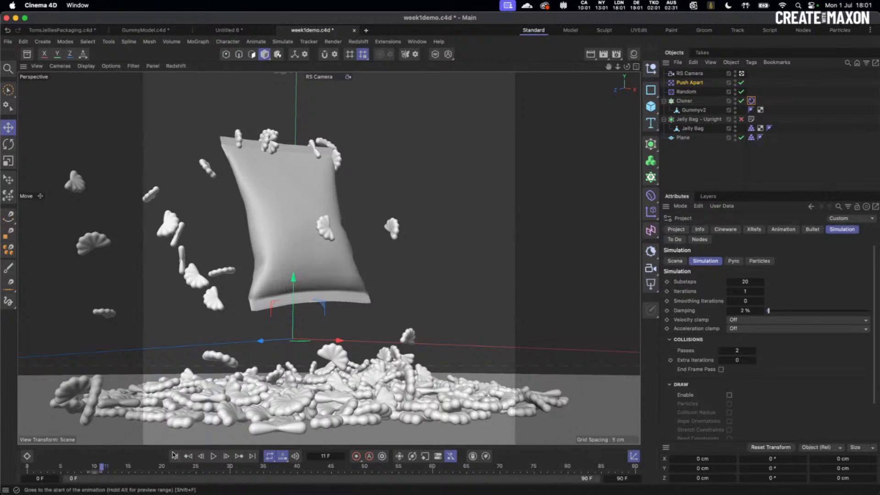
pyautogui.hotkey('shift', 'f')
# - Set the Random effector Seed to 12346 and preview the drop
pyautogui.click(686, 92)
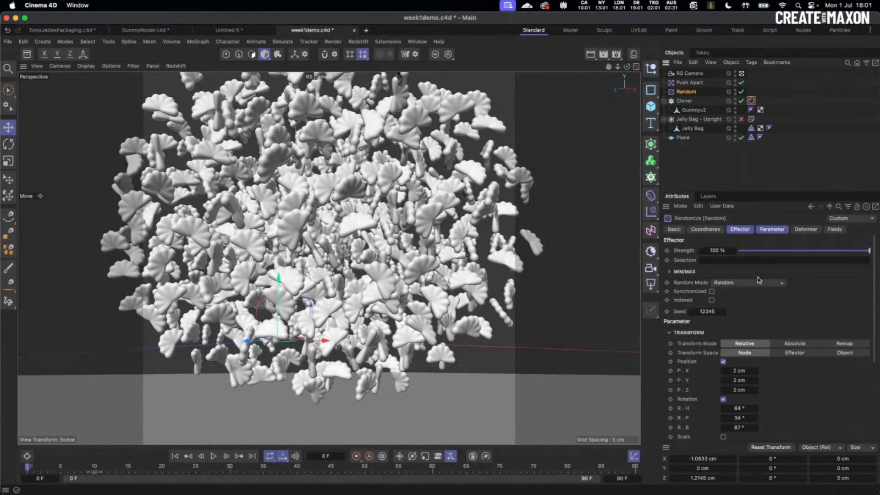
pyautogui.click(726, 310)
pyautogui.click(213, 456)
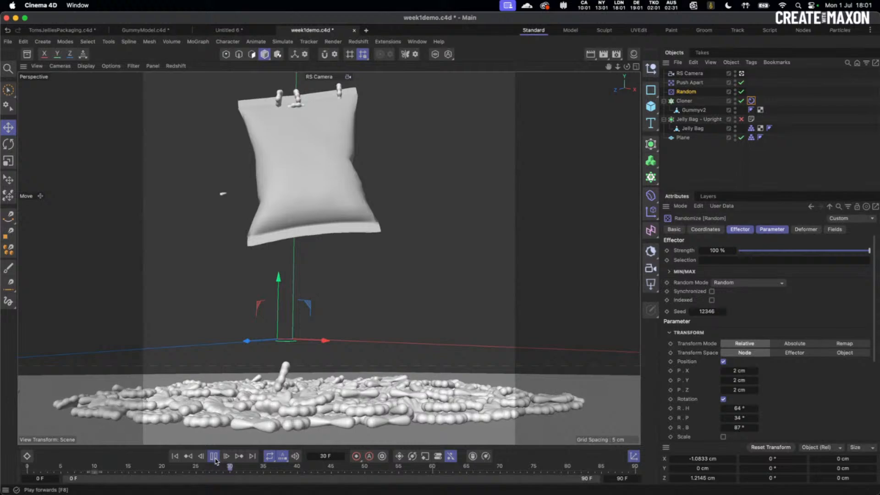
pyautogui.click(214, 457)
pyautogui.click(176, 456)
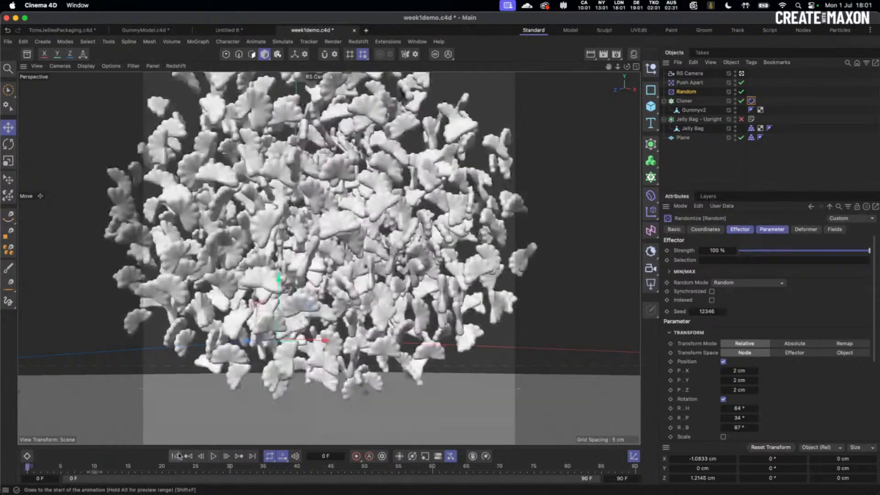
# - Bump the Seed to 12347, replay the spill, and rewind
pyautogui.click(724, 310)
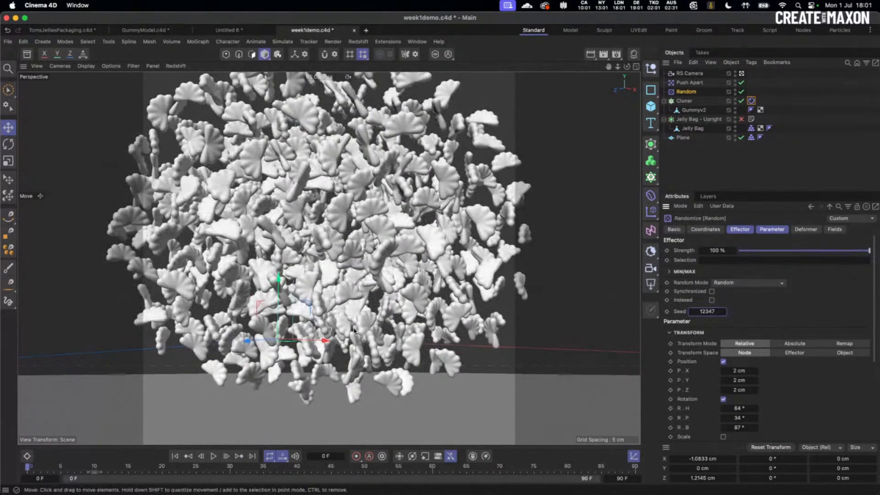
pyautogui.click(214, 456)
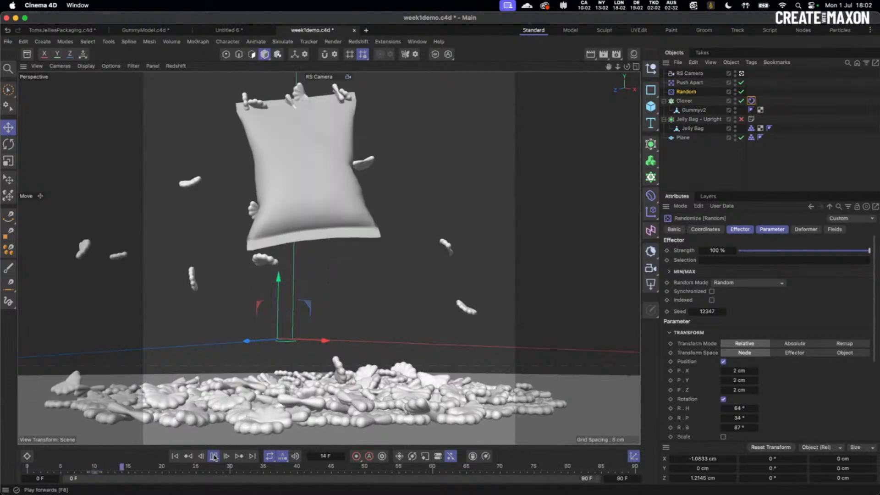
pyautogui.click(214, 456)
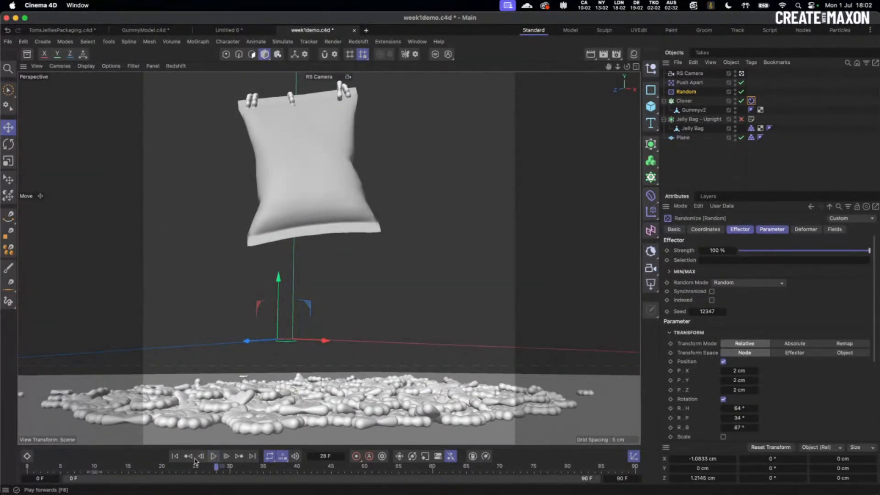
pyautogui.click(175, 456)
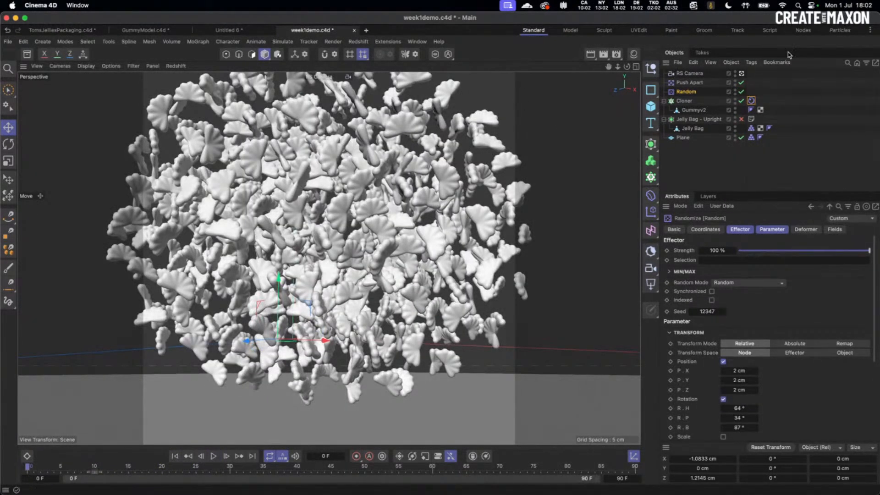
# - Inspect the Jelly Bag collider and Cloner rigid body collision Thickness
pyautogui.click(755, 128)
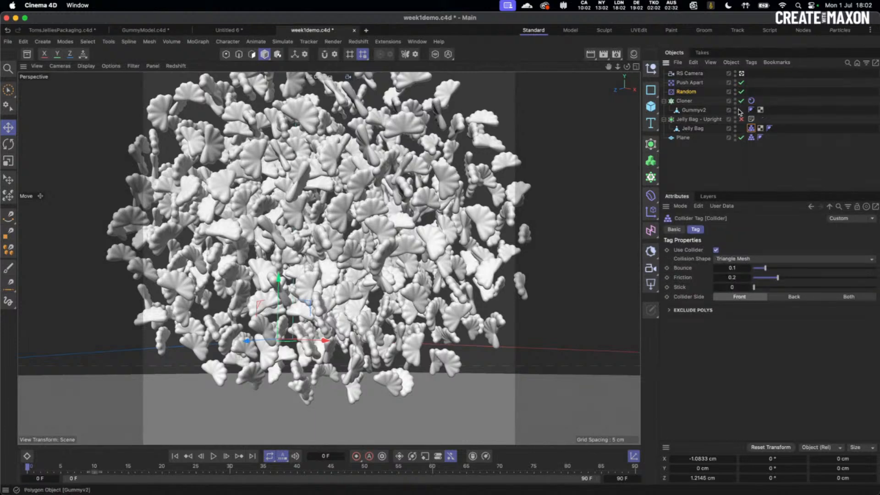
pyautogui.click(694, 113)
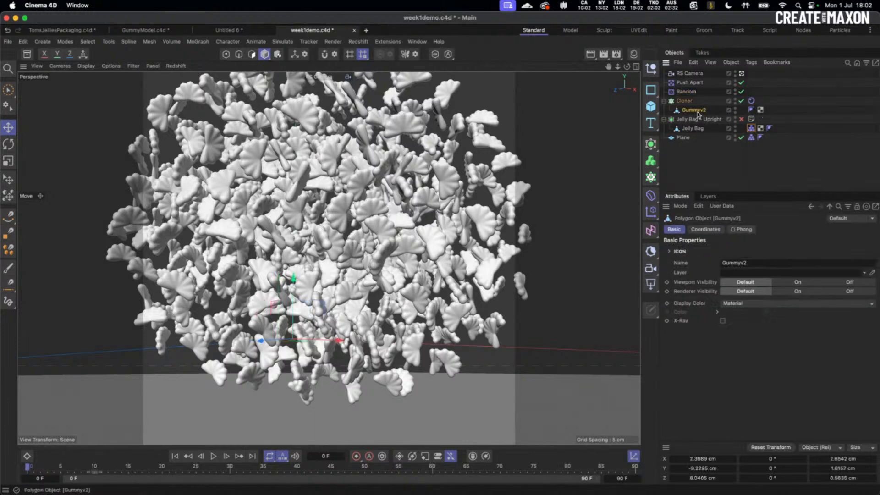
pyautogui.click(693, 160)
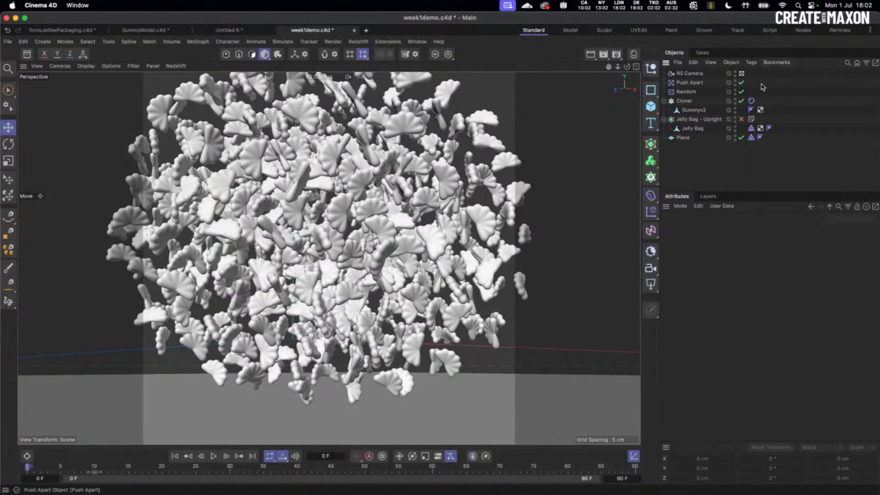
pyautogui.click(751, 101)
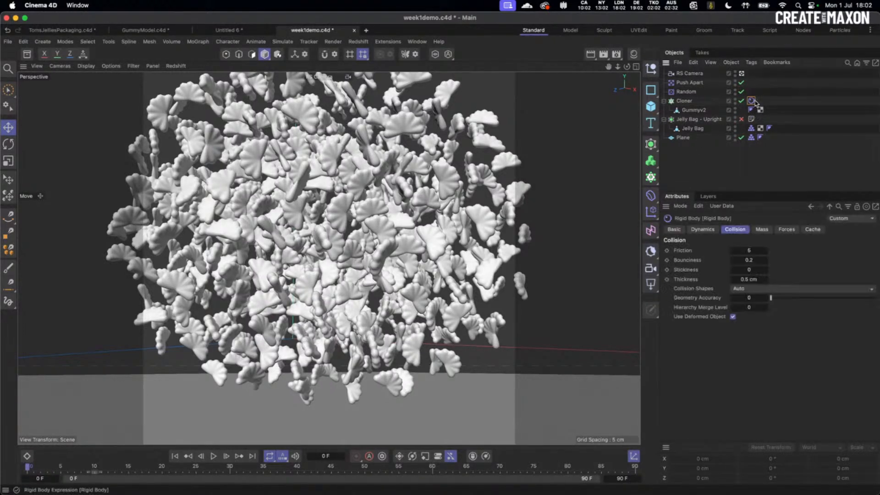
pyautogui.doubleClick(748, 279)
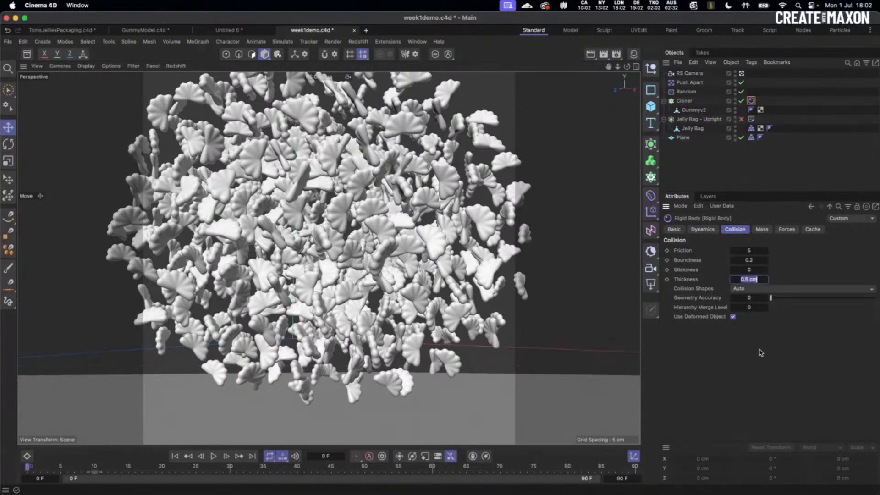
pyautogui.press('Return')
# - Set the simulation Scene Scale to 2 cm and play the drop
pyautogui.press('super+d')
pyautogui.click(675, 261)
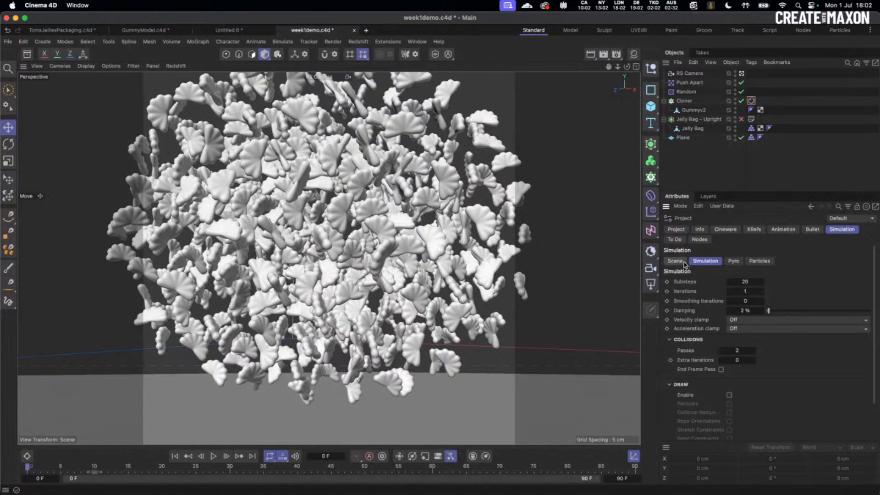
pyautogui.doubleClick(765, 310)
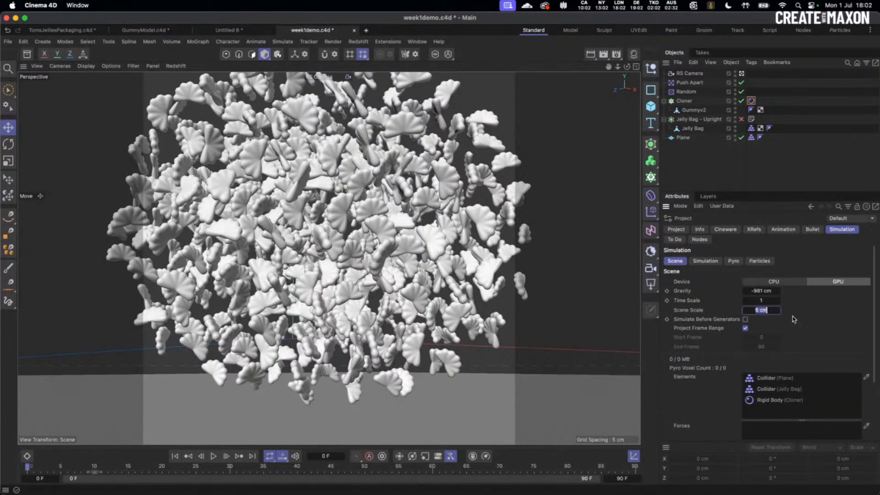
pyautogui.write('2')
pyautogui.press('Return')
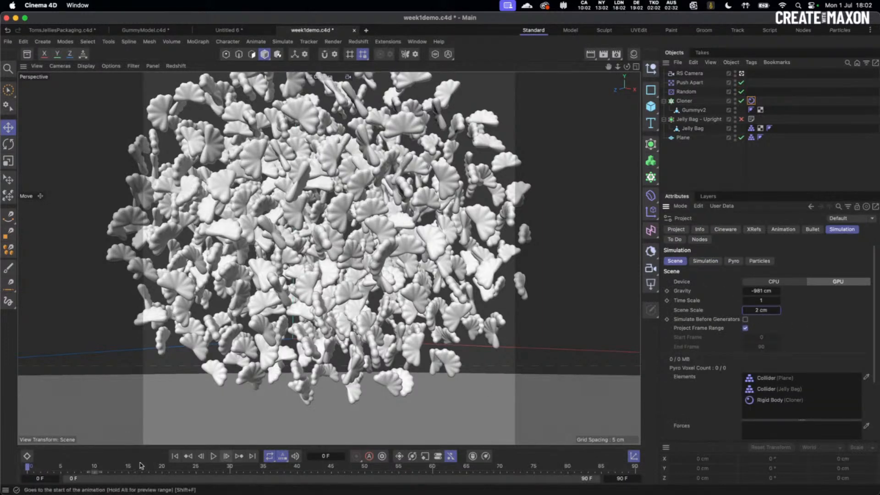
pyautogui.click(213, 456)
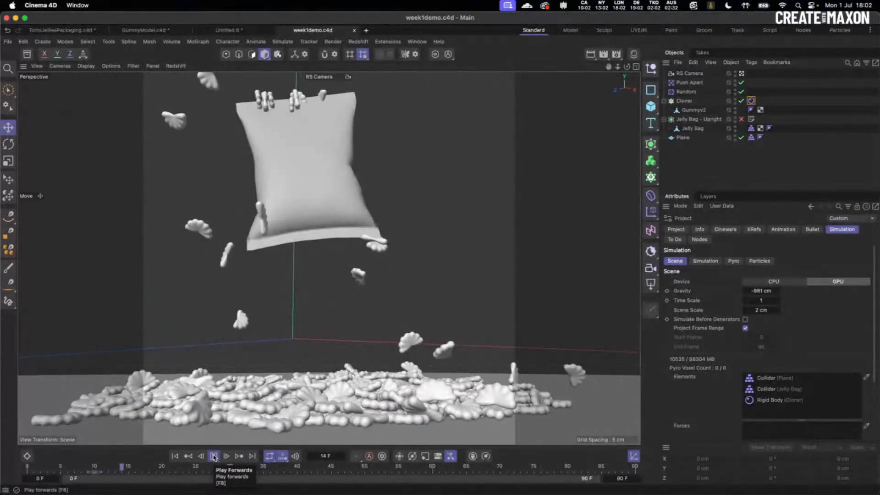
pyautogui.click(175, 456)
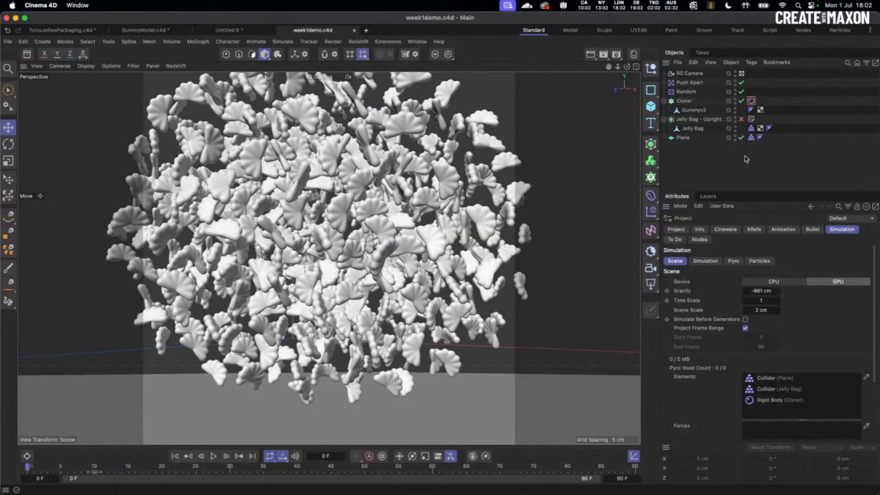
# - Compare the Jelly Bag, Plane and Cloner collision settings
pyautogui.click(752, 128)
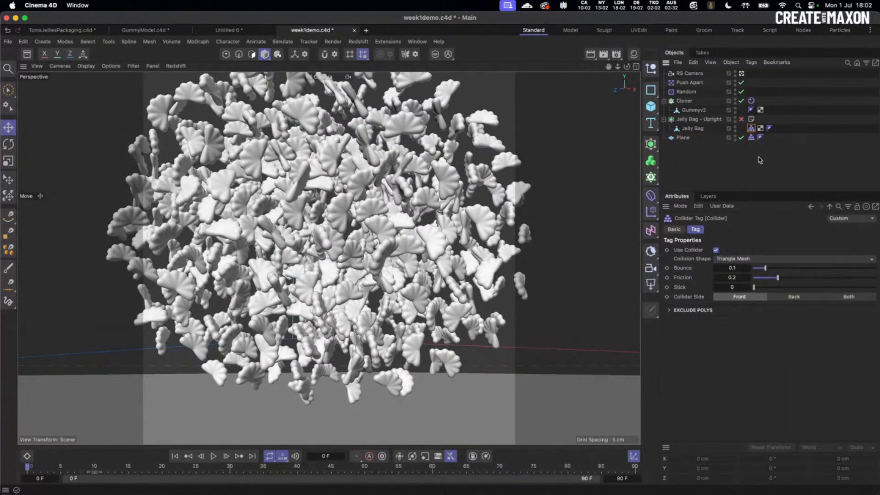
pyautogui.click(751, 137)
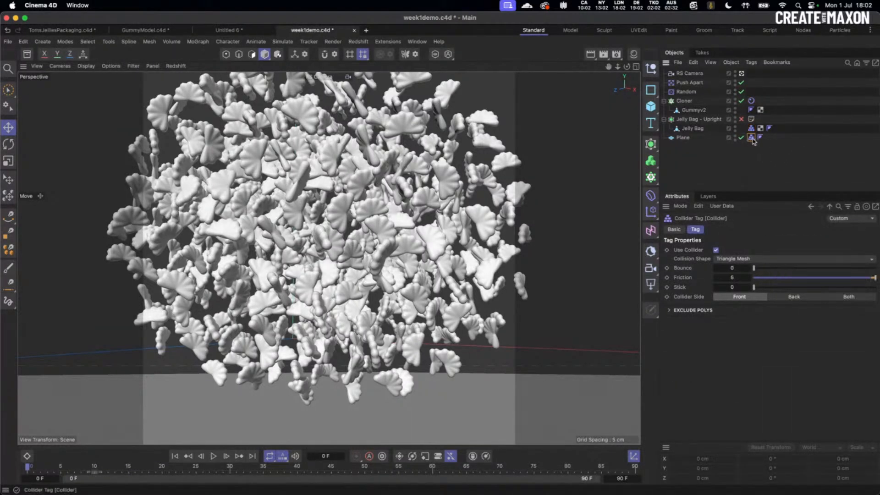
pyautogui.click(752, 101)
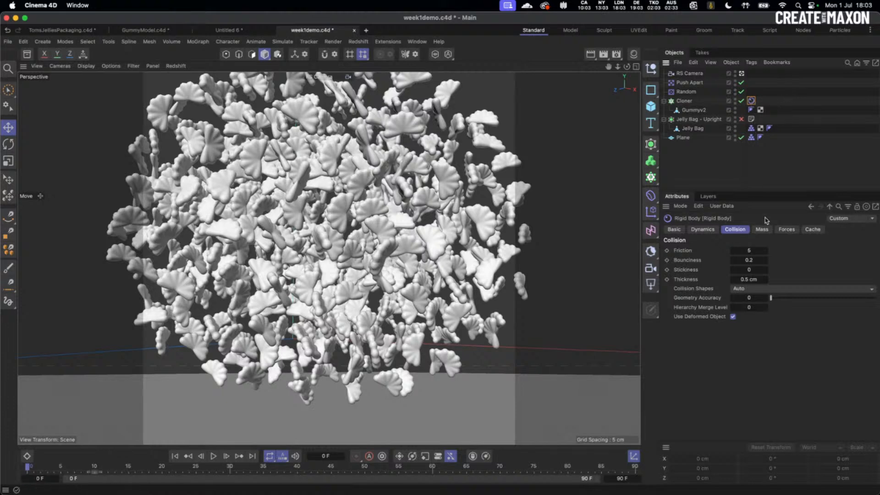
pyautogui.click(751, 128)
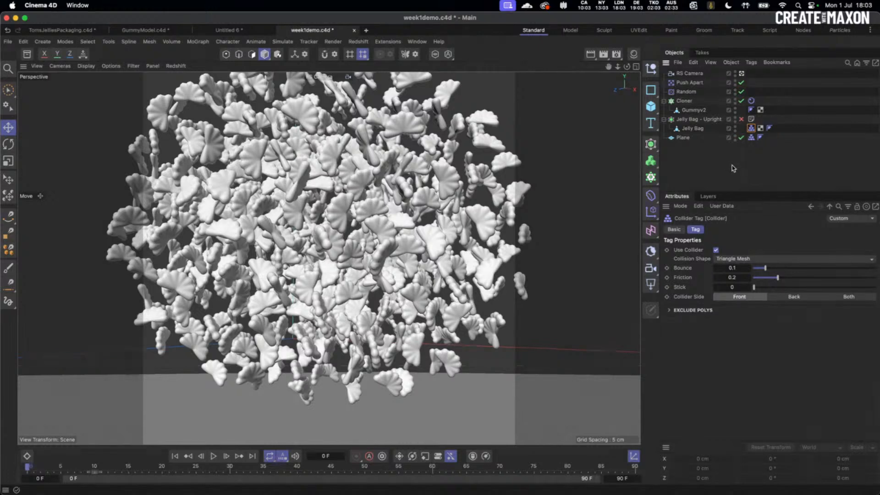
# - Set the Cloner rigid body Thickness to 1 cm, replay, and rewind
pyautogui.click(751, 100)
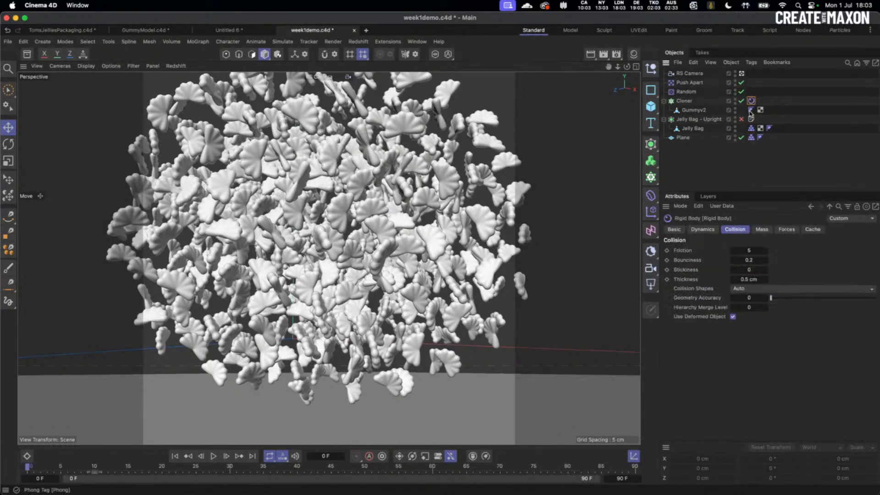
pyautogui.doubleClick(749, 279)
pyautogui.write('1')
pyautogui.press('Return')
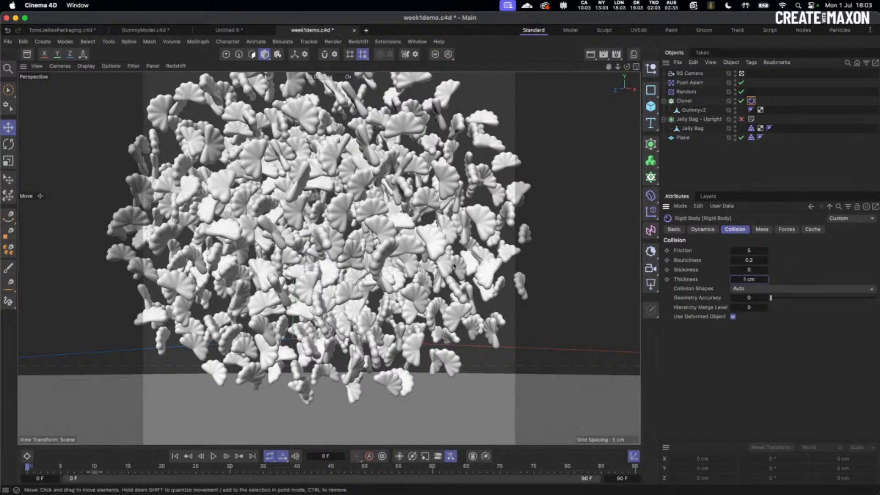
pyautogui.click(216, 456)
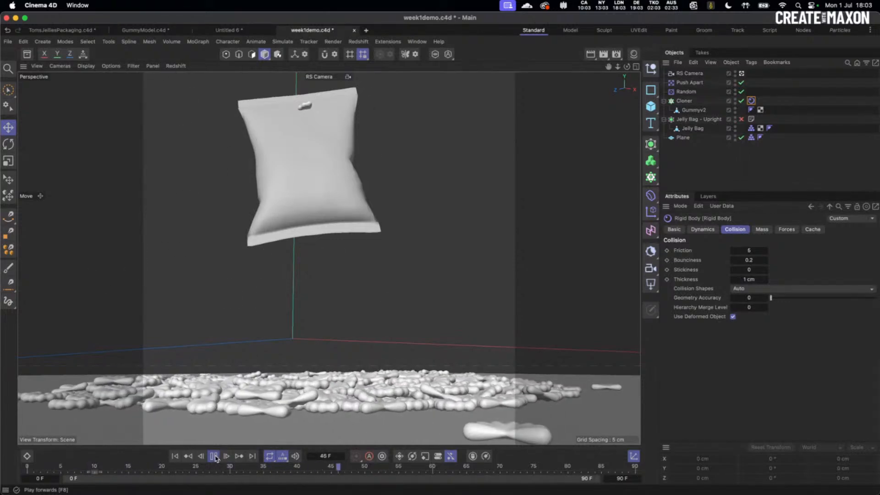
pyautogui.click(214, 456)
pyautogui.click(175, 456)
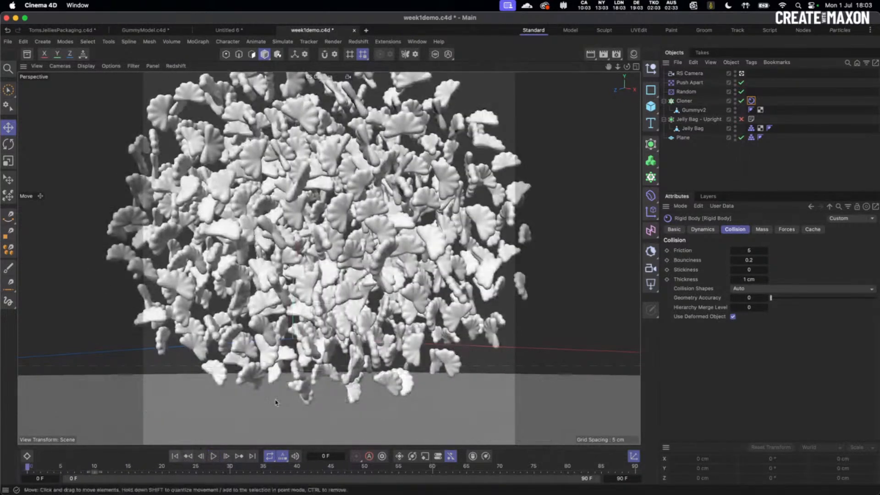
# - Check the Jelly Bag's animated P.Y (-1.438 cm at frame 0, 34.562 cm at frame 15), then rewind to frame 0
pyautogui.click(698, 112)
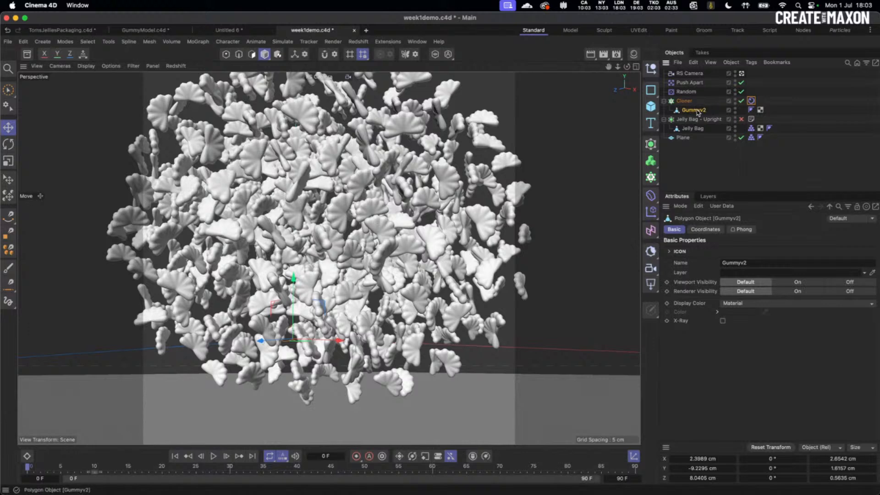
pyautogui.click(693, 128)
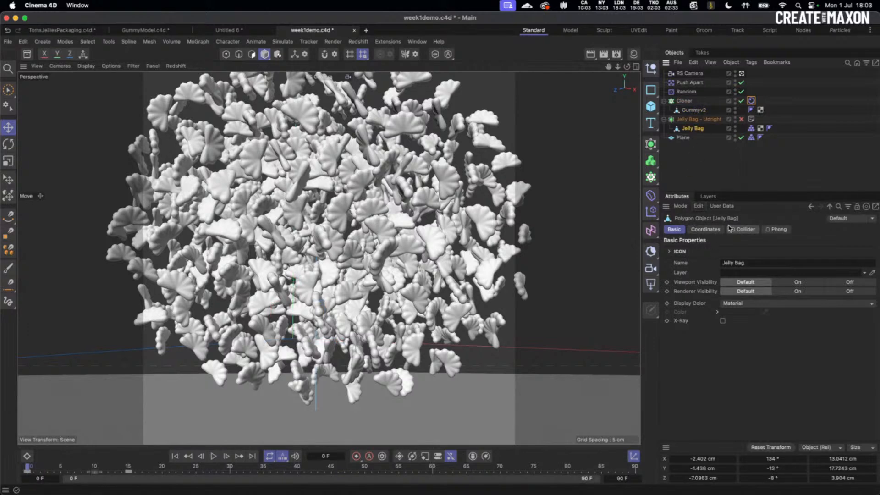
pyautogui.click(743, 229)
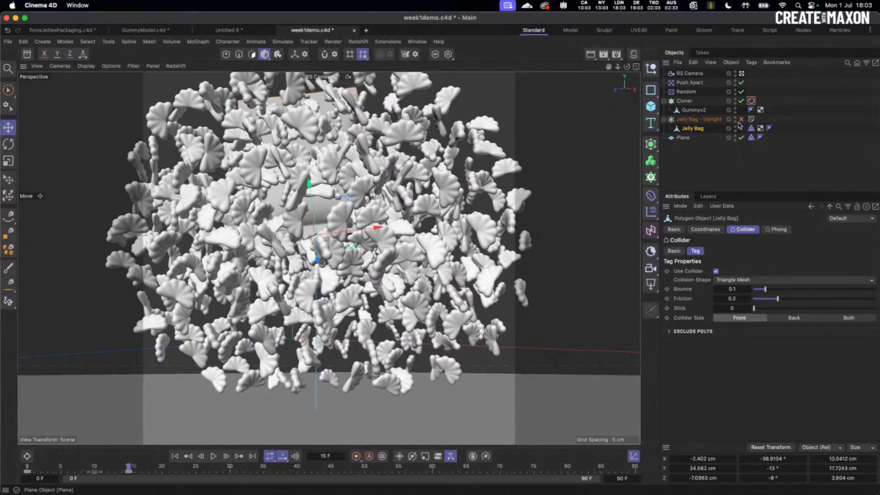
pyautogui.click(716, 230)
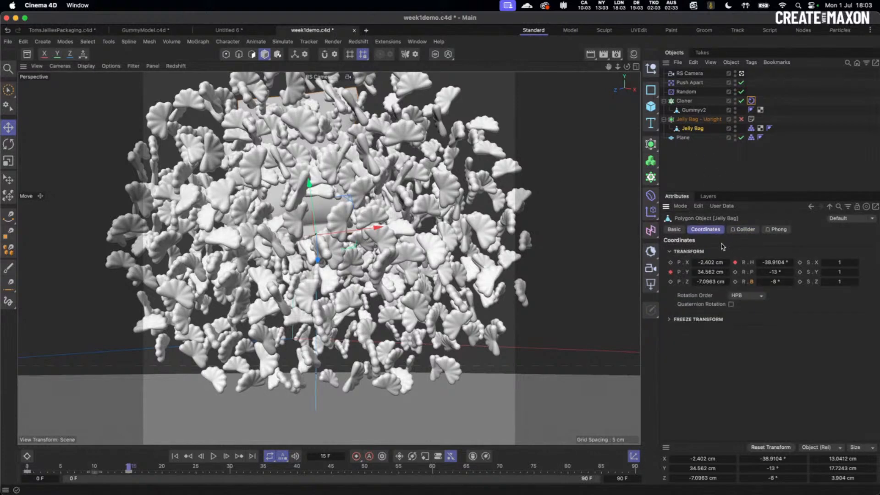
pyautogui.click(710, 273)
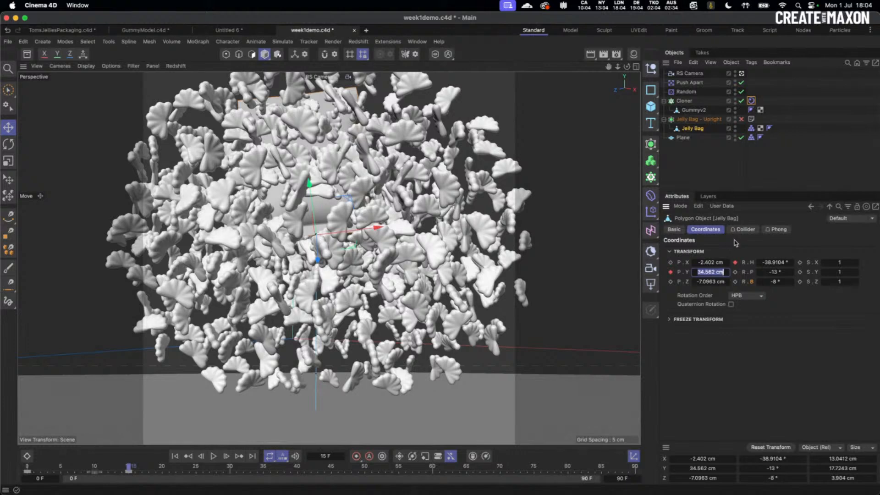
pyautogui.click(175, 456)
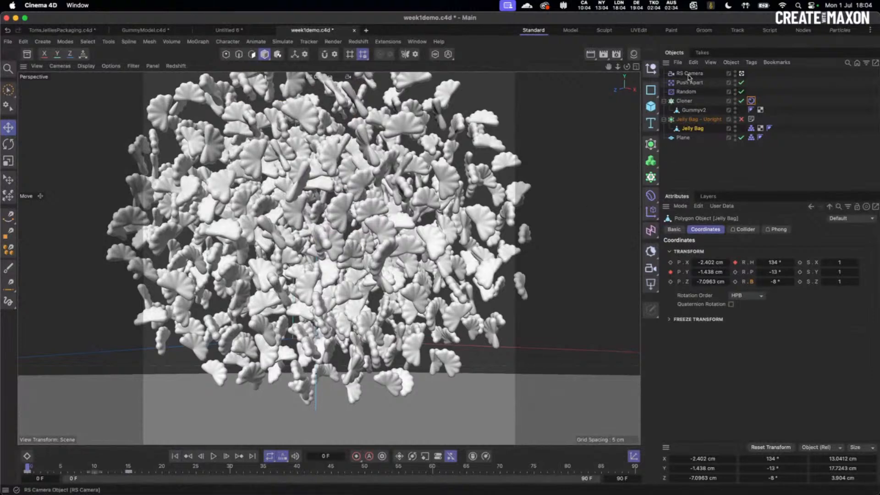
# - Add a Cylinder as a child of the Jelly Bag and reset it to the bag's origin
pyautogui.click(741, 73)
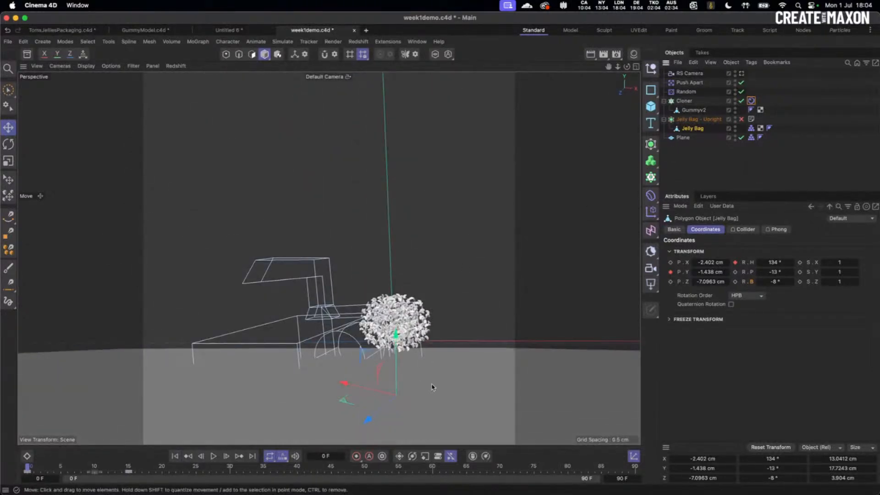
pyautogui.keyDown('alt'); pyautogui.moveTo(432, 387); pyautogui.dragTo(405, 324); pyautogui.keyUp('alt')
pyautogui.keyDown('alt'); pyautogui.moveTo(352, 309); pyautogui.dragTo(397, 304, button='right'); pyautogui.keyUp('alt')
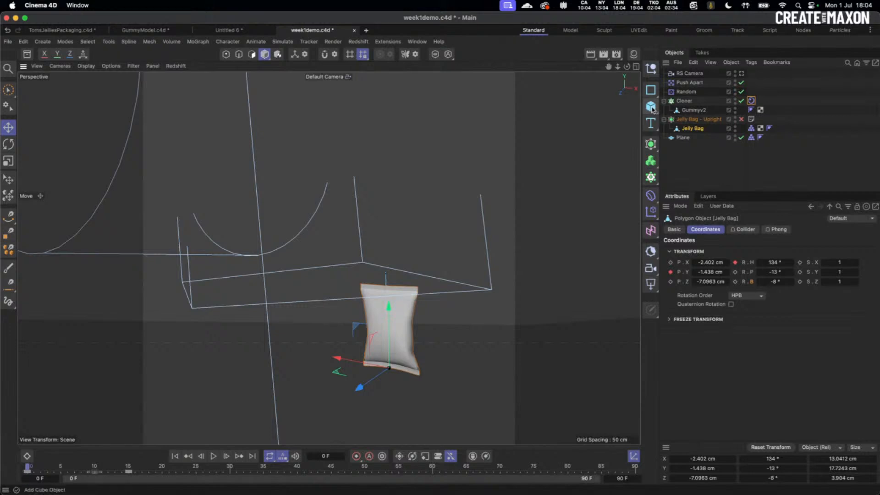
pyautogui.moveTo(651, 107); pyautogui.dragTo(749, 124)
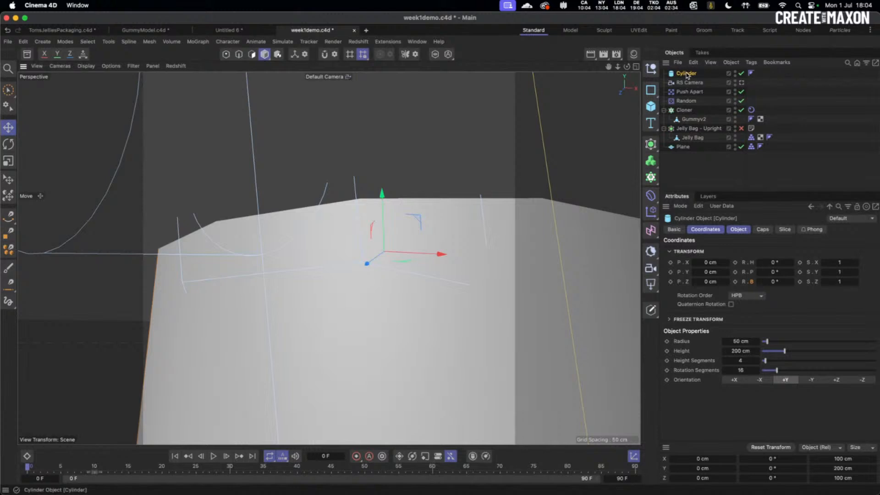
pyautogui.moveTo(687, 75); pyautogui.dragTo(692, 137)
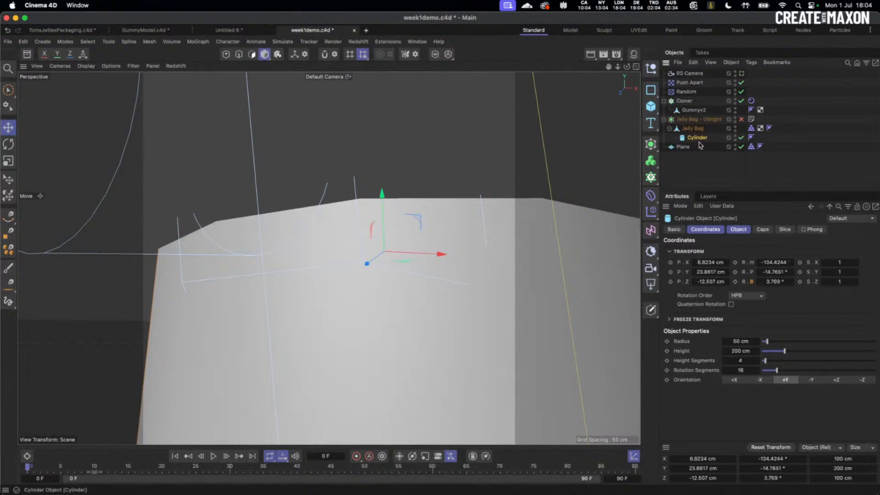
pyautogui.hotkey('alt', '0')
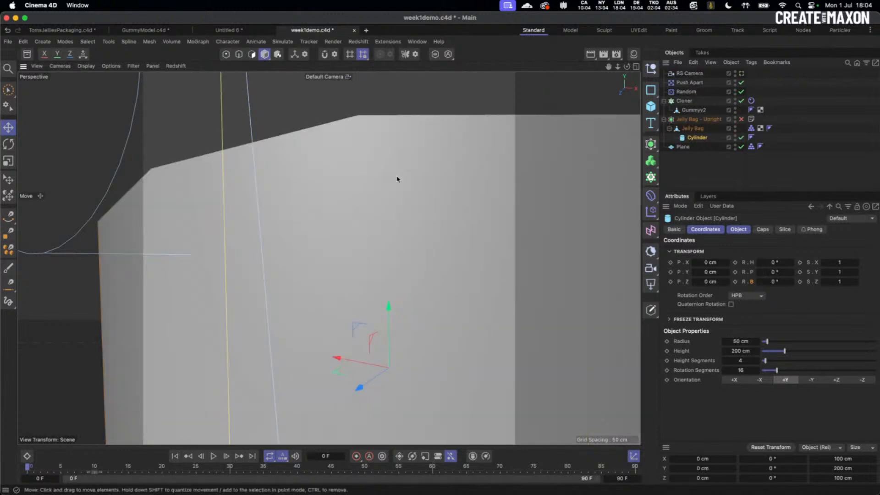
# - Shrink the Cylinder to about 9×18×9 cm and tip it onto its side
pyautogui.press('t')
pyautogui.moveTo(487, 269); pyautogui.dragTo(430, 290)
pyautogui.press('e')
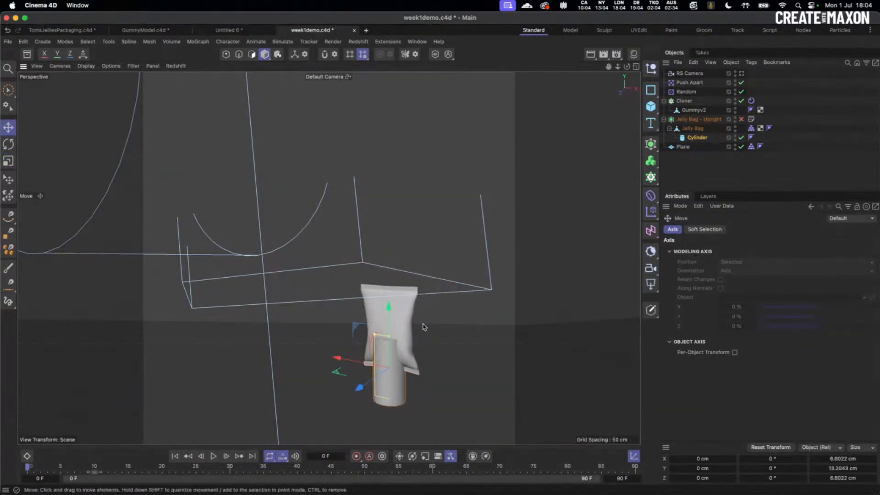
pyautogui.press('r')
pyautogui.moveTo(405, 341); pyautogui.dragTo(416, 364)
pyautogui.press('super+z')
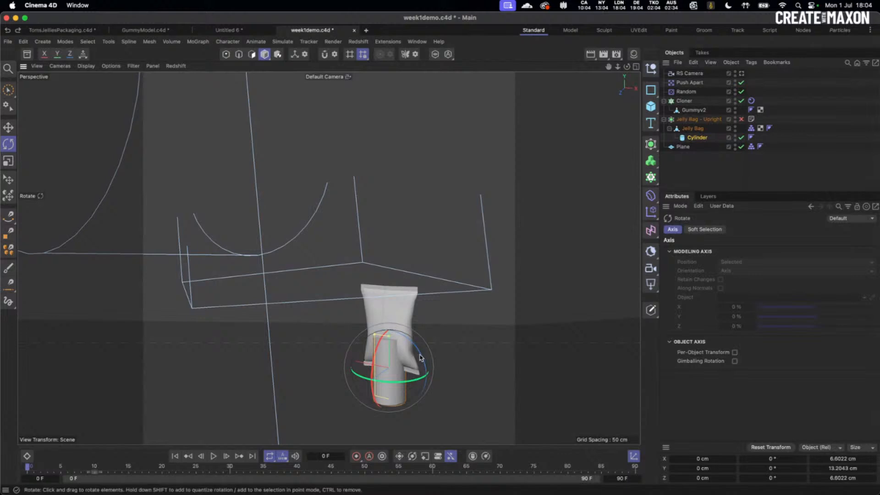
pyautogui.click(420, 357)
pyautogui.click(395, 368)
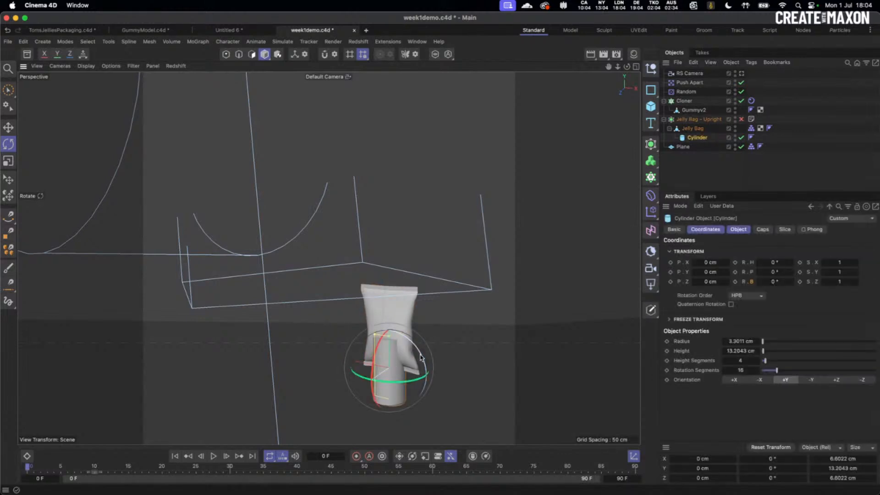
pyautogui.moveTo(422, 358); pyautogui.dragTo(411, 415)
# - Raise the Cylinder to about 17.6 cm, shrink its radius, and nudge it along its length
pyautogui.press('e')
pyautogui.moveTo(389, 350); pyautogui.dragTo(419, 284)
pyautogui.moveTo(389, 229); pyautogui.dragTo(388, 231)
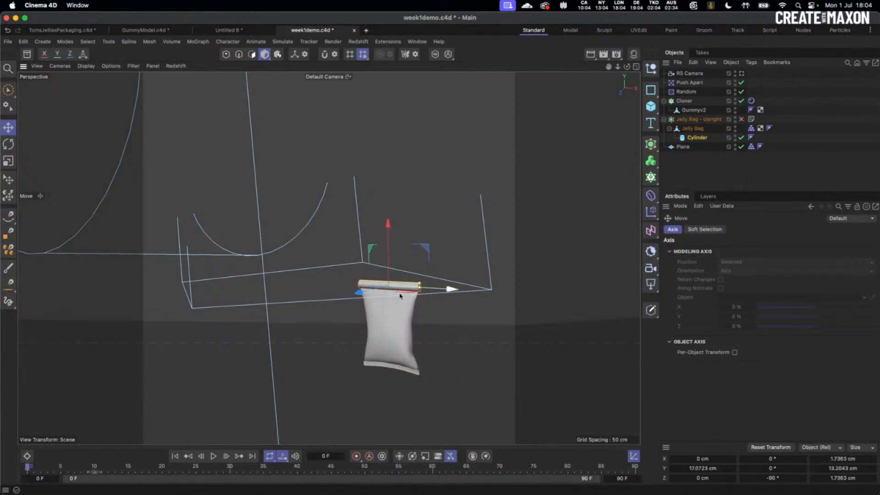
pyautogui.keyDown('alt'); pyautogui.moveTo(399, 308); pyautogui.dragTo(329, 278); pyautogui.keyUp('alt')
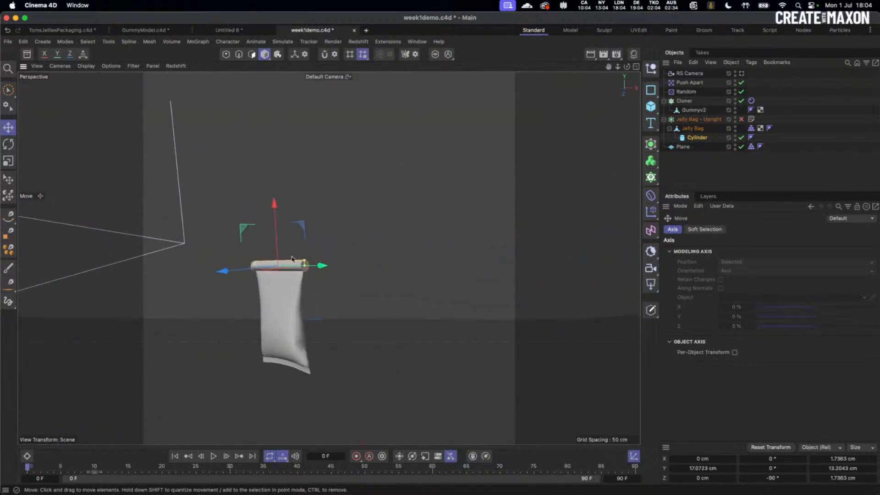
pyautogui.scroll(5, 326, 262)
pyautogui.scroll(2, 317, 266)
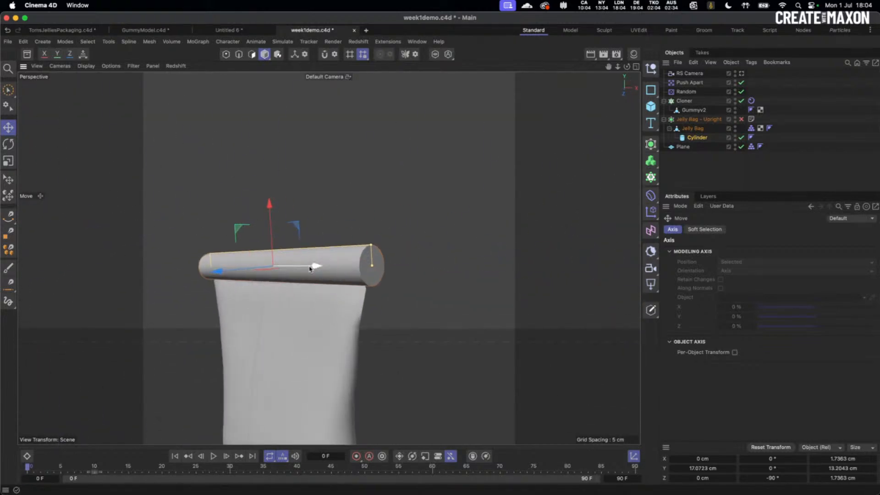
pyautogui.moveTo(310, 268); pyautogui.dragTo(309, 268)
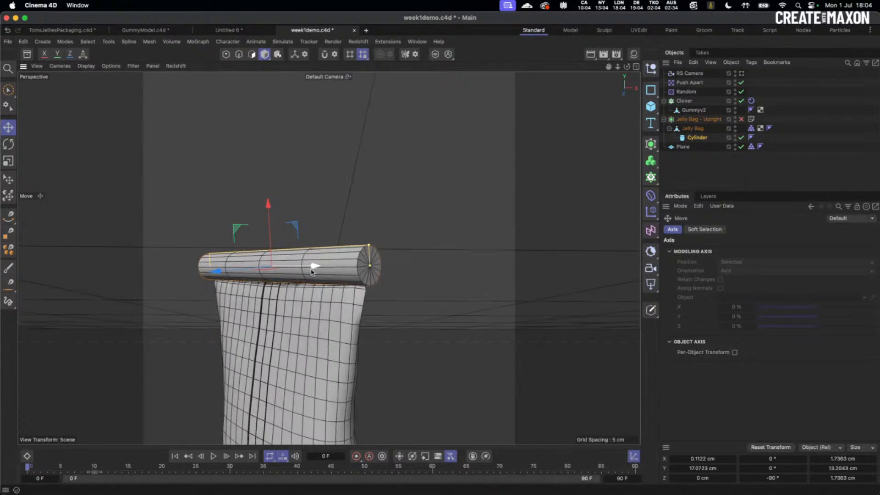
# - Give the Cylinder 39 height and 29 rotation segments and view through the RS Camera
pyautogui.click(697, 137)
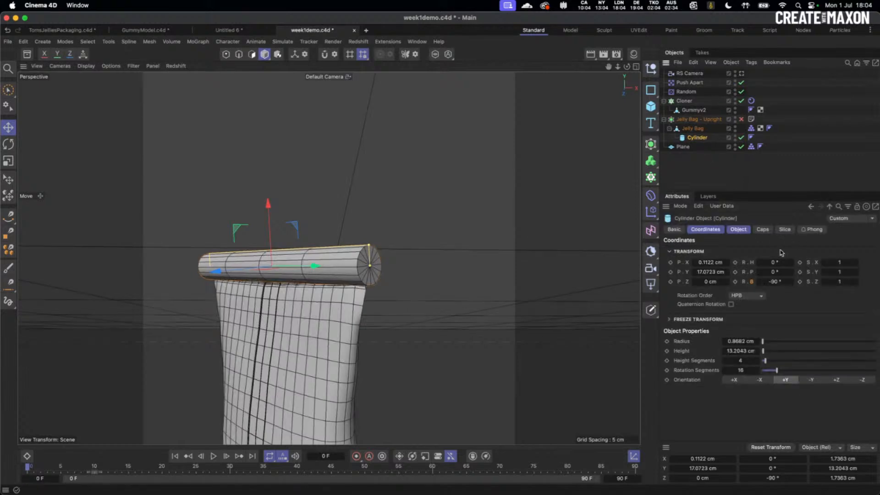
pyautogui.moveTo(780, 372); pyautogui.dragTo(806, 362)
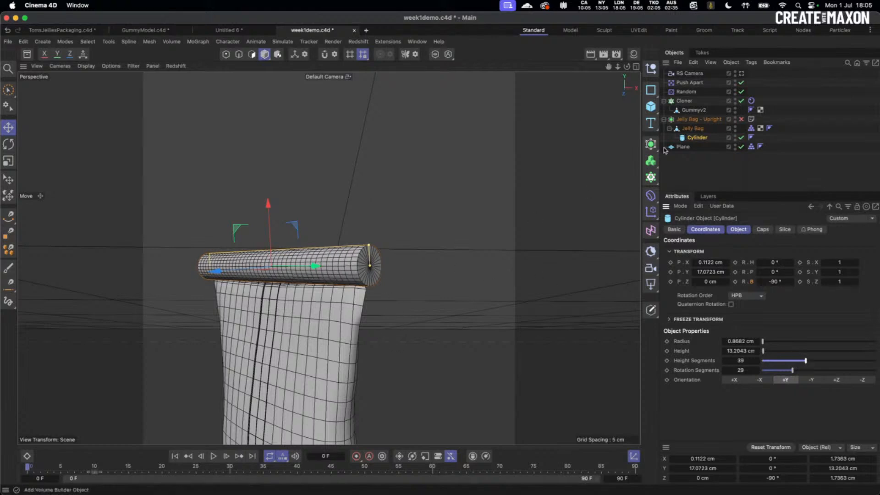
pyautogui.click(637, 68)
pyautogui.click(325, 67)
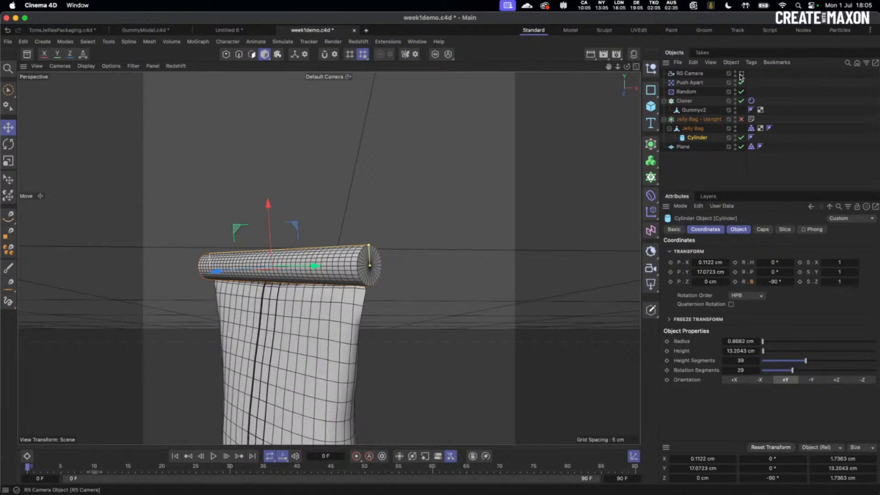
# - Save the scene, switch to Gouraud shading, and preview the gummy spill
pyautogui.press('super+s')
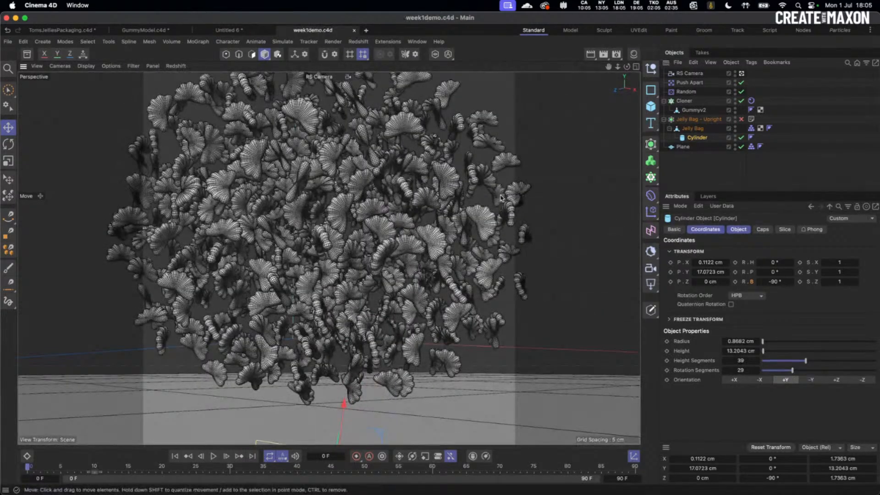
pyautogui.press('n')
pyautogui.press('a')
pyautogui.click(211, 458)
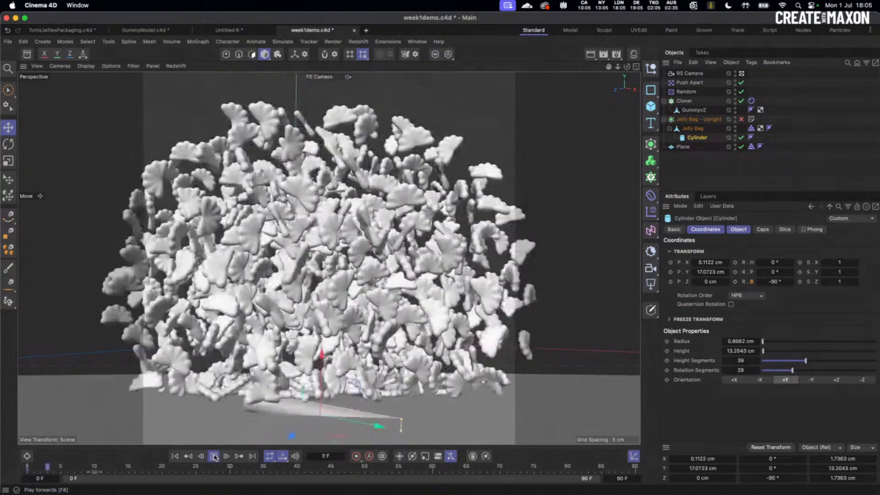
pyautogui.click(214, 457)
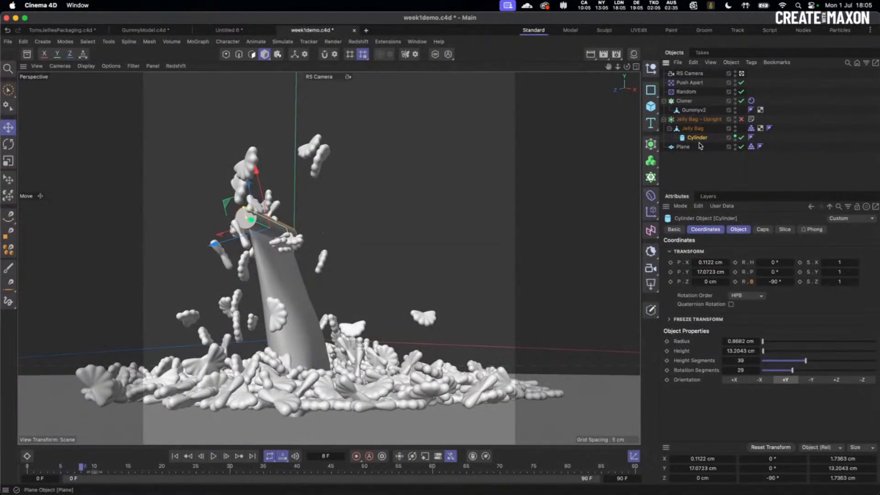
# - Hide the Cylinder in the viewport and replay the spill, rewinding to frame 0
pyautogui.click(735, 136)
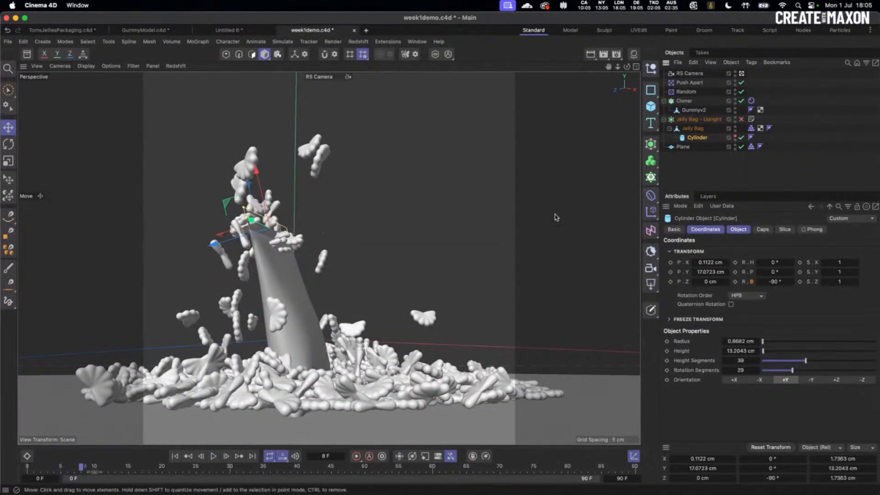
pyautogui.click(213, 456)
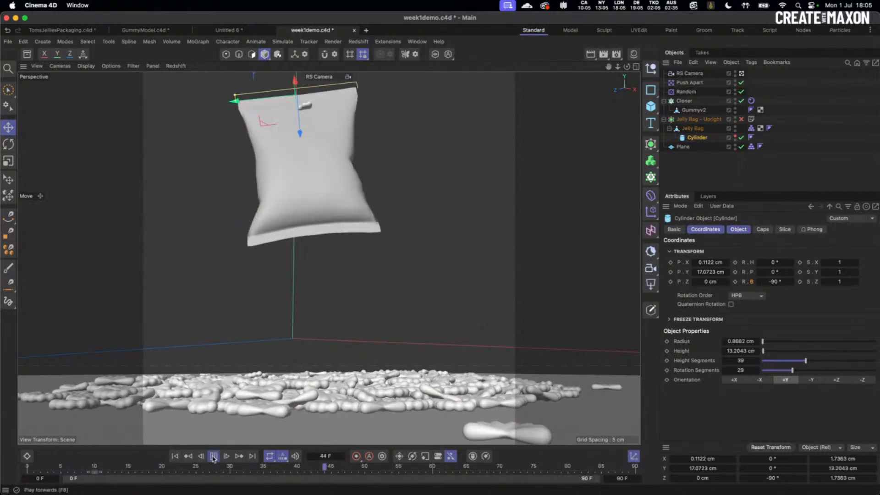
pyautogui.click(214, 456)
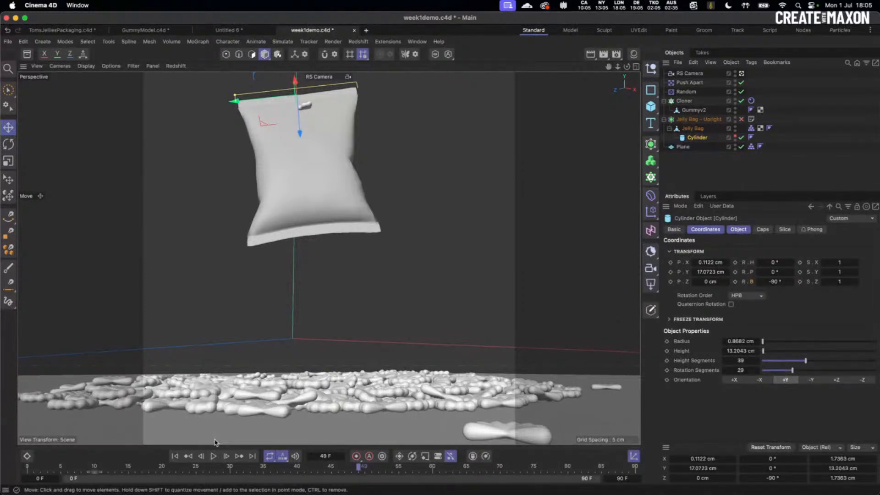
pyautogui.click(174, 456)
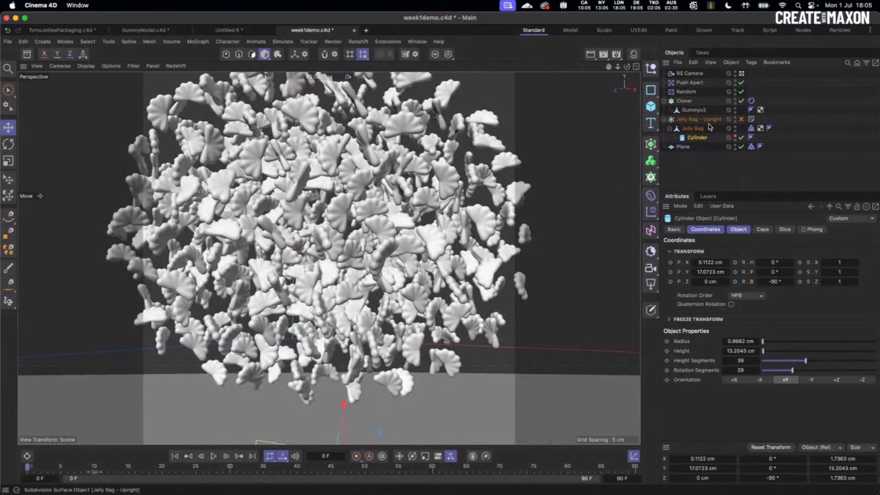
# - Set the Cylinder's radius to 1 cm and replay the spill, stopping at frame 24
pyautogui.click(738, 229)
pyautogui.click(740, 251)
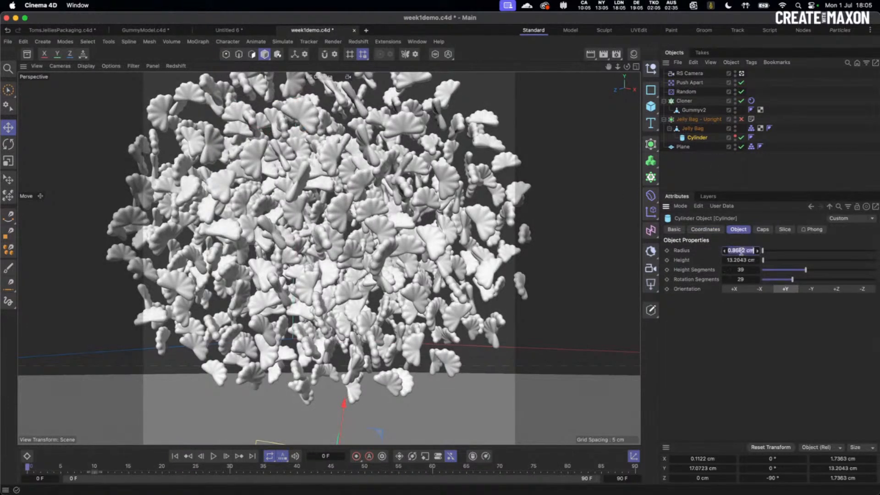
pyautogui.write('1')
pyautogui.press('Return')
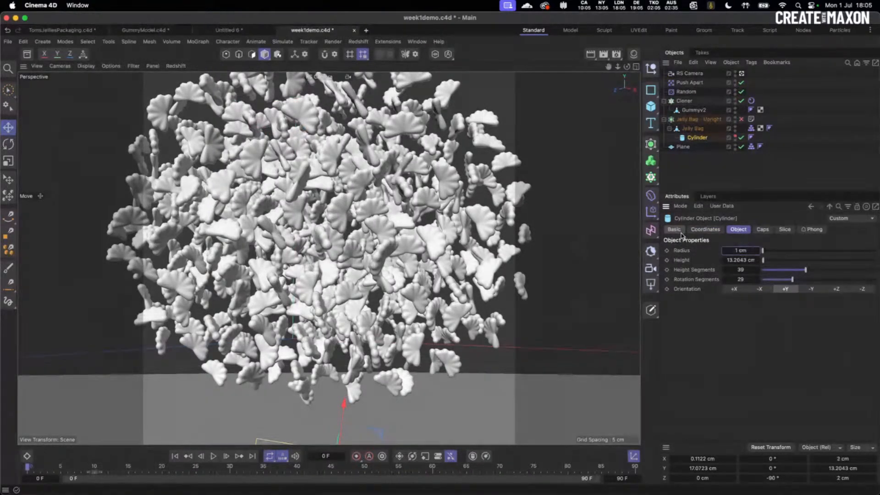
pyautogui.click(214, 456)
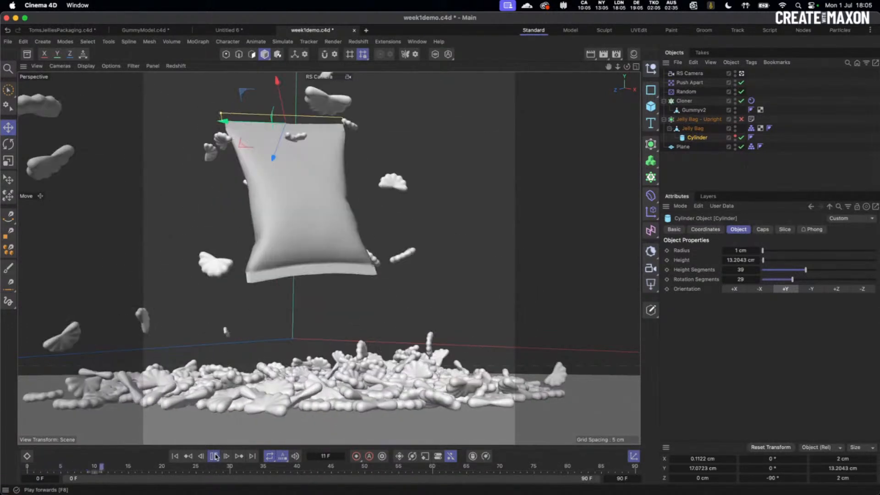
pyautogui.click(214, 457)
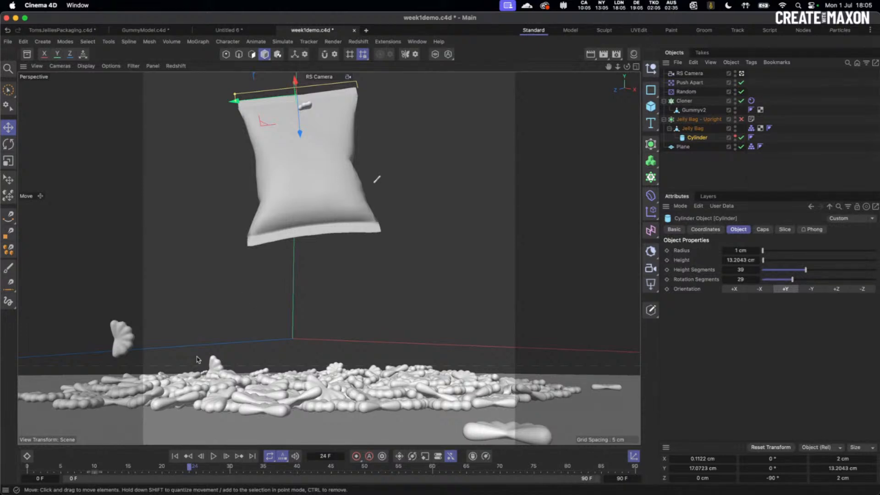
# - Raise the Random effector's seed to 12348 and replay the spill
pyautogui.click(175, 456)
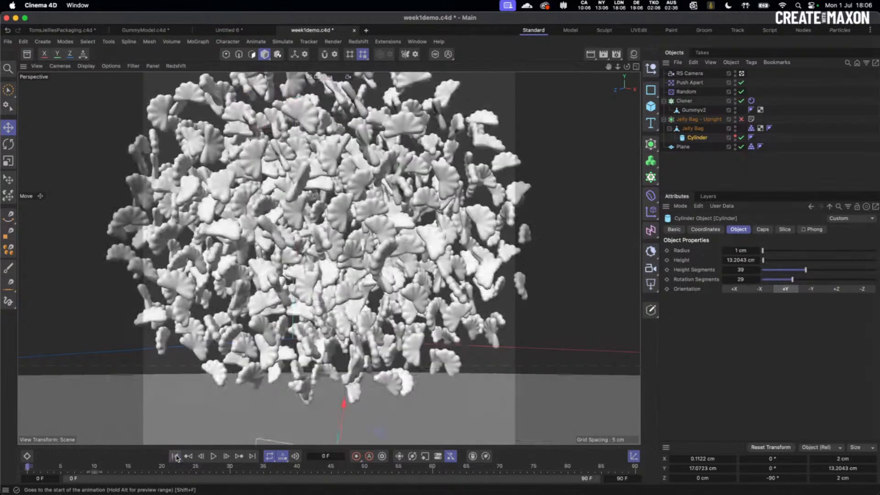
pyautogui.click(691, 94)
pyautogui.click(725, 312)
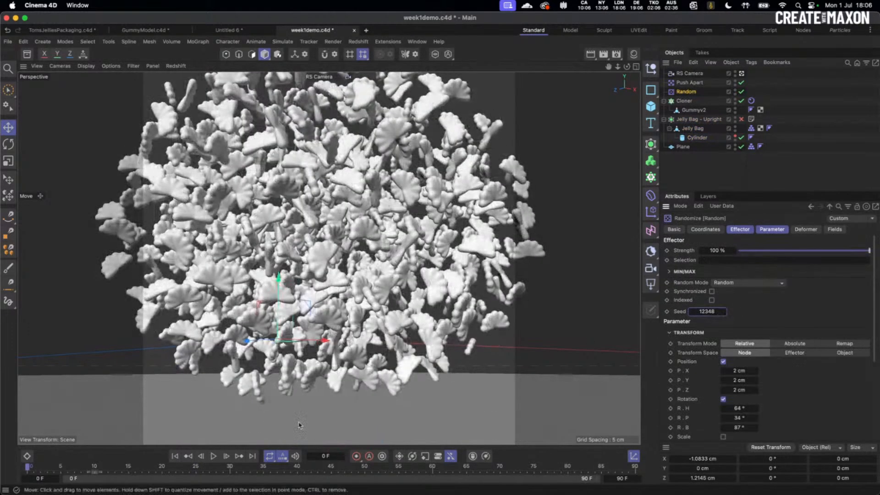
pyautogui.click(214, 457)
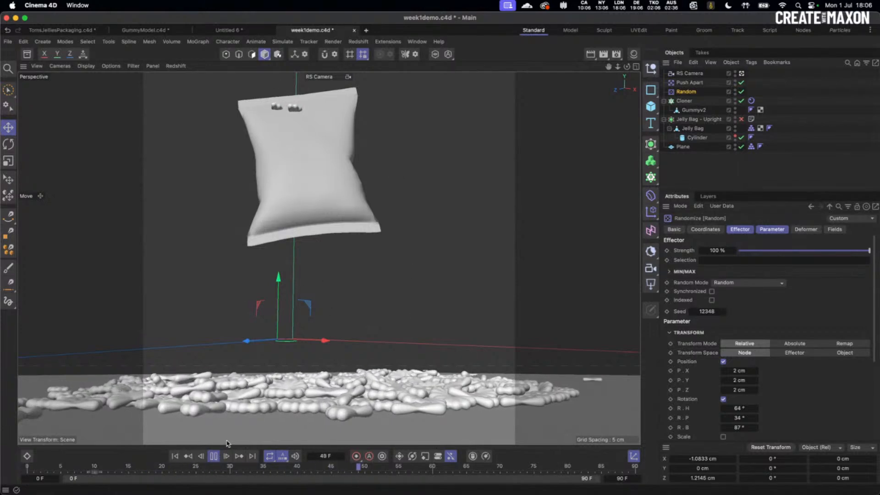
pyautogui.click(214, 457)
pyautogui.click(175, 456)
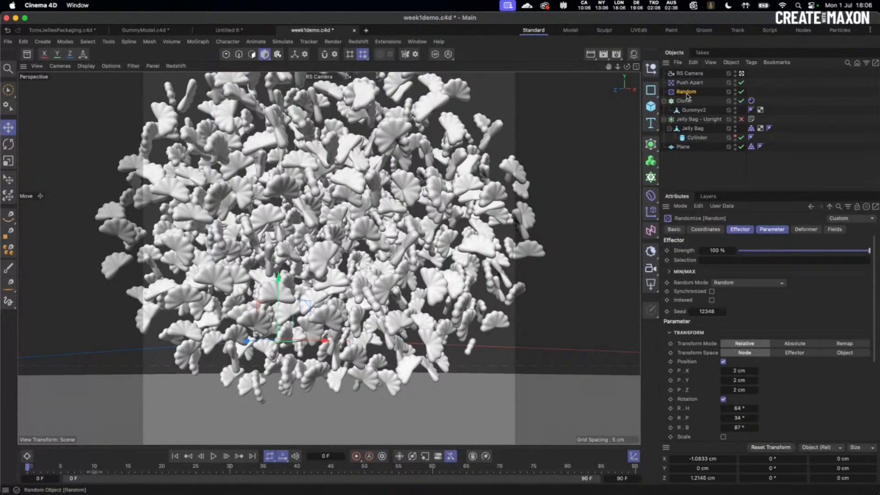
# - Raise the seed to 12350, replay the spill, and rewind to frame 0
pyautogui.click(721, 309)
pyautogui.click(720, 308)
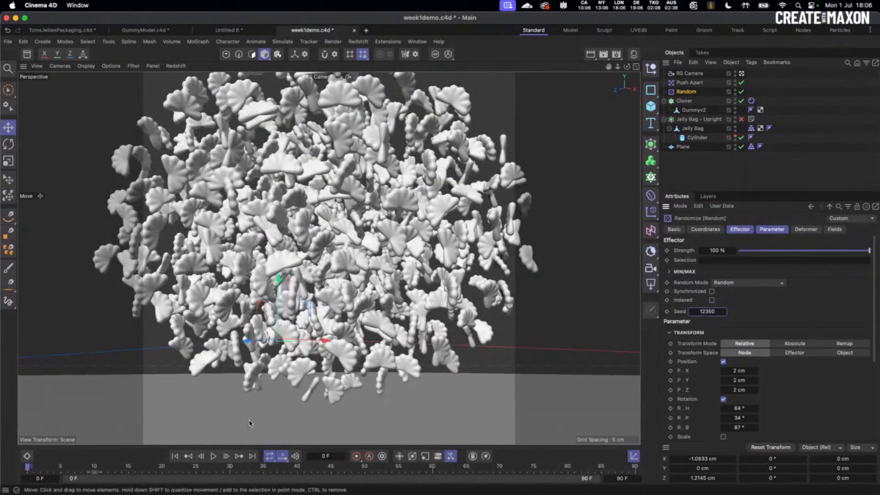
pyautogui.click(214, 456)
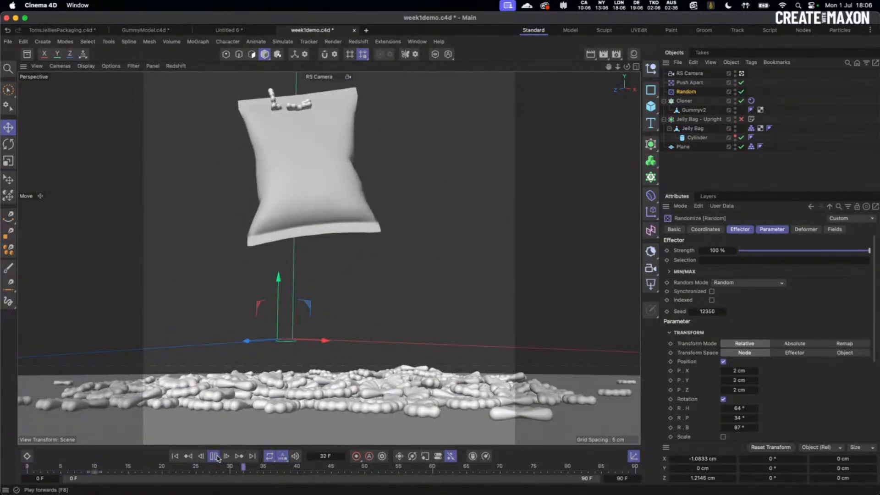
pyautogui.click(175, 456)
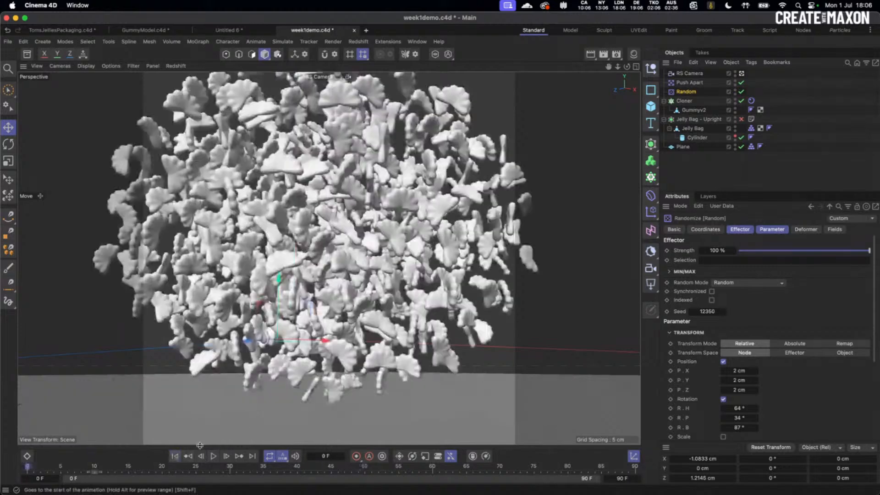
# - Set the Cylinder's radius to 2 cm and replay the spill
pyautogui.click(697, 138)
pyautogui.click(741, 251)
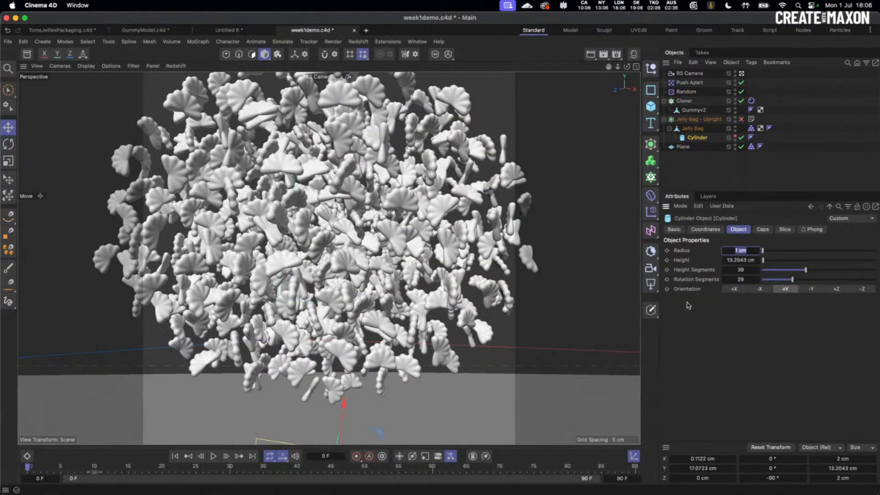
pyautogui.write('2')
pyautogui.press('Return')
pyautogui.click(213, 456)
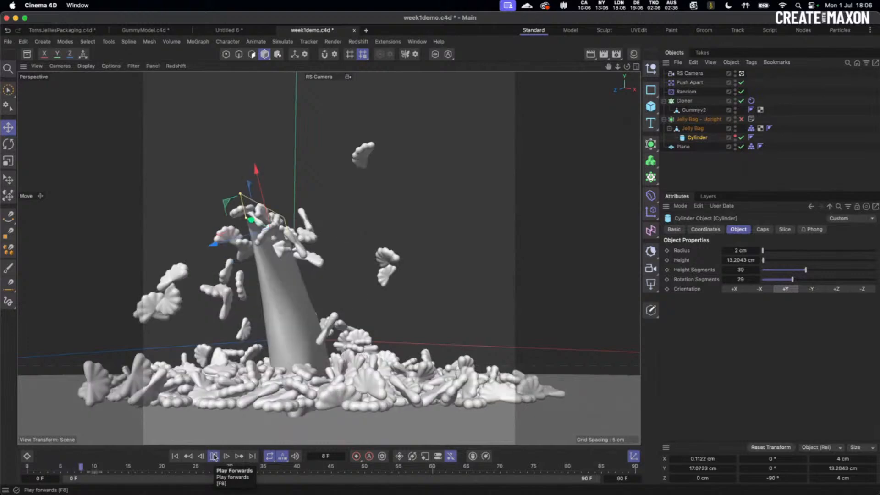
pyautogui.click(213, 457)
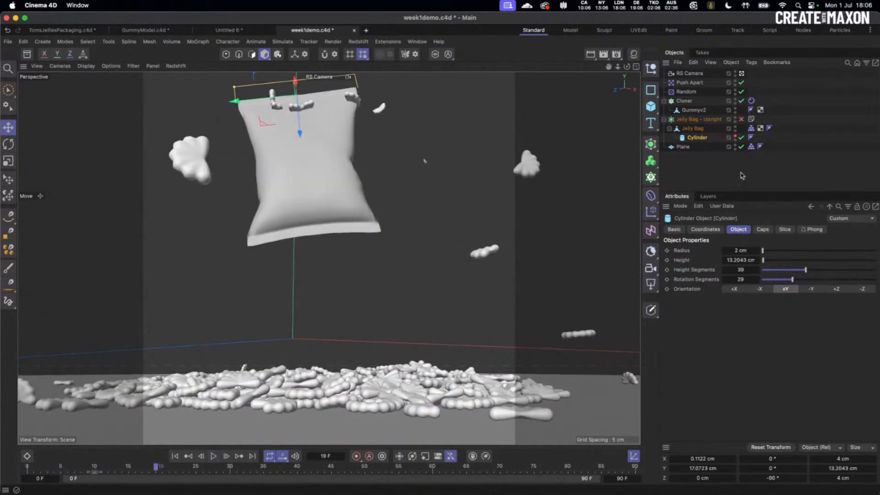
# - Lower the Random seed by one, set the Cylinder radius to 3 cm, and replay from frame 0
pyautogui.click(686, 92)
pyautogui.click(692, 313)
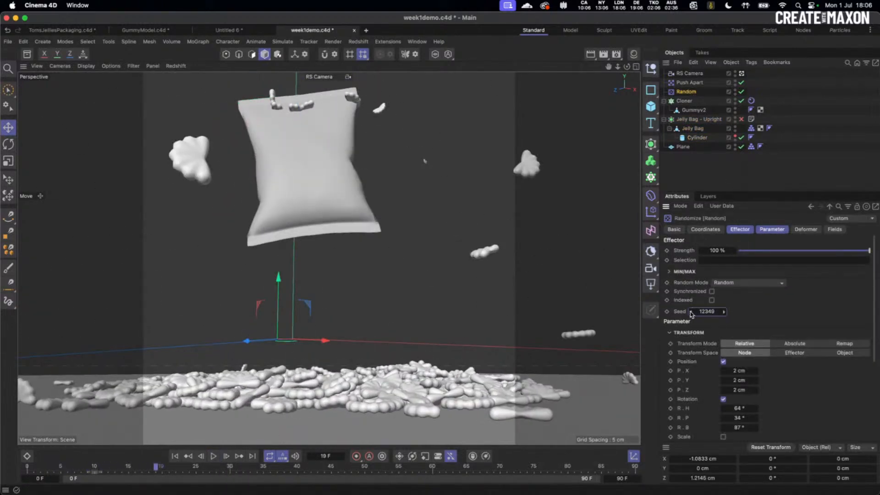
pyautogui.click(685, 101)
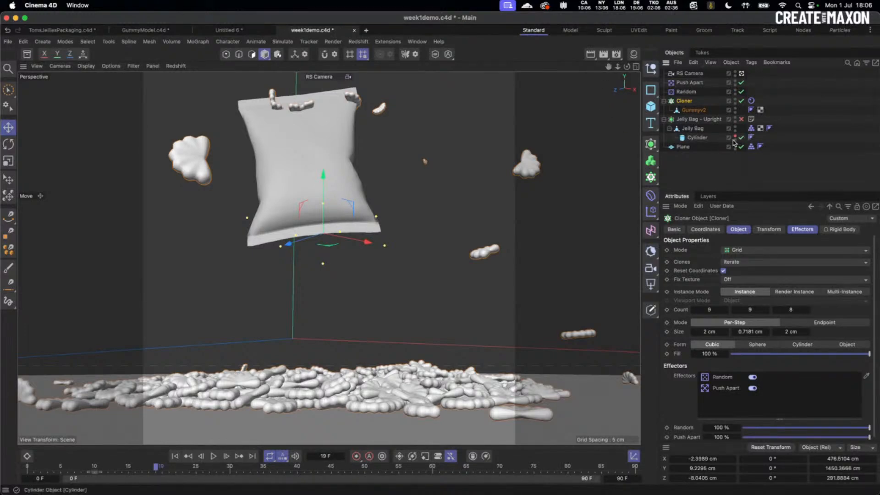
pyautogui.click(697, 138)
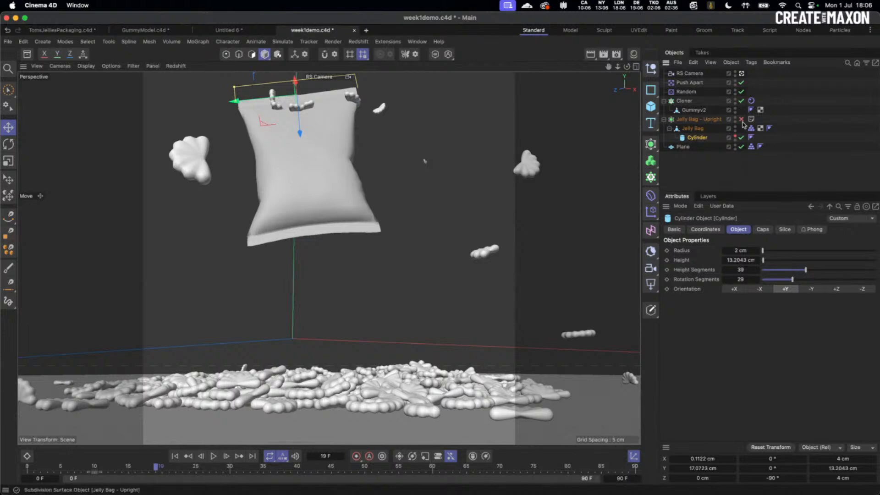
pyautogui.click(740, 252)
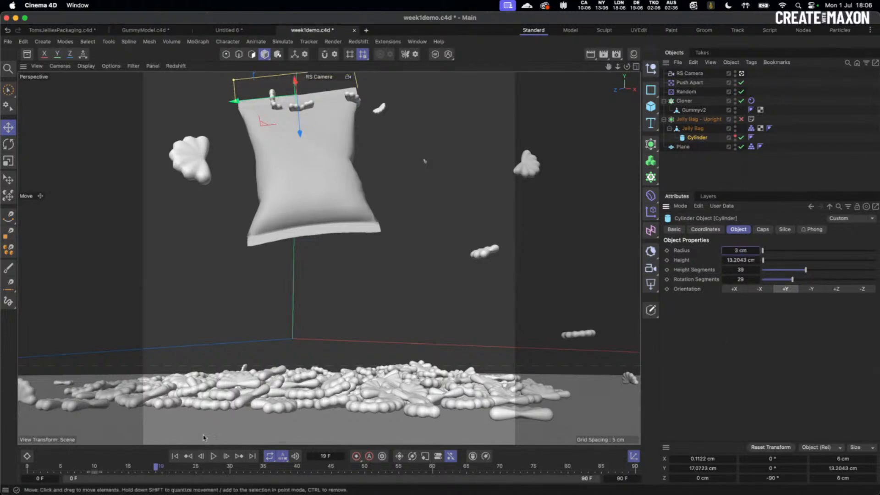
pyautogui.click(175, 457)
pyautogui.click(213, 456)
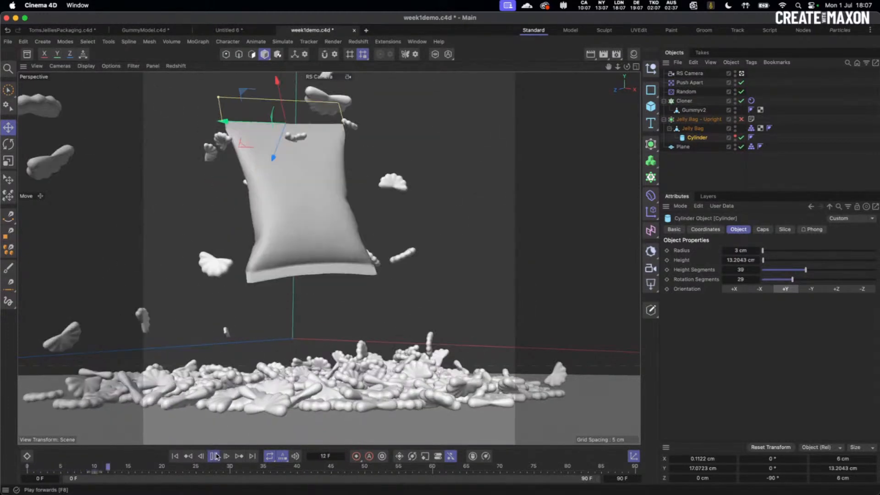
pyautogui.click(213, 456)
pyautogui.click(175, 456)
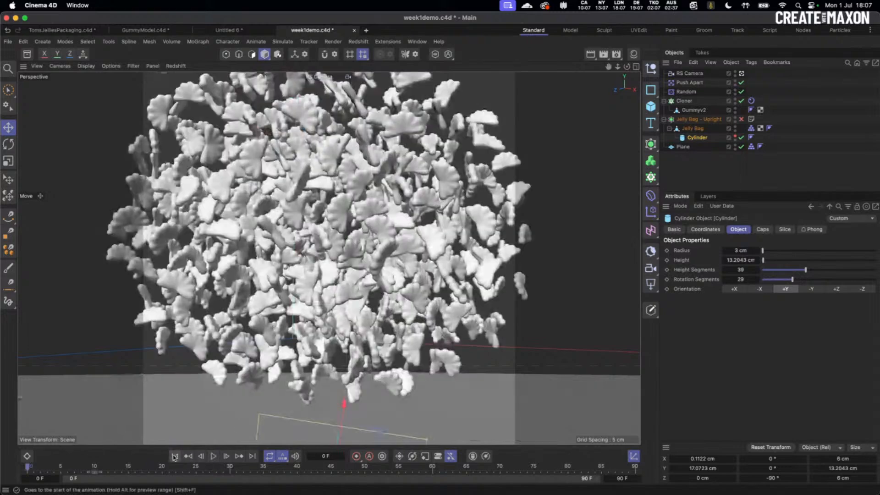
# - Lower the Cylinder slightly inside the bag and replay the spill to frame 55
pyautogui.click(742, 74)
pyautogui.moveTo(269, 210); pyautogui.dragTo(263, 248)
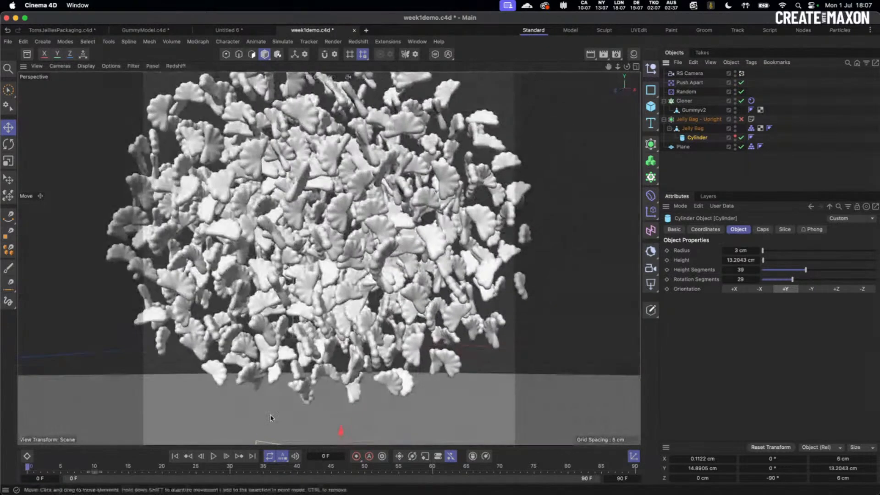
pyautogui.click(213, 456)
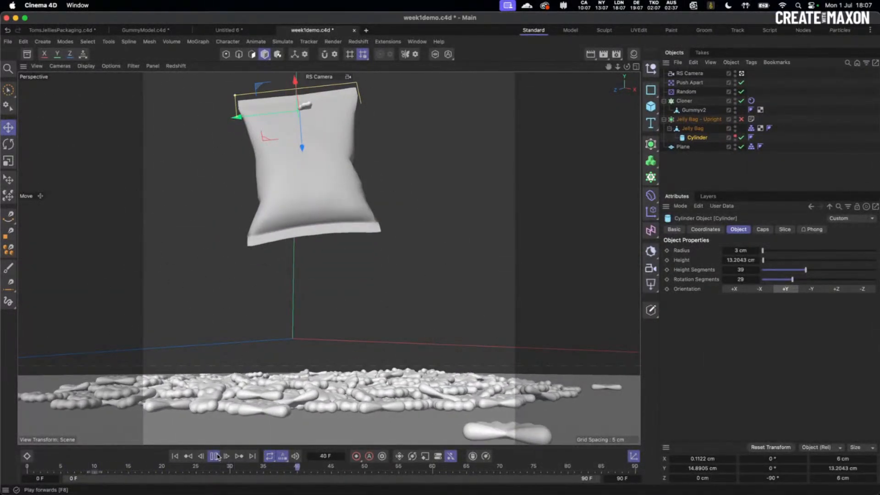
pyautogui.click(218, 456)
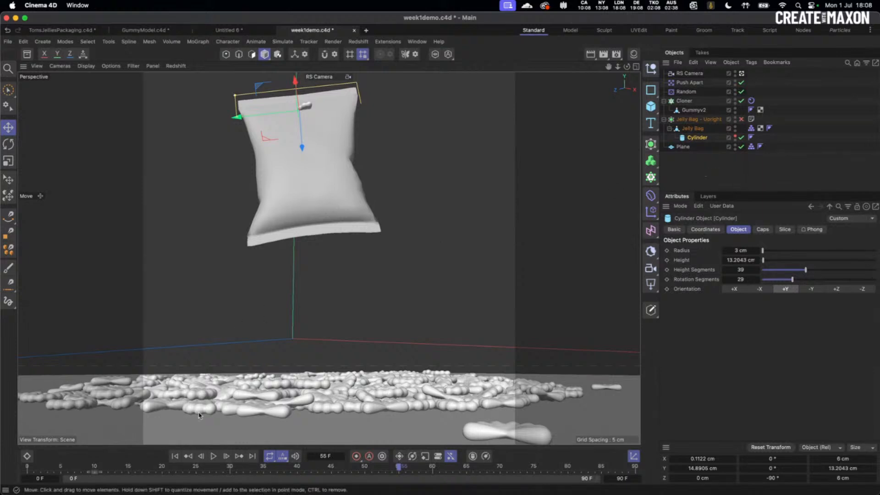
# - Inspect a gummy clone and the Cloner's settings, then clear the selection
pyautogui.click(309, 109)
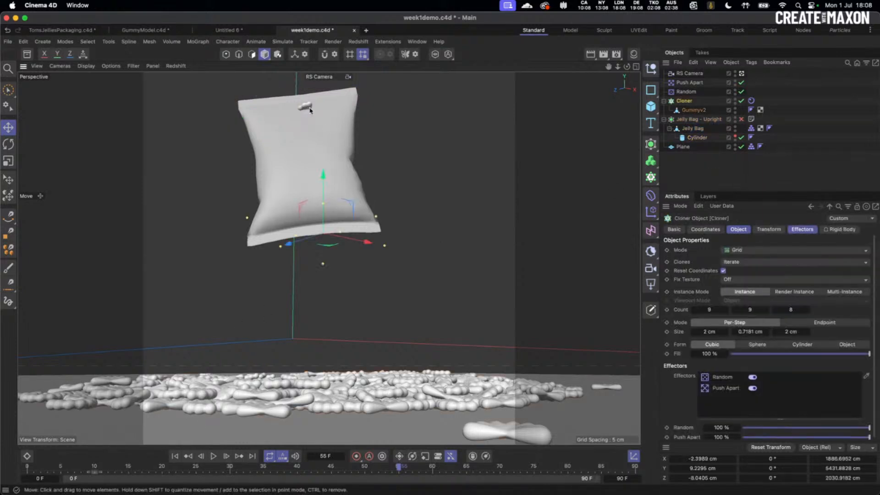
pyautogui.click(412, 120)
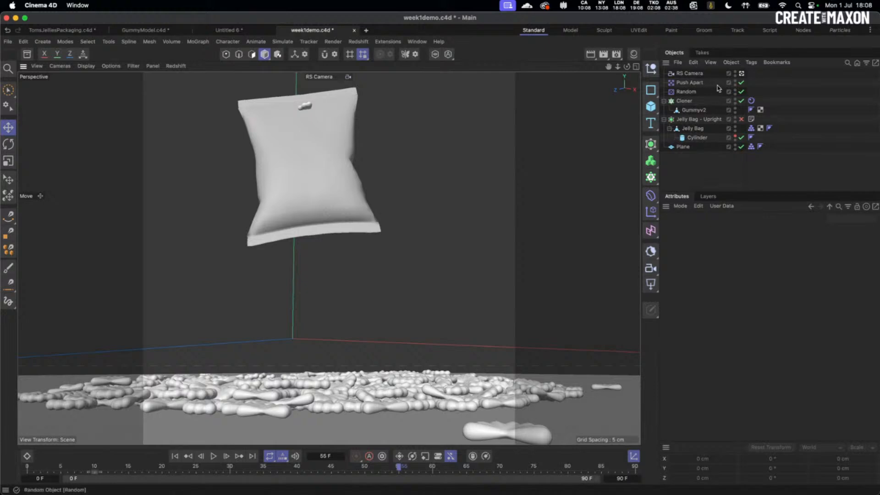
pyautogui.click(687, 101)
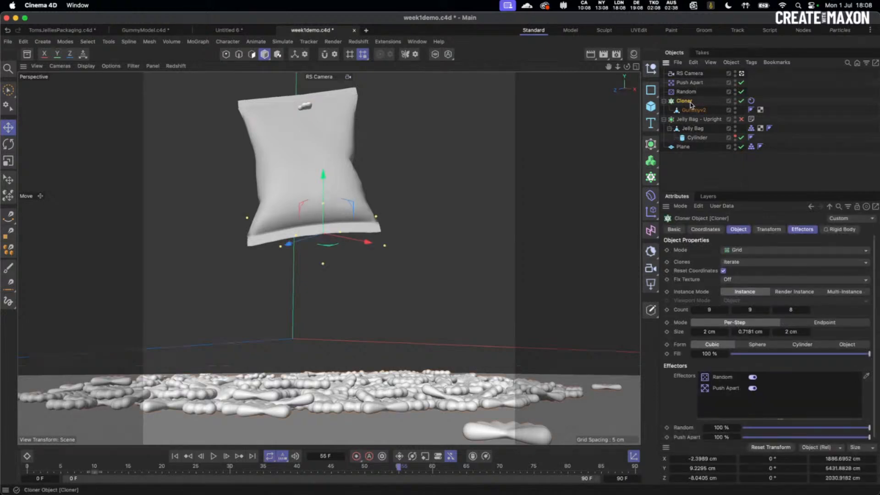
pyautogui.click(705, 172)
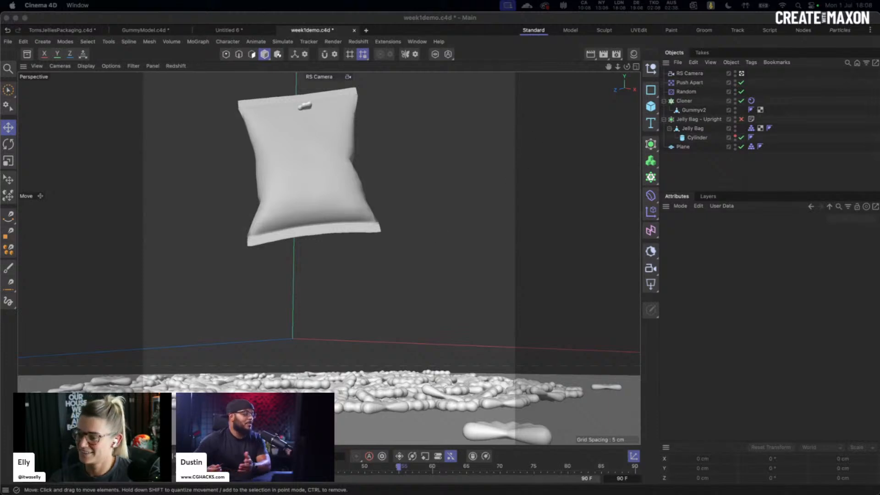
pyautogui.click(686, 183)
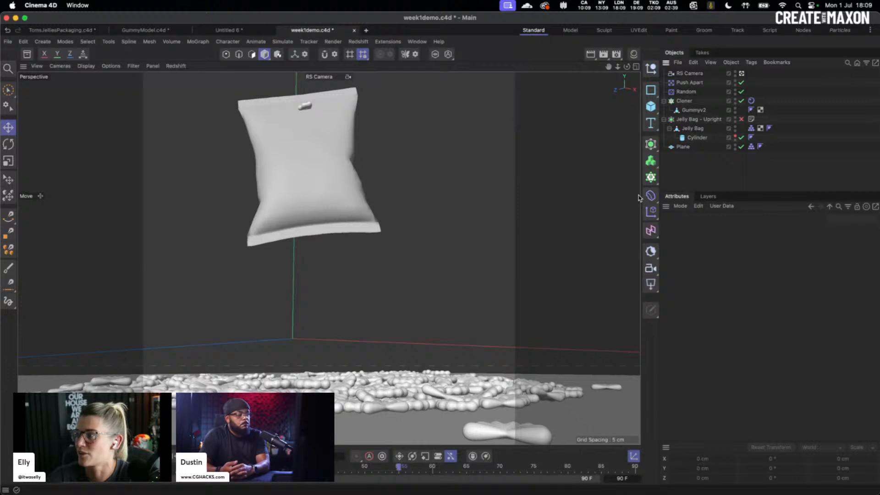
pyautogui.click(696, 137)
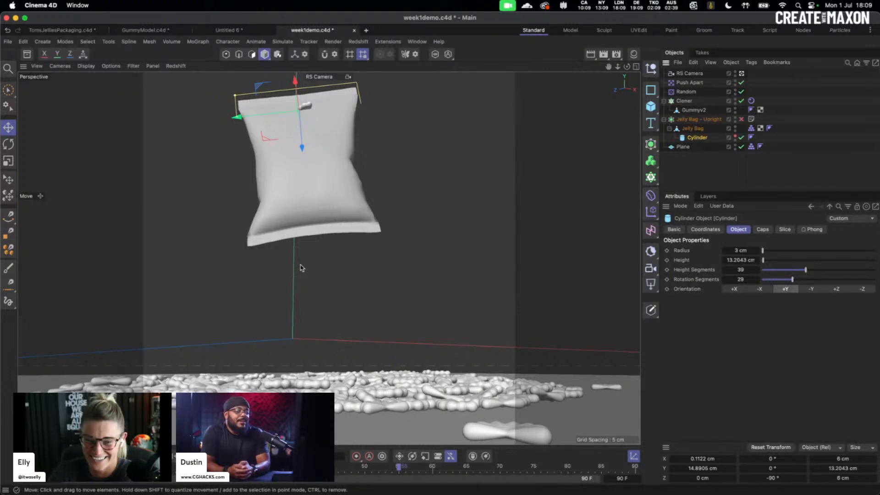
# - Save the scene, add a MoGraph Selection tag to the Cloner, and brush over gummy clones
pyautogui.click(539, 232)
pyautogui.press('super+s')
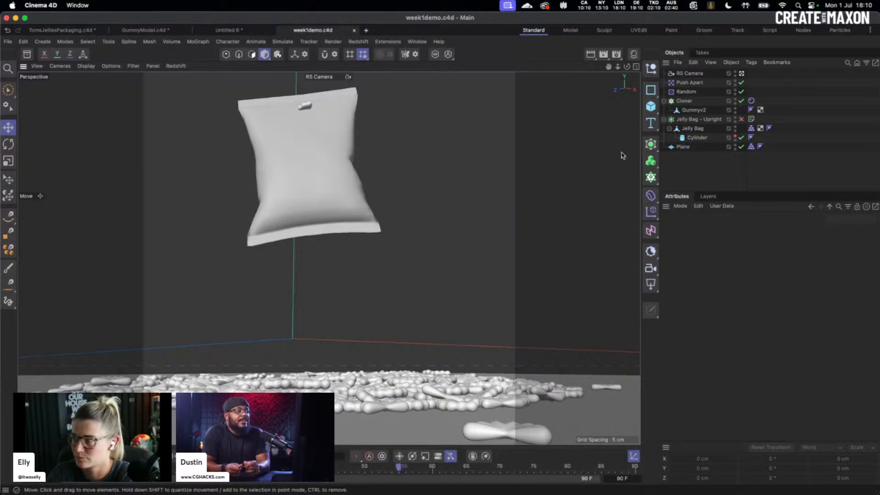
pyautogui.click(685, 101)
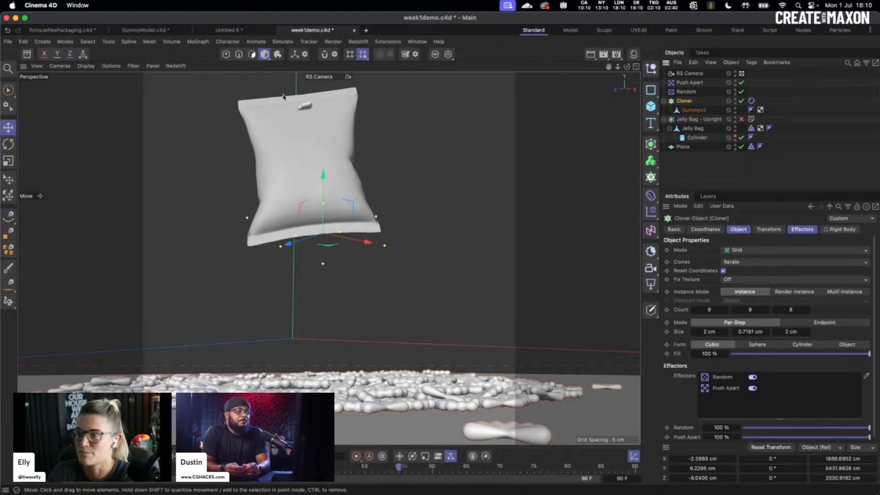
pyautogui.click(197, 42)
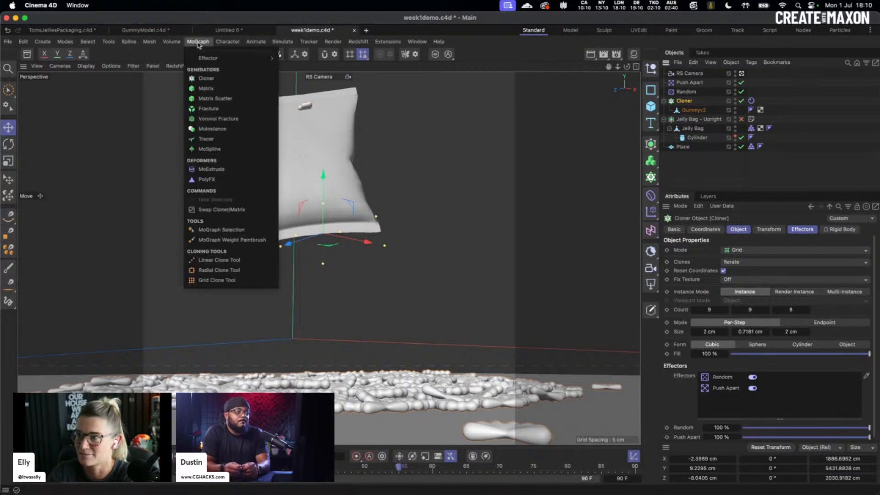
pyautogui.click(221, 230)
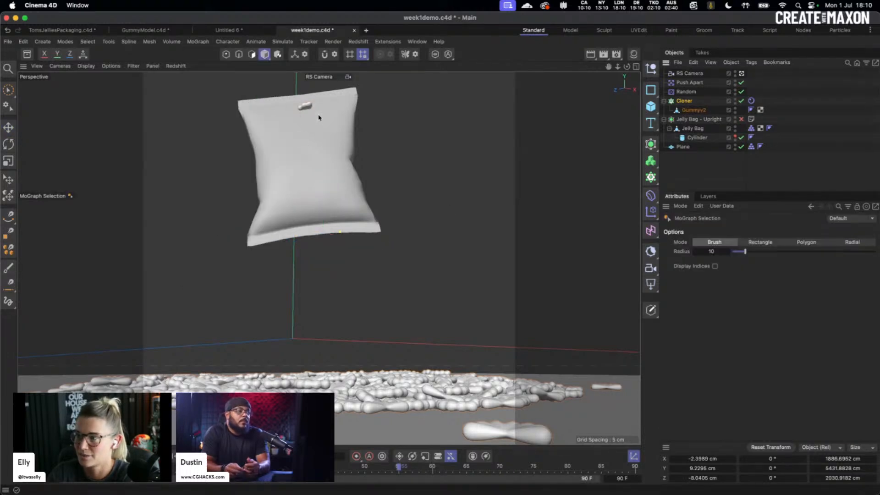
pyautogui.moveTo(309, 106); pyautogui.dragTo(304, 108)
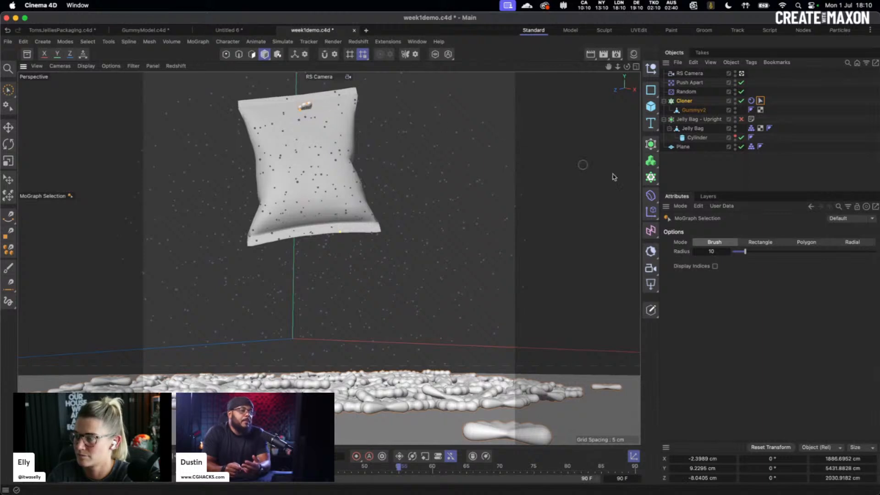
# - Add a Plain effector whose Selection field uses the Cloner's MoGraph Selection tag
pyautogui.click(650, 211)
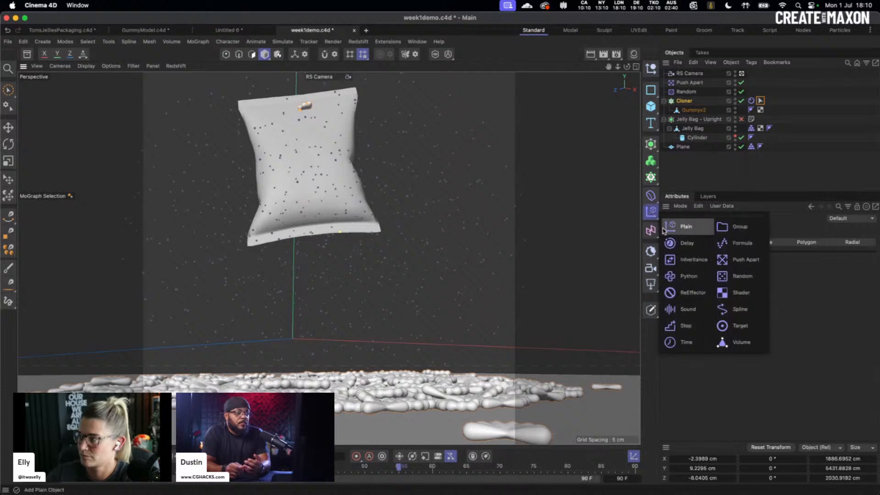
pyautogui.click(686, 227)
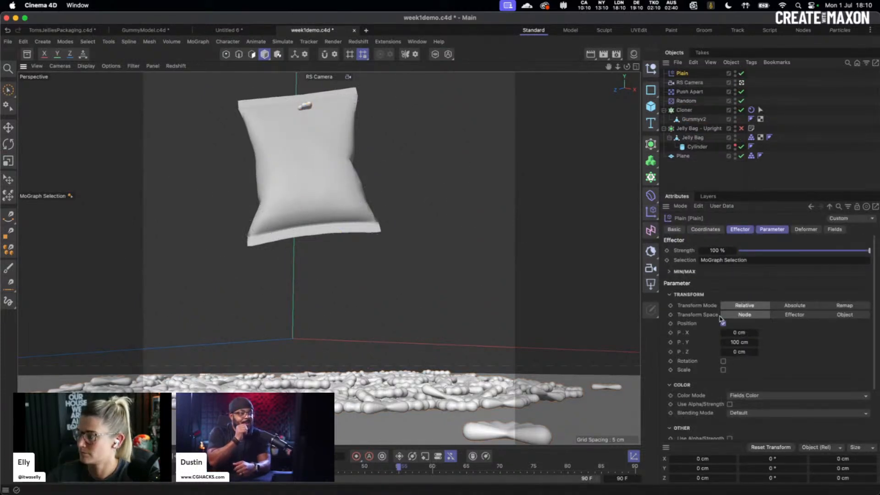
pyautogui.scroll(-2, 754, 345)
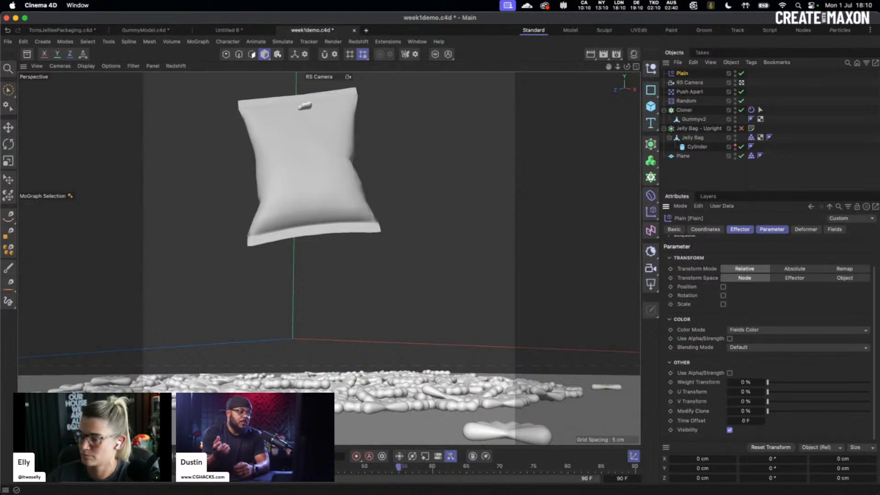
pyautogui.scroll(2, 761, 254)
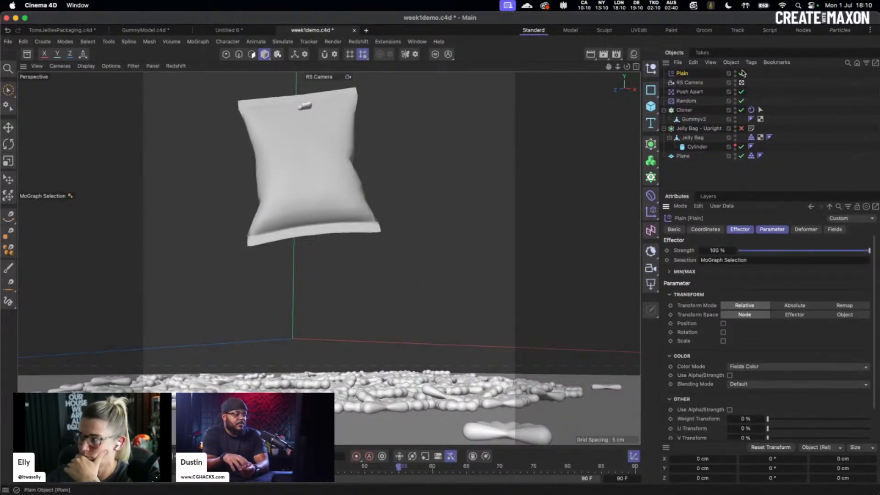
pyautogui.doubleClick(733, 260)
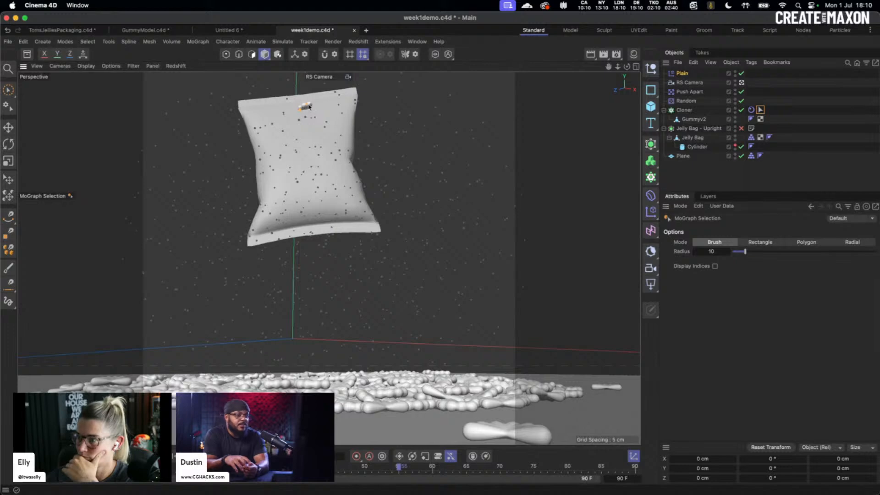
# - Switch to the Default Camera, orbit to show the plane and clones, and rewind to the start
pyautogui.click(742, 83)
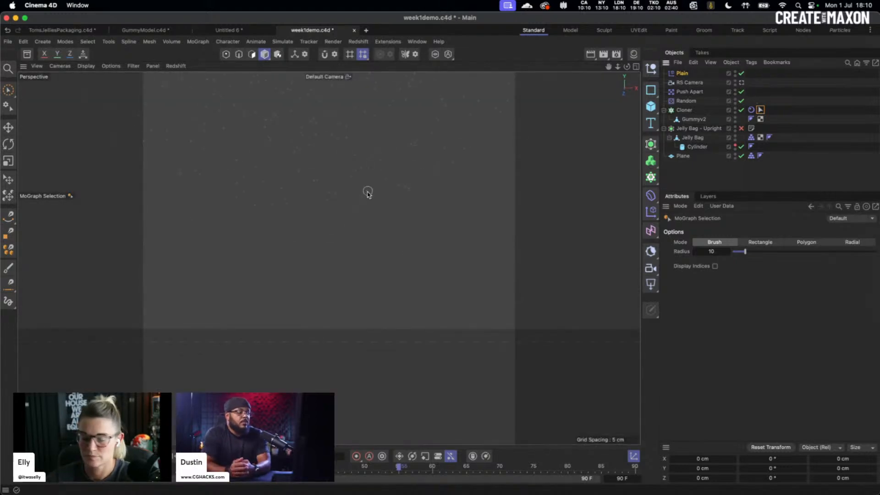
pyautogui.keyDown('alt'); pyautogui.moveTo(373, 190); pyautogui.dragTo(294, 253); pyautogui.keyUp('alt')
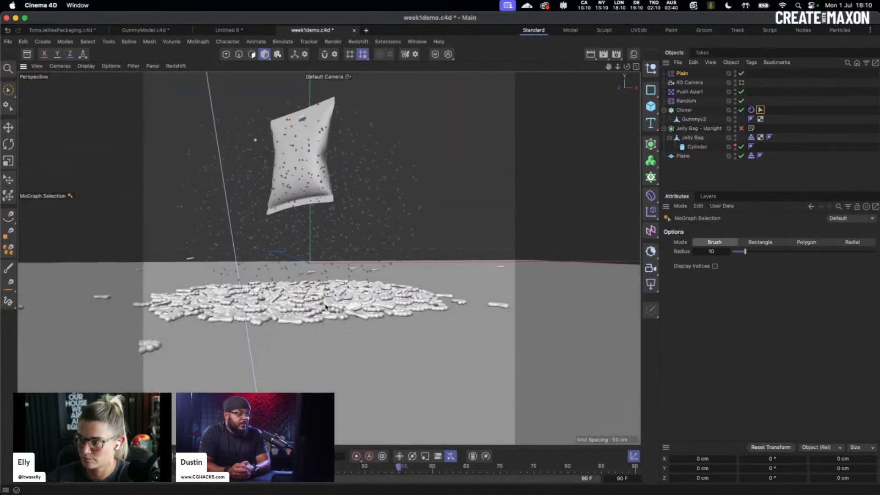
pyautogui.click(243, 456)
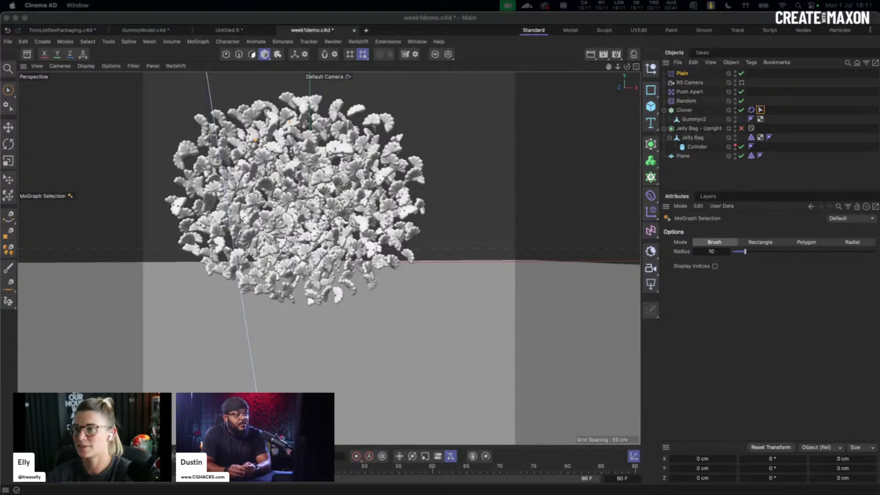
pyautogui.click(713, 172)
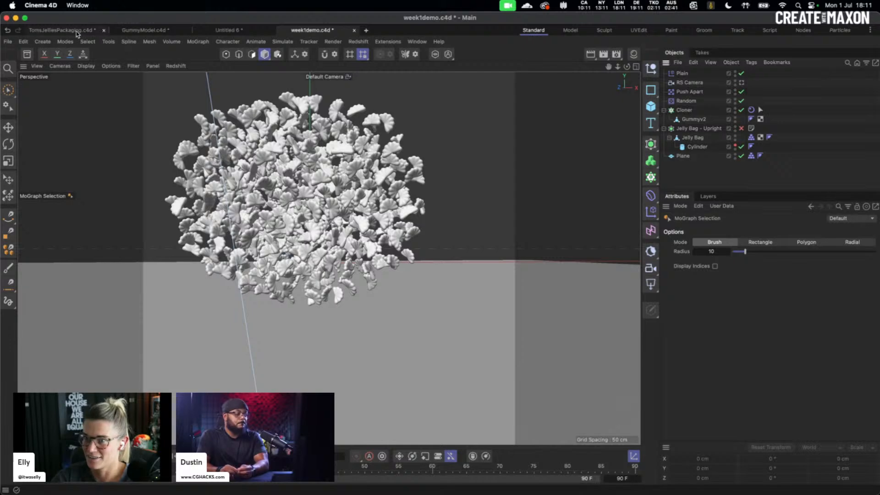
pyautogui.click(62, 30)
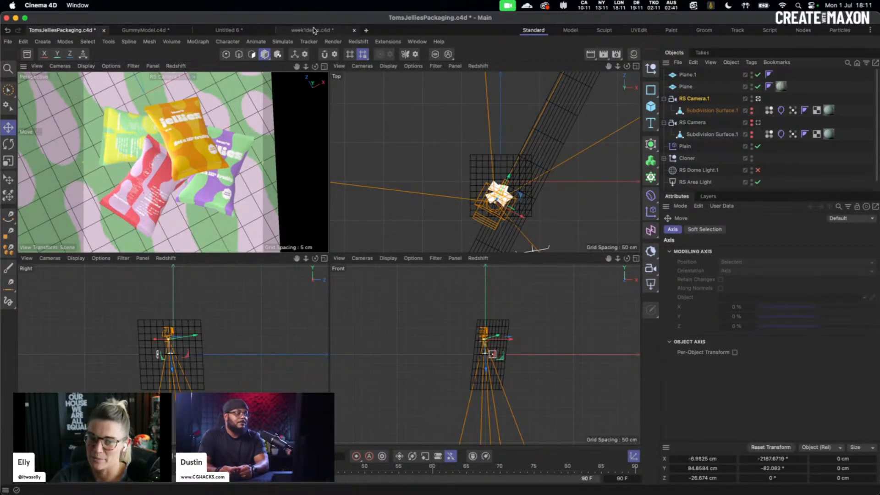
pyautogui.click(313, 30)
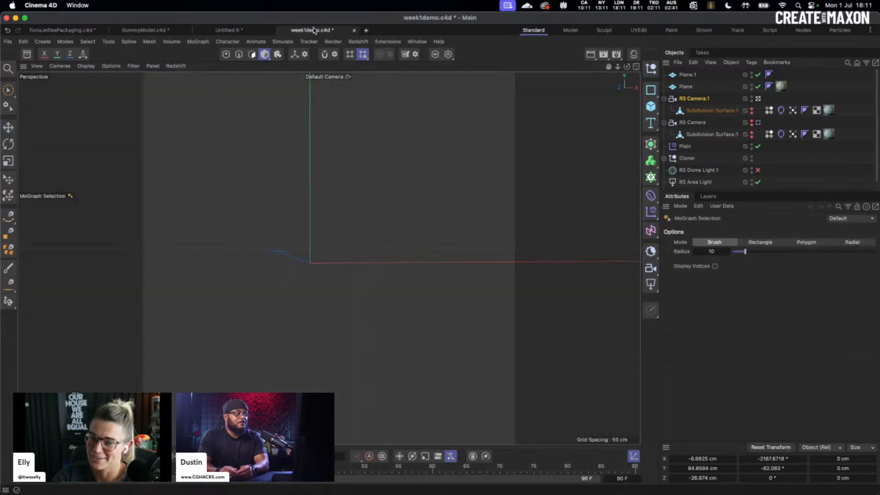